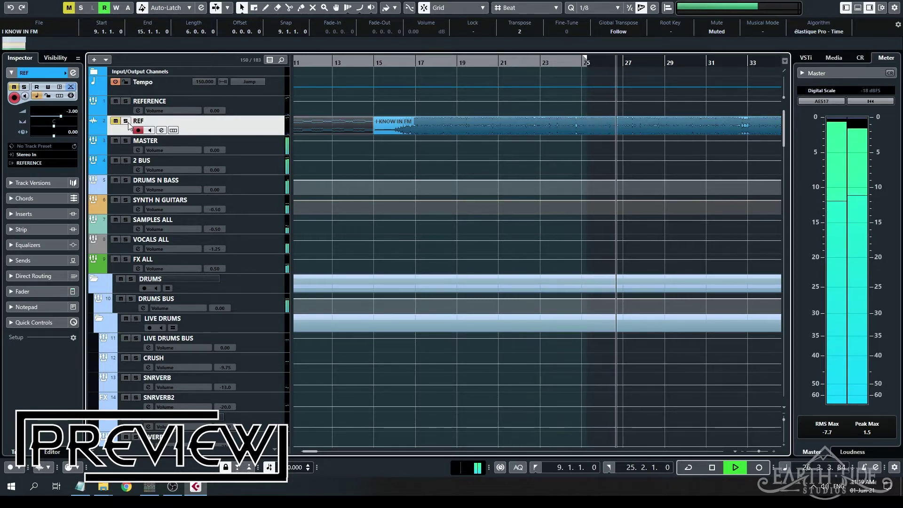
# Solo the REF track during playback to compare it with the mix, and release the solo
pyautogui.click(126, 121)
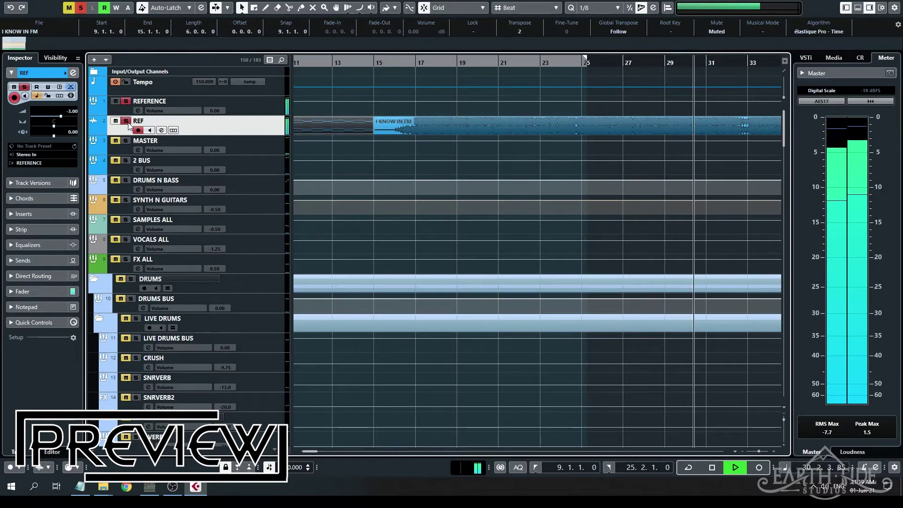
pyautogui.click(127, 122)
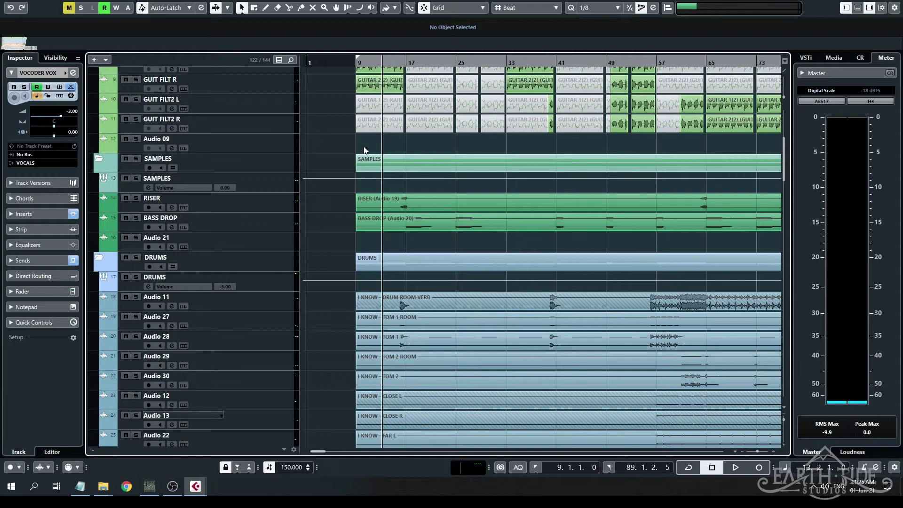
# Look over the session's arrangement from the reference and guitar tracks down through the samples and drum tracks
pyautogui.scroll(5, 357, 242)
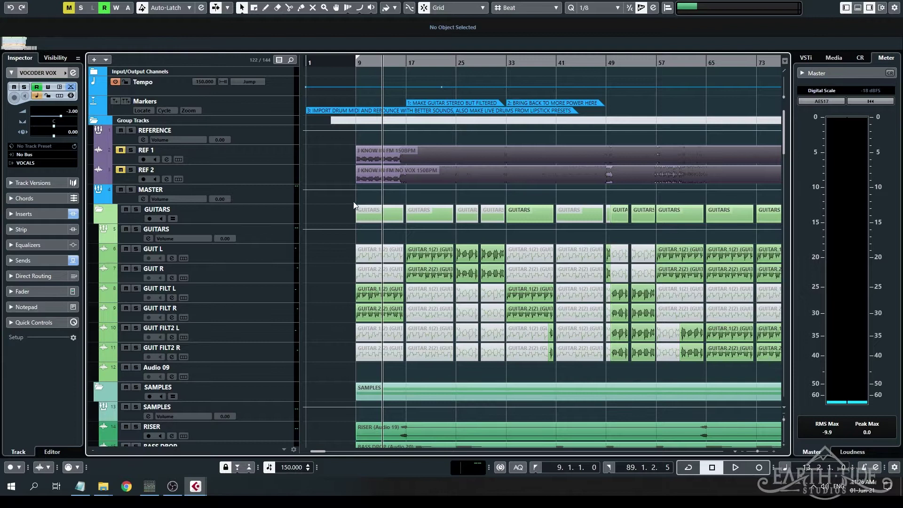
pyautogui.scroll(-3, 367, 213)
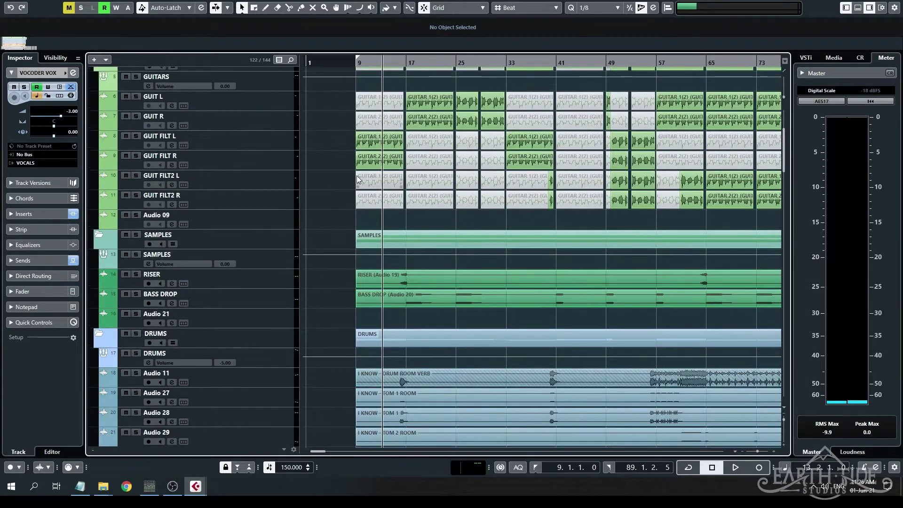
pyautogui.scroll(-6, 356, 176)
pyautogui.scroll(-4, 394, 183)
pyautogui.scroll(6, 386, 173)
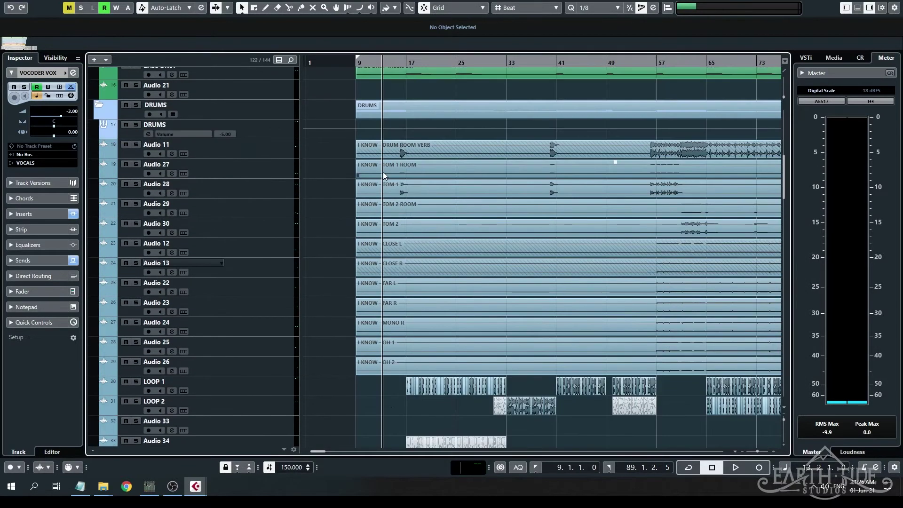
pyautogui.scroll(2, 388, 190)
pyautogui.scroll(10, 393, 193)
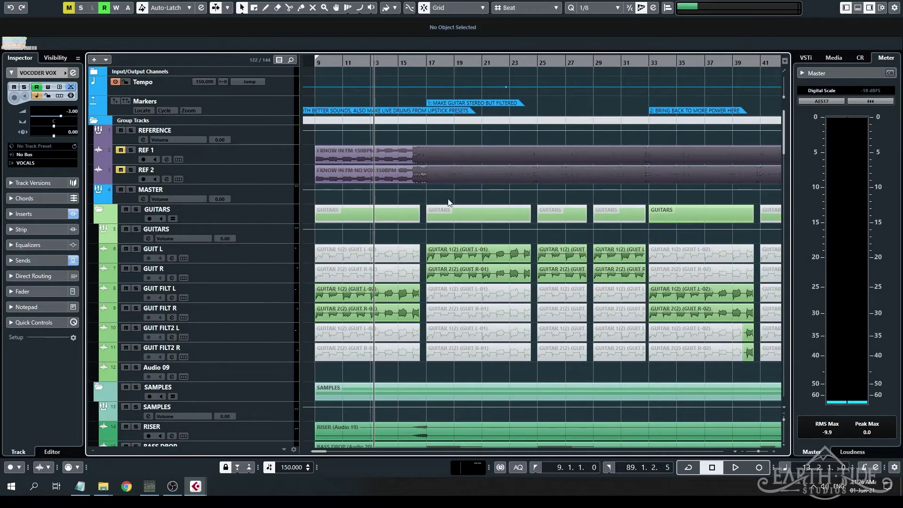
# Examine the riser, bass drop and drum room, tom, close and overhead recordings along the timeline
pyautogui.scroll(-4, 370, 160)
pyautogui.scroll(-4, 444, 165)
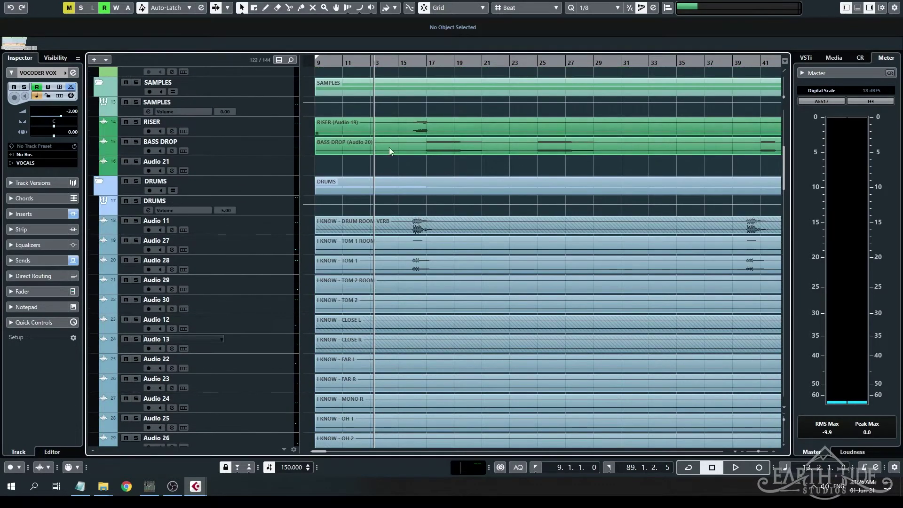
pyautogui.scroll(-2, 412, 132)
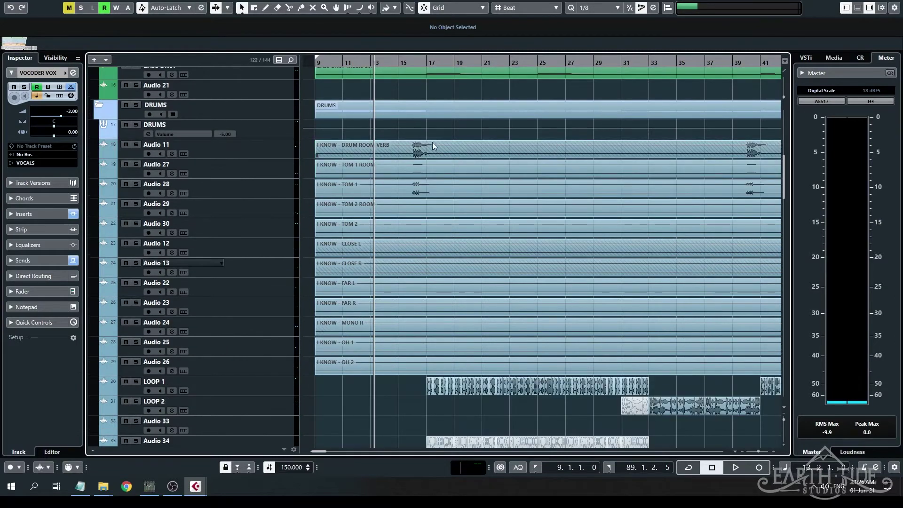
pyautogui.scroll(-3, 411, 240)
pyautogui.scroll(1, 608, 234)
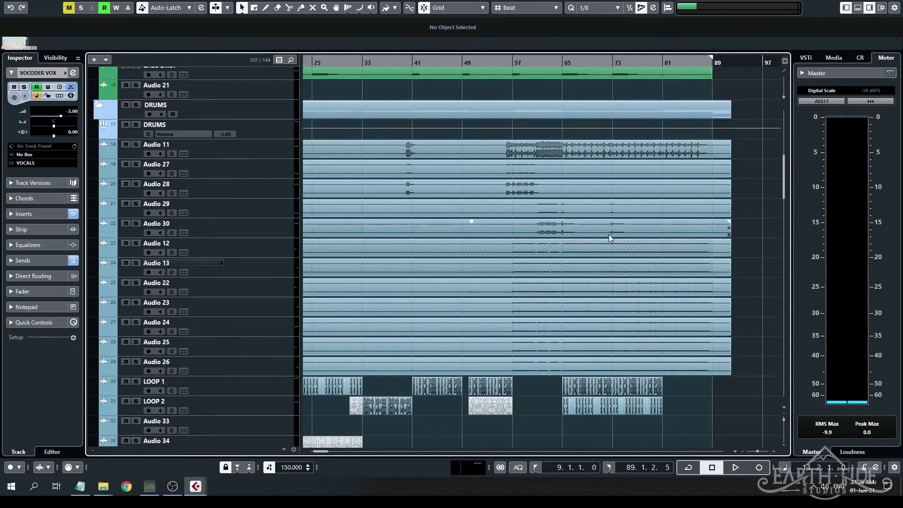
pyautogui.hscroll(-2, 607, 207)
pyautogui.scroll(-6, 608, 207)
pyautogui.scroll(2, 390, 174)
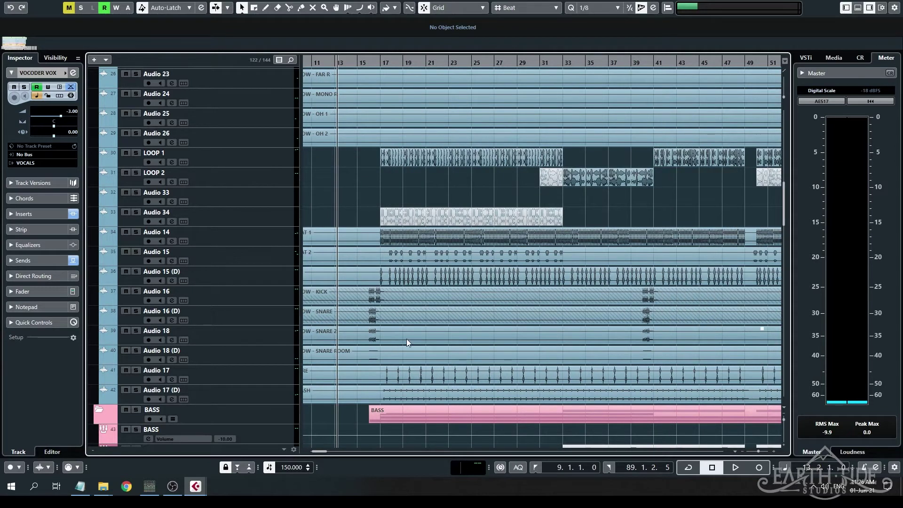
# Examine where the loops, hi-hats, kicks, snares and splash play across the arrangement
pyautogui.scroll(3, 572, 173)
pyautogui.scroll(-4, 558, 260)
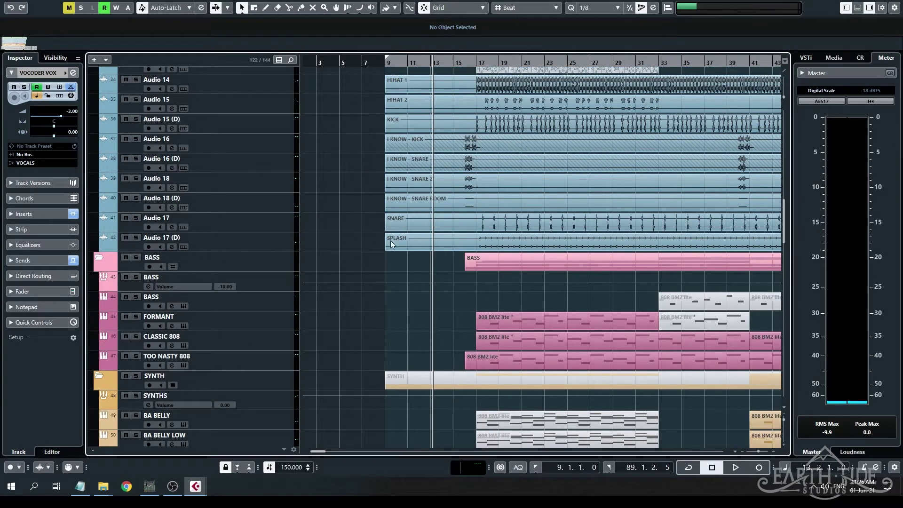
pyautogui.scroll(3, 485, 228)
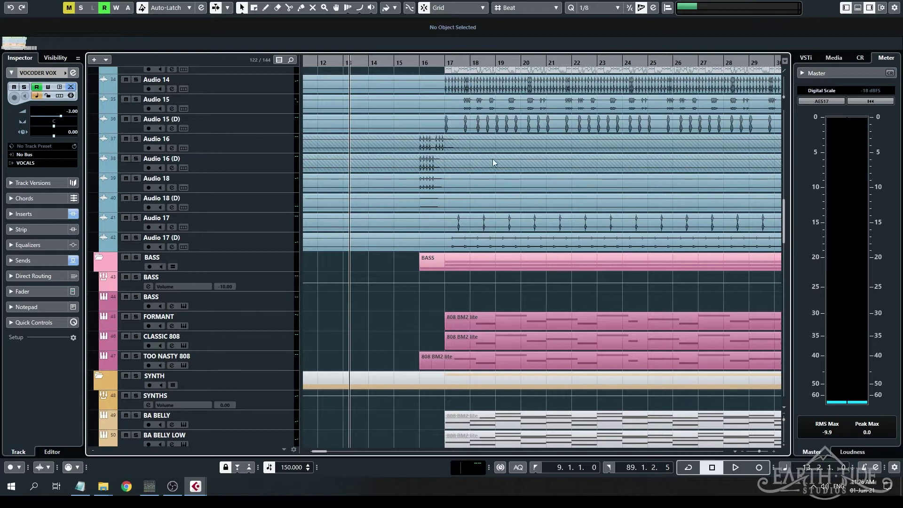
pyautogui.scroll(4, 492, 140)
pyautogui.scroll(-2, 442, 262)
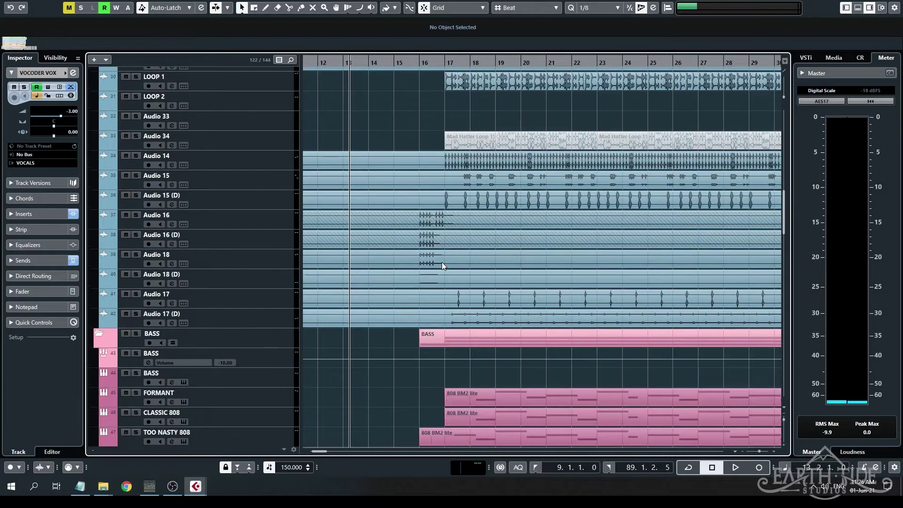
pyautogui.scroll(-2, 442, 261)
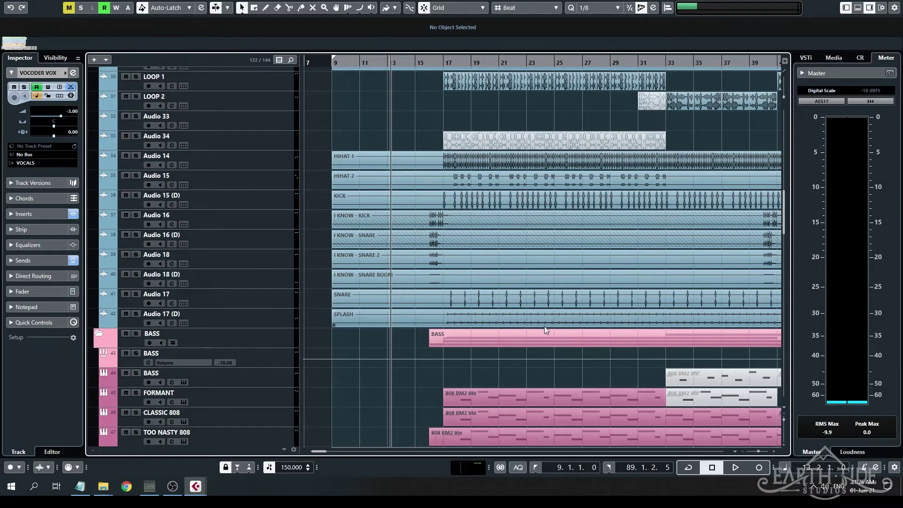
pyautogui.hscroll(4, 451, 315)
pyautogui.scroll(2, 451, 316)
pyautogui.hscroll(-3, 450, 316)
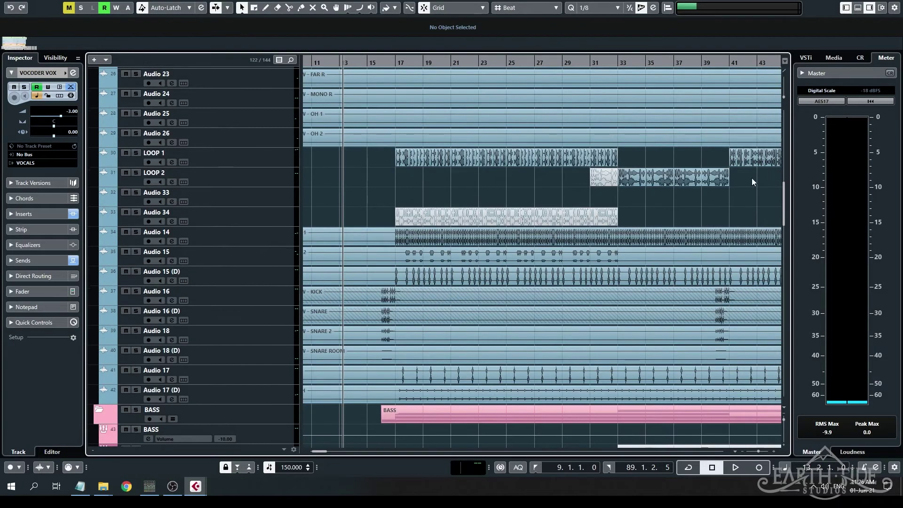
# Review the BASS and SYNTH folder tracks against the drum parts above them
pyautogui.scroll(-8, 456, 198)
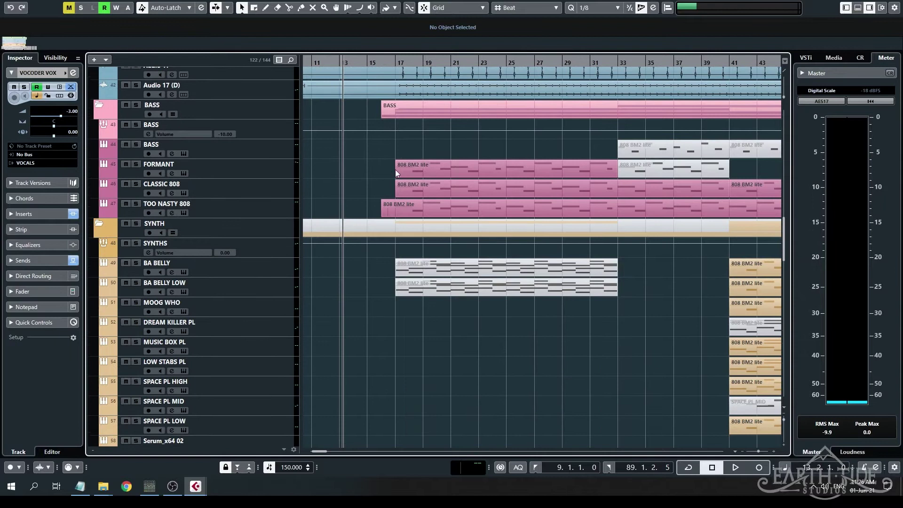
pyautogui.keyDown('ctrl'); pyautogui.scroll(-2, 363, 168); pyautogui.keyUp('ctrl')
pyautogui.scroll(6, 407, 169)
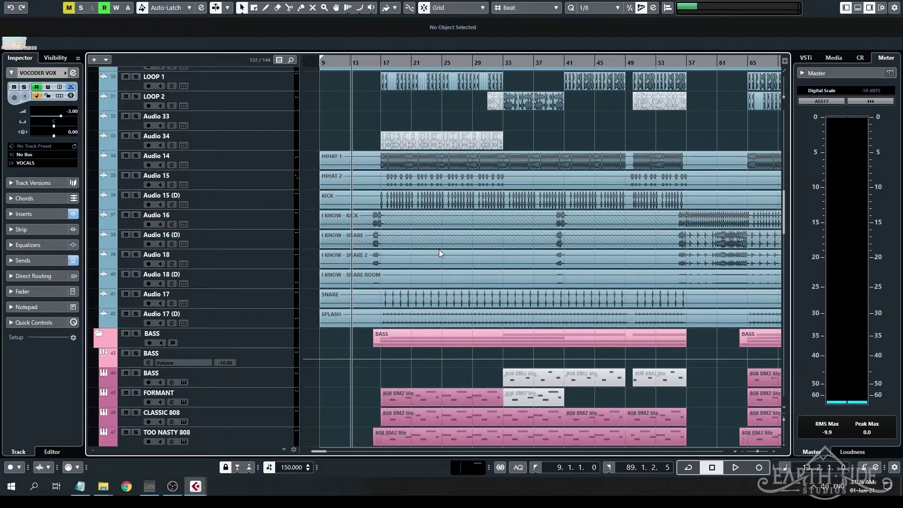
pyautogui.scroll(-4, 439, 248)
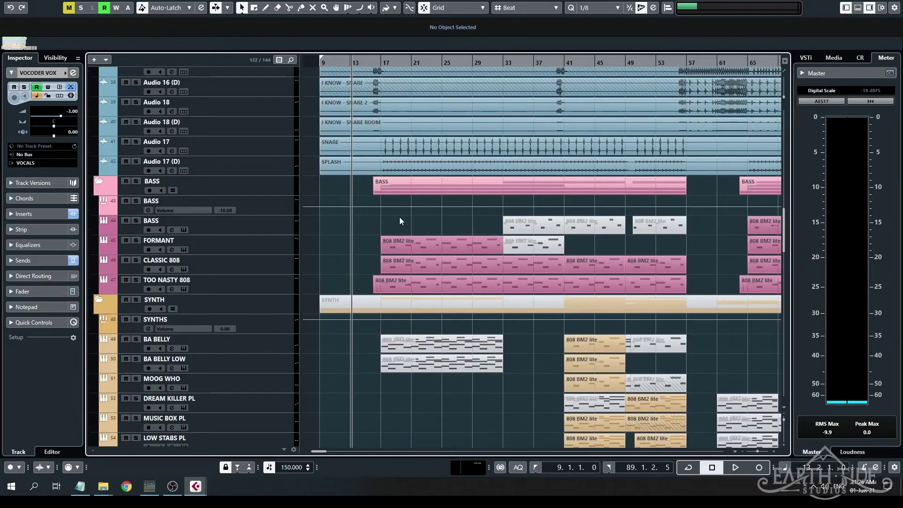
# Go through the vocal tracks by selecting MASSI BACK, MASSI LIBS, ANTH 1, ANTH BACK, ANTH HARM and ANTH LIBS in turn
pyautogui.scroll(-10, 399, 217)
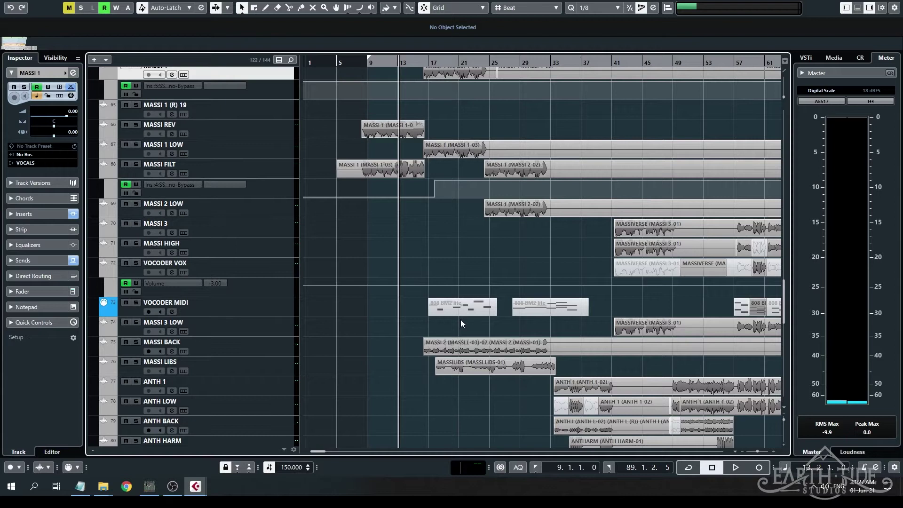
pyautogui.click(260, 343)
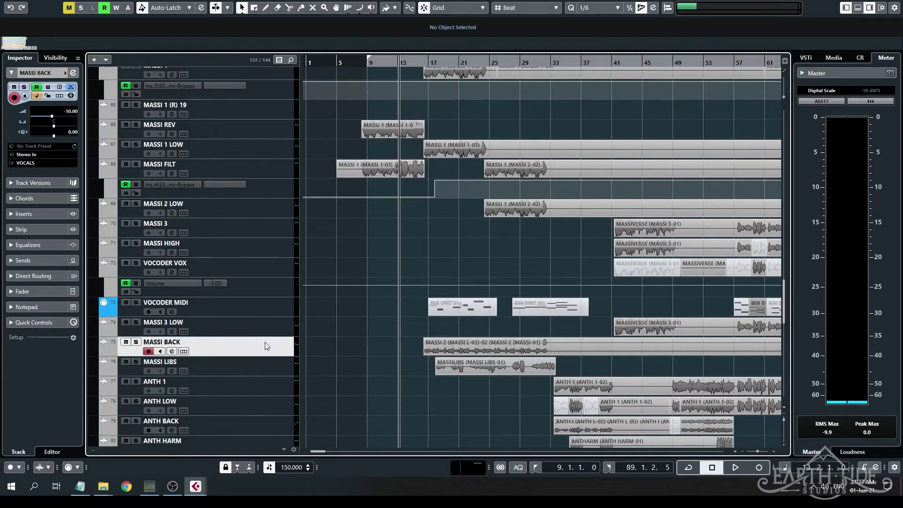
pyautogui.click(267, 374)
pyautogui.scroll(-3, 512, 230)
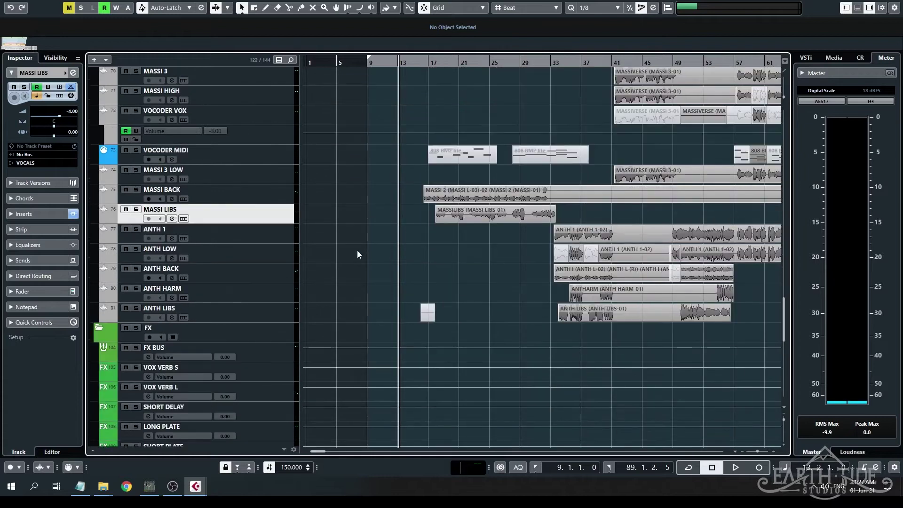
pyautogui.click(246, 232)
pyautogui.click(263, 276)
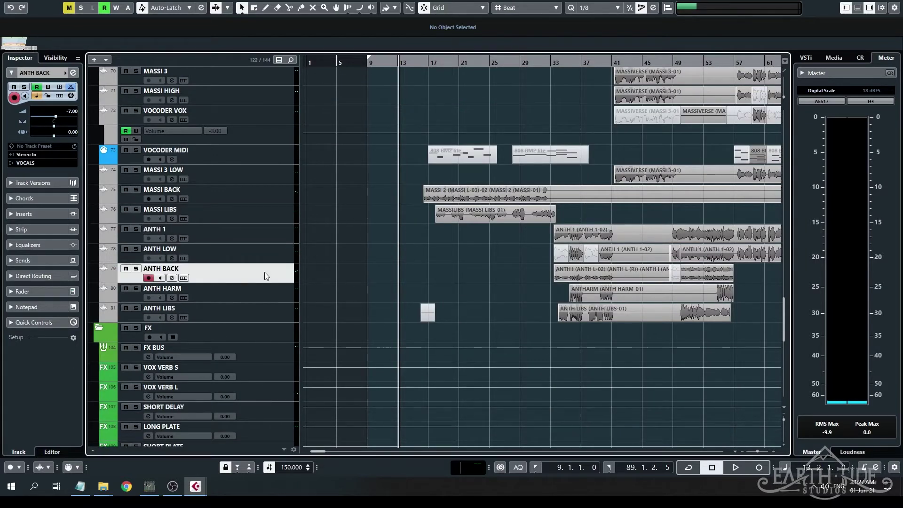
pyautogui.click(281, 290)
pyautogui.click(282, 312)
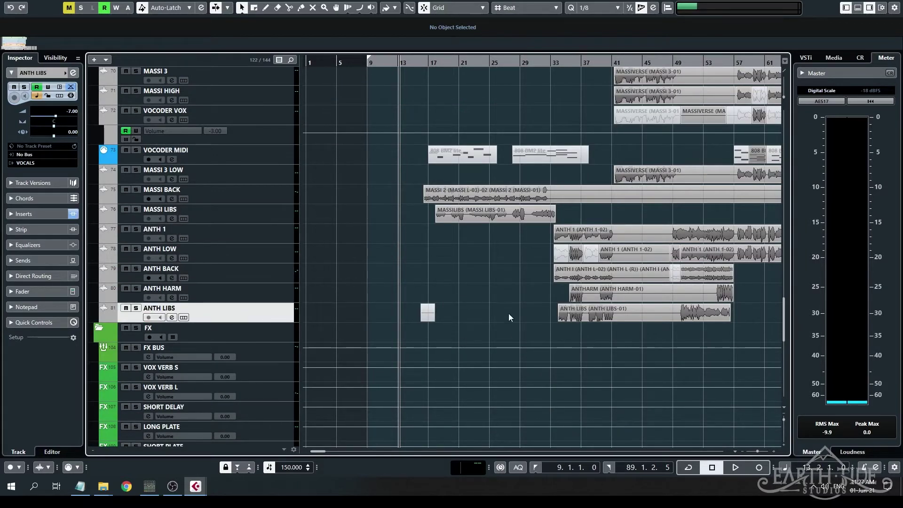
# Look back over the drum and sample tracks toward the beginning of the track list
pyautogui.scroll(10, 483, 282)
pyautogui.scroll(10, 485, 284)
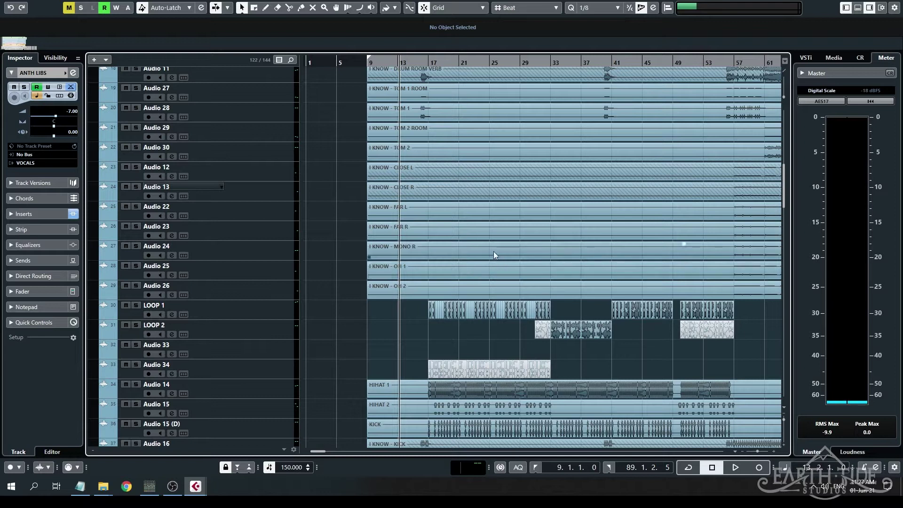
pyautogui.scroll(5, 476, 249)
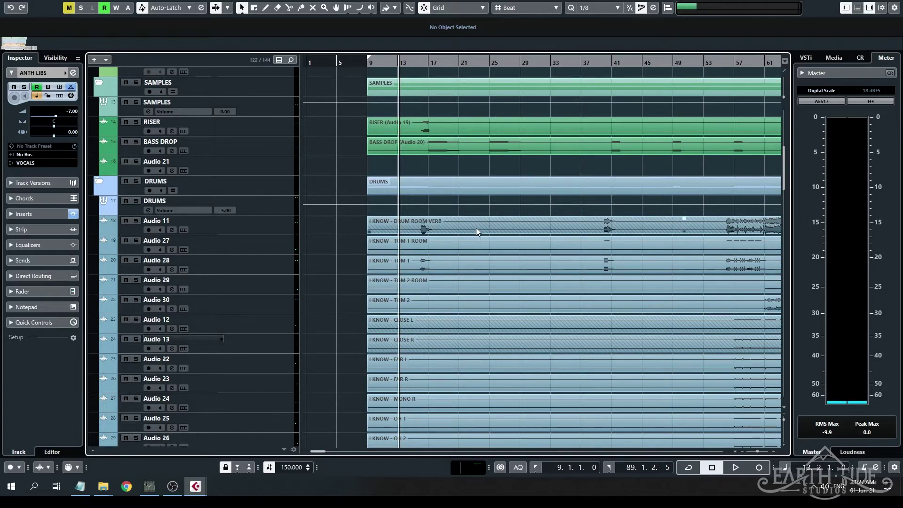
pyautogui.scroll(5, 488, 227)
pyautogui.scroll(5, 488, 231)
pyautogui.scroll(-2, 489, 231)
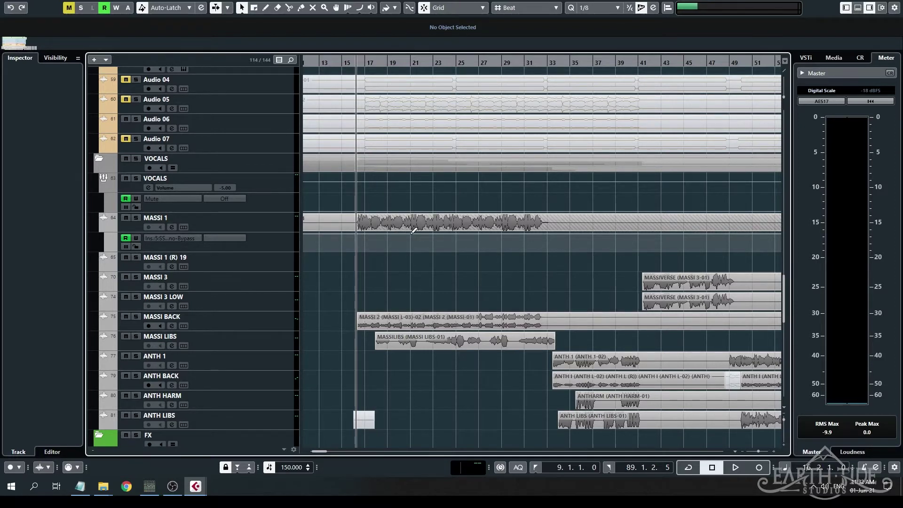
# Select the MASSI LIBS track and survey how the vocal clips are laid out along the song
pyautogui.scroll(-4, 409, 233)
pyautogui.click(267, 264)
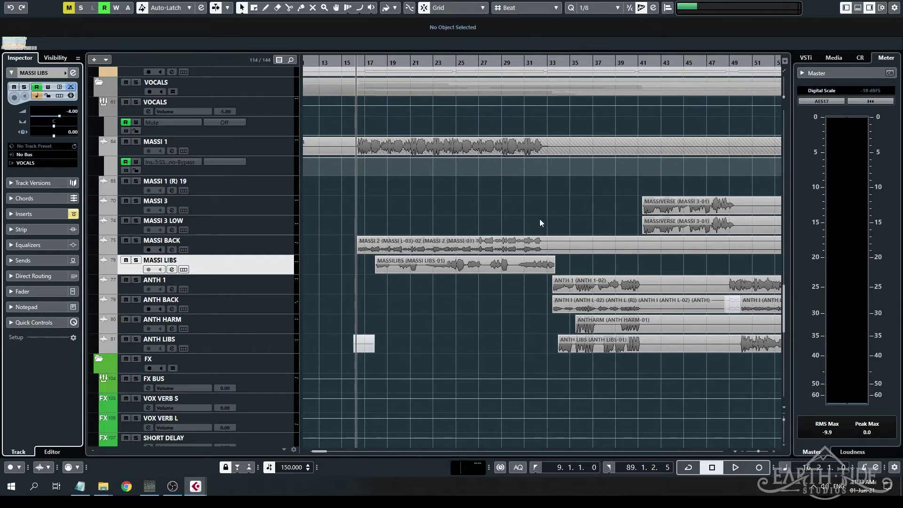
pyautogui.hscroll(10, 540, 219)
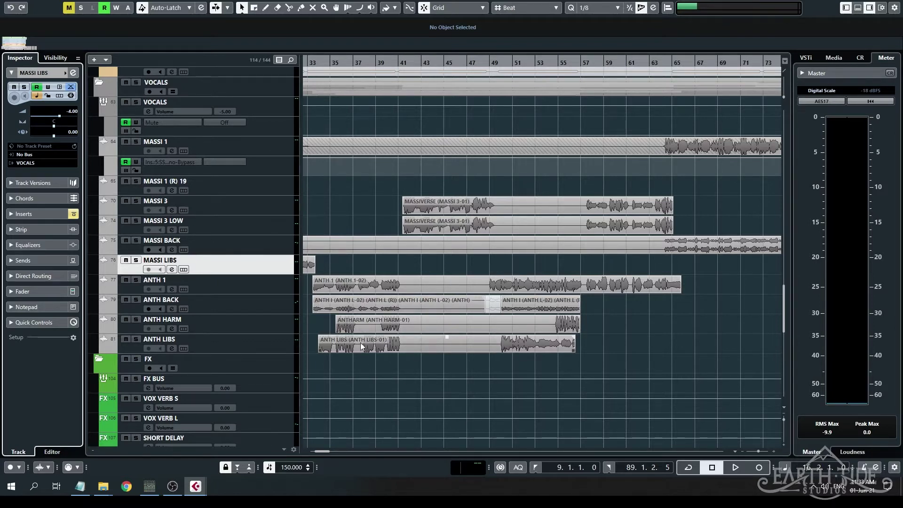
pyautogui.hscroll(-8, 488, 292)
pyautogui.scroll(4, 487, 291)
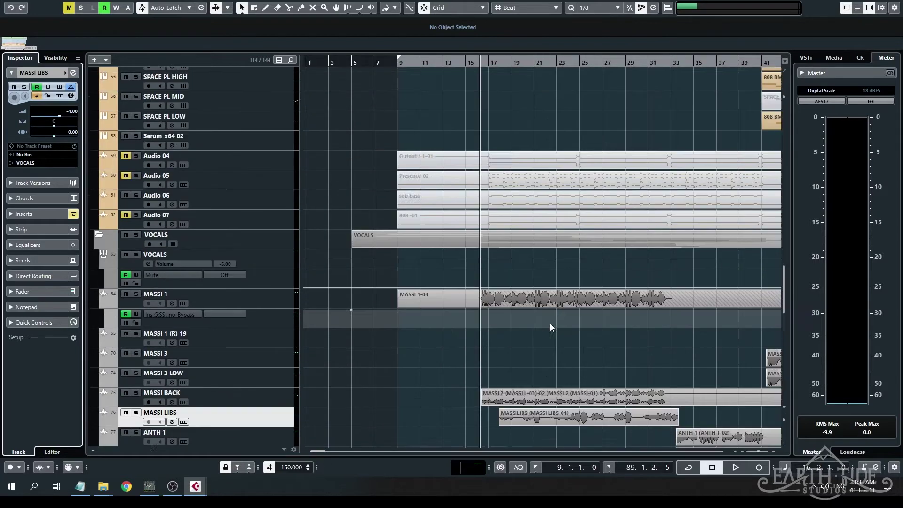
# Solo the MASSI 1 vocal track, zoom in on its verse and play the vocal on its own
pyautogui.scroll(-2, 472, 317)
pyautogui.click(222, 223)
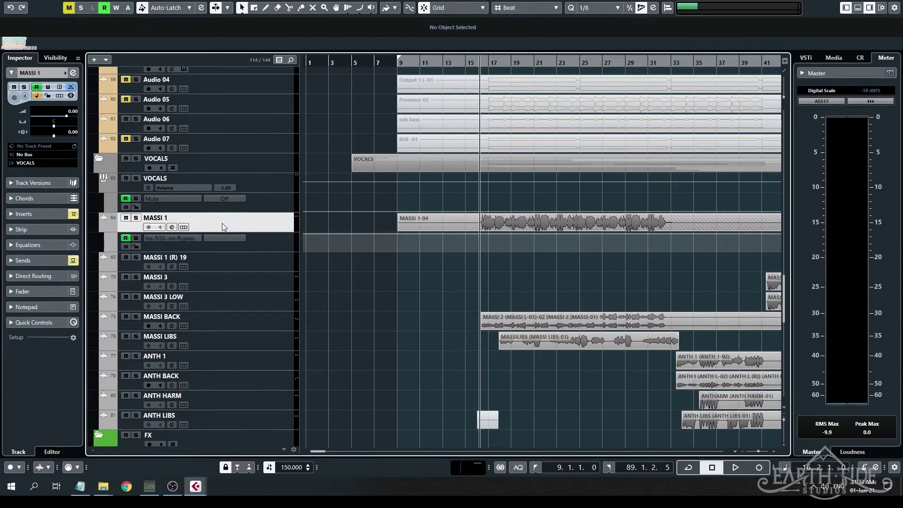
pyautogui.click(136, 218)
pyautogui.press('h')
pyautogui.press('g')
pyautogui.press('g')
pyautogui.press('space')
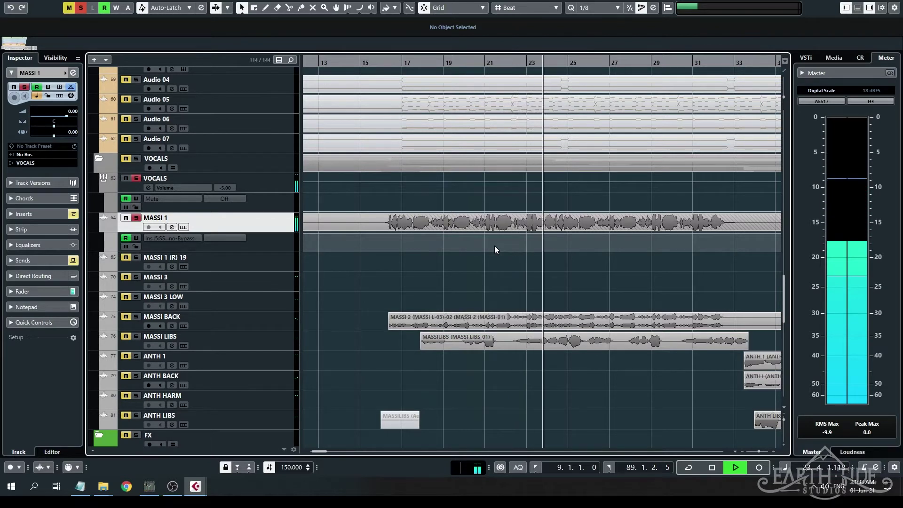
pyautogui.press('space')
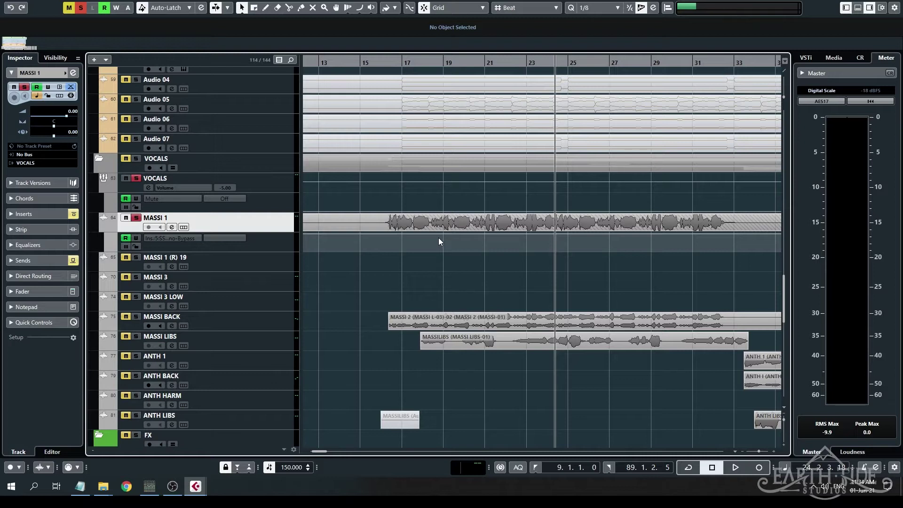
# Undo the last edit to the MASSI 1 vocal clip and place the playhead at the start of the vocal near bar 16
pyautogui.click(396, 221)
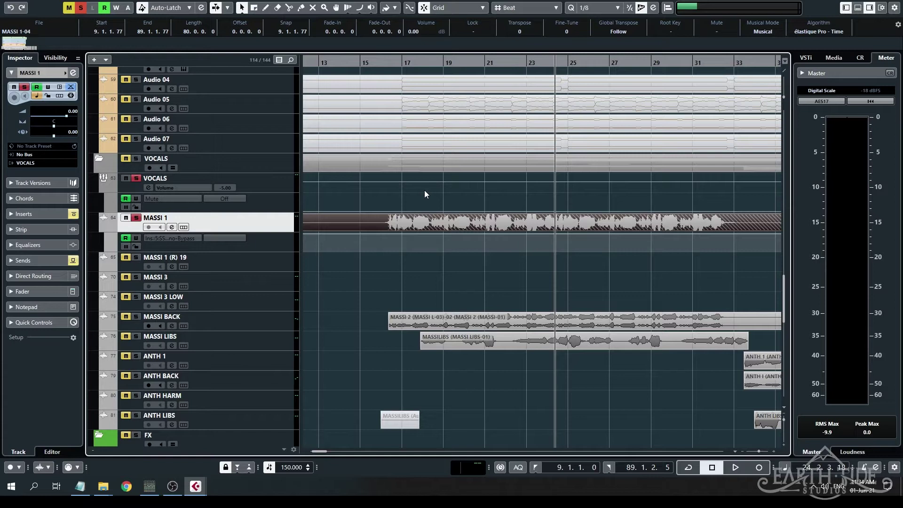
pyautogui.hotkey('ctrl', 'z')
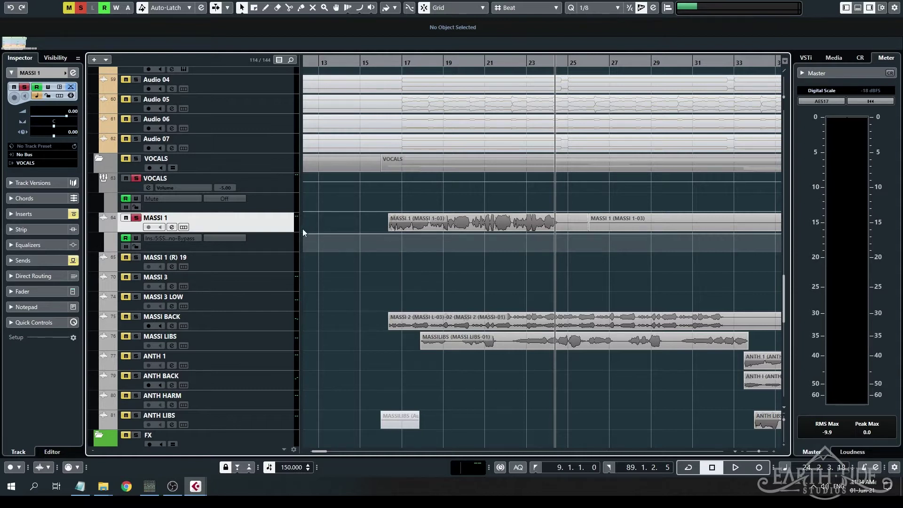
pyautogui.click(385, 64)
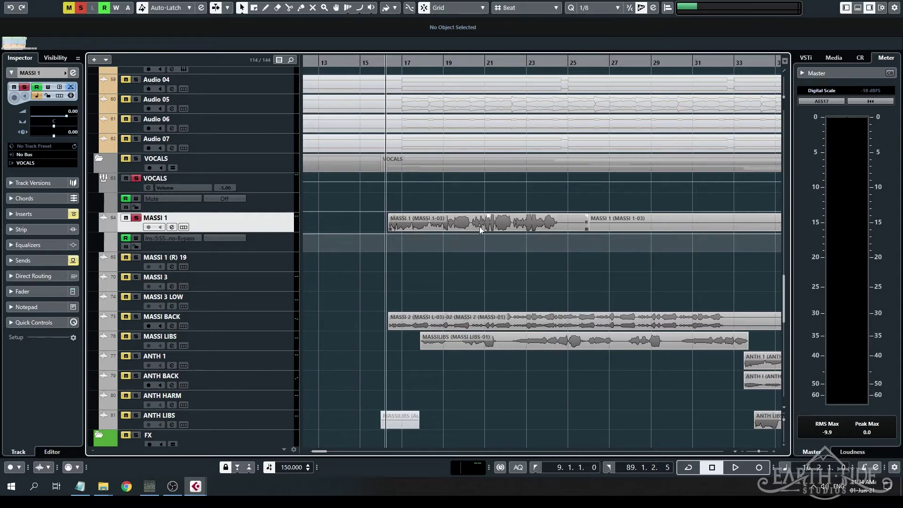
# Play the soloed MASSI 1 vocal from bar 16, then open its X-Noise insert and listen with the plug-in in view
pyautogui.press('space')
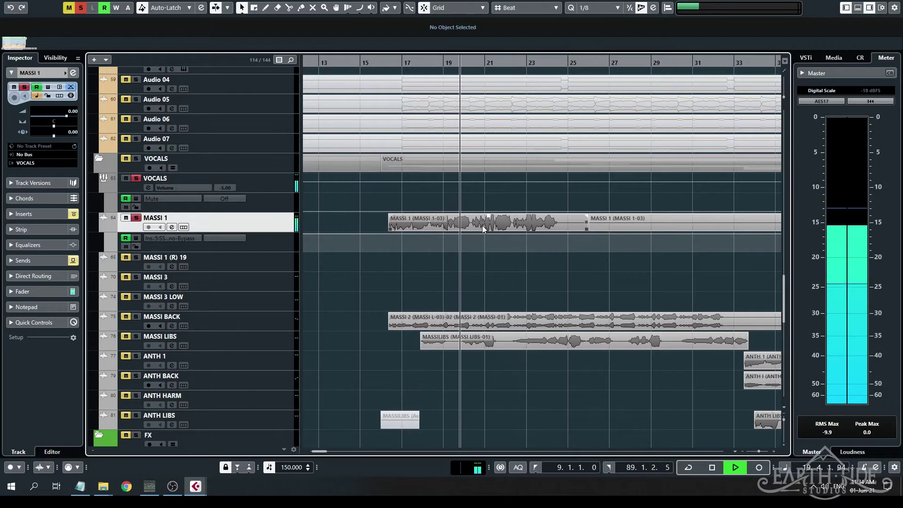
pyautogui.press('space')
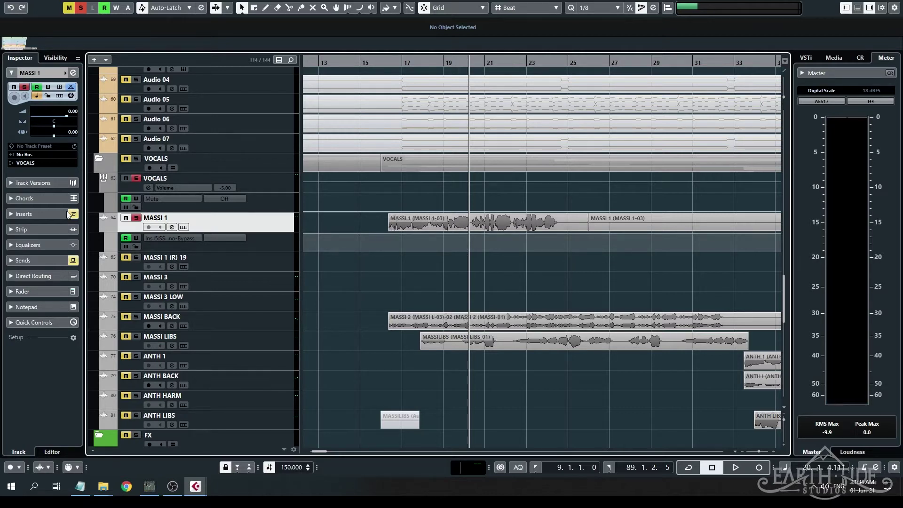
pyautogui.click(45, 213)
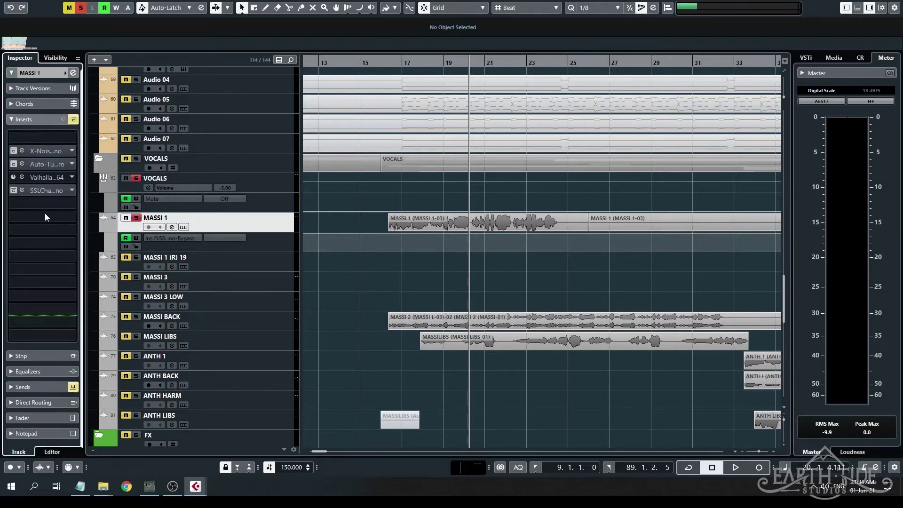
pyautogui.click(22, 150)
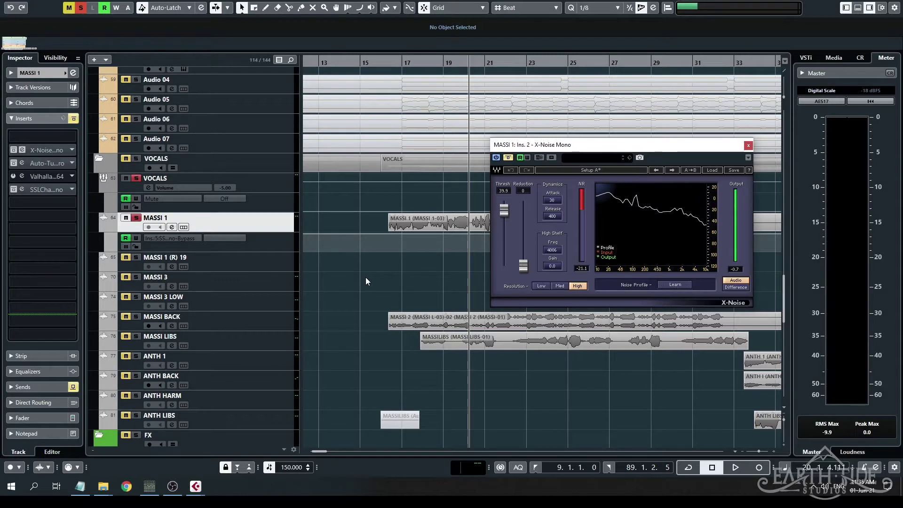
pyautogui.press('space')
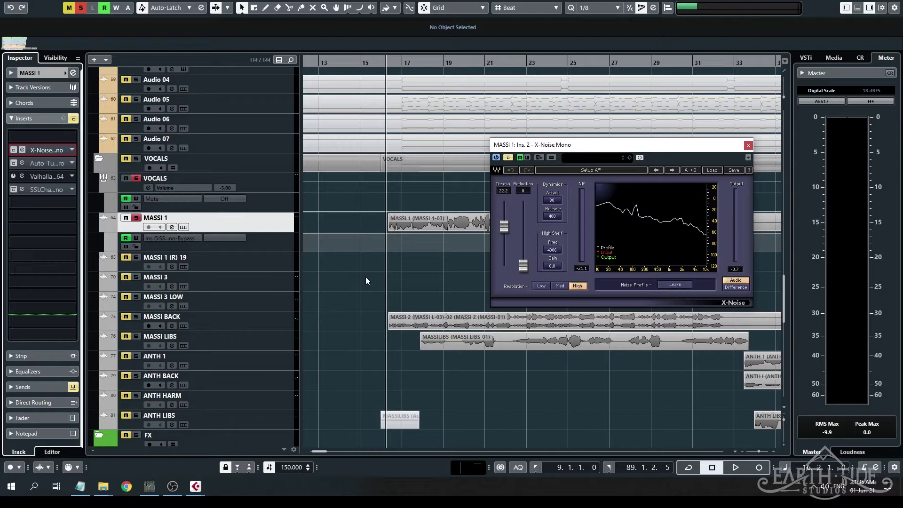
# Move the X-Noise window clear of the MASSI 1 clip and play the vocal from just before its start near bar 16
pyautogui.press('h')
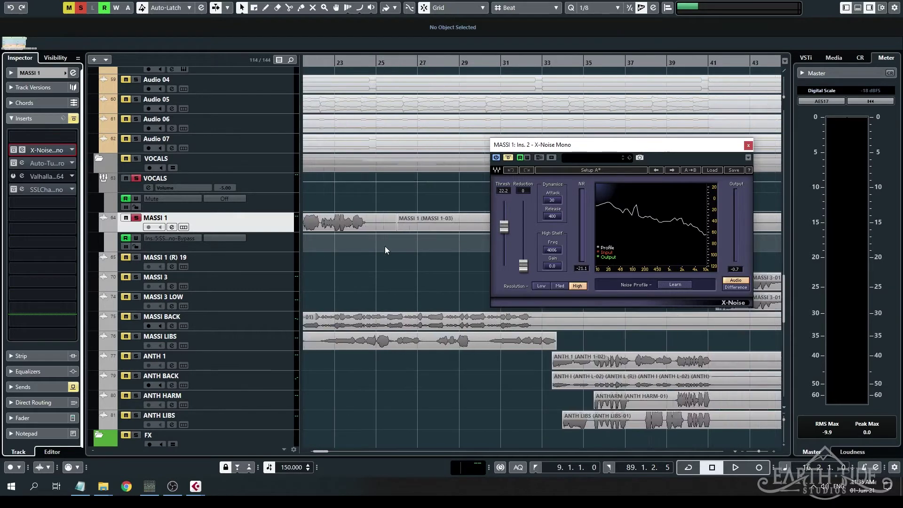
pyautogui.click(390, 61)
pyautogui.press('g')
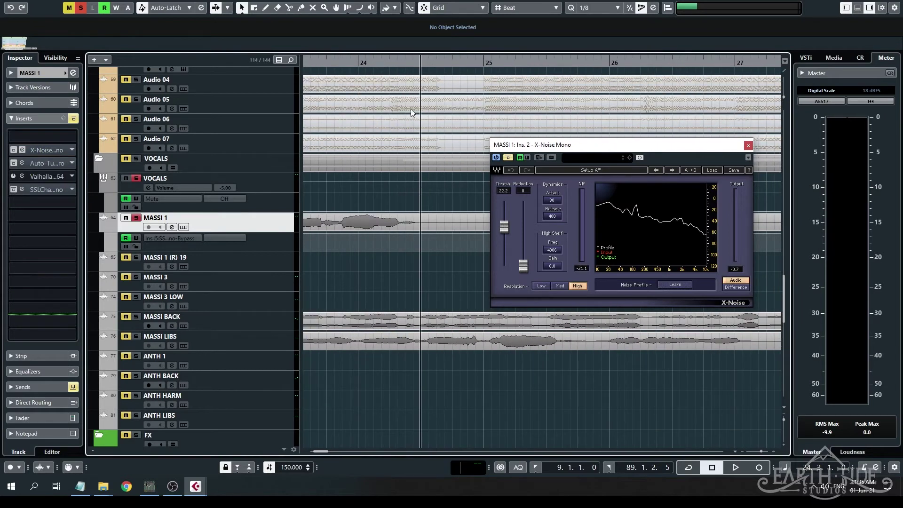
pyautogui.hscroll(-5, 437, 207)
pyautogui.hscroll(-4, 412, 208)
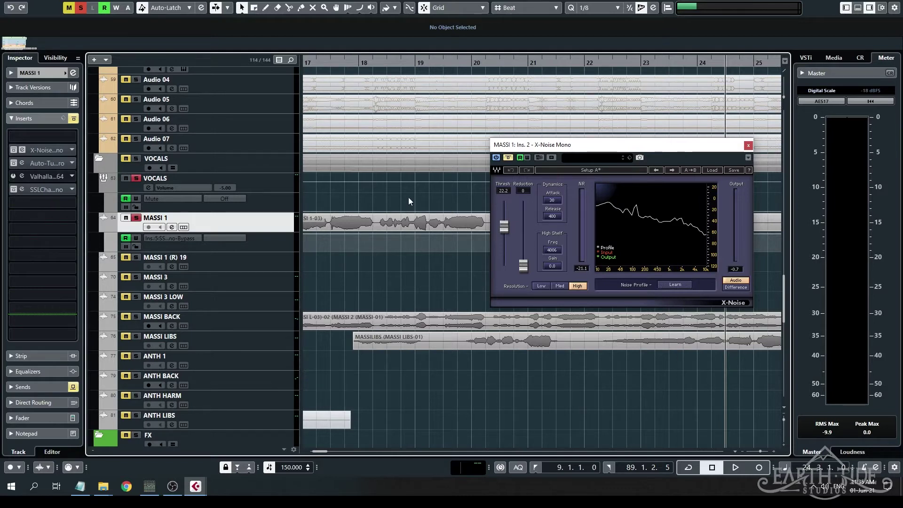
pyautogui.hscroll(-4, 408, 208)
pyautogui.moveTo(519, 147); pyautogui.dragTo(214, 262)
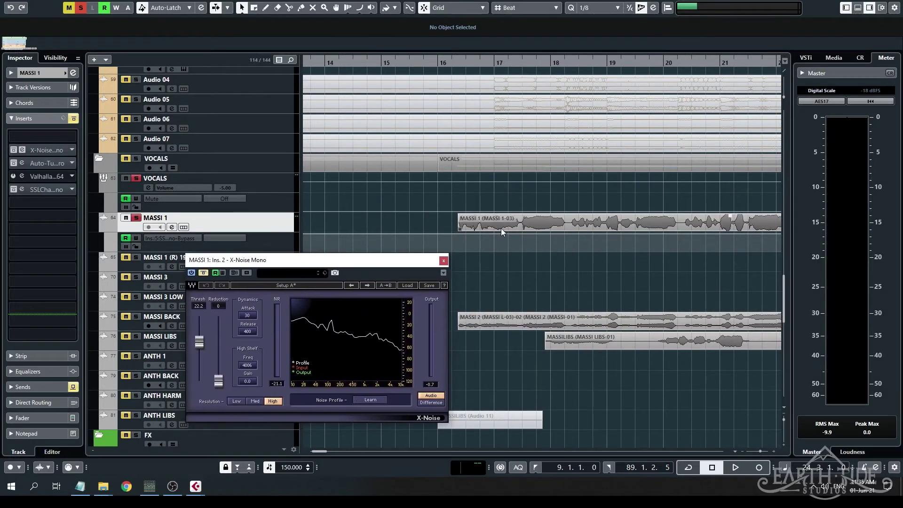
pyautogui.click(452, 62)
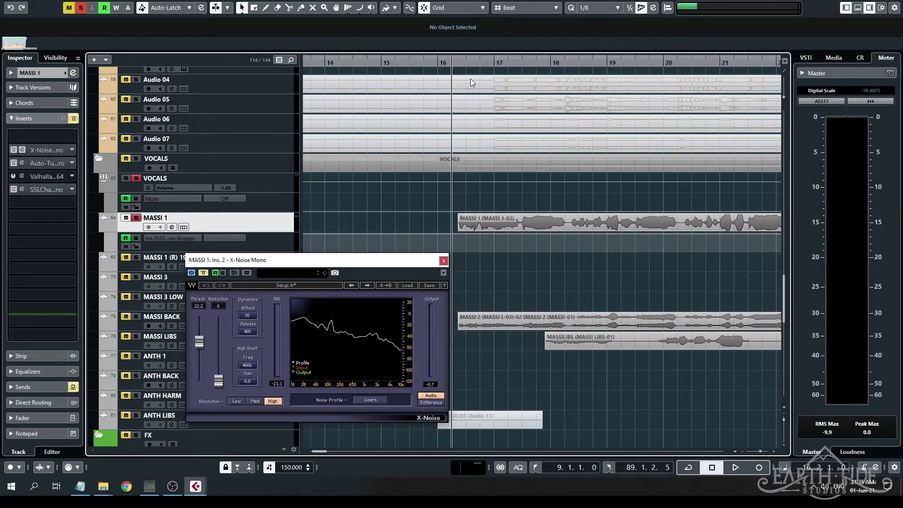
pyautogui.scroll(2, 555, 230)
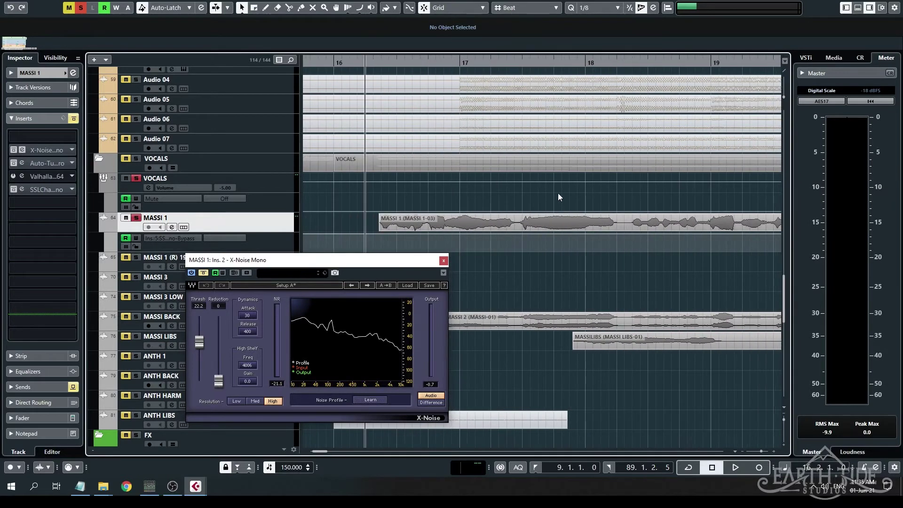
pyautogui.press('space')
pyautogui.press('f')
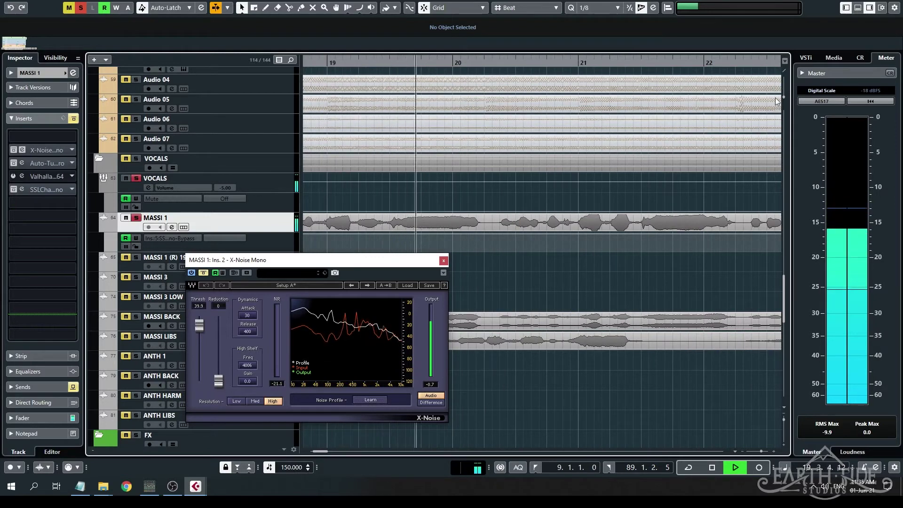
# Magnify the waveform display, stop playback and survey the MASSI 1 clips across the verse
pyautogui.moveTo(783, 97); pyautogui.dragTo(783, 94)
pyautogui.press('space')
pyautogui.press('g')
pyautogui.press('g')
pyautogui.press('g')
pyautogui.press('g')
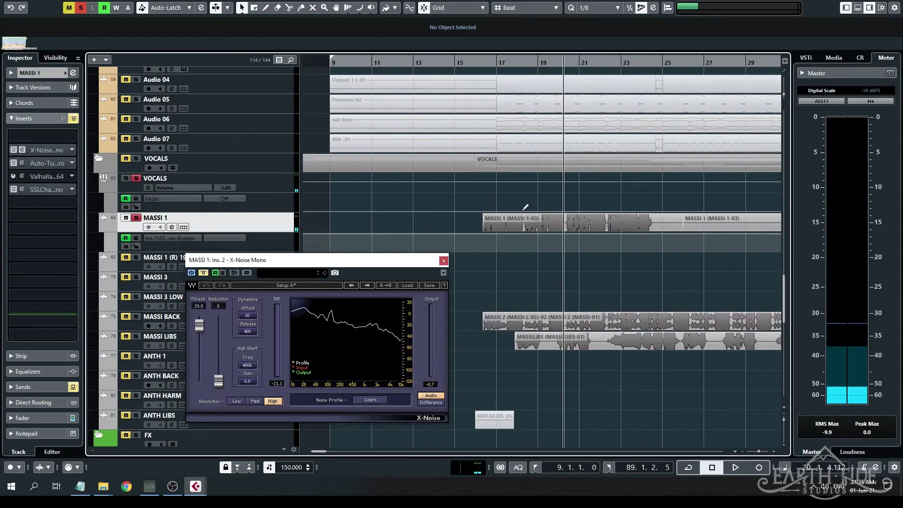
# Bring up the full MASSI 1-04 clip on the MASSI 1 track and move it to start at 9.1.1.77
pyautogui.click(497, 225)
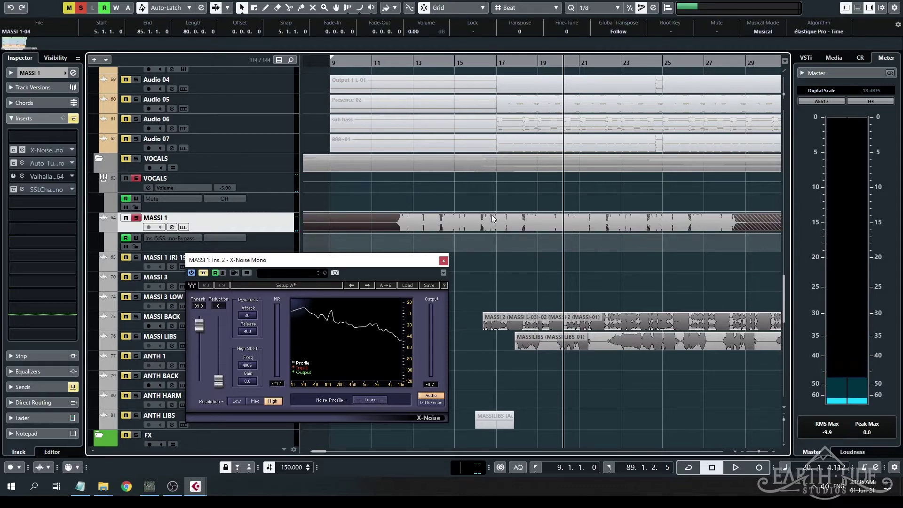
pyautogui.press('g')
pyautogui.press('g')
pyautogui.moveTo(419, 219); pyautogui.dragTo(451, 217)
pyautogui.press('h')
pyautogui.press('h')
pyautogui.press('h')
pyautogui.press('h')
pyautogui.press('h')
pyautogui.press('h')
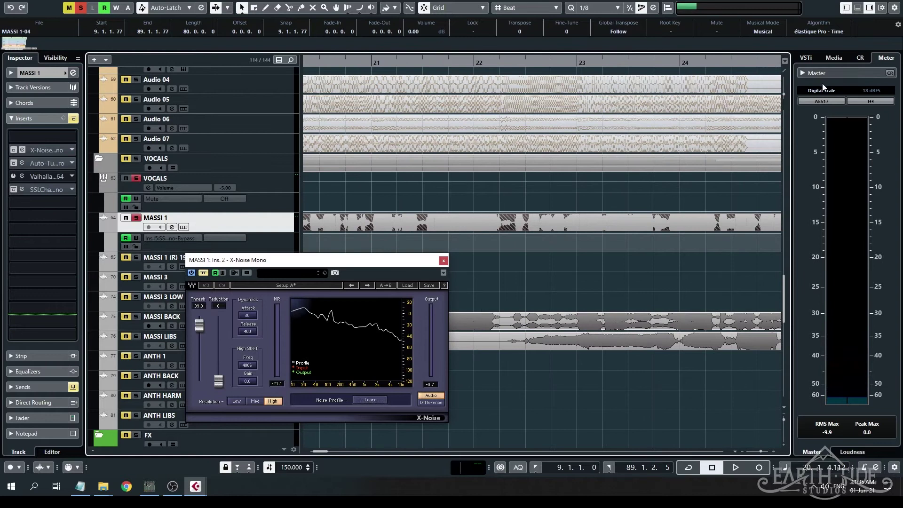
# Play the MASSI 1 vocal while scanning its waveform for a noise-only gap between phrases, stopping just after bar 26
pyautogui.press('space')
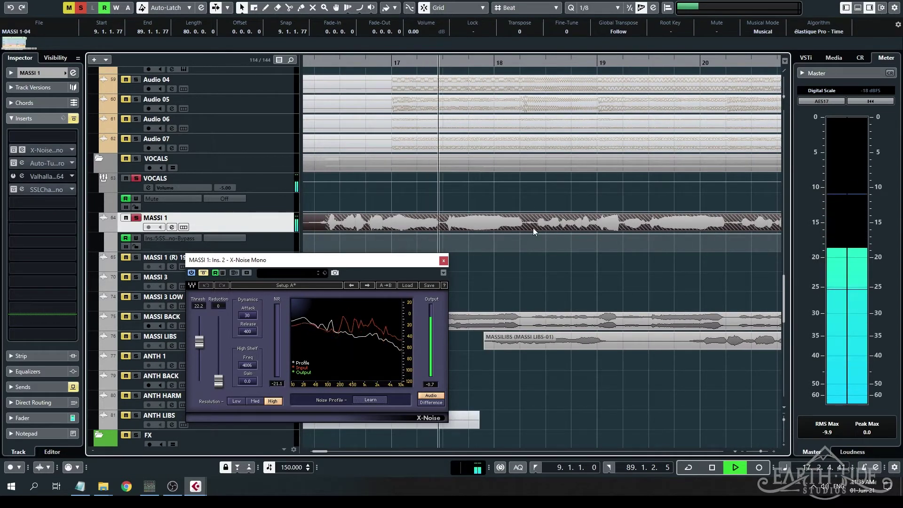
pyautogui.hscroll(4, 538, 227)
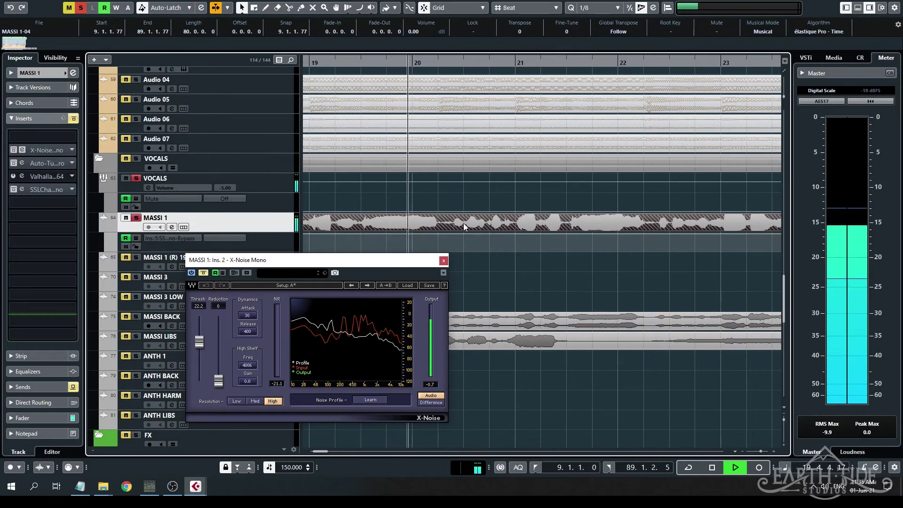
pyautogui.scroll(-5, 466, 230)
pyautogui.scroll(-5, 463, 227)
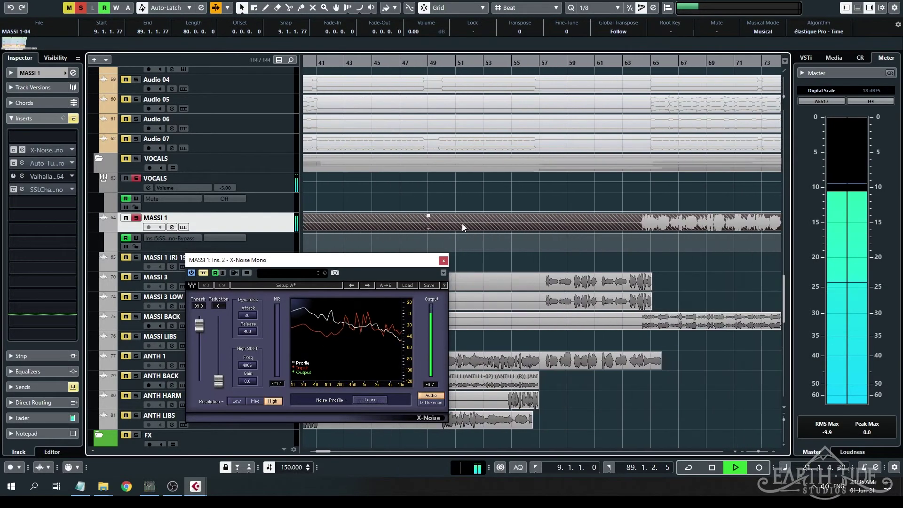
pyautogui.scroll(7, 404, 224)
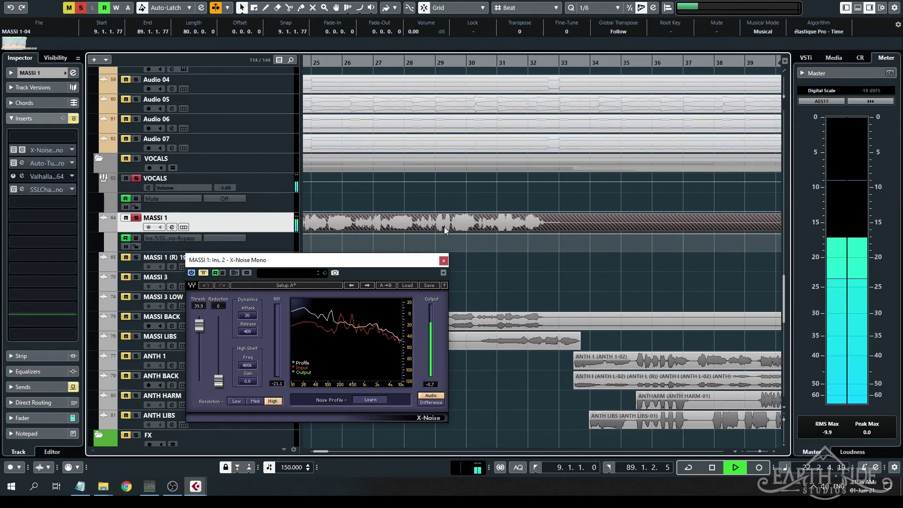
pyautogui.scroll(5, 381, 222)
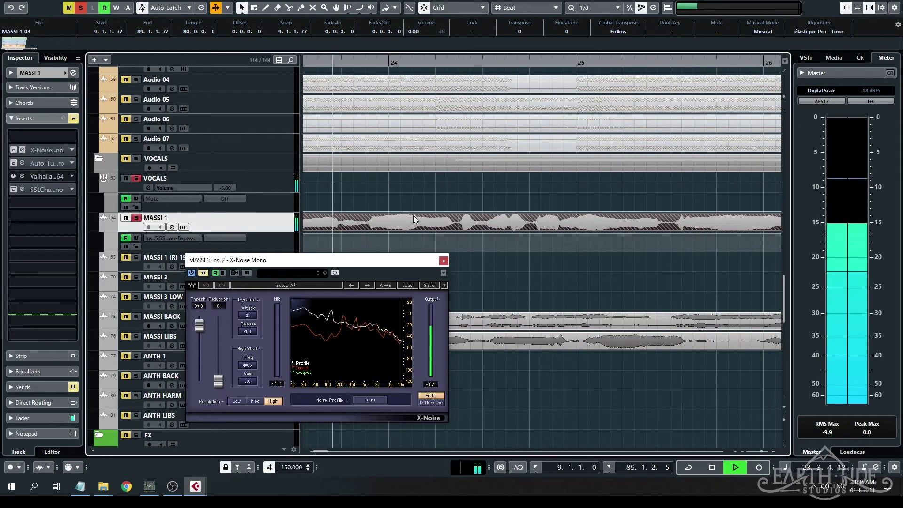
pyautogui.scroll(-3, 541, 224)
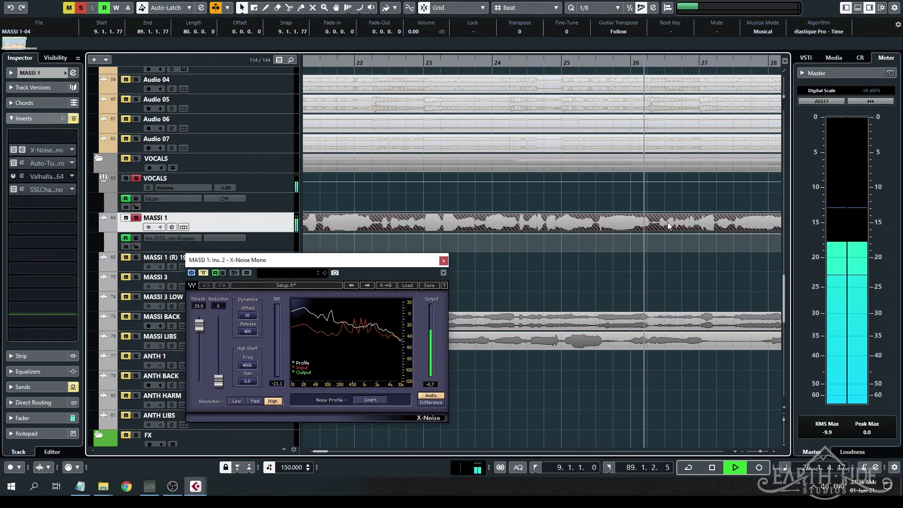
pyautogui.scroll(4, 616, 118)
pyautogui.press('space')
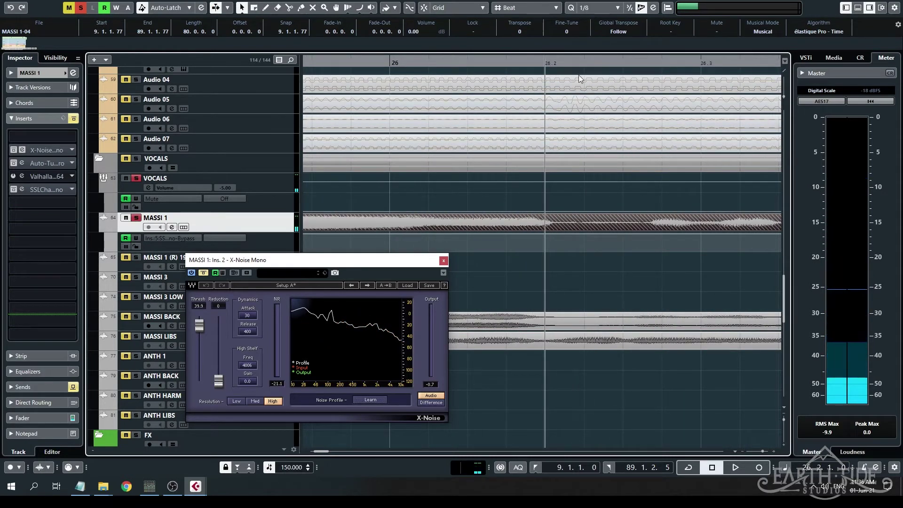
# Set a loop range over the quiet gap in the MASSI 1 vocal, from 26.2.1.44 to 26.2.3.71
pyautogui.click(558, 65)
pyautogui.moveTo(560, 60); pyautogui.dragTo(643, 62)
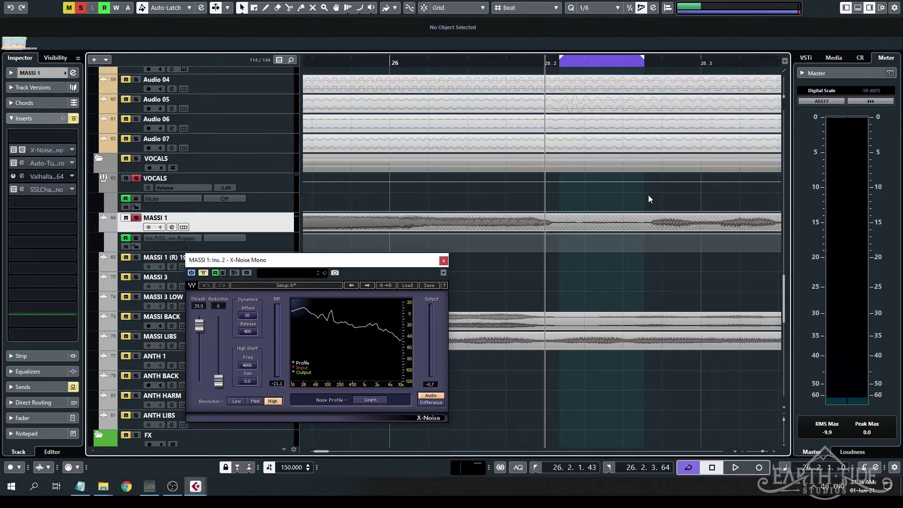
pyautogui.click(560, 55)
pyautogui.moveTo(560, 58); pyautogui.dragTo(556, 58)
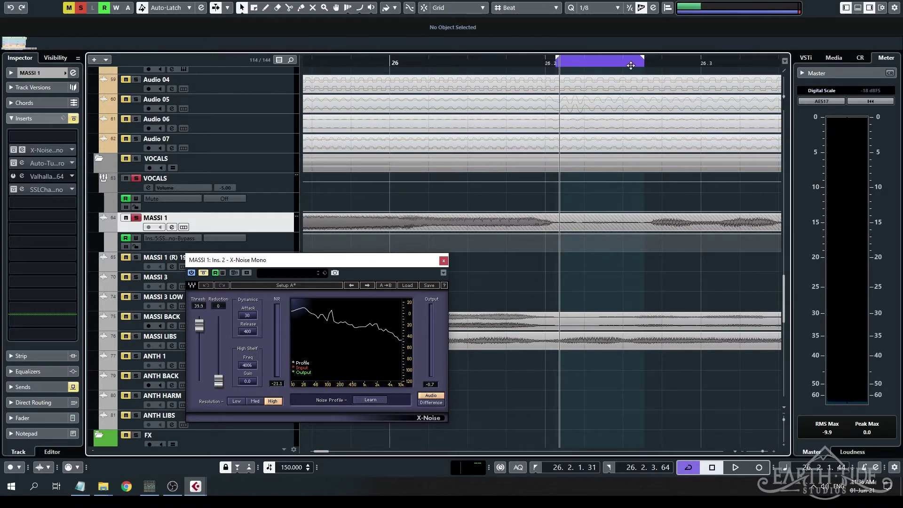
pyautogui.moveTo(644, 60); pyautogui.dragTo(647, 60)
pyautogui.moveTo(560, 59); pyautogui.dragTo(564, 61)
# Deactivate the existing X-Noise insert on MASSI 1 and load a new X-Noise Mono in the first insert slot
pyautogui.moveTo(322, 260); pyautogui.dragTo(414, 176)
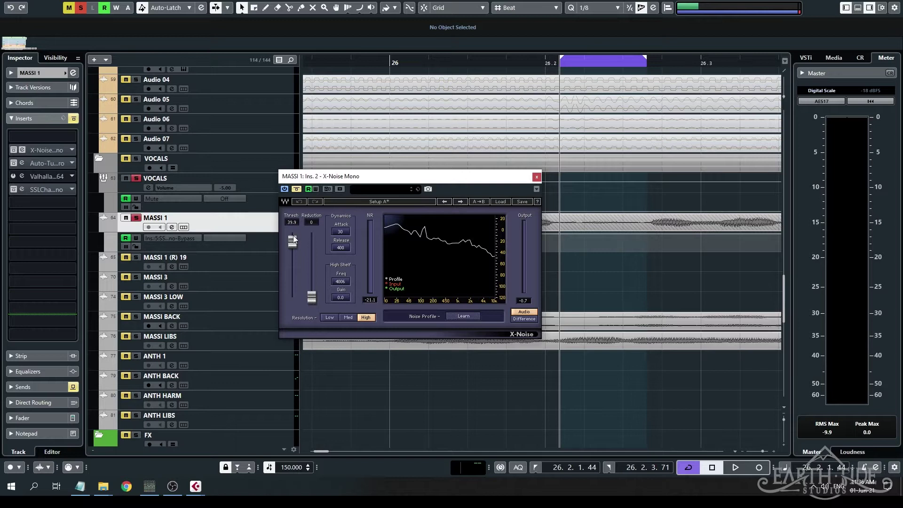
pyautogui.click(21, 150)
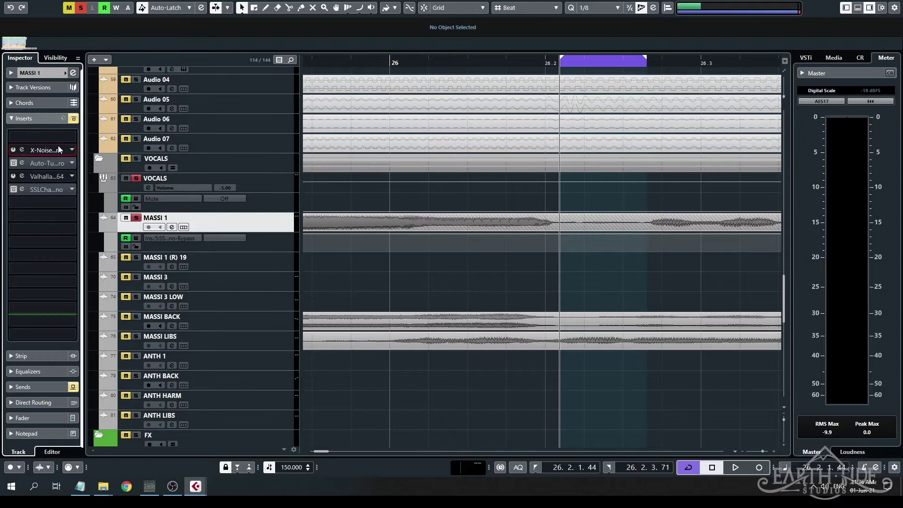
pyautogui.click(58, 136)
pyautogui.write('X-N')
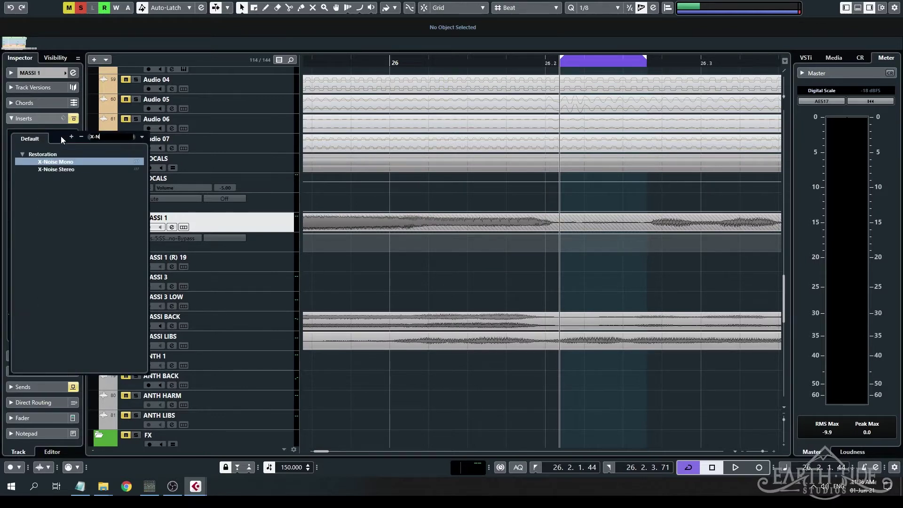
pyautogui.click(56, 162)
pyautogui.click(37, 73)
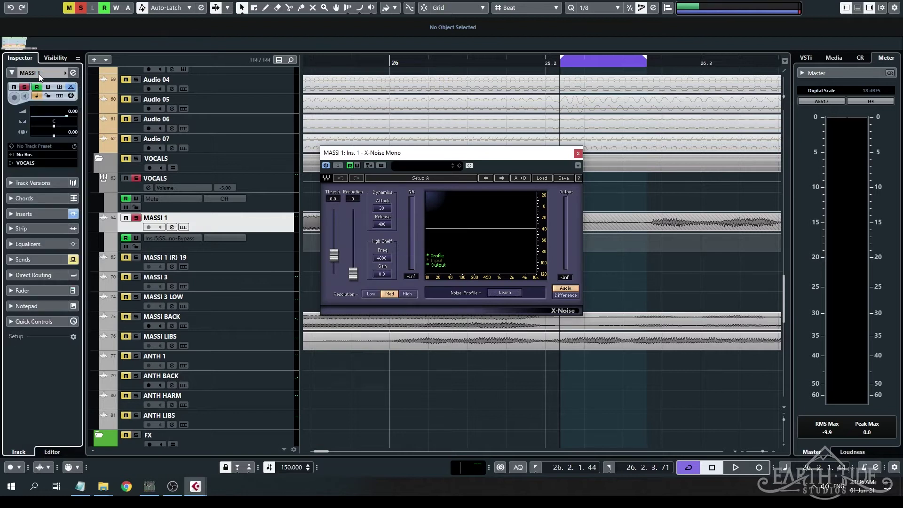
pyautogui.click(39, 74)
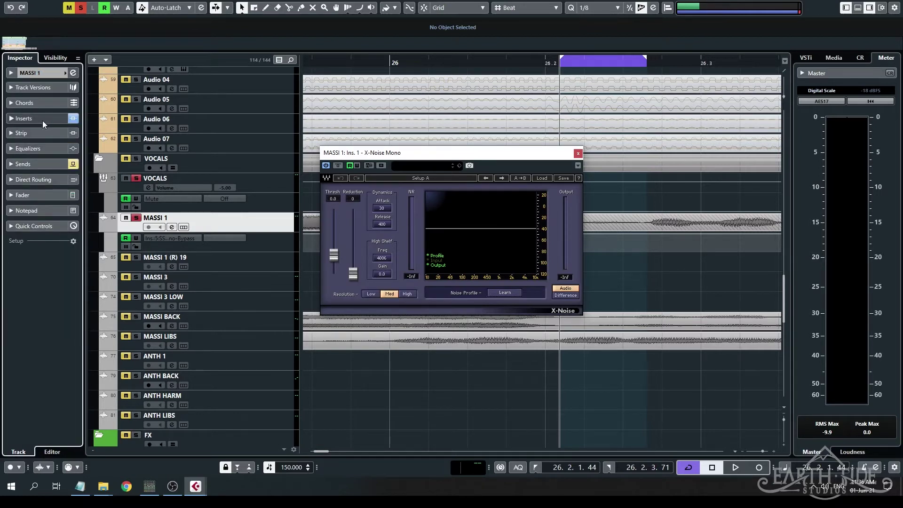
pyautogui.click(43, 119)
pyautogui.moveTo(390, 154); pyautogui.dragTo(351, 188)
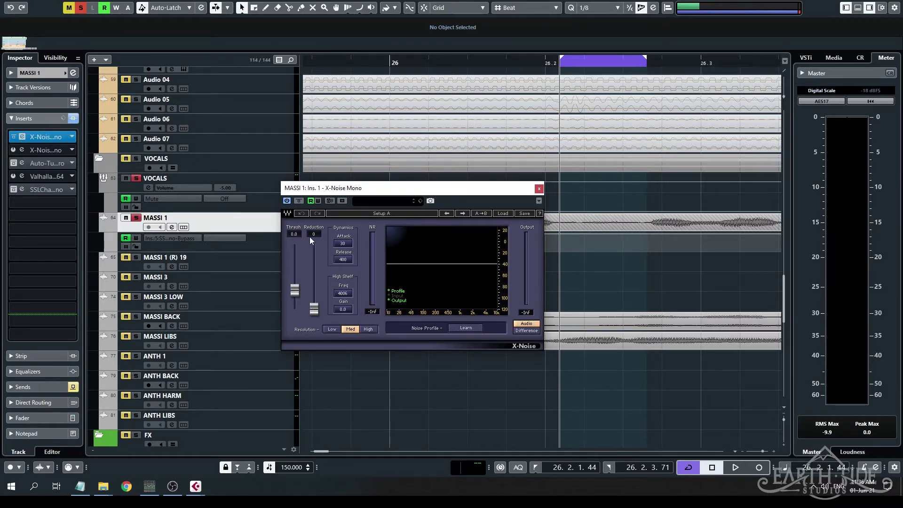
# Set X-Noise to High resolution and learn the noise profile while the quiet gap in the MASSI 1 vocal plays
pyautogui.click(369, 329)
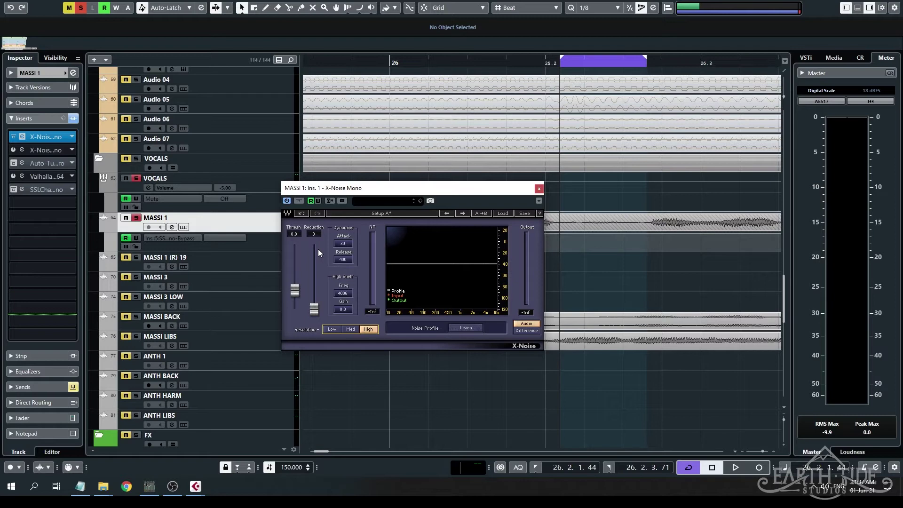
pyautogui.press('space')
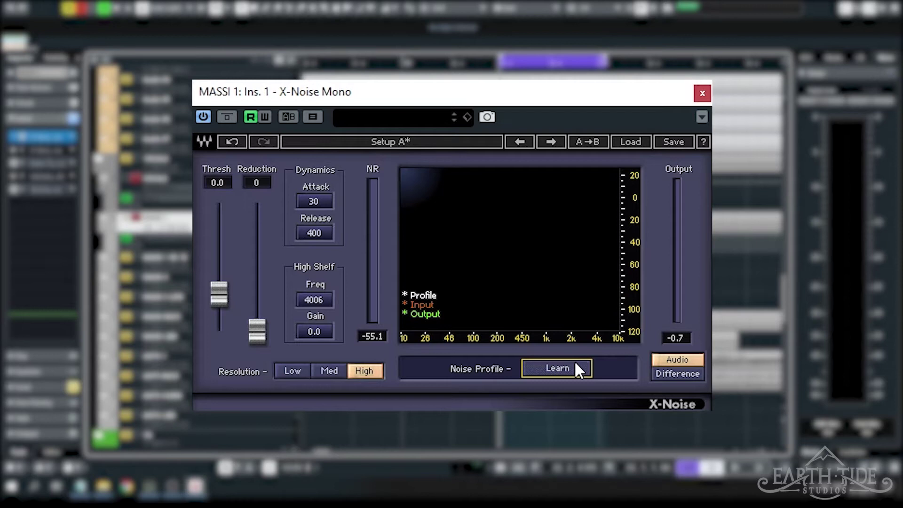
pyautogui.press('space')
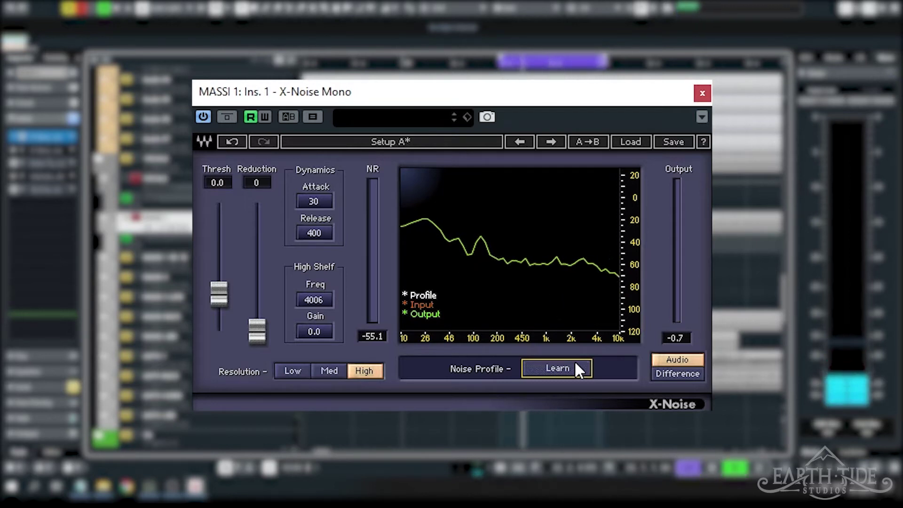
pyautogui.press('space')
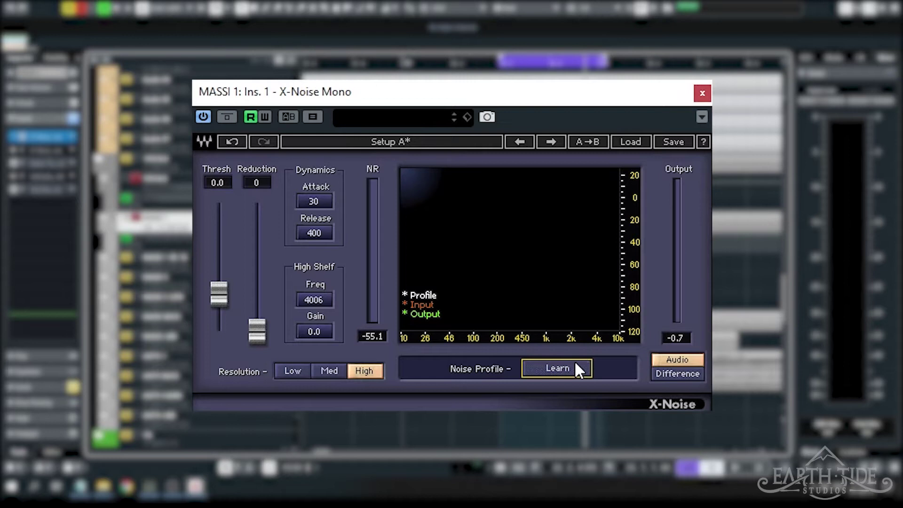
pyautogui.press('space')
pyautogui.click(557, 368)
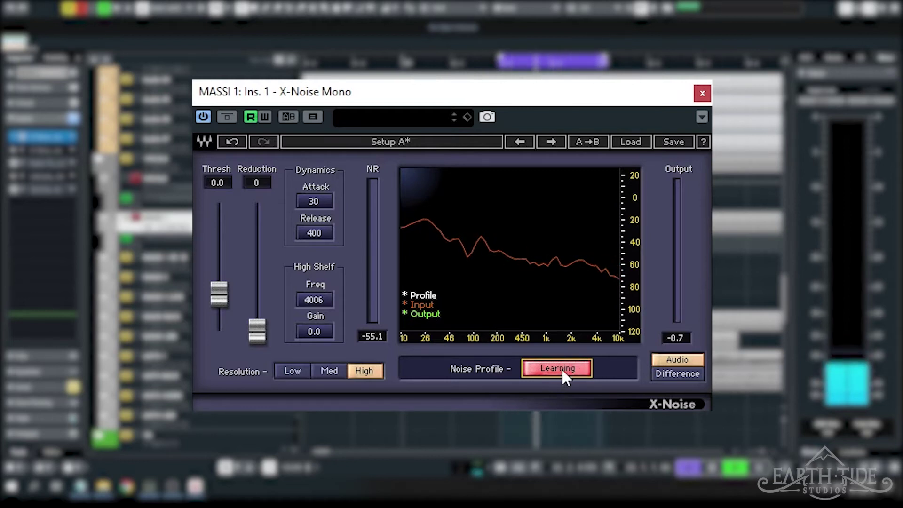
pyautogui.click(561, 369)
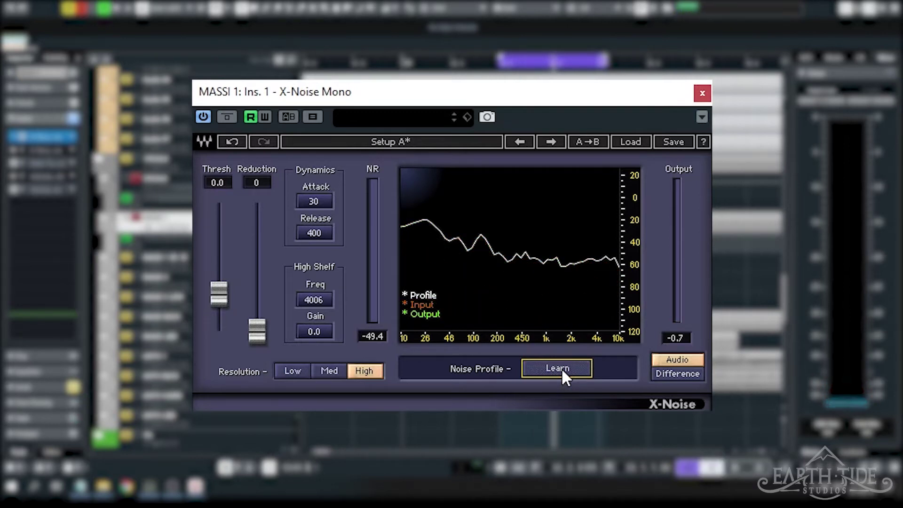
# Raise the X-Noise threshold to 31.8 while auditioning the MASSI 1 vocal
pyautogui.moveTo(219, 295)
pyautogui.mouseDown()
pyautogui.moveTo(219, 269)
pyautogui.moveTo(220, 305)
pyautogui.moveTo(219, 292)
pyautogui.mouseUp()
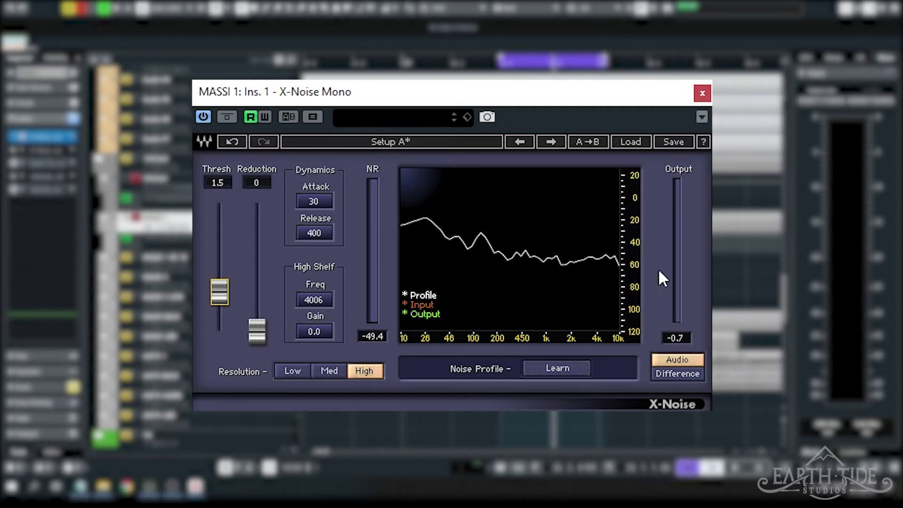
pyautogui.moveTo(258, 338)
pyautogui.mouseDown()
pyautogui.moveTo(258, 280)
pyautogui.moveTo(258, 337)
pyautogui.mouseUp()
pyautogui.press('space')
pyautogui.moveTo(217, 292); pyautogui.dragTo(219, 255)
pyautogui.press('space')
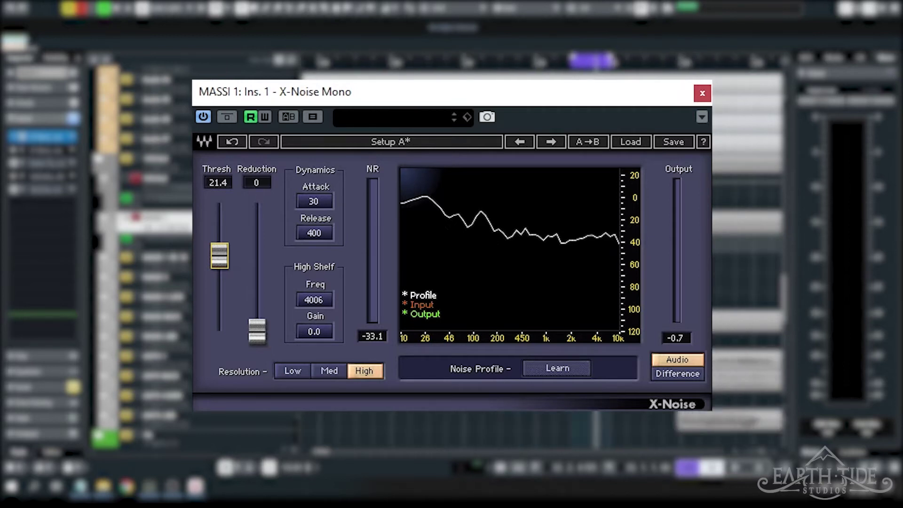
pyautogui.press('g')
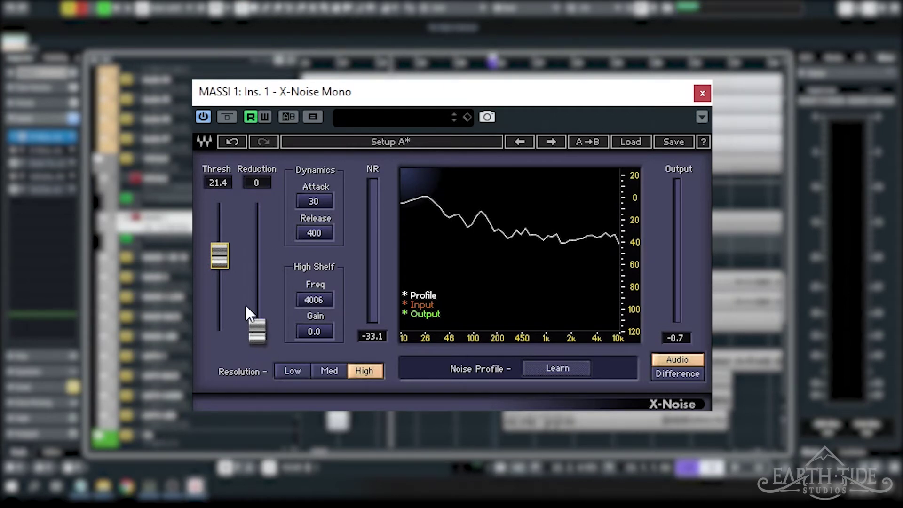
pyautogui.press('space')
pyautogui.moveTo(223, 257); pyautogui.dragTo(219, 237)
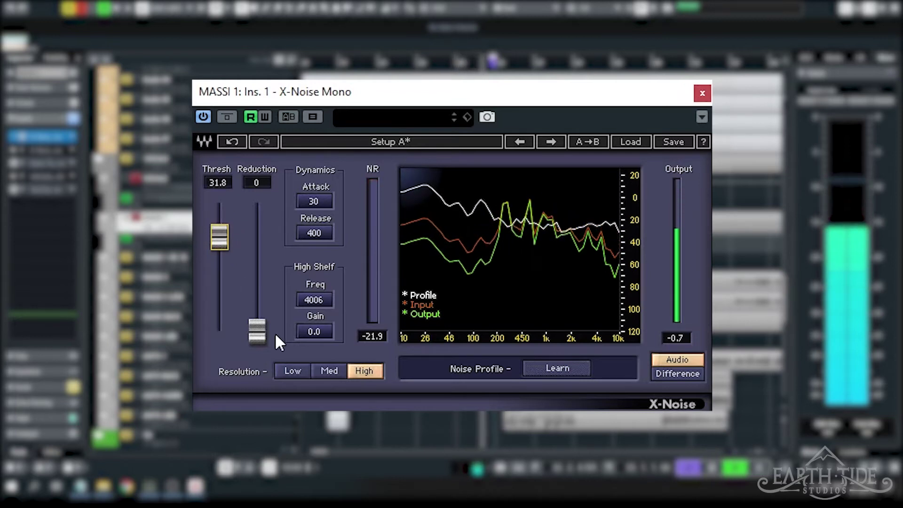
pyautogui.press('space')
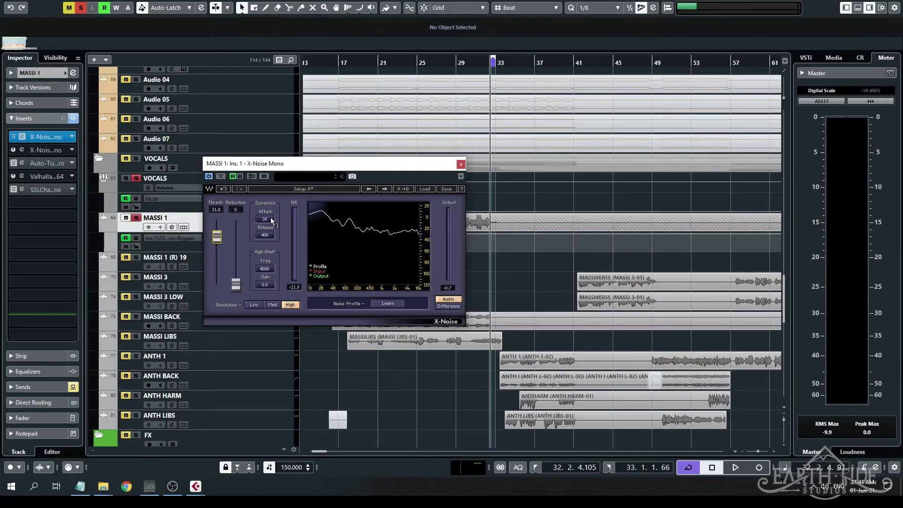
# Close X-Noise and remove it from the first insert slot of MASSI 1
pyautogui.click(461, 165)
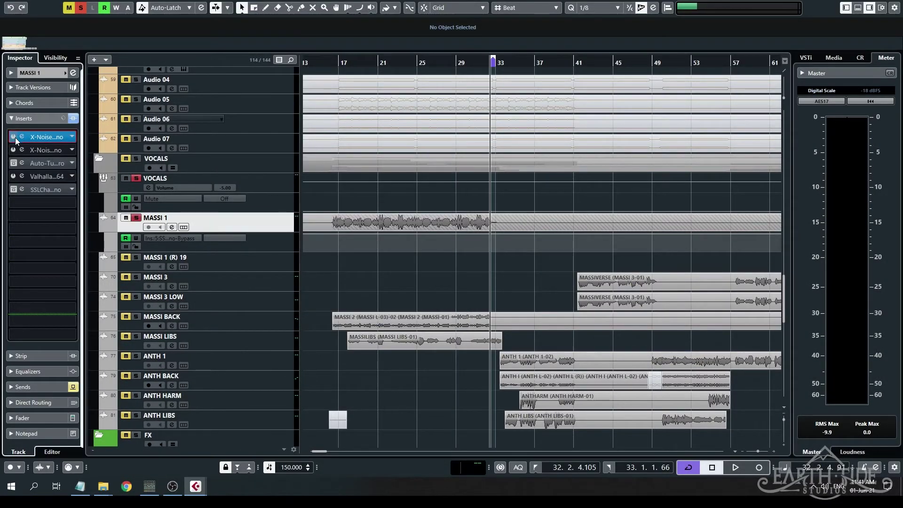
pyautogui.click(63, 136)
pyautogui.scroll(10, 84, 155)
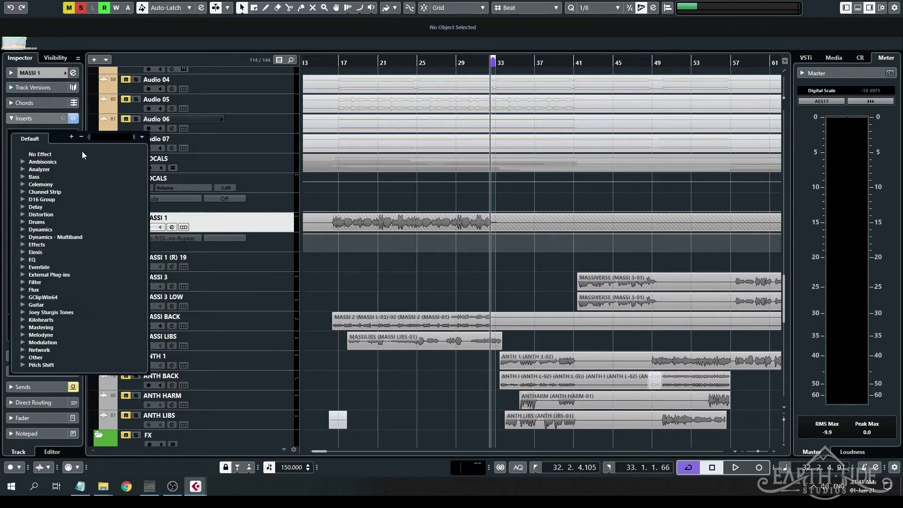
pyautogui.click(3, 158)
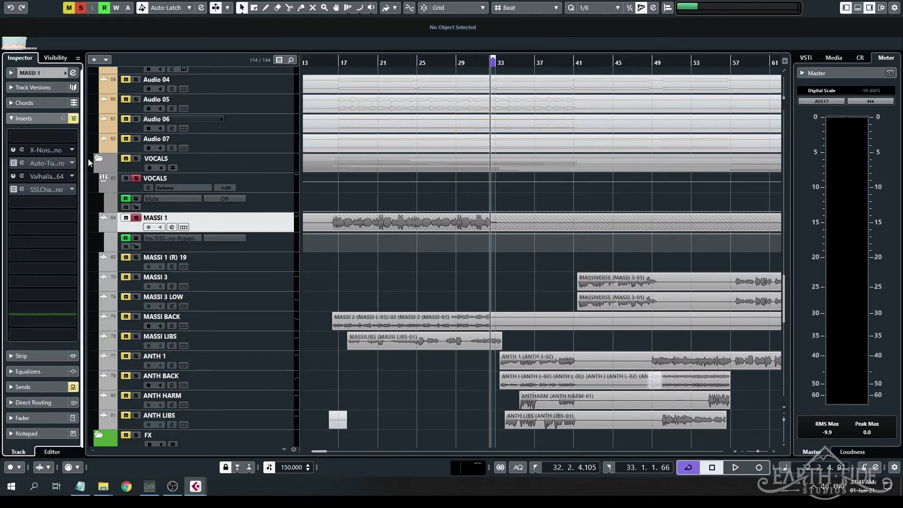
# Reactivate the X-Noise in MASSI 1's second insert slot and compare the vocal with it bypassed and active during playback
pyautogui.click(16, 154)
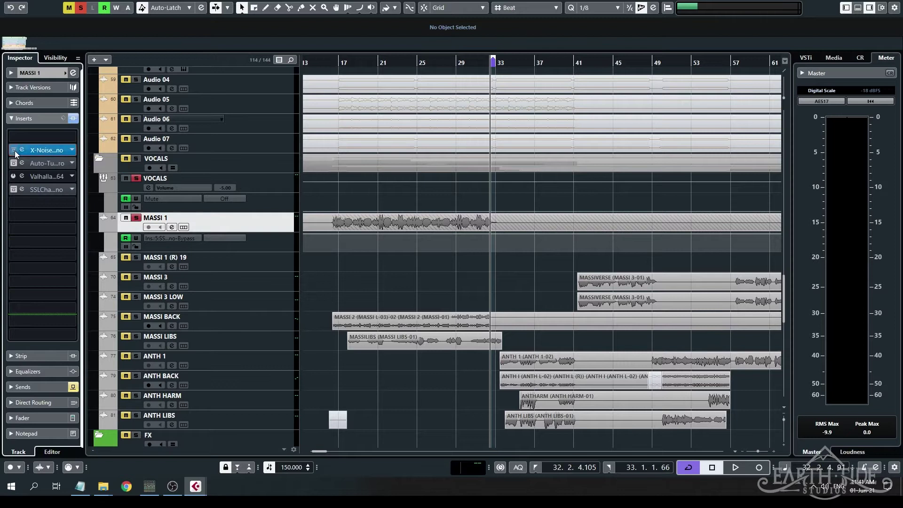
pyautogui.click(31, 154)
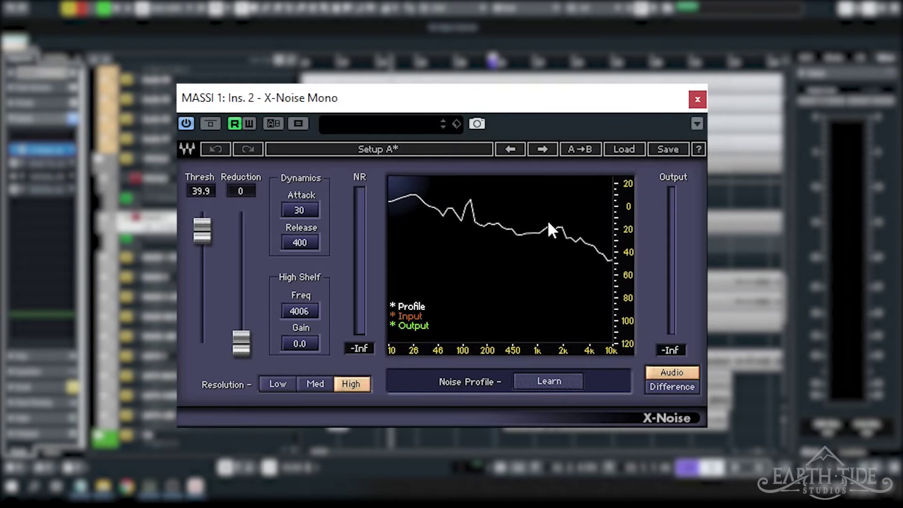
pyautogui.press('space')
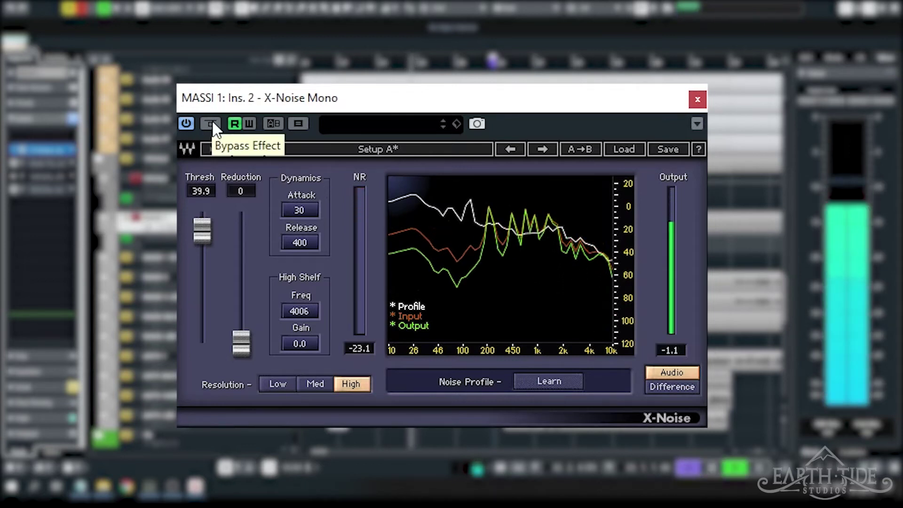
pyautogui.click(211, 124)
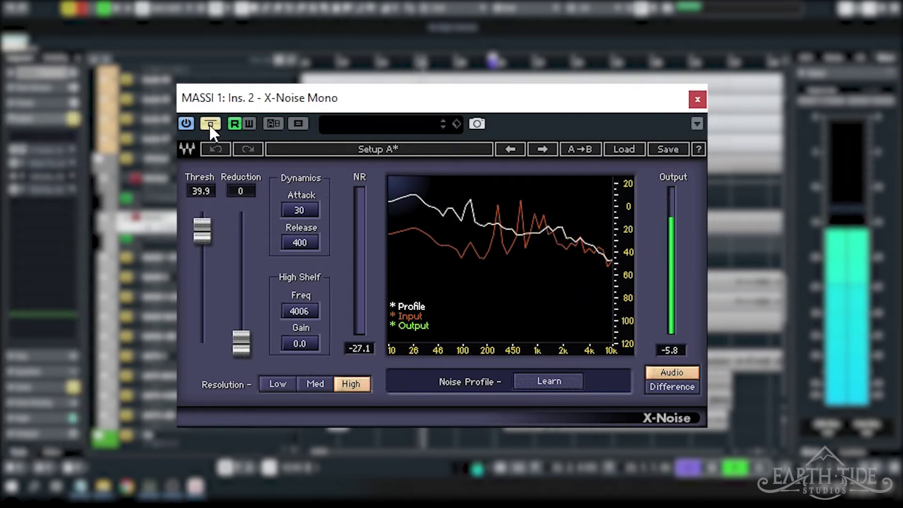
pyautogui.click(209, 123)
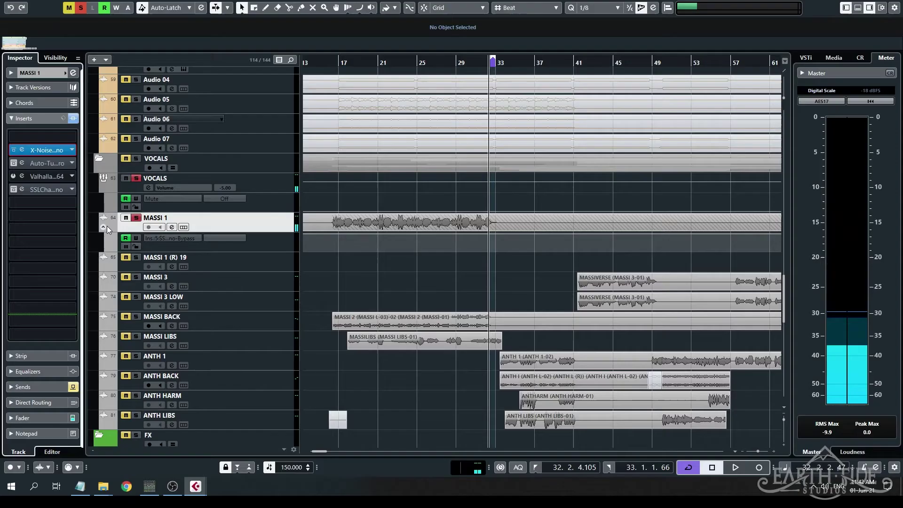
pyautogui.click(698, 101)
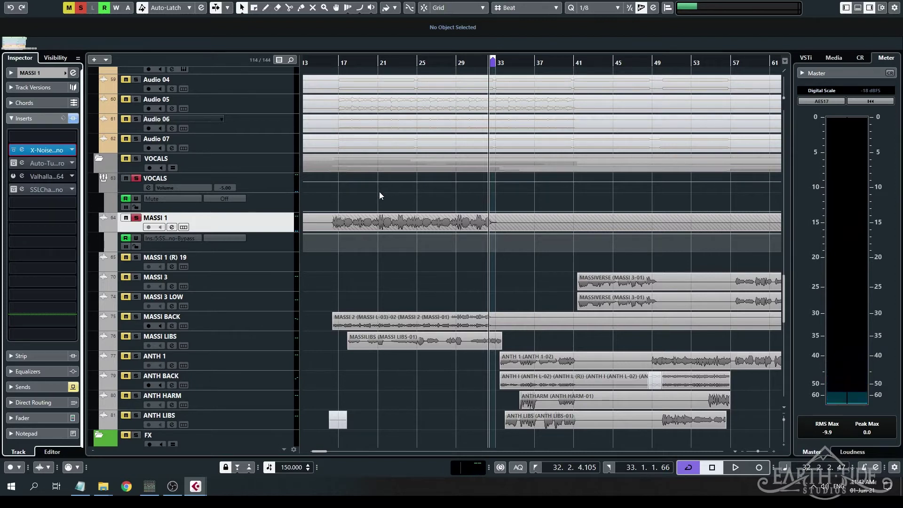
# Hide the MASSI 1 automation lane and play the vocal from bar 16 to just past bar 24
pyautogui.press('h')
pyautogui.press('h')
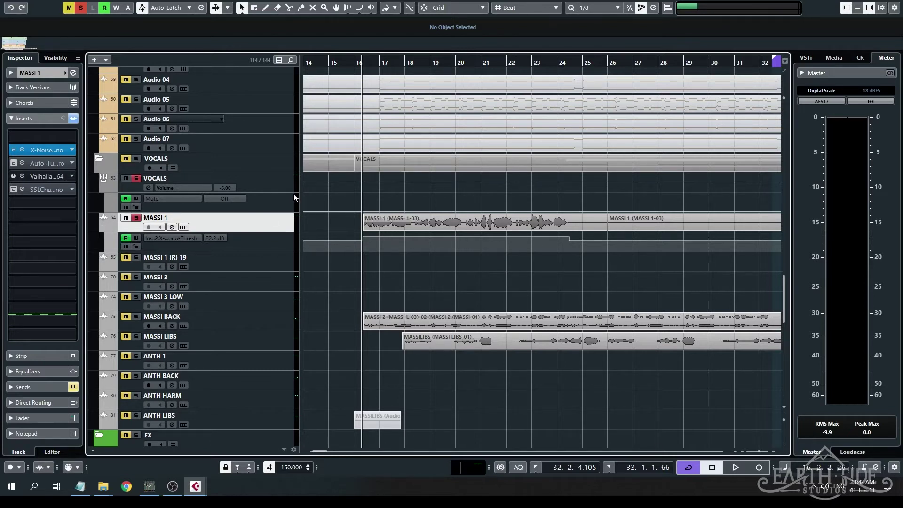
pyautogui.click(104, 227)
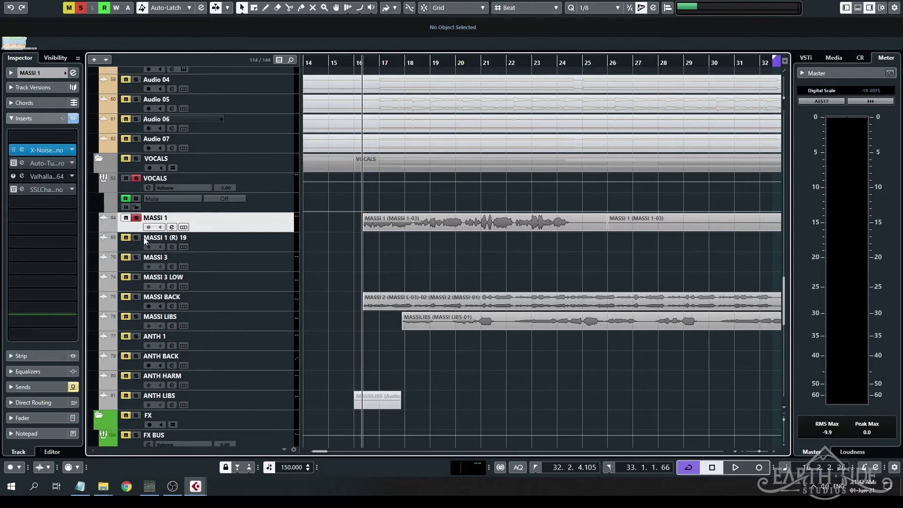
pyautogui.click(357, 61)
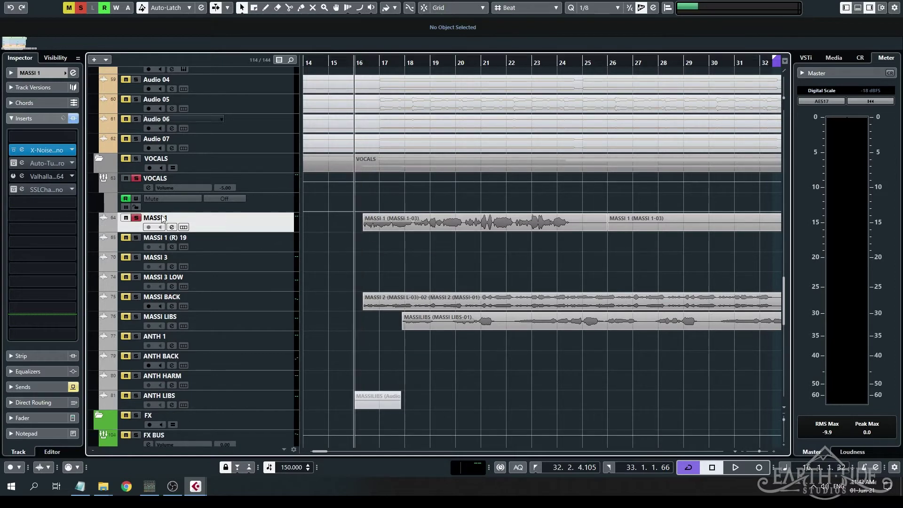
pyautogui.press('space')
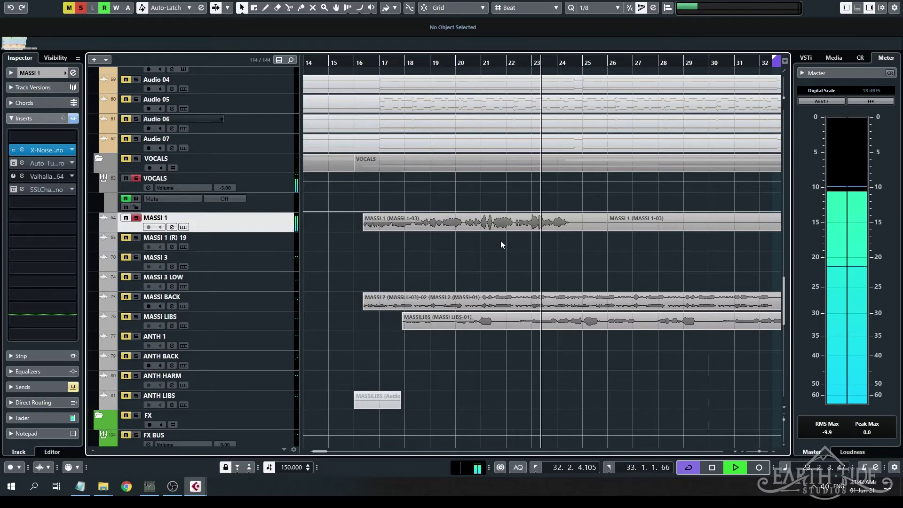
pyautogui.press('space')
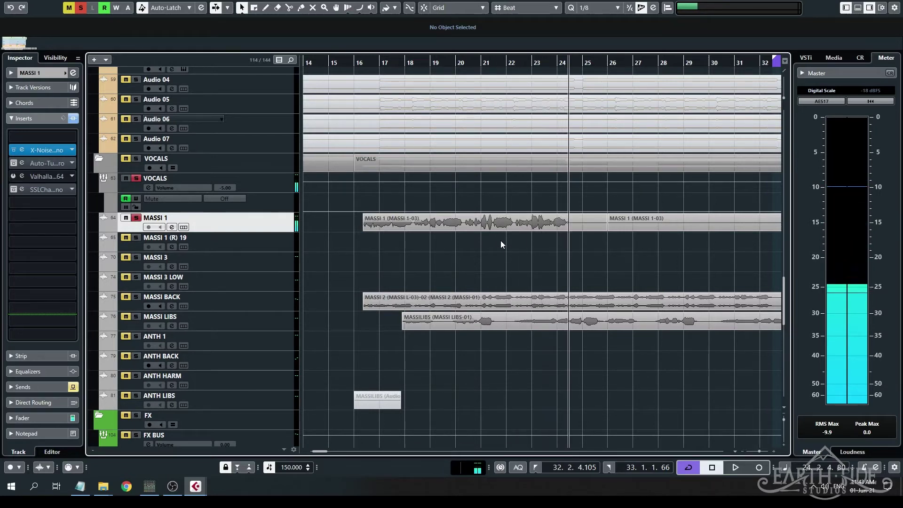
pyautogui.press('KP_0')
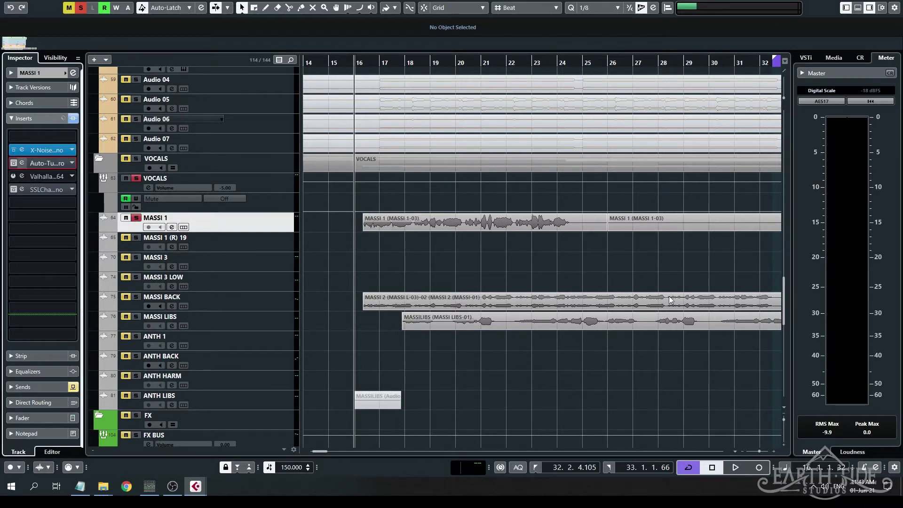
# Take MASSI 1's Auto-Tune Pro insert out of bypass and compare the vocal with and without it during playback
pyautogui.click(23, 164)
pyautogui.moveTo(546, 213); pyautogui.dragTo(449, 133)
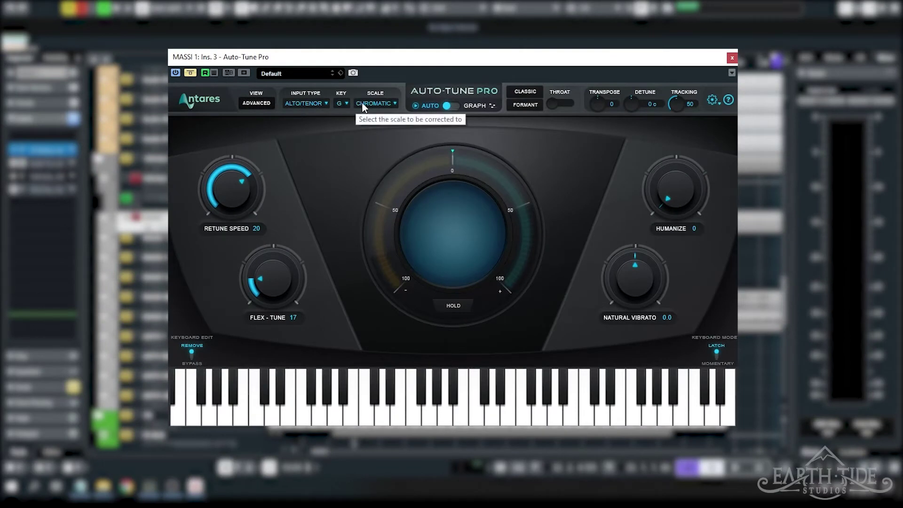
pyautogui.click(191, 74)
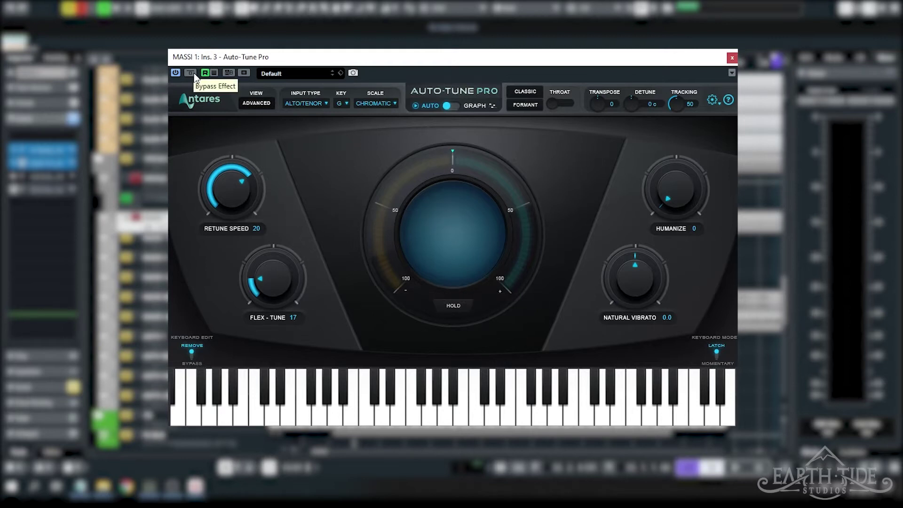
pyautogui.press('space')
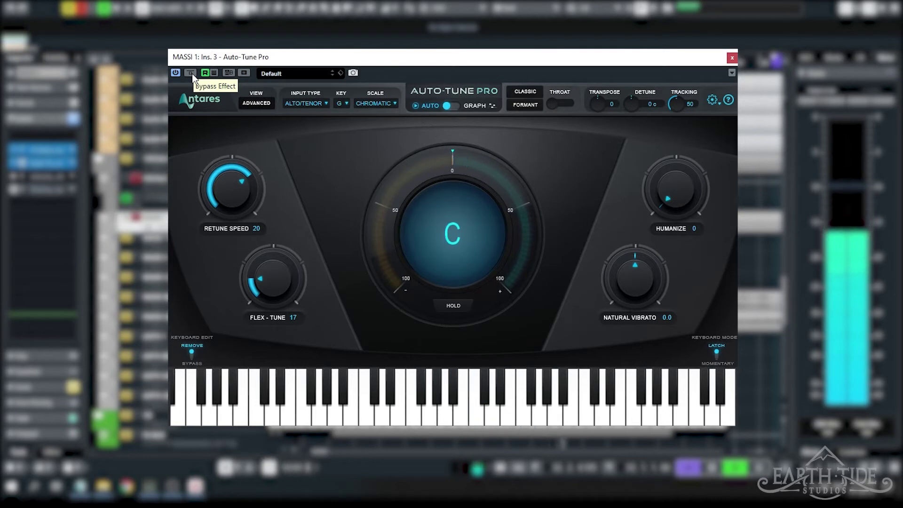
pyautogui.click(191, 74)
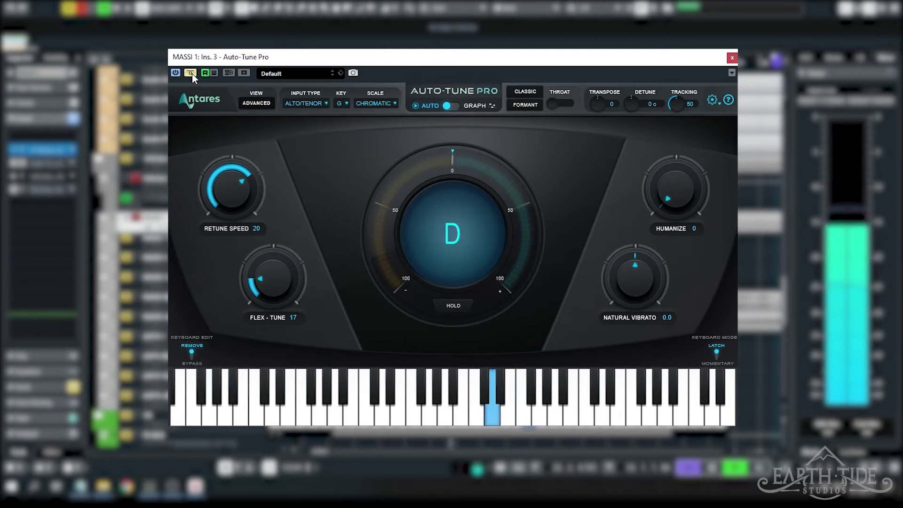
pyautogui.click(191, 73)
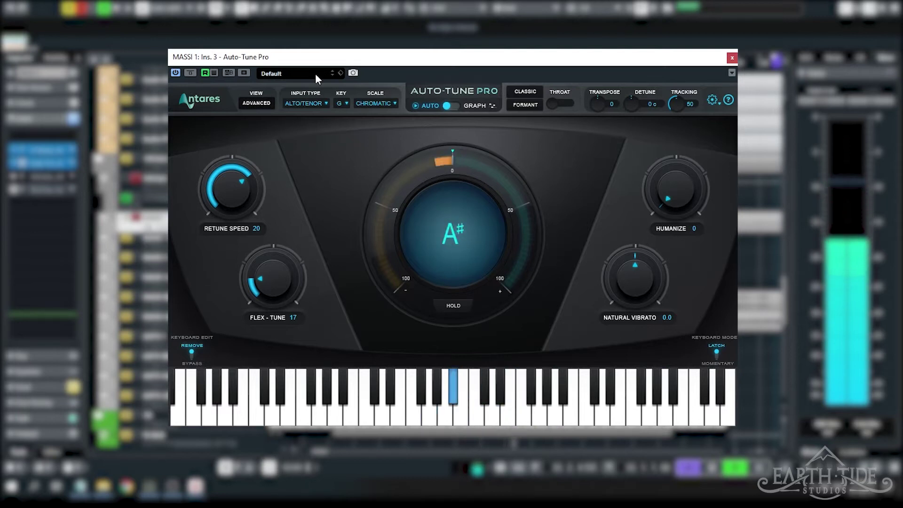
pyautogui.press('space')
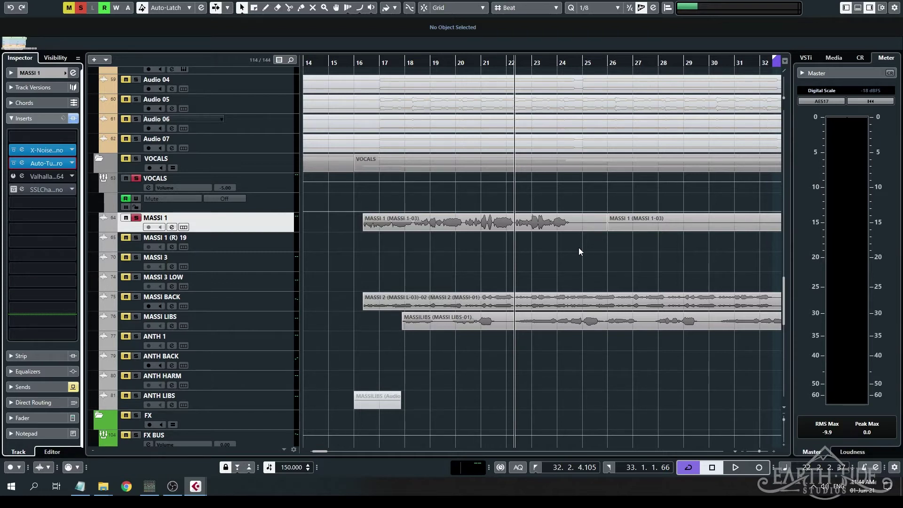
# Clear the MASSI 1 solo and unhide the MASSI REV, MASSI 1 LOW and MASSI FILT tracks
pyautogui.hotkey('ctrl', 'z')
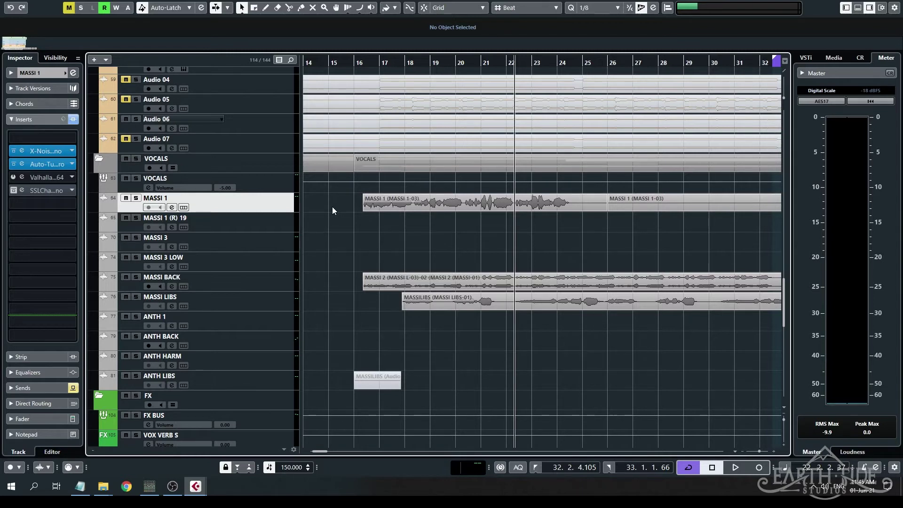
pyautogui.click(56, 58)
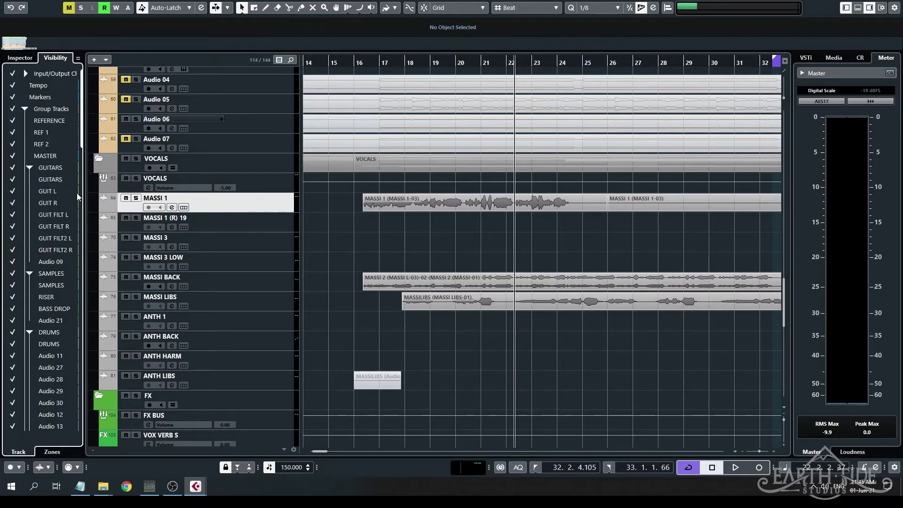
pyautogui.scroll(-15, 47, 182)
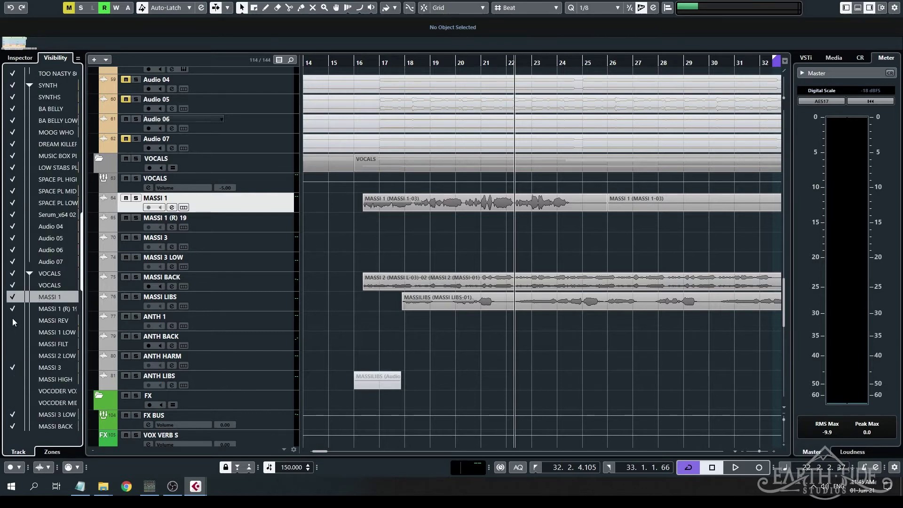
pyautogui.click(13, 321)
pyautogui.click(15, 332)
pyautogui.click(17, 344)
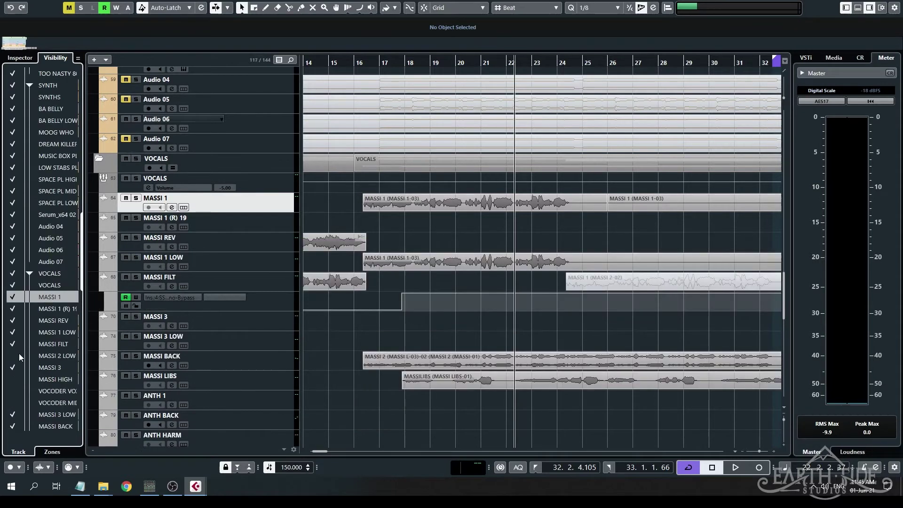
# Unhide the MASSI 2 LOW, MASSI HIGH, VOCODER VOX, VOCODER MIDI and ANTH LOW tracks
pyautogui.click(15, 356)
pyautogui.click(17, 379)
pyautogui.click(18, 391)
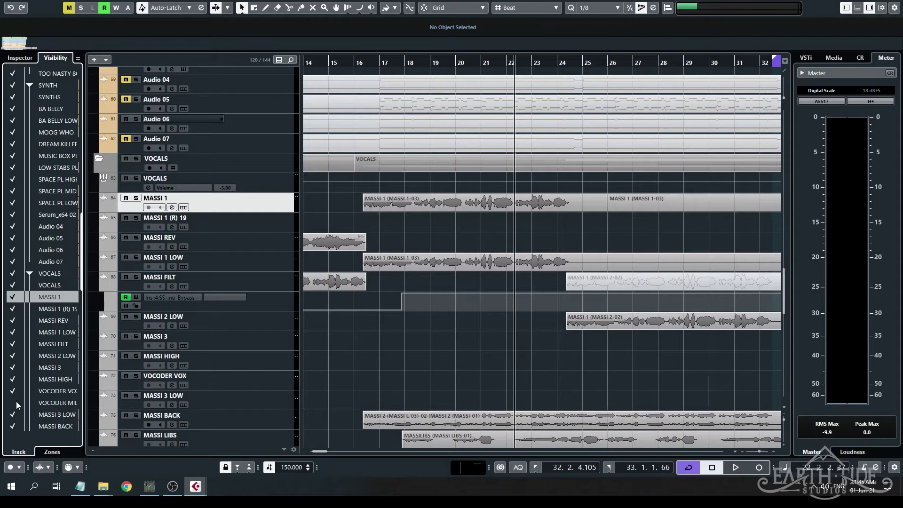
pyautogui.click(16, 403)
pyautogui.scroll(-4, 37, 373)
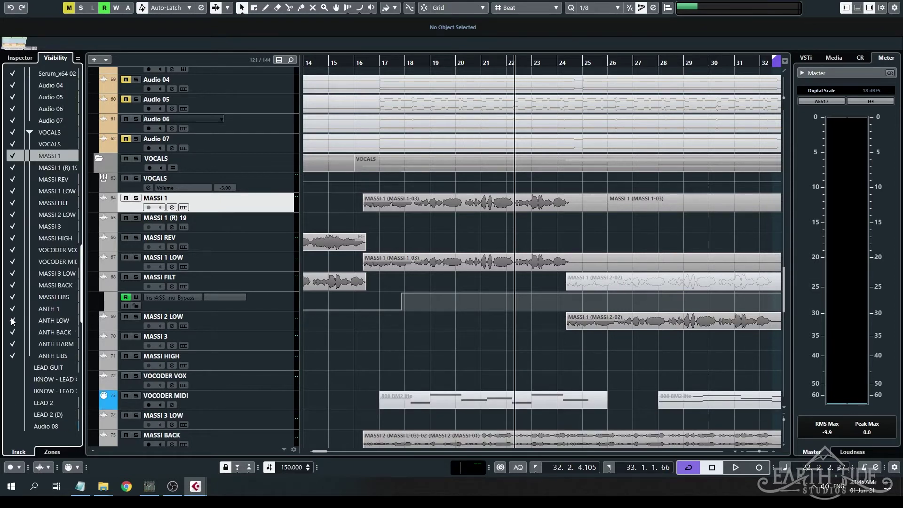
pyautogui.click(19, 58)
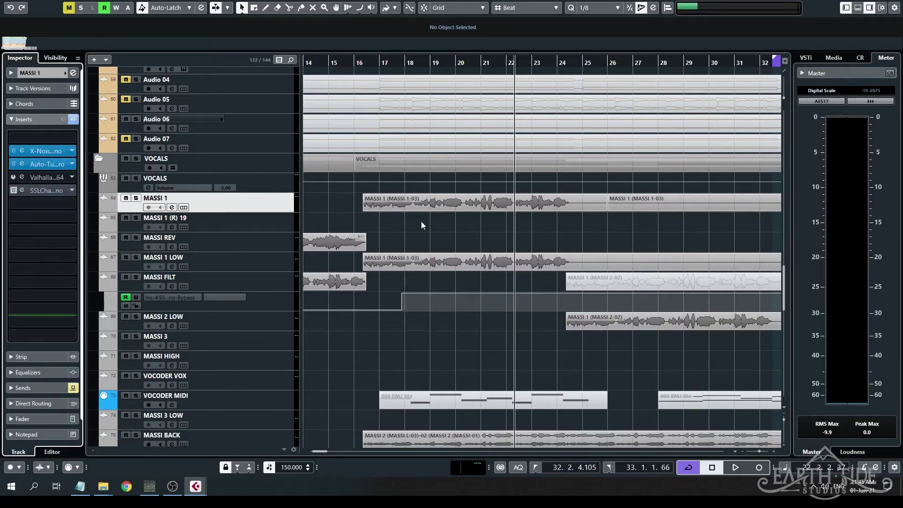
# Solo MASSI REV and MASSI FILT and play the intro vocals from bar 8 to bar 12
pyautogui.scroll(-2, 509, 241)
pyautogui.scroll(-3, 493, 218)
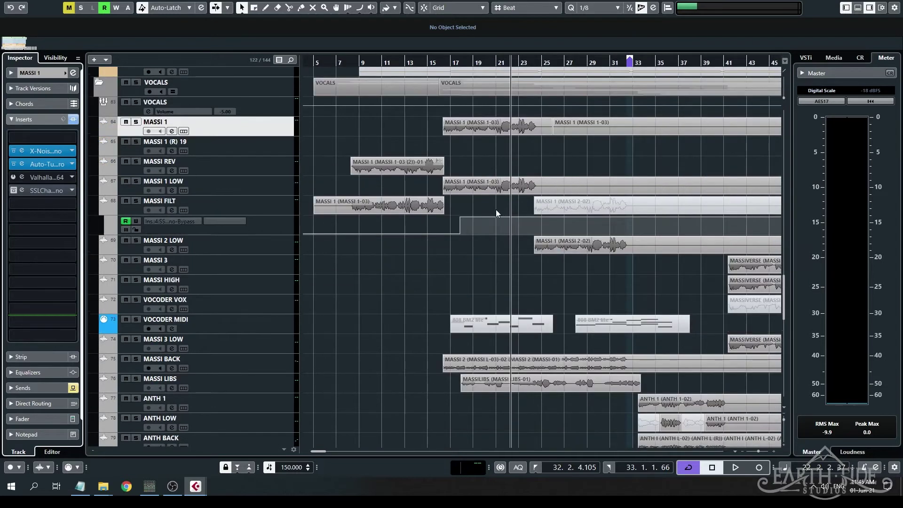
pyautogui.scroll(2, 373, 212)
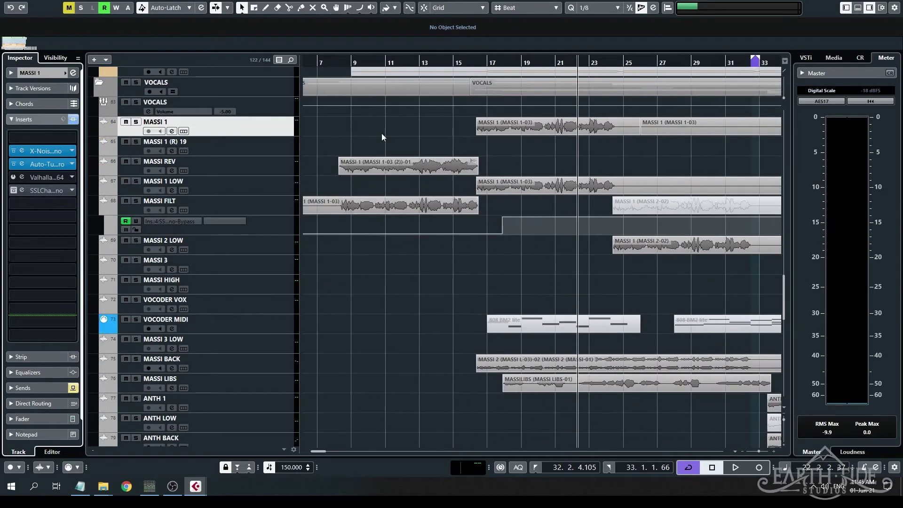
pyautogui.click(336, 63)
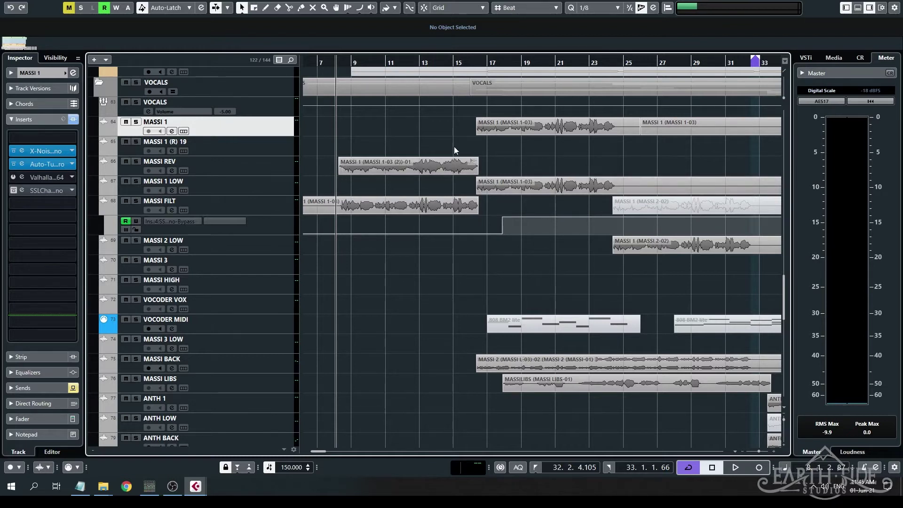
pyautogui.click(260, 171)
pyautogui.click(261, 202)
pyautogui.click(136, 200)
pyautogui.press('space')
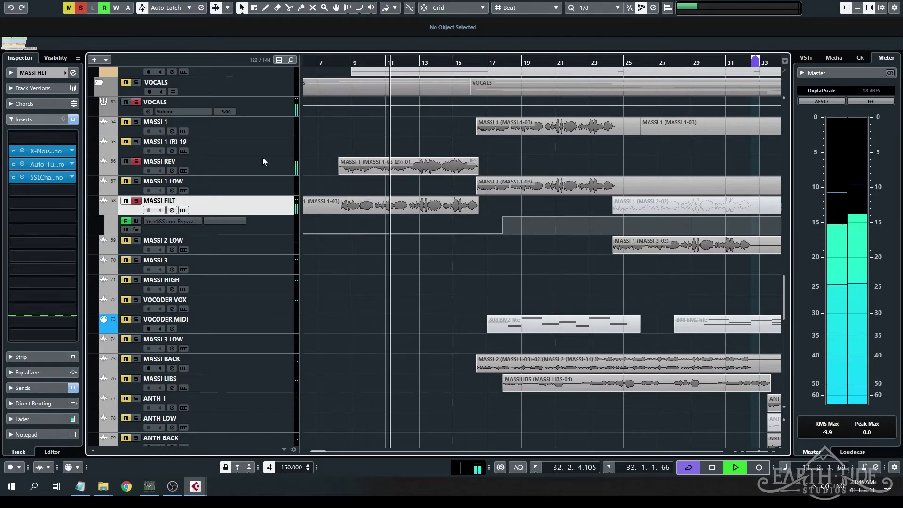
pyautogui.press('space')
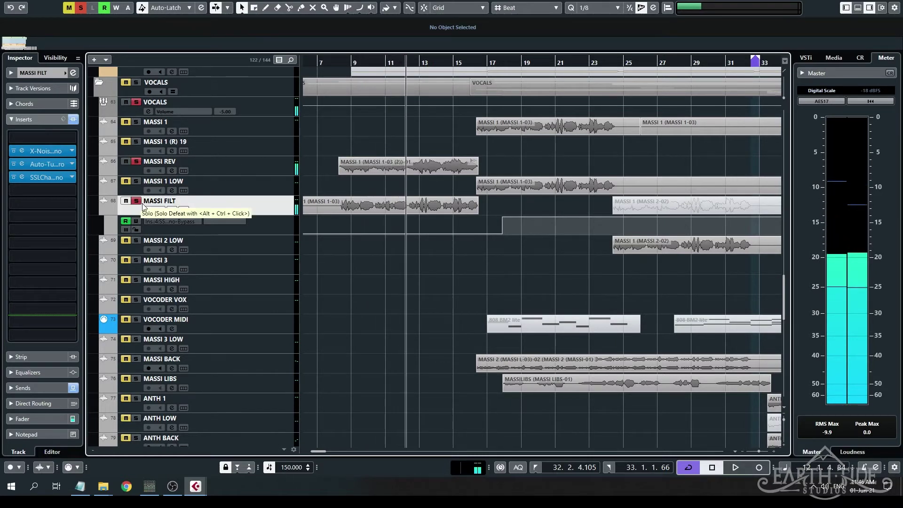
# Clear the vocal solos and replay the intro section from bar 8 to bar 12
pyautogui.click(136, 201)
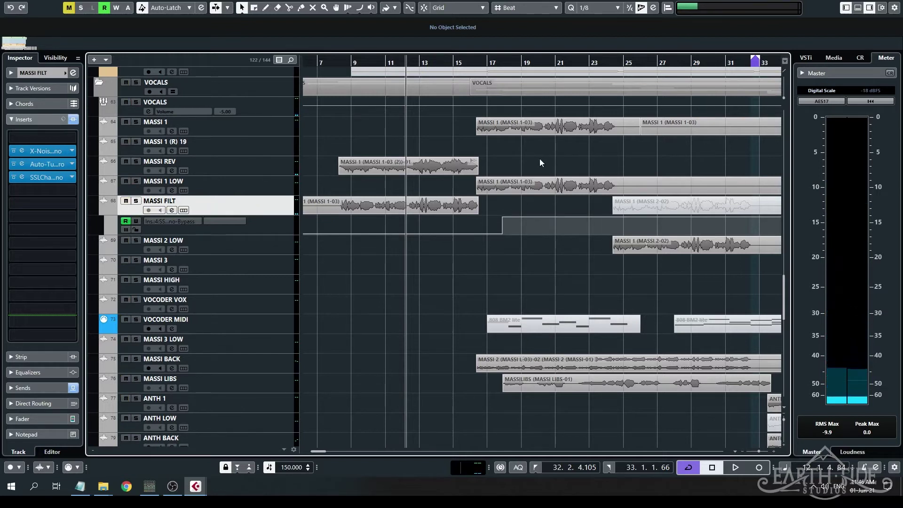
pyautogui.click(342, 61)
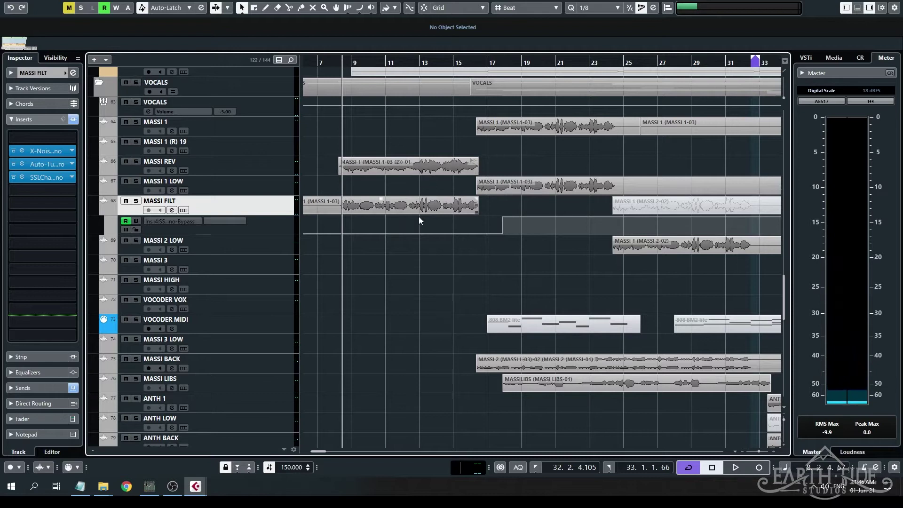
pyautogui.scroll(3, 419, 217)
pyautogui.press('space')
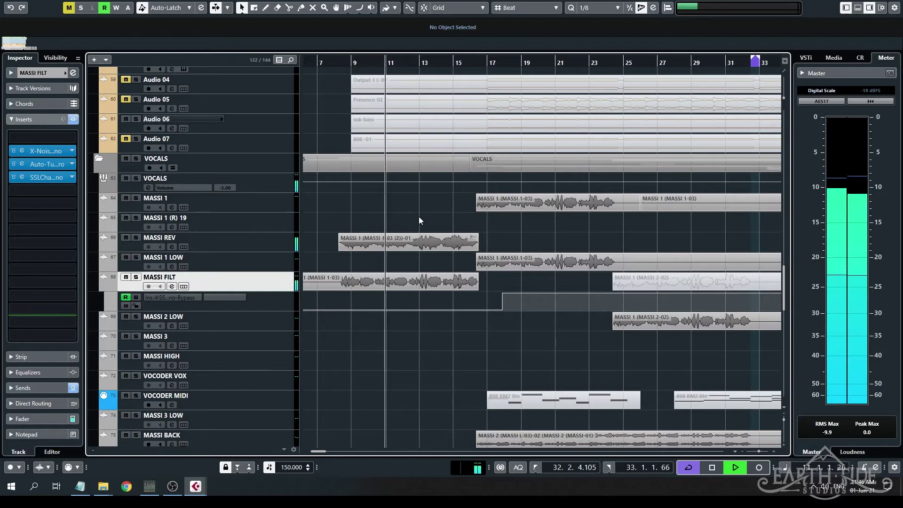
pyautogui.press('space')
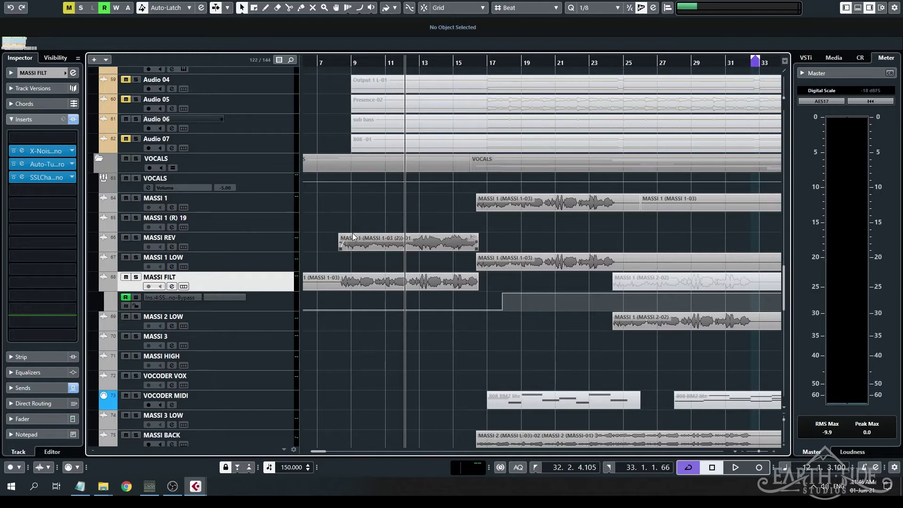
# Select the MASSI 1 LOW vocal at bar 16 and examine its Auto-Tune Pro settings, especially the transpose value
pyautogui.hscroll(3, 364, 250)
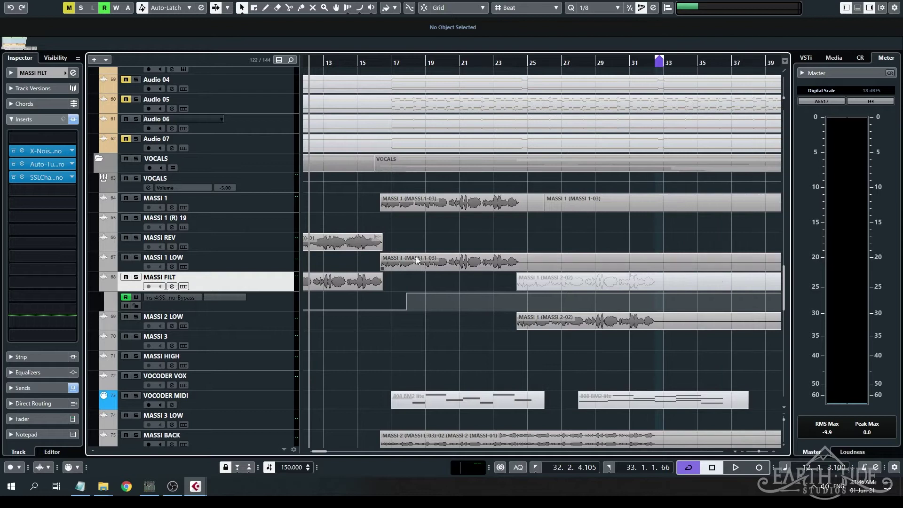
pyautogui.click(378, 61)
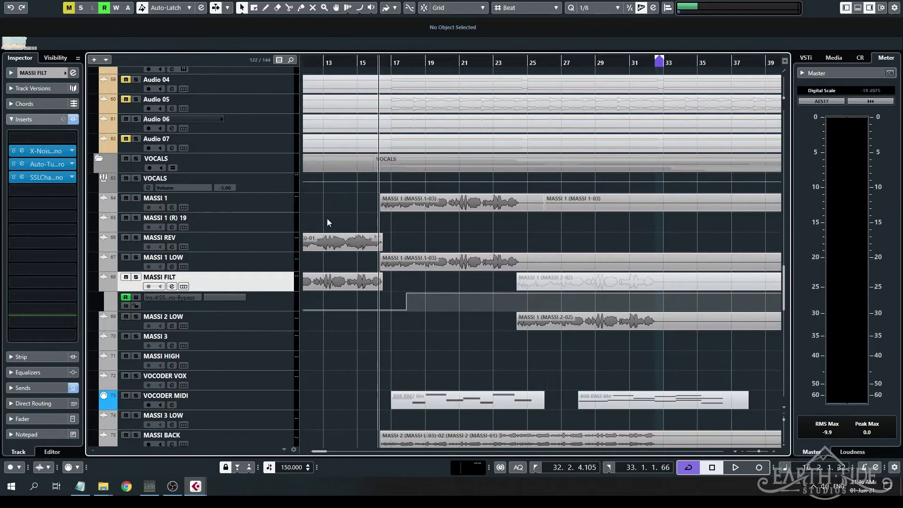
pyautogui.click(469, 202)
pyautogui.click(499, 259)
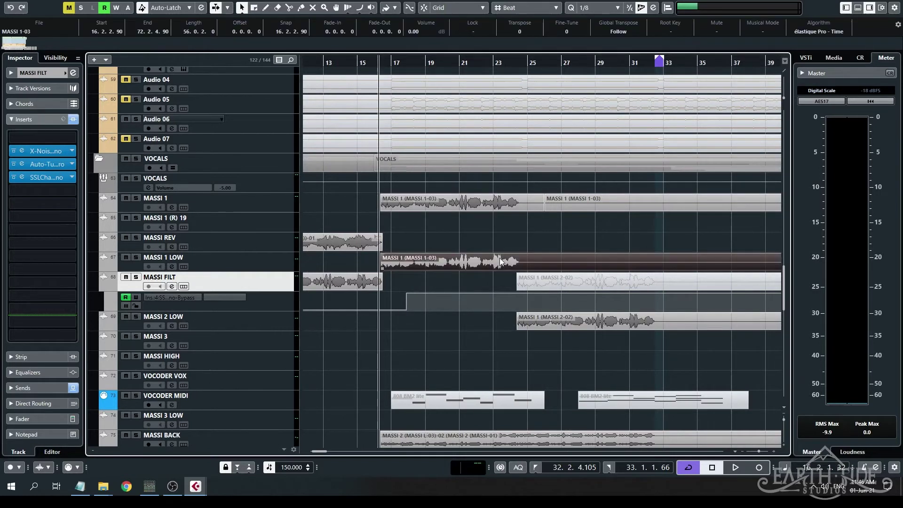
pyautogui.click(275, 267)
pyautogui.click(22, 163)
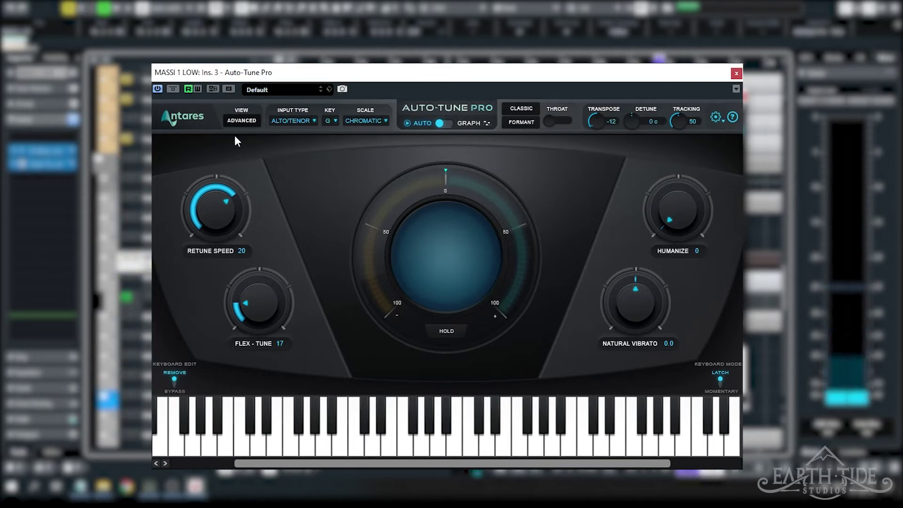
pyautogui.click(736, 73)
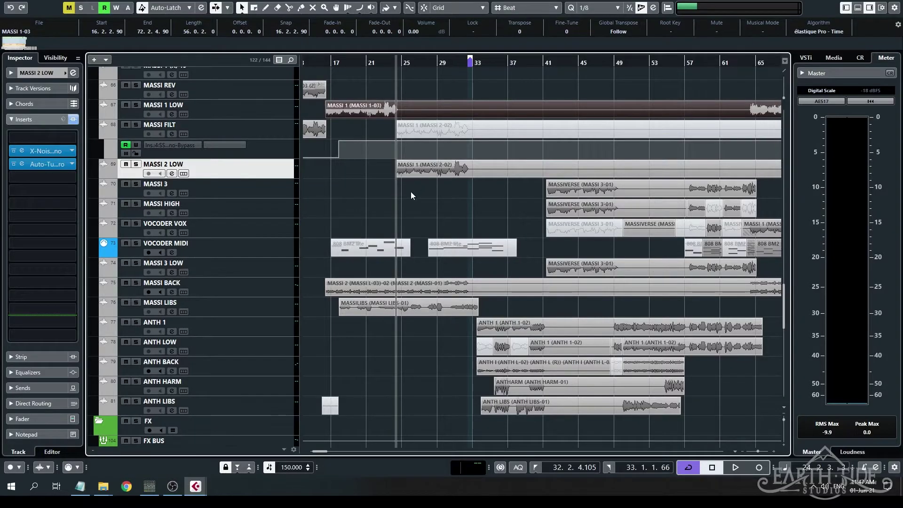
# Solo MASSI 3 and play its verse from bar 41 to bar 45
pyautogui.press('h')
pyautogui.press('h')
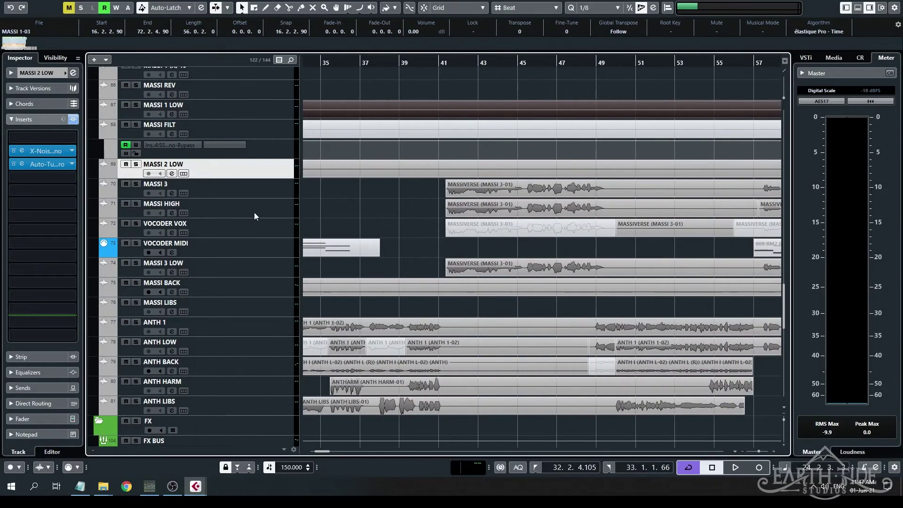
pyautogui.click(473, 212)
pyautogui.click(447, 62)
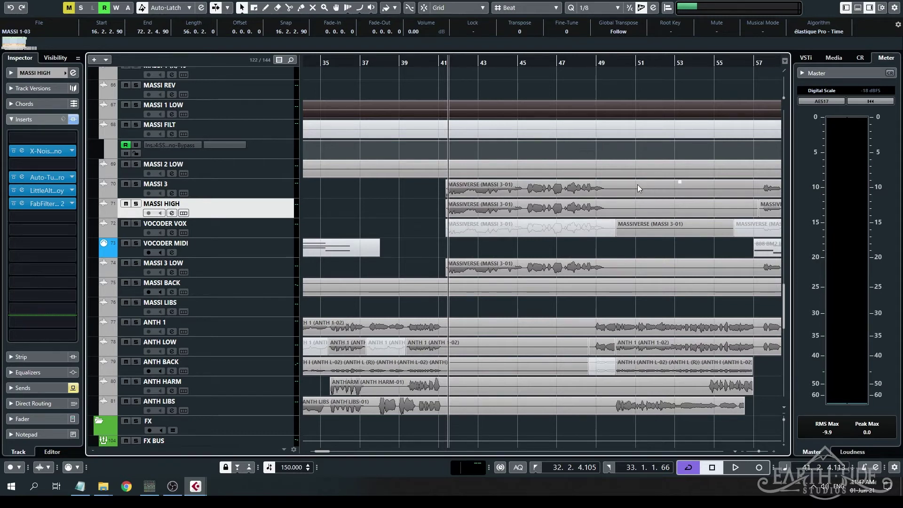
pyautogui.click(137, 184)
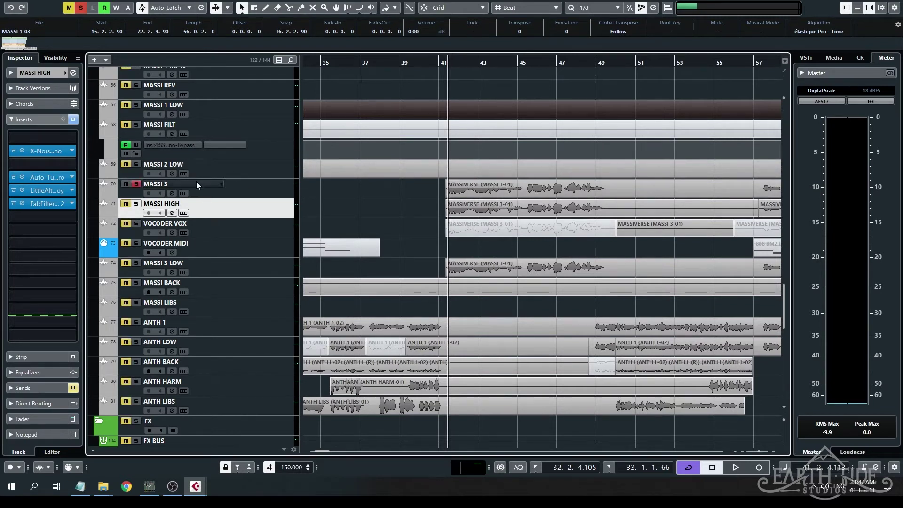
pyautogui.press('space')
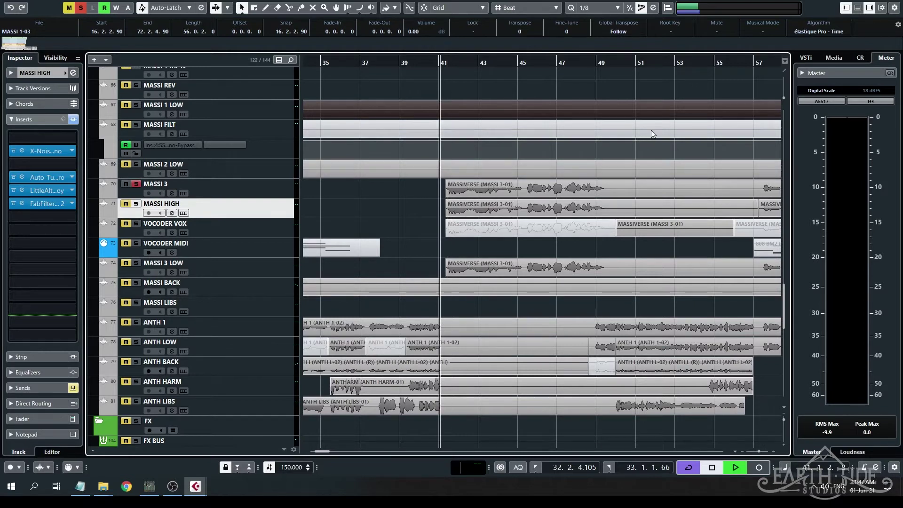
pyautogui.click(273, 190)
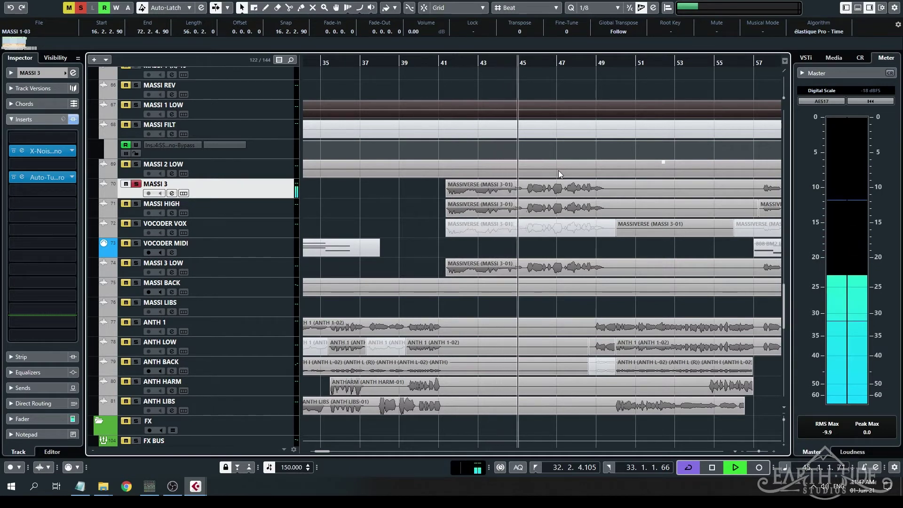
pyautogui.press('space')
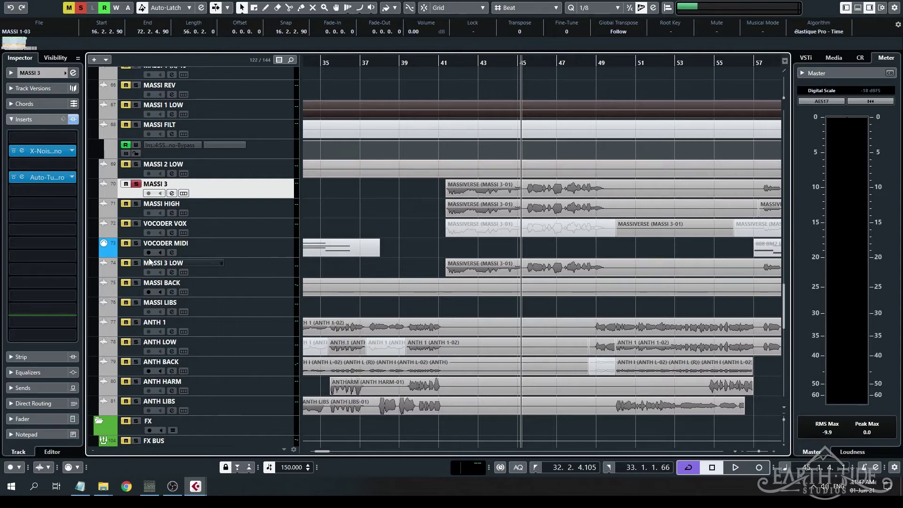
# Add MASSI 3 LOW to the solo and play it together with MASSI 3 from bar 41 to bar 45
pyautogui.click(446, 63)
pyautogui.click(433, 219)
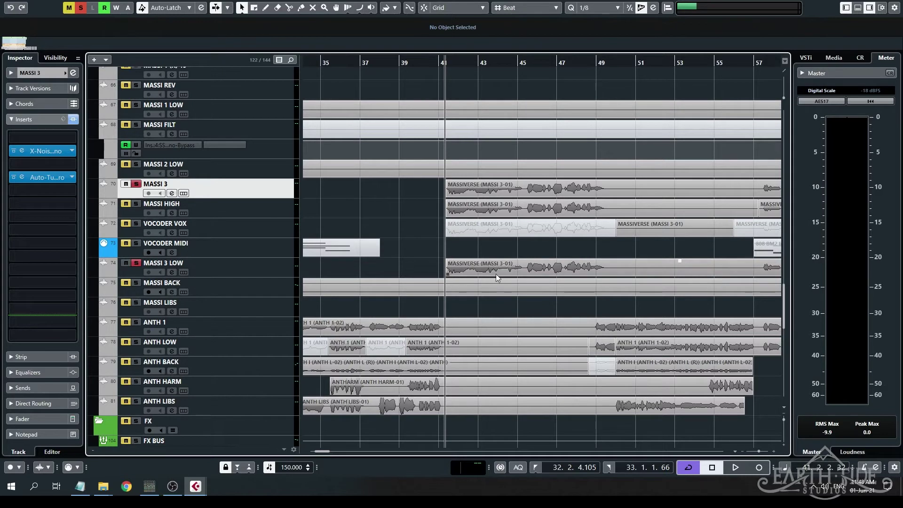
pyautogui.click(272, 272)
pyautogui.press('space')
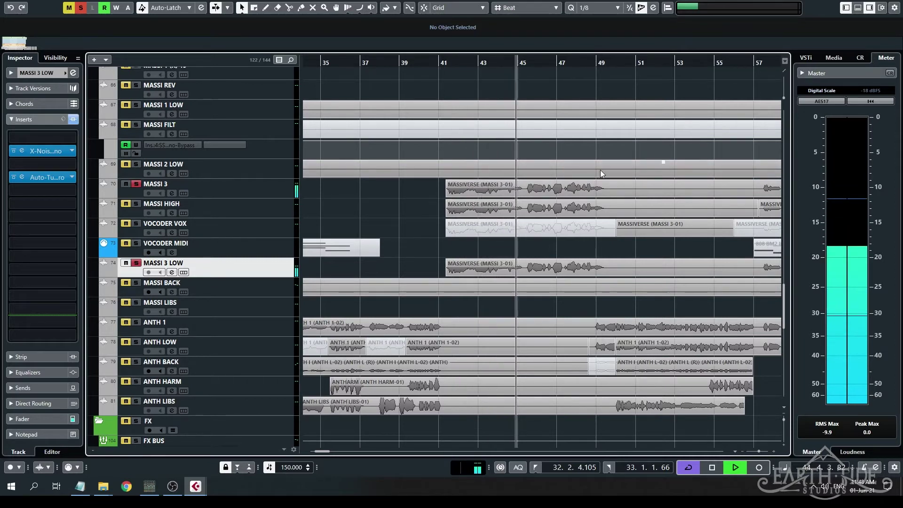
pyautogui.press('space')
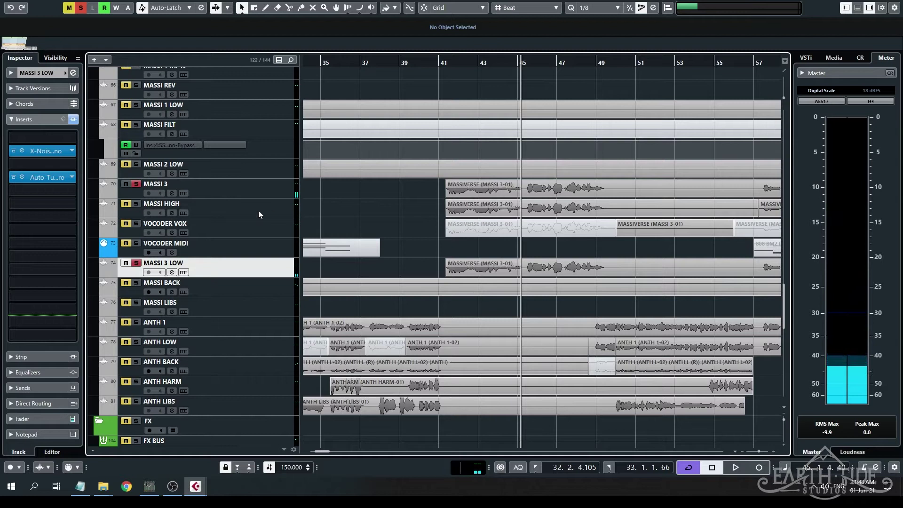
# Add MASSI HIGH to the solo and examine the pitch, formant and mode settings of its Little AlterBoy insert
pyautogui.click(137, 205)
pyautogui.press('space')
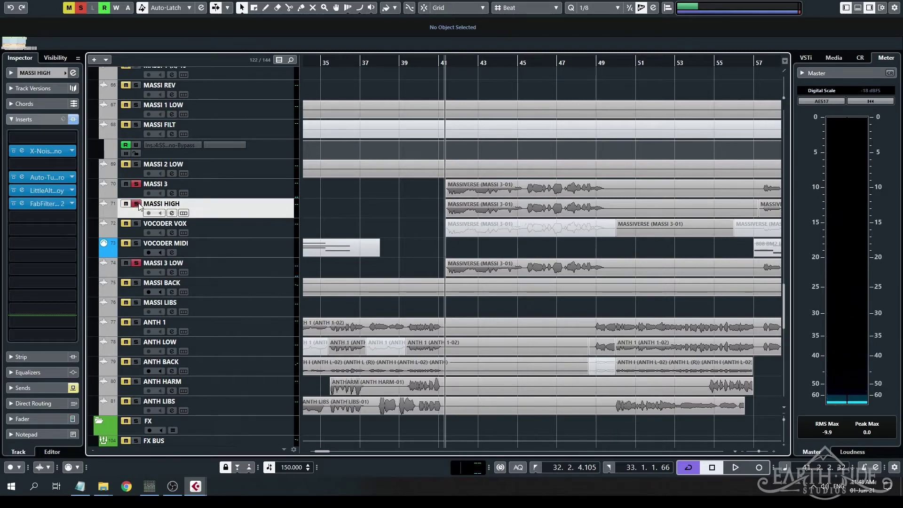
pyautogui.click(22, 191)
pyautogui.moveTo(569, 280); pyautogui.dragTo(668, 222)
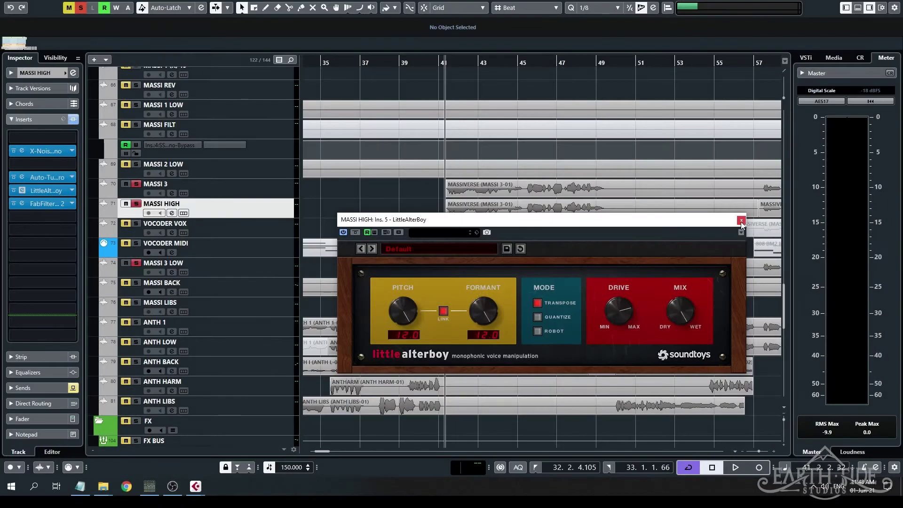
pyautogui.click(742, 220)
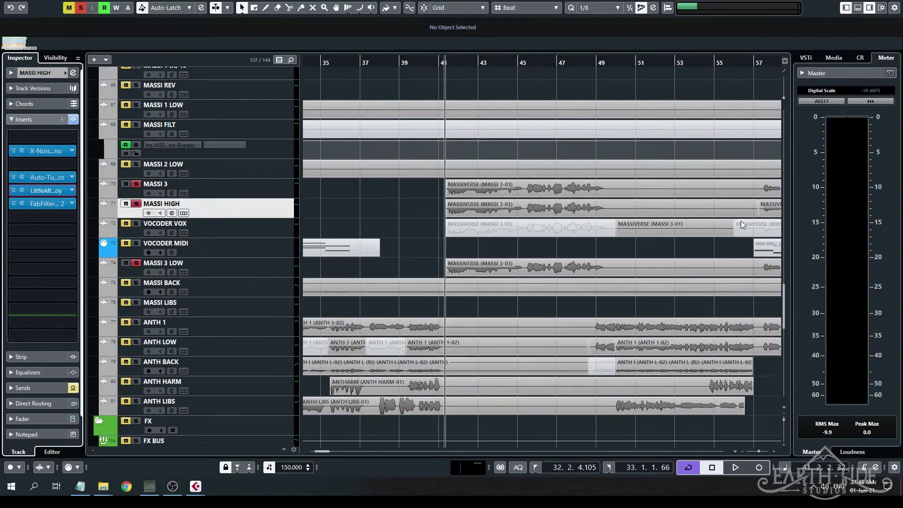
# Examine the FabFilter Pro-Q 2 curve on MASSI HIGH while playing the soloed layers
pyautogui.click(21, 205)
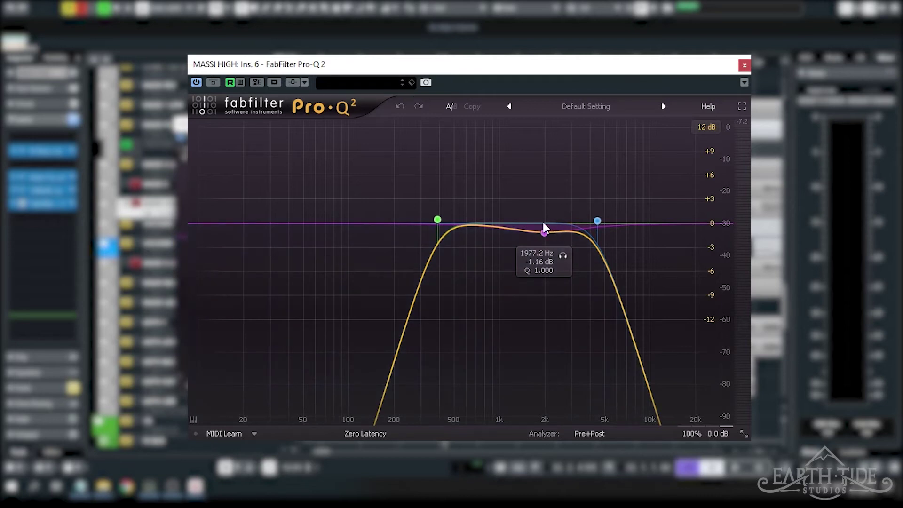
pyautogui.press('space')
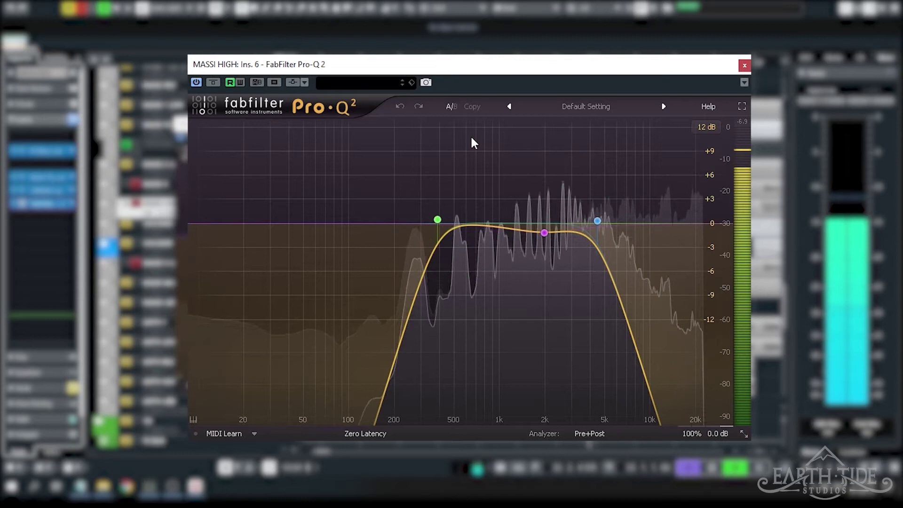
pyautogui.press('space')
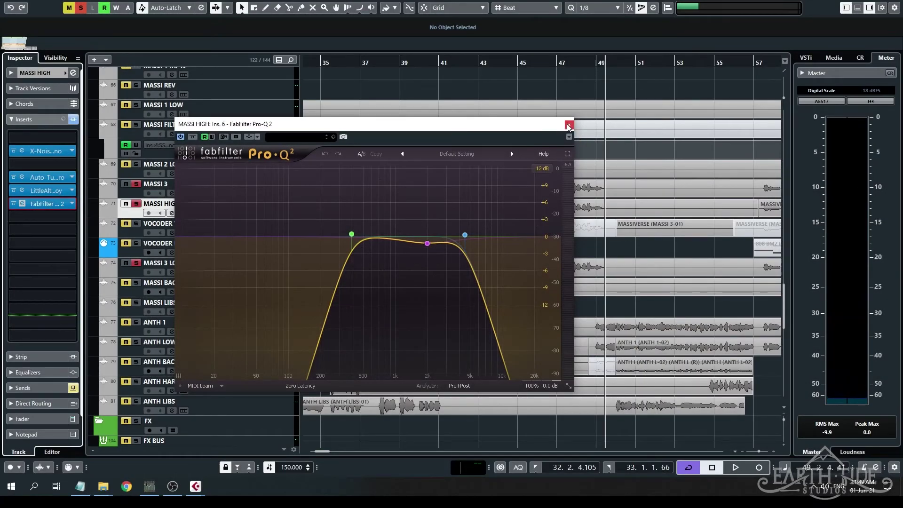
pyautogui.click(568, 126)
# Clear all solos and play the MASSI 3 verse in the full mix from bar 41 to bar 45
pyautogui.click(447, 95)
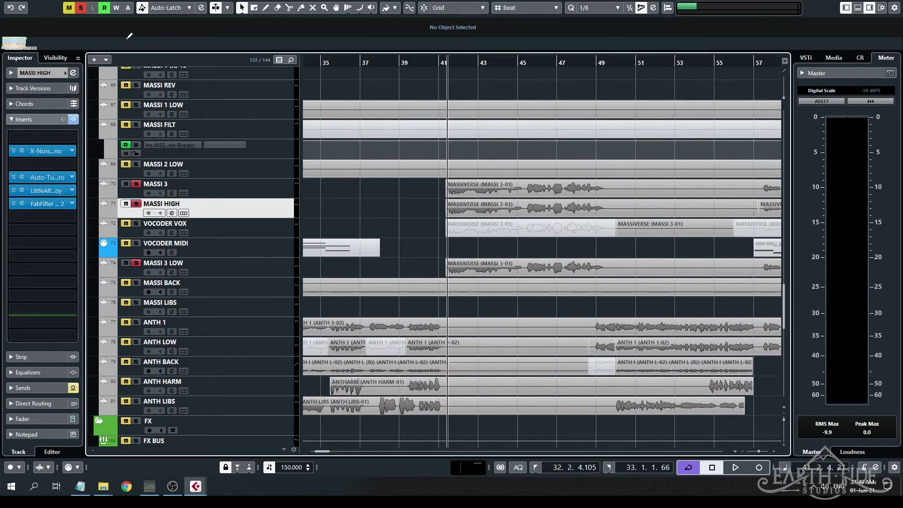
pyautogui.click(82, 8)
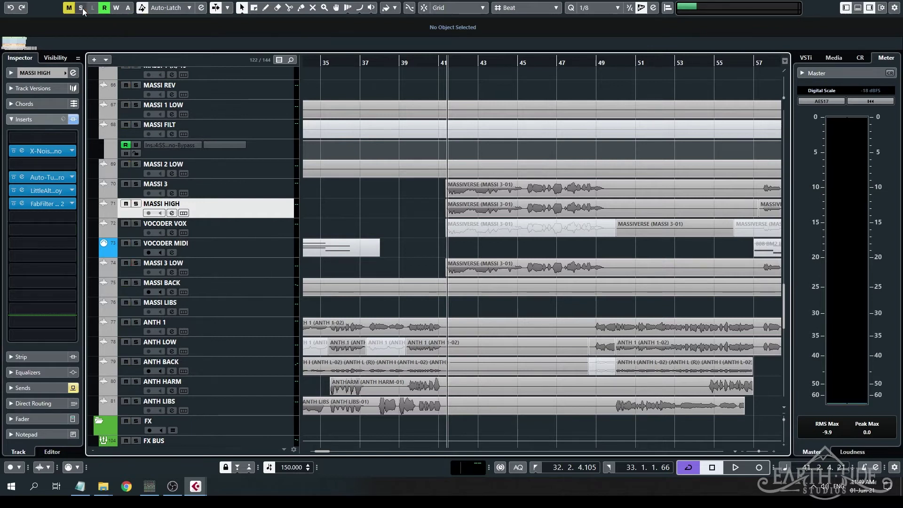
pyautogui.press('space')
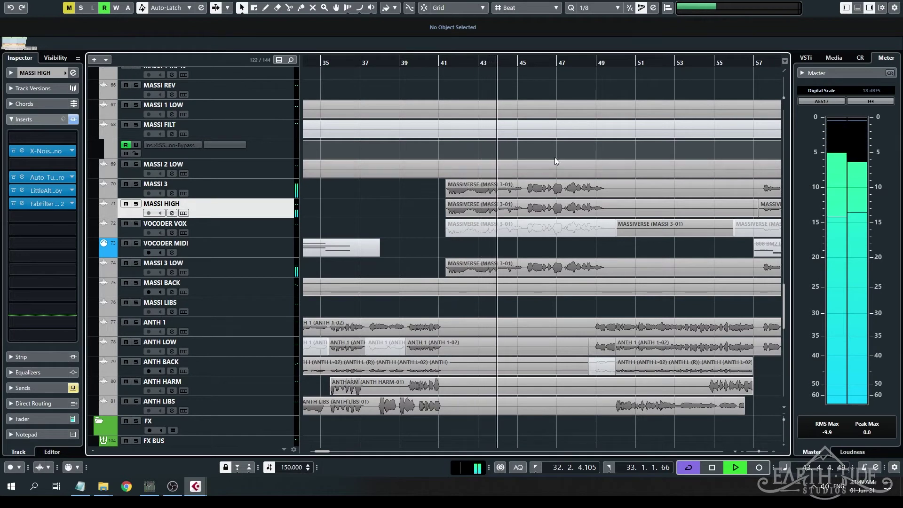
pyautogui.press('space')
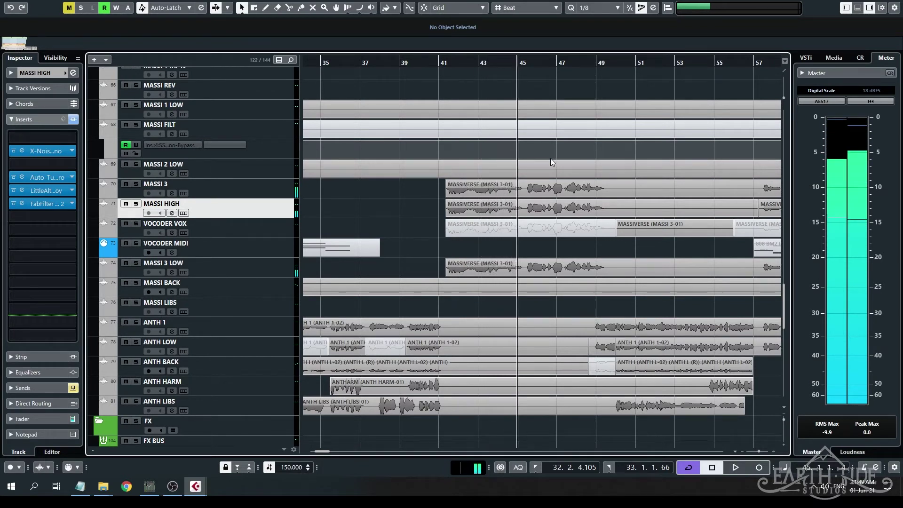
# Solo ANTH 1 and ANTH LOW and play them together from bar 33 to bar 37
pyautogui.hscroll(-3, 526, 241)
pyautogui.scroll(-4, 523, 241)
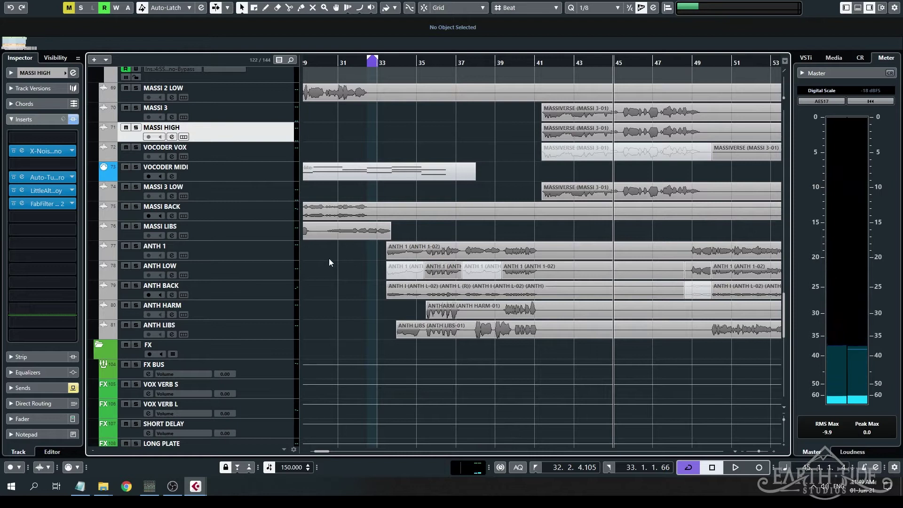
pyautogui.click(243, 274)
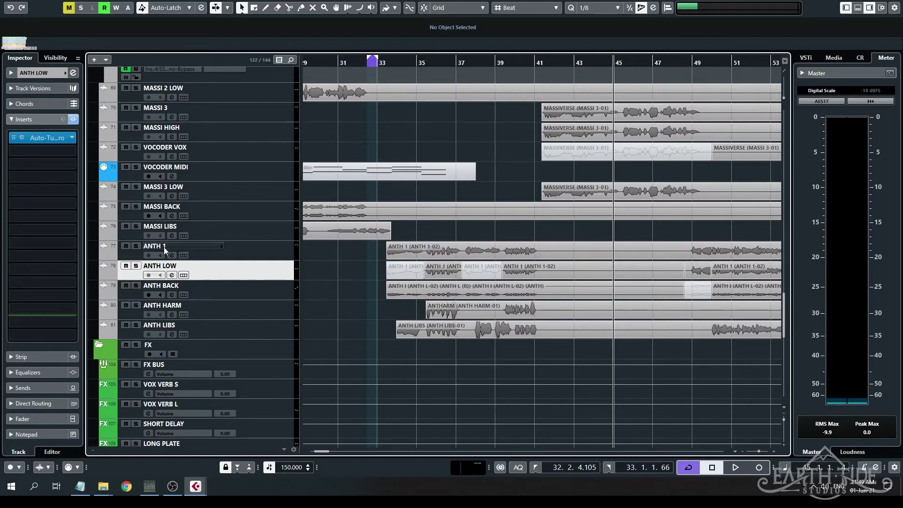
pyautogui.click(136, 246)
pyautogui.click(136, 266)
pyautogui.moveTo(386, 63); pyautogui.dragTo(399, 76)
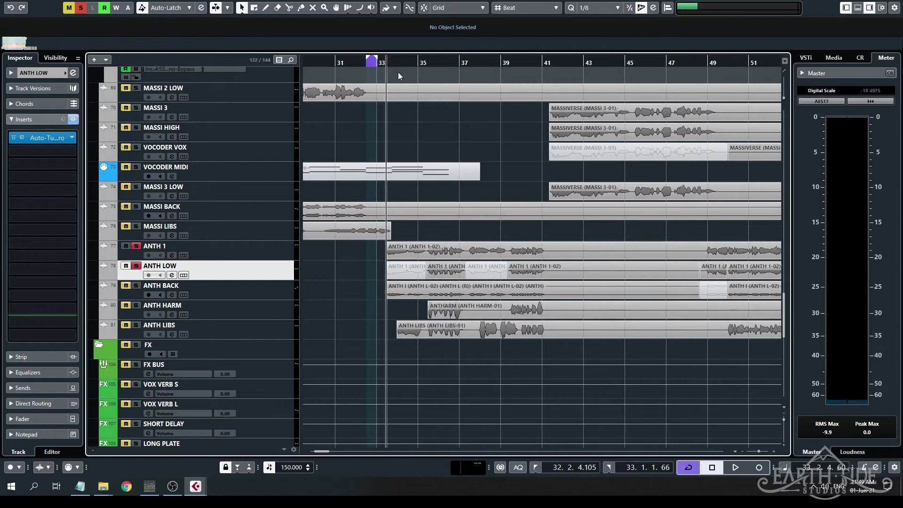
pyautogui.press('space')
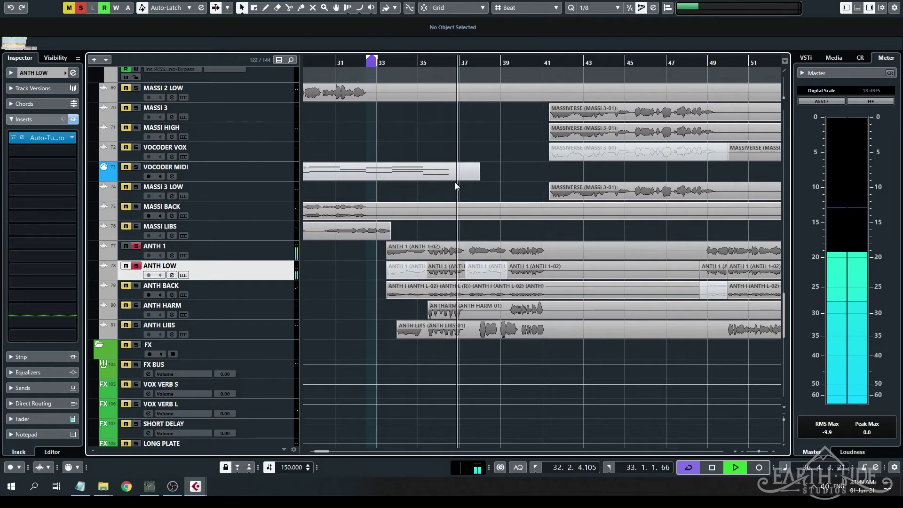
pyautogui.press('space')
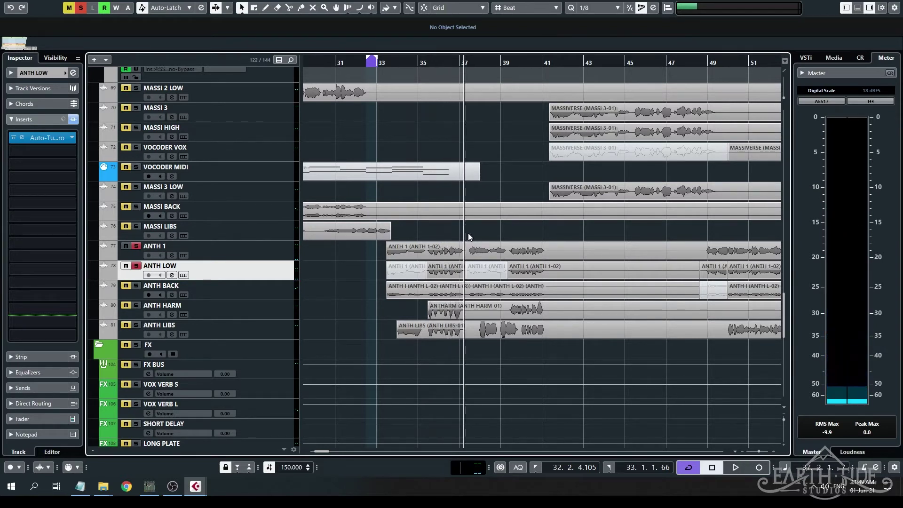
# Play the soloed drum tracks from bar 15 to bar 25 and examine the hi-hat, kick, snare and splash parts
pyautogui.press('g')
pyautogui.press('g')
pyautogui.press('g')
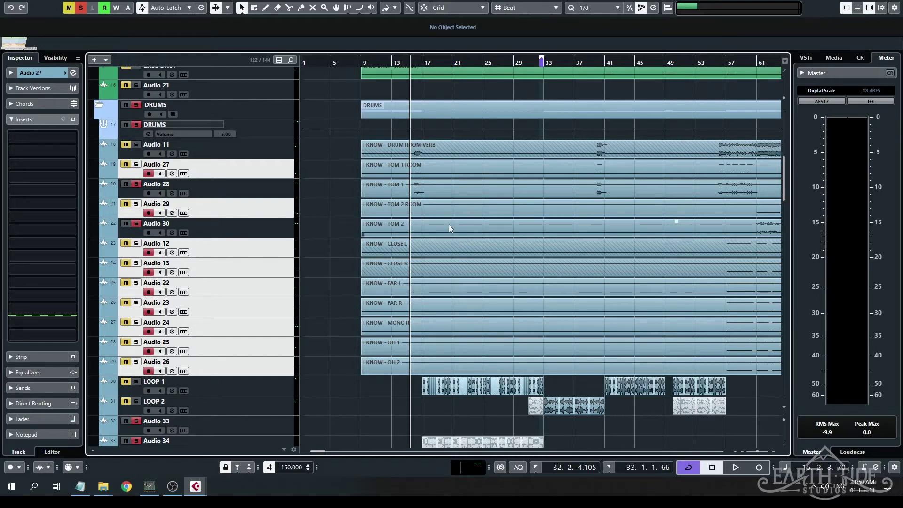
pyautogui.scroll(-6, 471, 223)
pyautogui.keyDown('ctrl'); pyautogui.scroll(3, 434, 162); pyautogui.keyUp('ctrl')
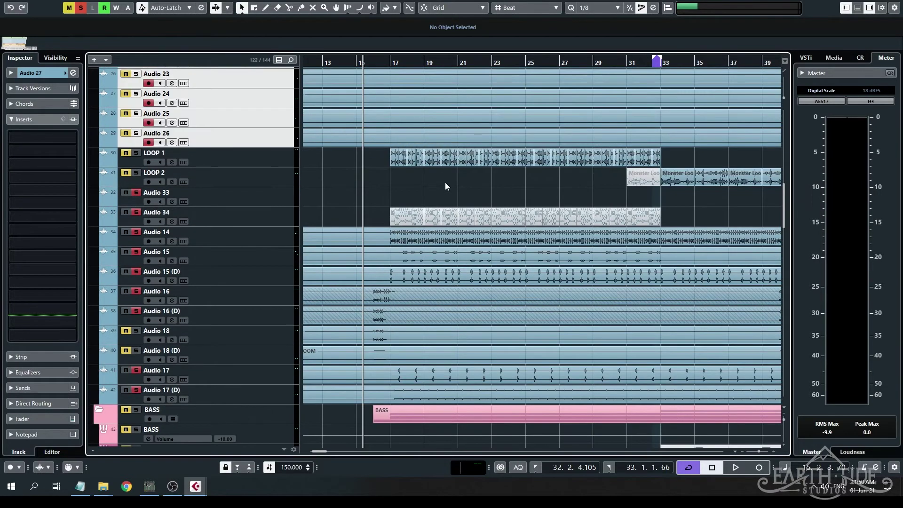
pyautogui.press('space')
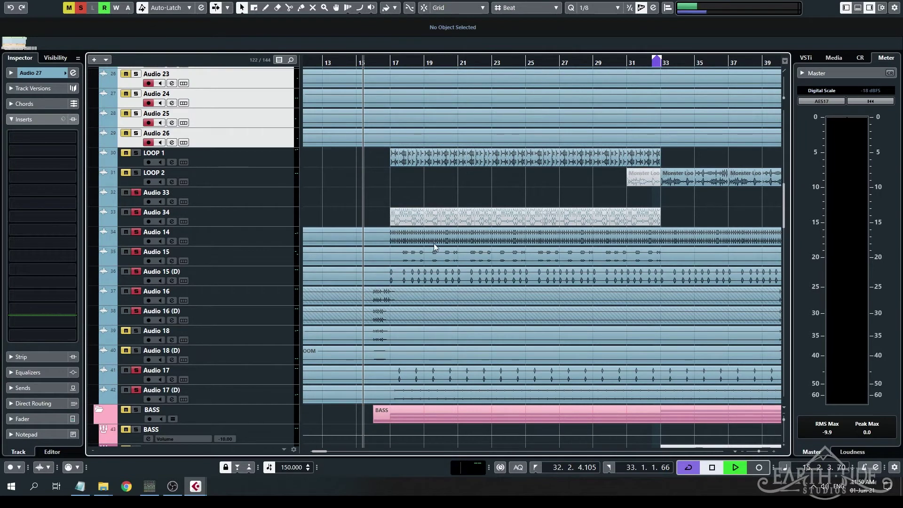
pyautogui.keyDown('ctrl'); pyautogui.scroll(-2, 462, 246); pyautogui.keyUp('ctrl')
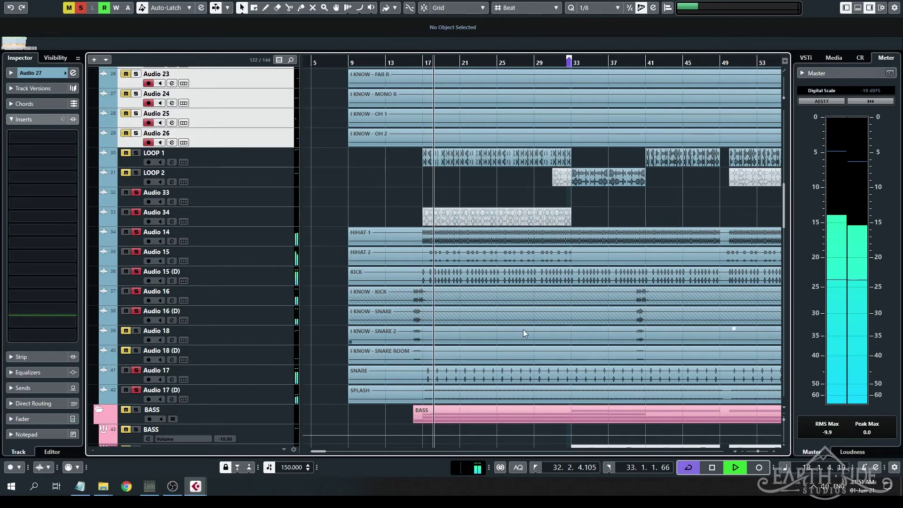
pyautogui.keyDown('ctrl'); pyautogui.scroll(2, 470, 325); pyautogui.keyUp('ctrl')
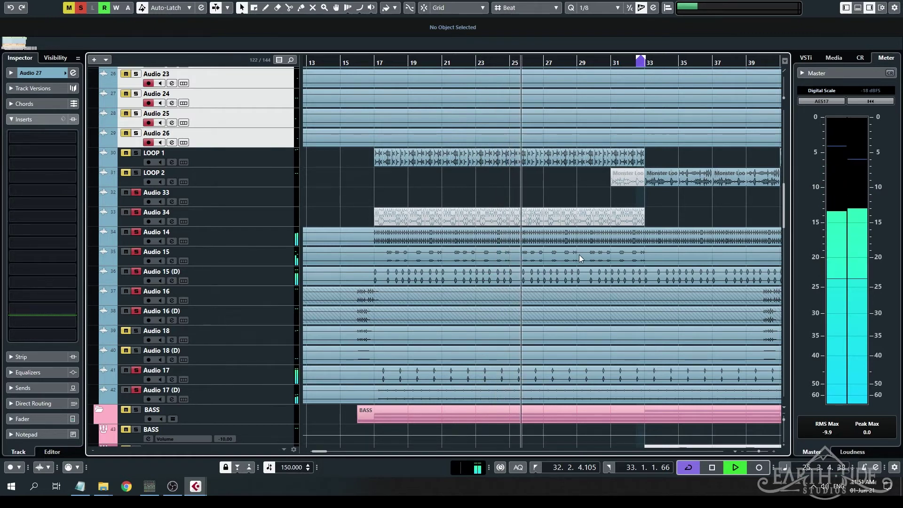
pyautogui.press('space')
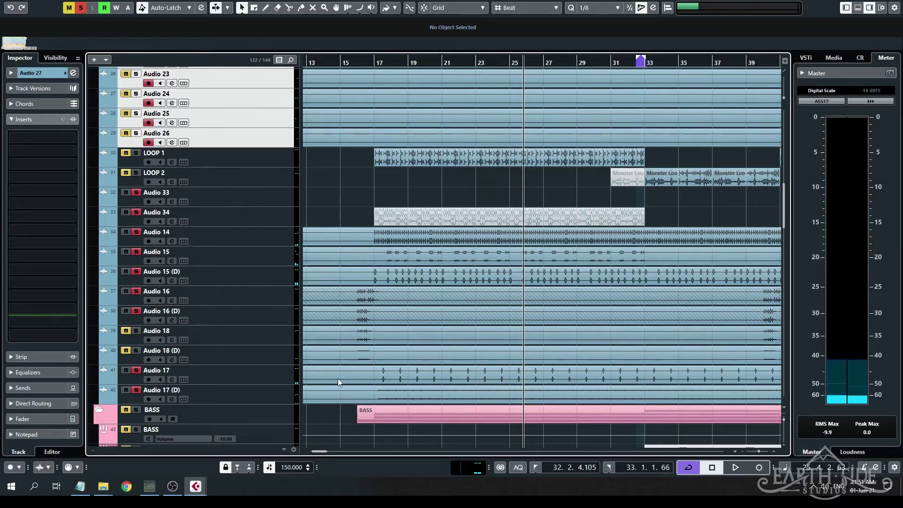
# Select the DRUMS group channel above the individual drum tracks
pyautogui.hscroll(-3, 521, 341)
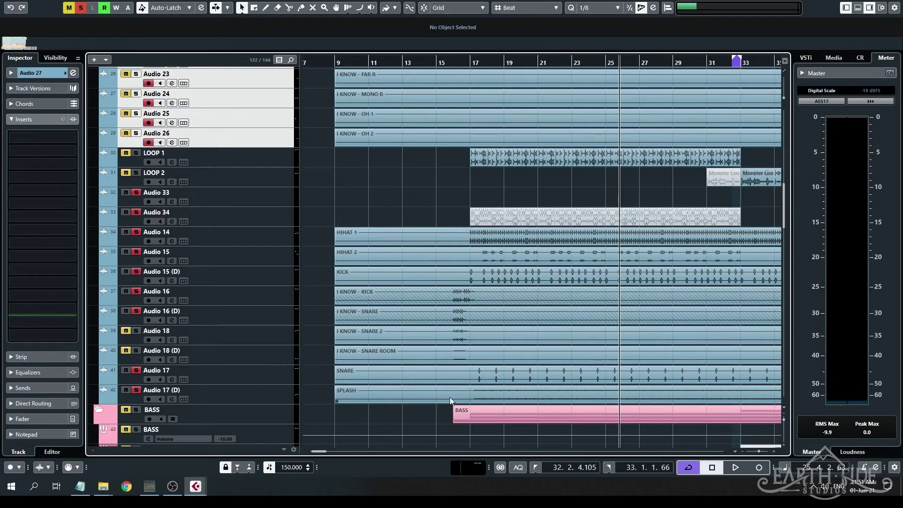
pyautogui.scroll(4, 464, 386)
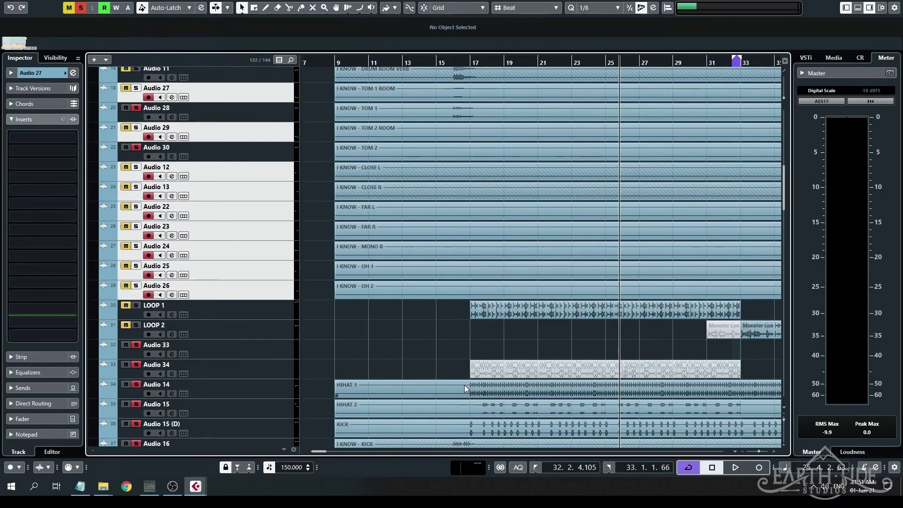
pyautogui.scroll(2, 451, 372)
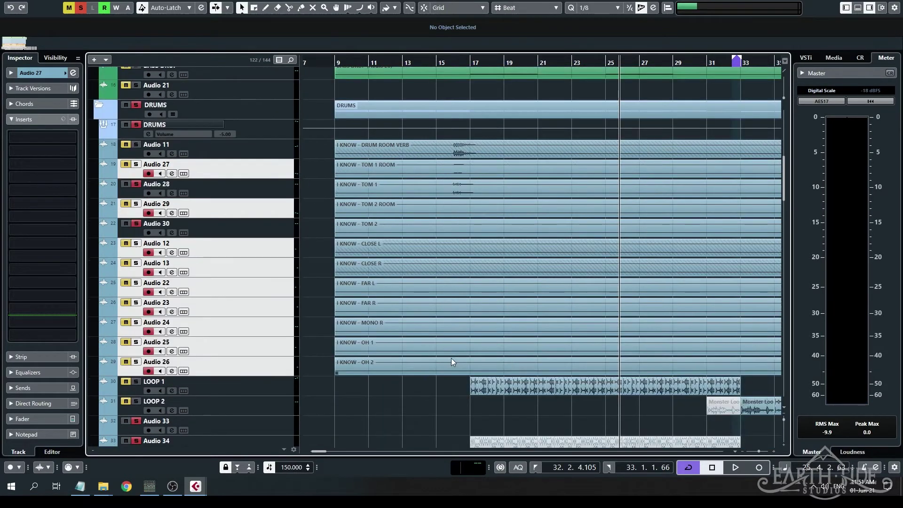
pyautogui.click(235, 125)
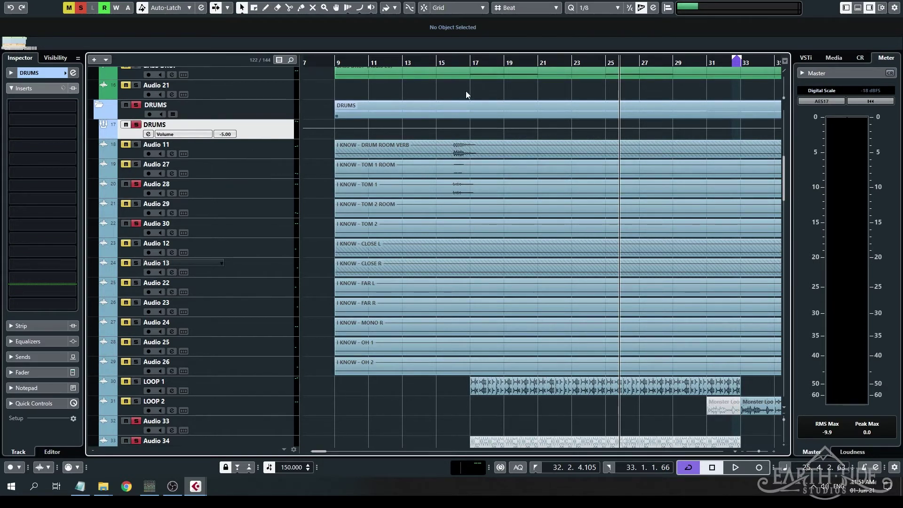
# Add the tom room tracks Audio 27 and Audio 29 to the solo and play the tom fill at bar 16
pyautogui.scroll(3, 449, 61)
pyautogui.click(450, 62)
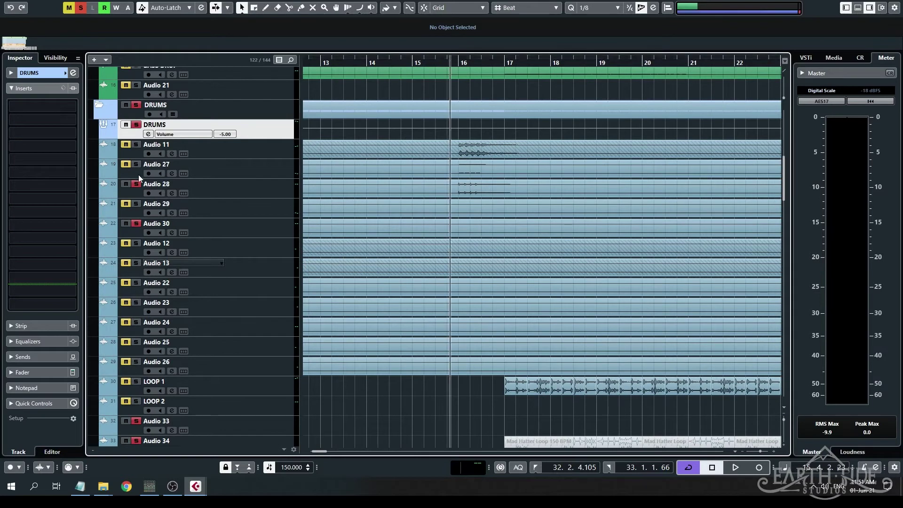
pyautogui.click(136, 165)
pyautogui.scroll(-3, 424, 213)
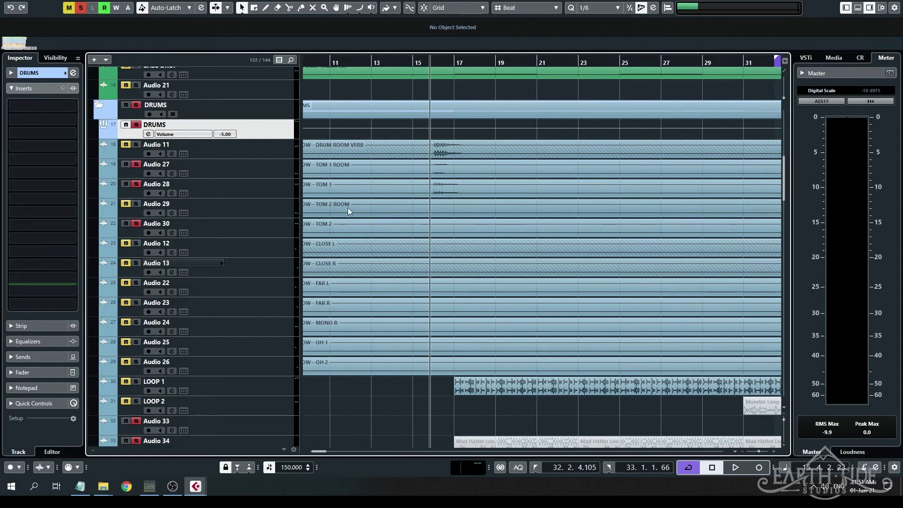
pyautogui.hscroll(-3, 348, 207)
pyautogui.scroll(3, 548, 161)
pyautogui.press('space')
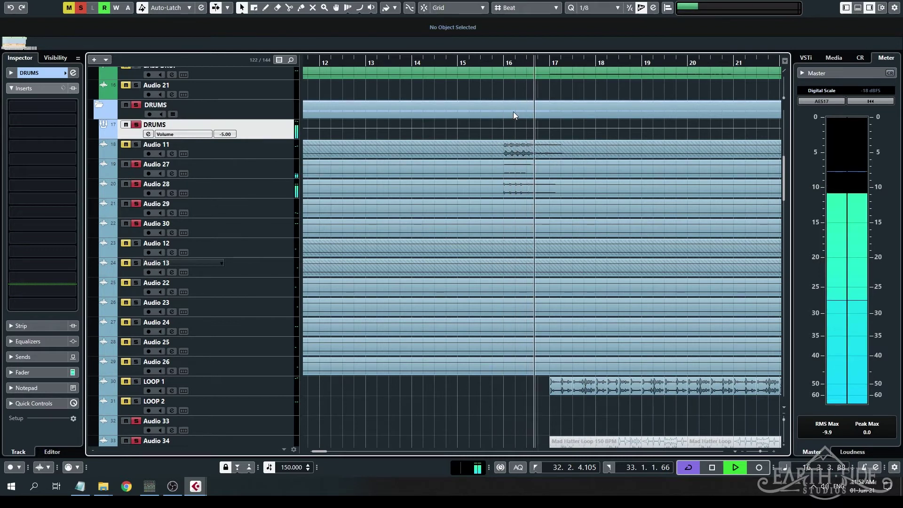
pyautogui.press('space')
# Select Audio 27 and show its channel volume, pan and routing settings
pyautogui.press('Down')
pyautogui.press('Down')
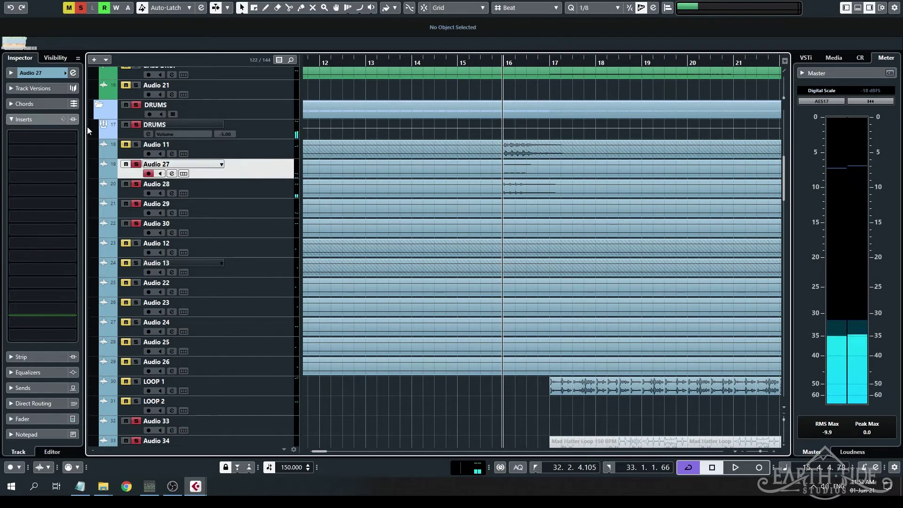
pyautogui.click(44, 71)
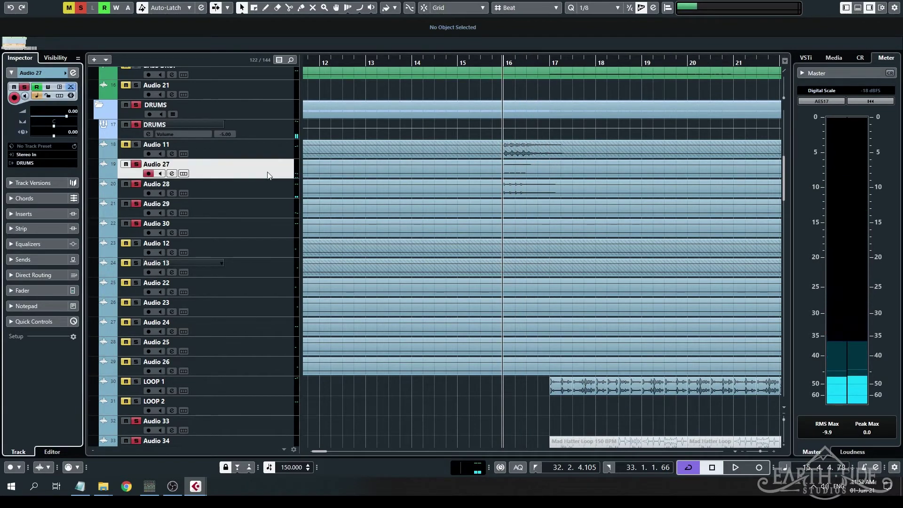
# Add the drum room reverb track Audio 11 to the solo and play the tom fill from bar 16 to bar 17
pyautogui.click(177, 146)
pyautogui.scroll(-3, 538, 185)
pyautogui.scroll(2, 537, 161)
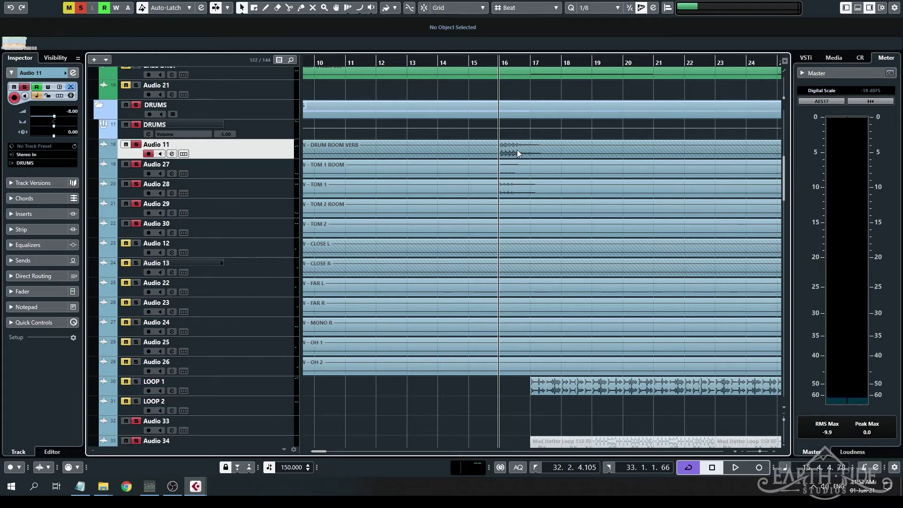
pyautogui.press('space')
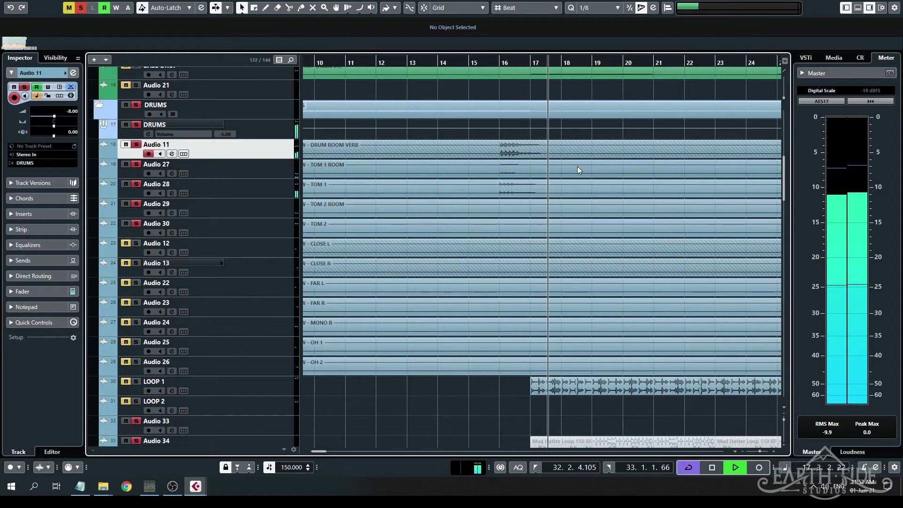
pyautogui.press('space')
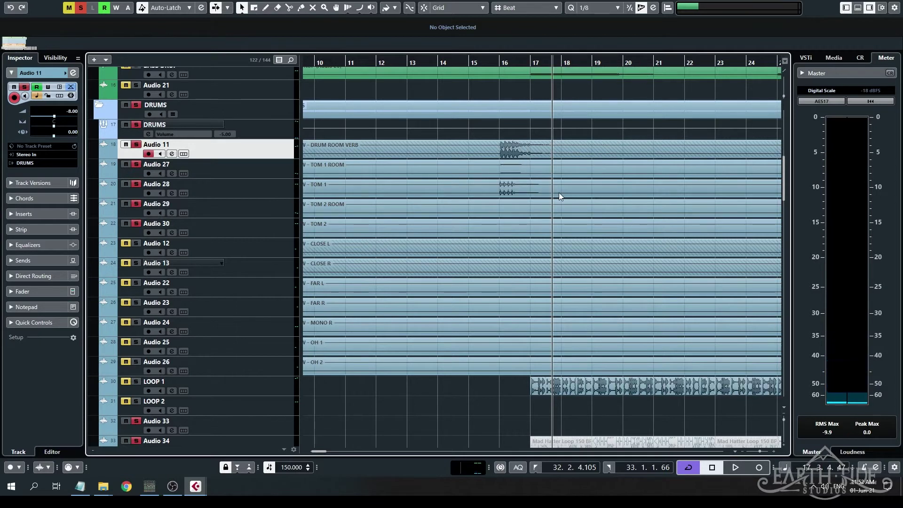
# Add Audio 18 and Audio 18 (D) to the solo and play the drums from just before bar 16 to bar 18
pyautogui.scroll(-4, 559, 193)
pyautogui.scroll(-2, 559, 193)
pyautogui.scroll(-4, 368, 341)
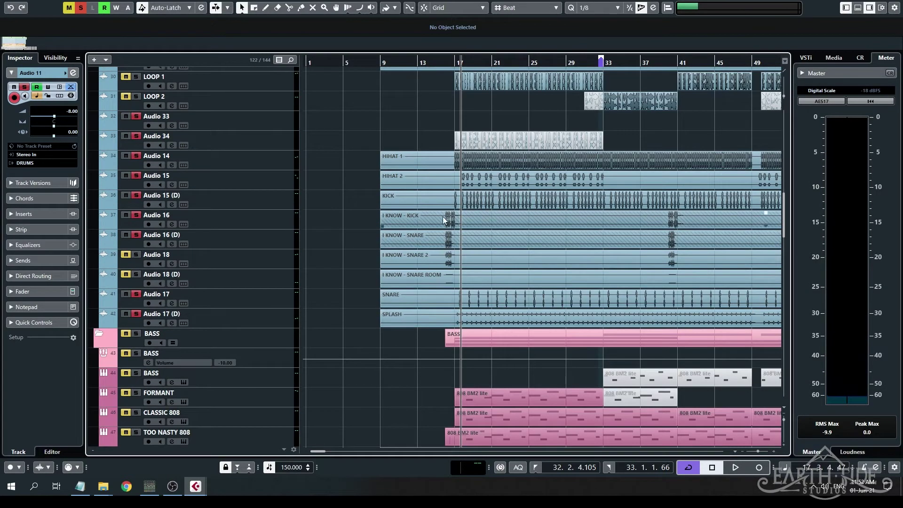
pyautogui.scroll(3, 442, 216)
pyautogui.hscroll(-3, 531, 229)
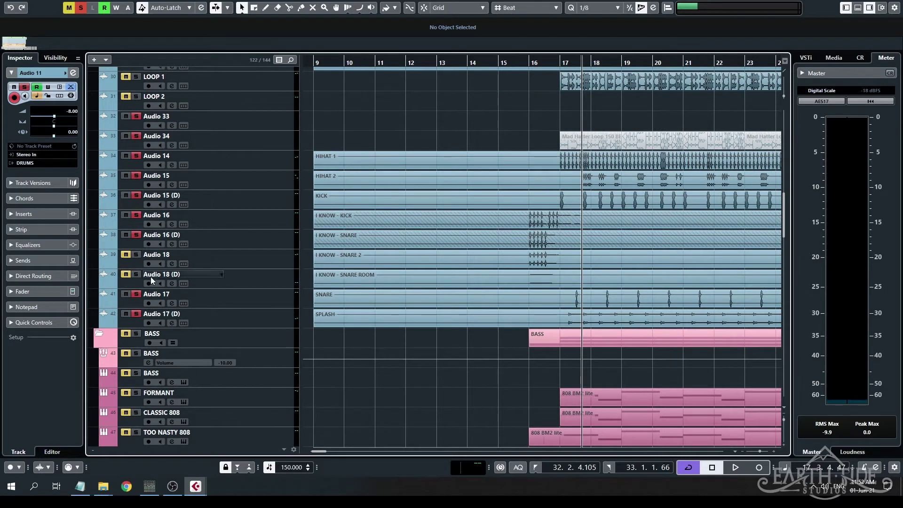
pyautogui.click(521, 67)
pyautogui.scroll(2, 588, 230)
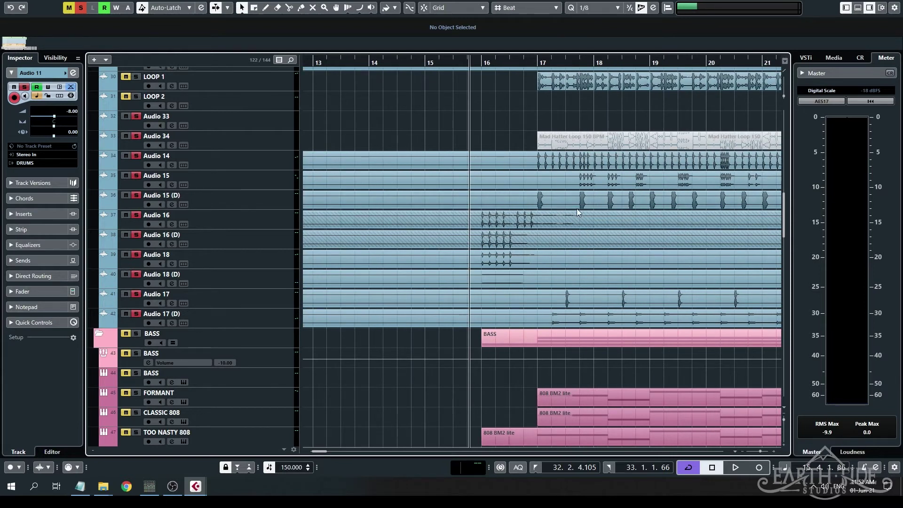
pyautogui.press('space')
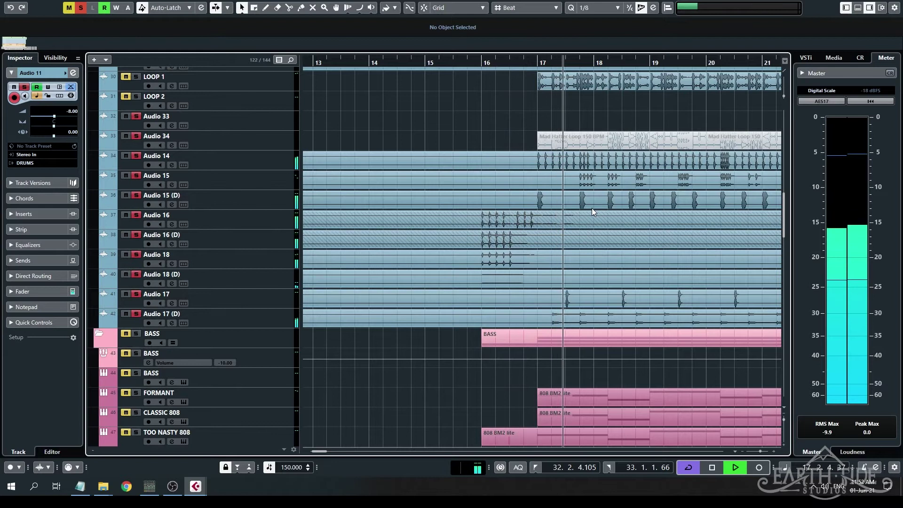
pyautogui.press('space')
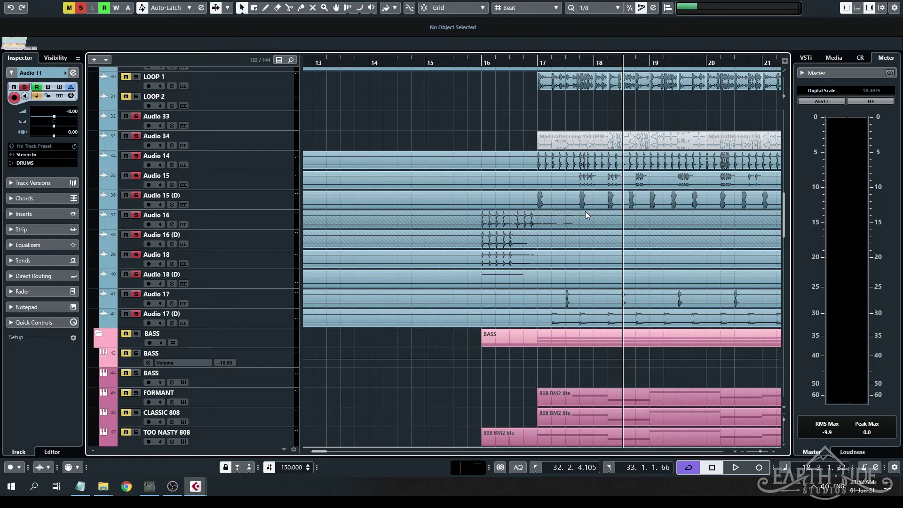
# Add LOOP 1 and LOOP 2 to the solo, at the section where the loops start at bar 17
pyautogui.scroll(-4, 594, 197)
pyautogui.scroll(4, 594, 197)
pyautogui.scroll(-2, 588, 196)
pyautogui.scroll(2, 585, 197)
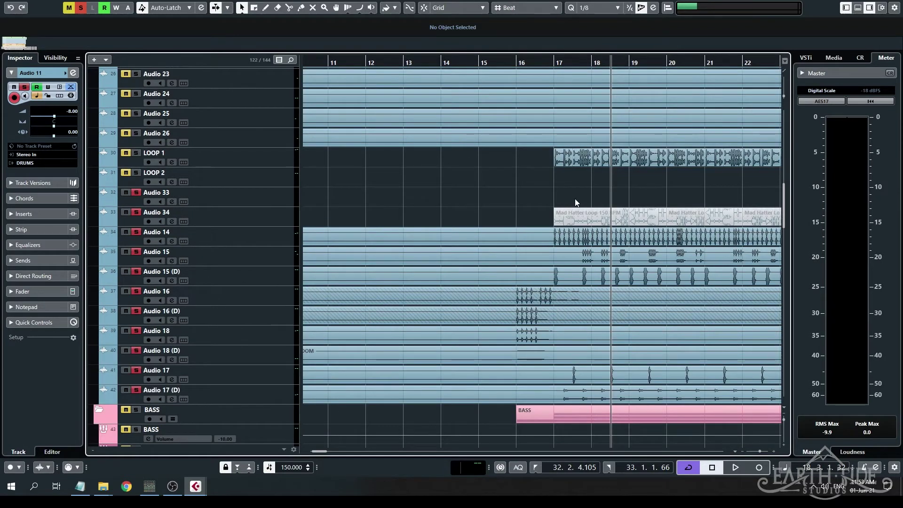
pyautogui.hscroll(3, 507, 239)
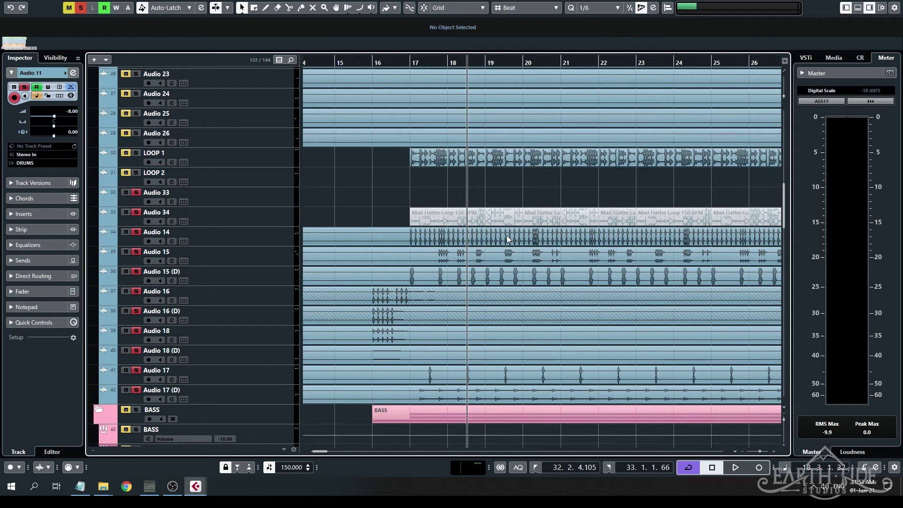
pyautogui.scroll(5, 507, 235)
pyautogui.scroll(-3, 522, 301)
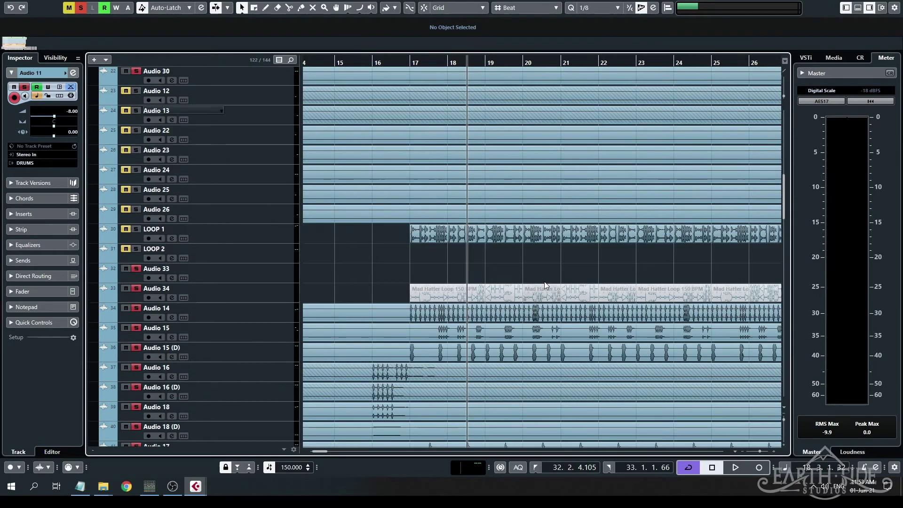
pyautogui.scroll(-2, 505, 241)
pyautogui.scroll(3, 504, 240)
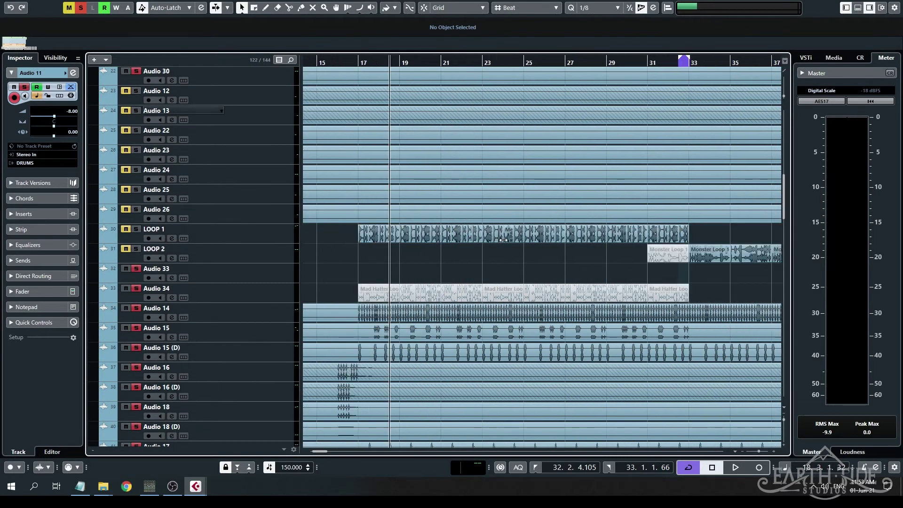
pyautogui.scroll(5, 426, 250)
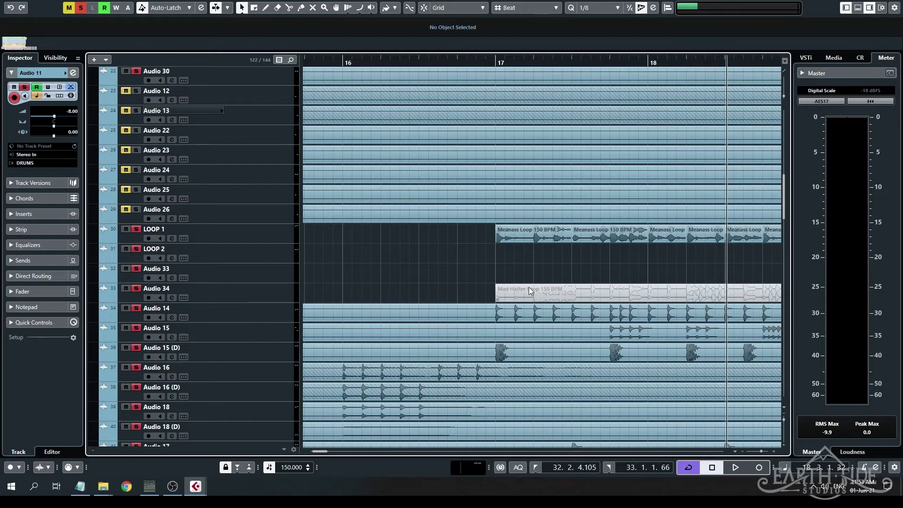
# Select LOOP 1 and play the drums with its loop from just before bar 17 to bar 21
pyautogui.press('space')
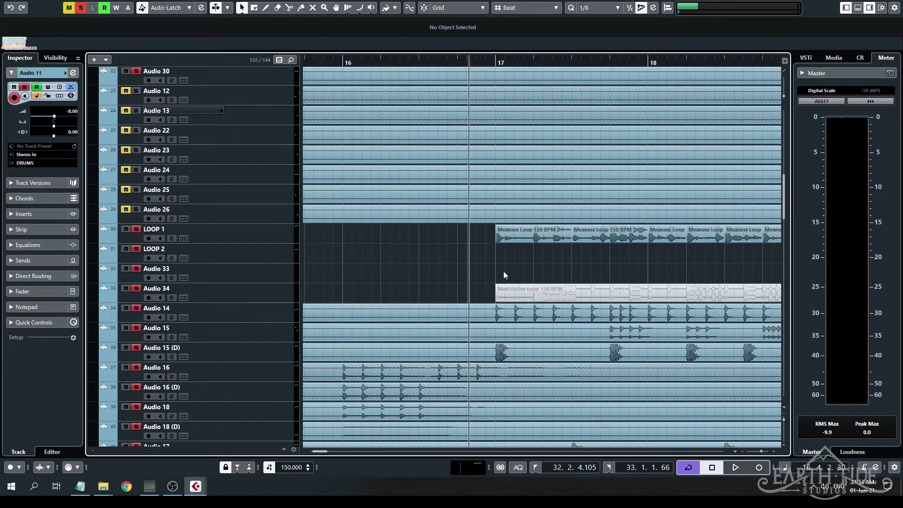
pyautogui.scroll(-4, 522, 247)
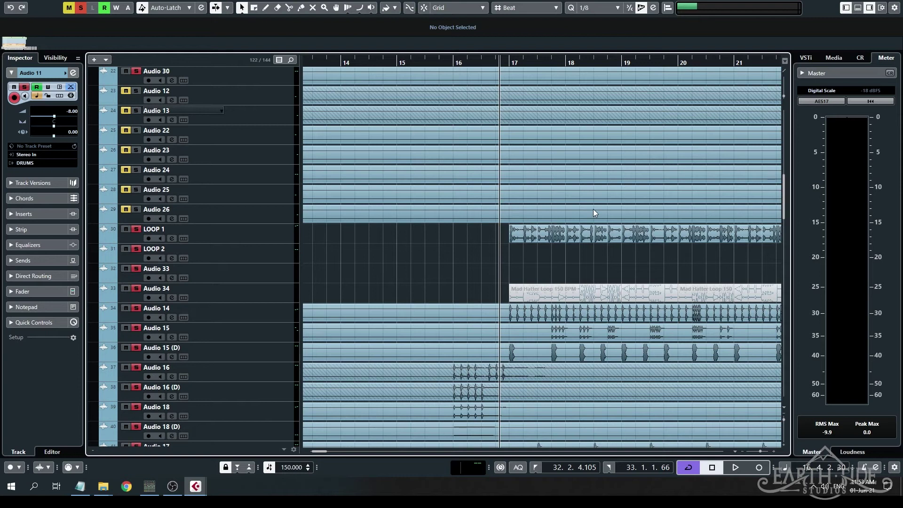
pyautogui.scroll(2, 560, 239)
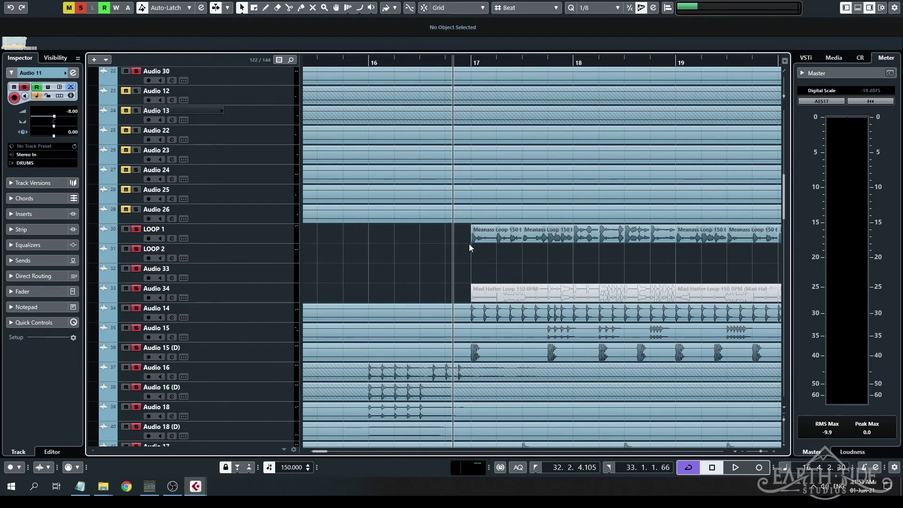
pyautogui.click(255, 237)
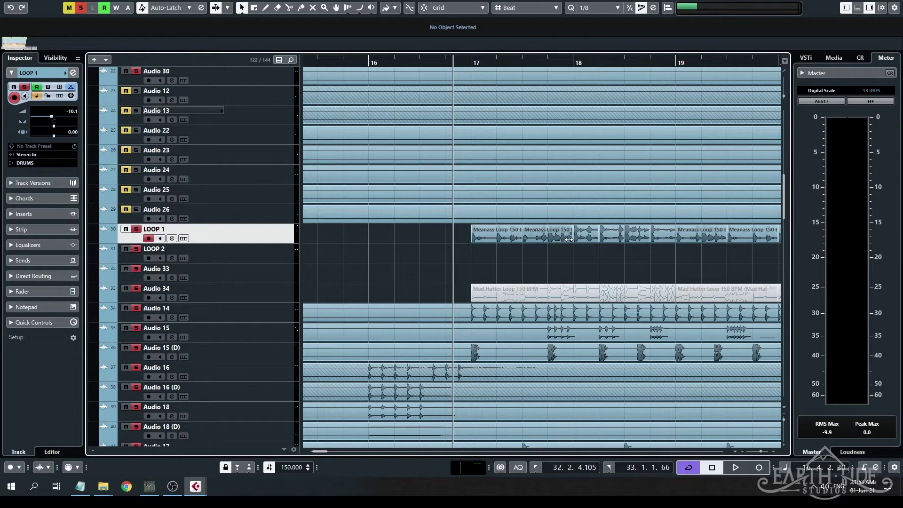
pyautogui.scroll(-2, 570, 239)
pyautogui.press('space')
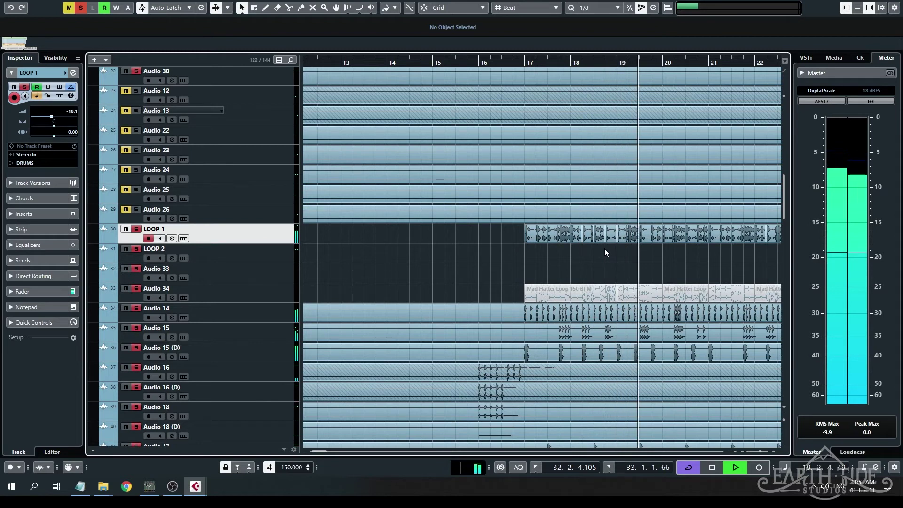
pyautogui.scroll(-3, 605, 248)
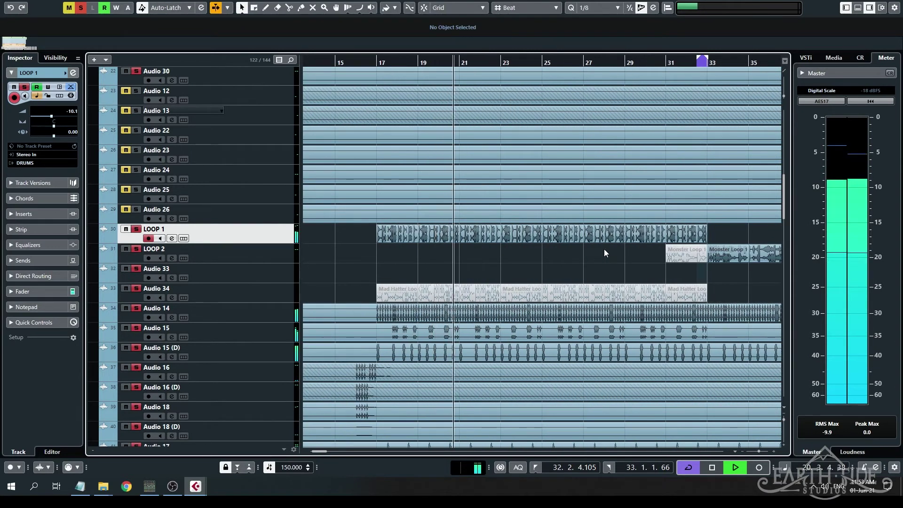
pyautogui.press('space')
# Turn off cycle playback and play the Monster Loop section on LOOP 2 from just before bar 33
pyautogui.press('/')
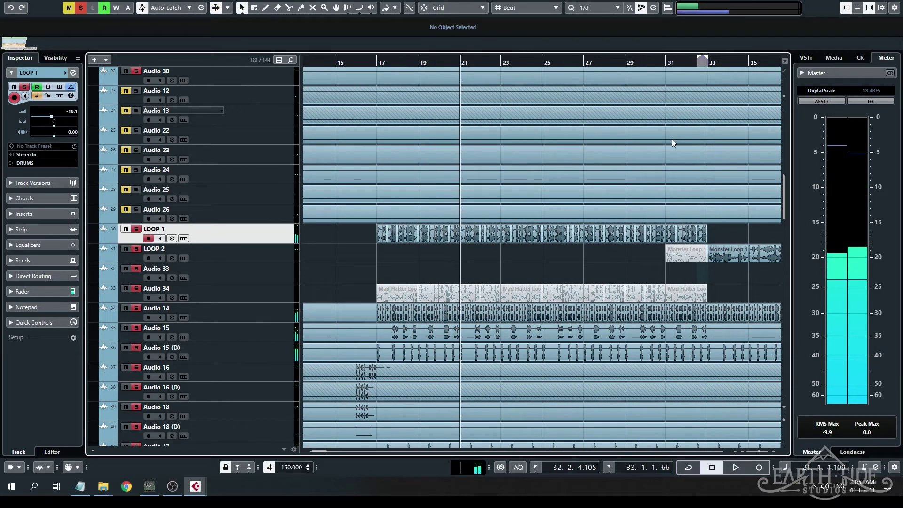
pyautogui.click(702, 66)
pyautogui.press('space')
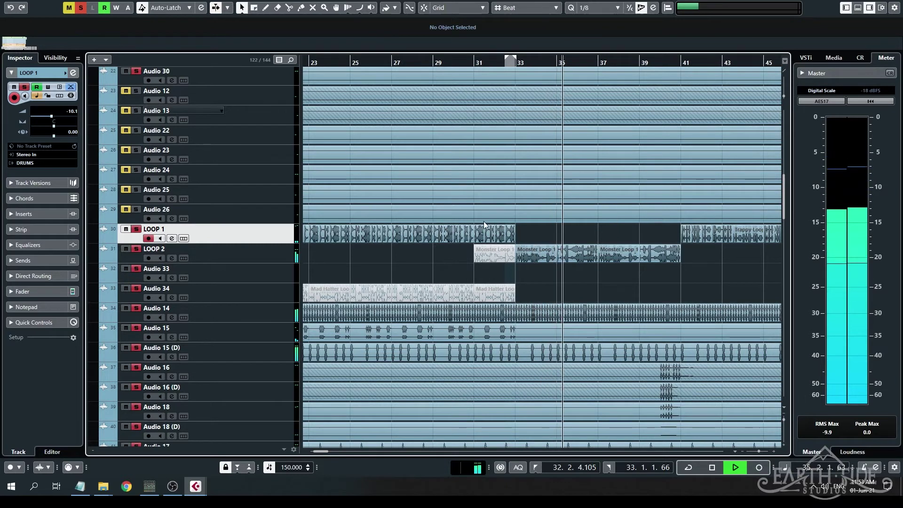
pyautogui.press('f')
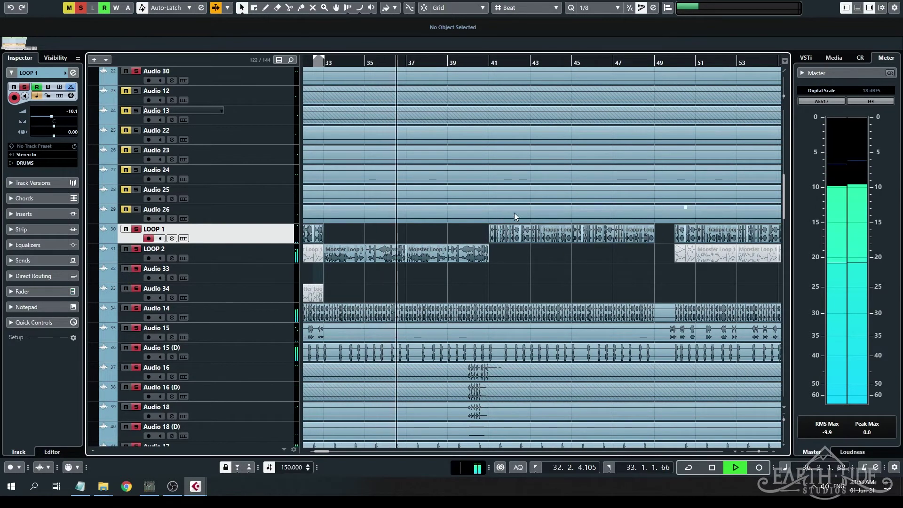
pyautogui.press('space')
# Play the transition into the Trappy Loop on LOOP 1, from about bar 40 to bar 45
pyautogui.press('h')
pyautogui.press('h')
pyautogui.press('h')
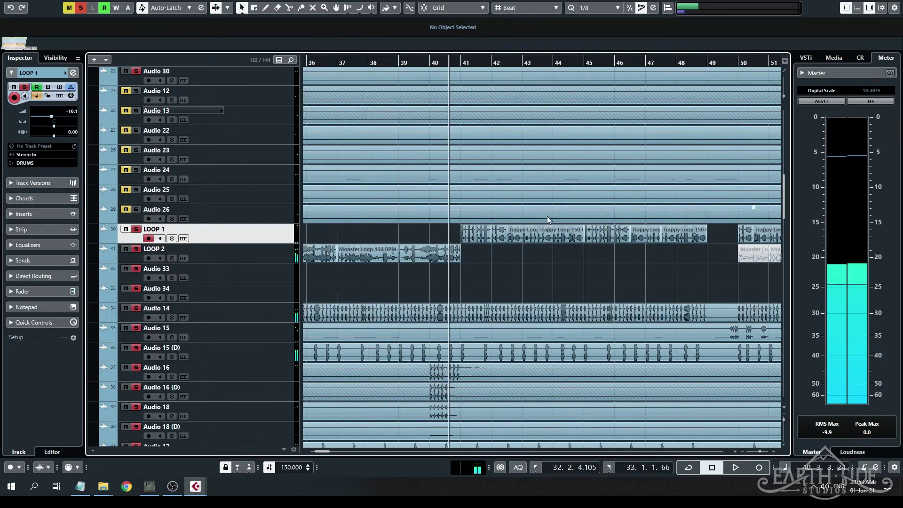
pyautogui.press('space')
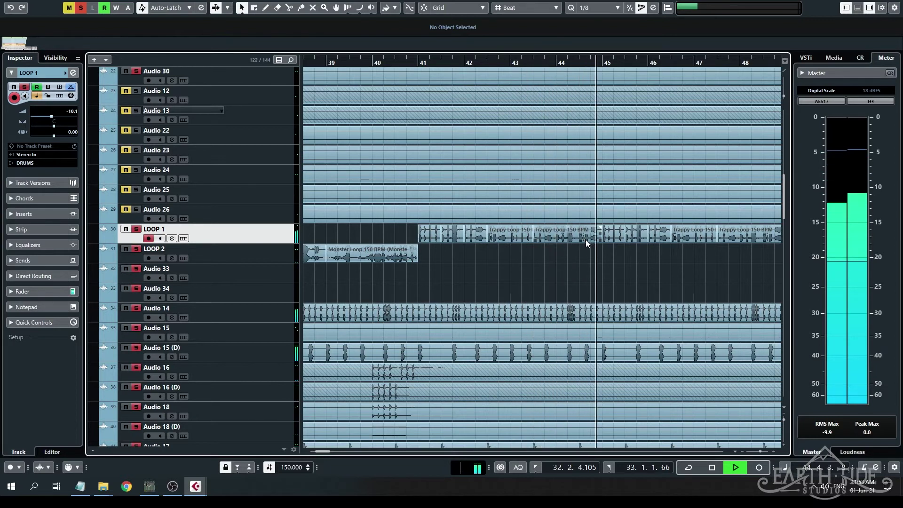
pyautogui.press('space')
# Place the playhead in bar 55 and take the drum room reverb Audio 11 and tom room Audio 27 out of the solo
pyautogui.press('g')
pyautogui.press('g')
pyautogui.press('g')
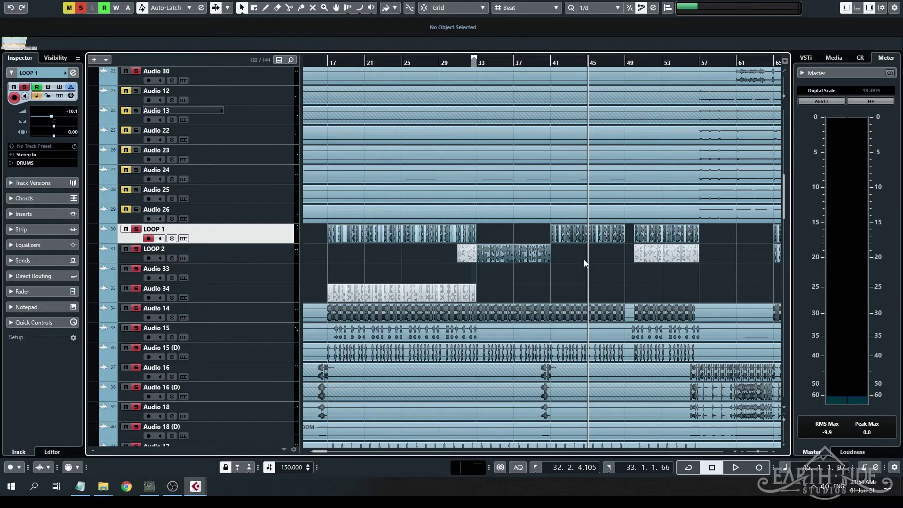
pyautogui.hscroll(7, 583, 259)
pyautogui.scroll(4, 348, 298)
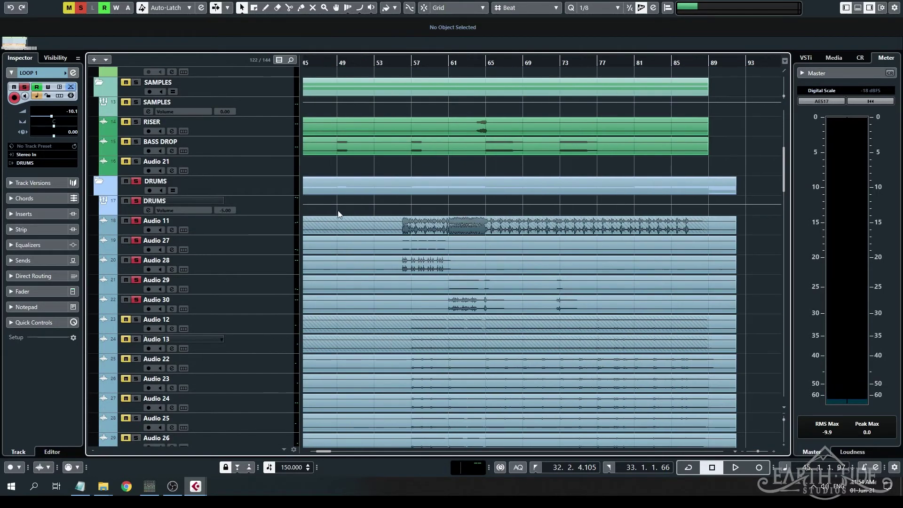
pyautogui.click(398, 62)
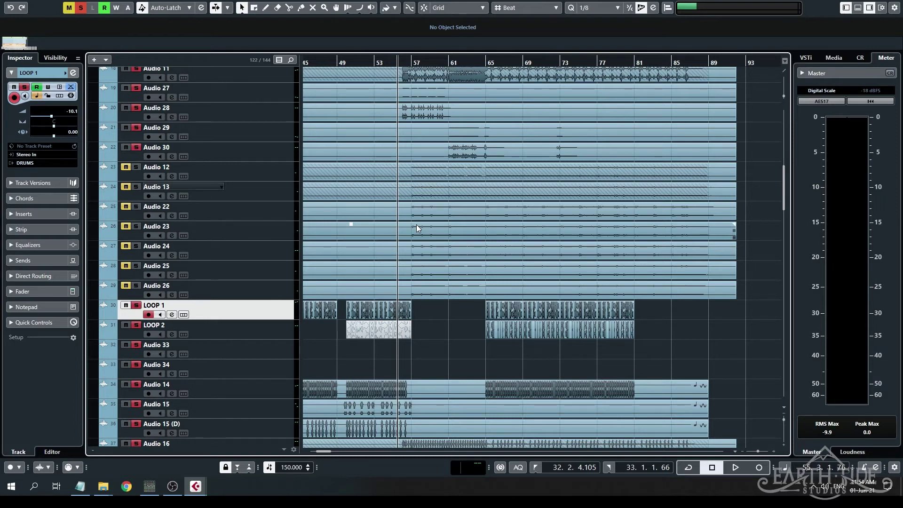
pyautogui.press('g')
pyautogui.scroll(5, 388, 253)
pyautogui.press('g')
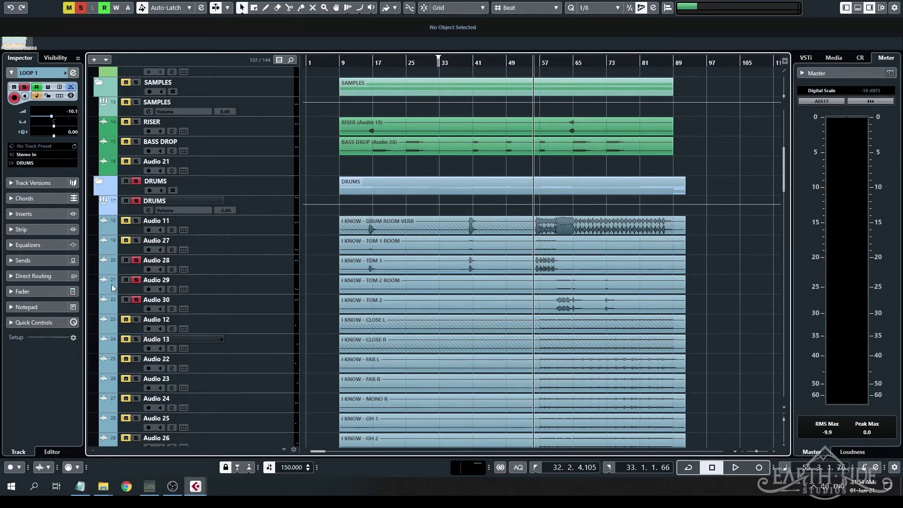
# Take Audio 29, Audio 18 and Audio 18 (D) out of the solo and play the drums to bar 58
pyautogui.scroll(-5, 518, 275)
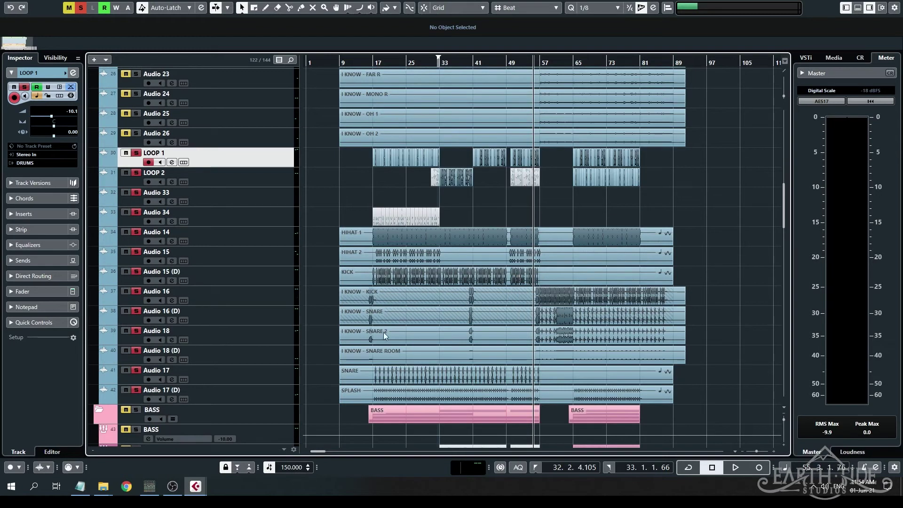
pyautogui.click(126, 351)
pyautogui.press('space')
pyautogui.press('h')
pyautogui.press('h')
pyautogui.press('h')
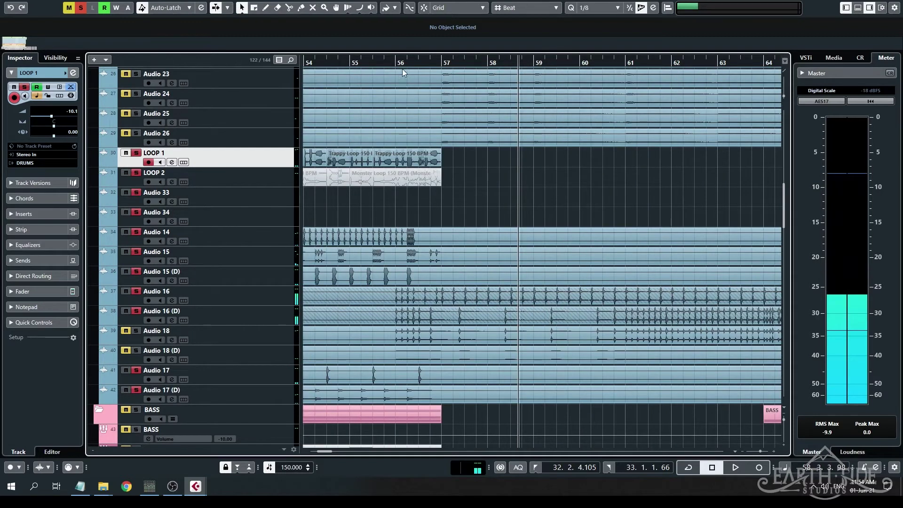
# Replay the drum section to bar 62, taking LOOP 1 and LOOP 2 out of the solo during playback
pyautogui.press('space')
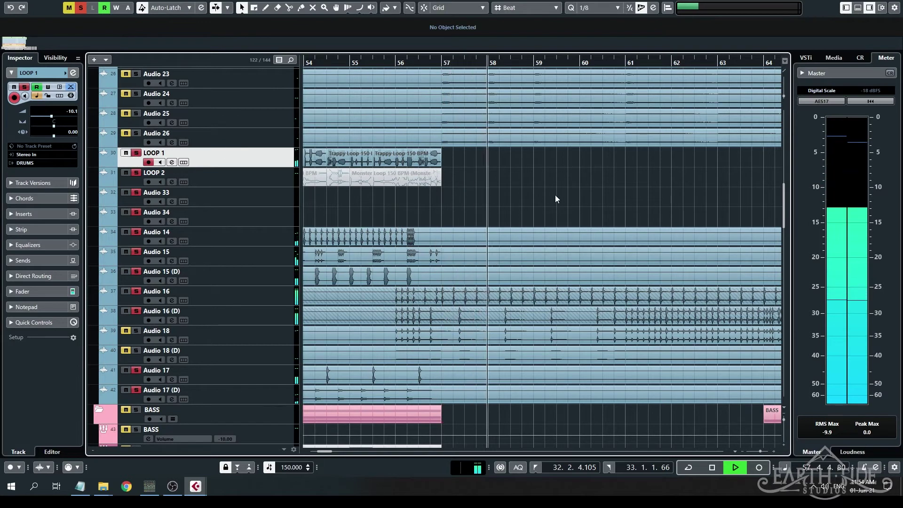
pyautogui.press('g')
pyautogui.press('f')
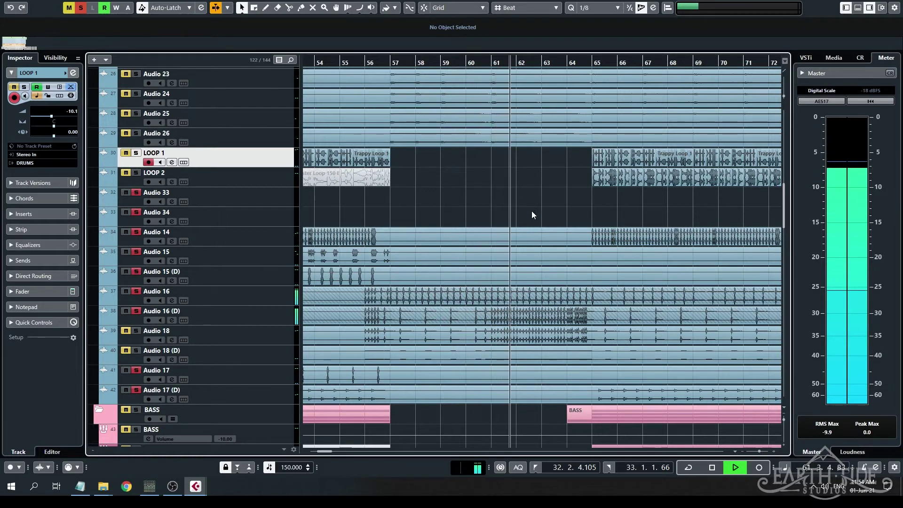
pyautogui.press('space')
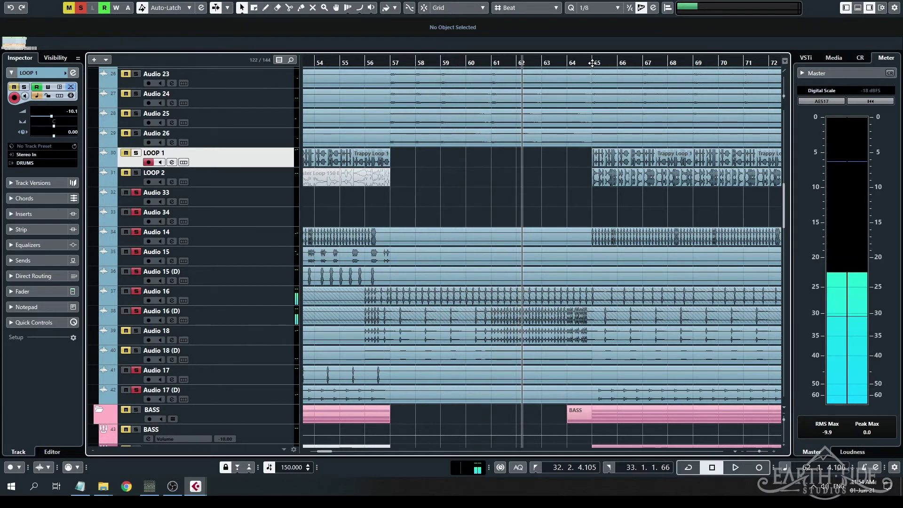
# Play the drums without the loops from bar 65 to bar 68, and return the playhead to bar 57
pyautogui.click(593, 62)
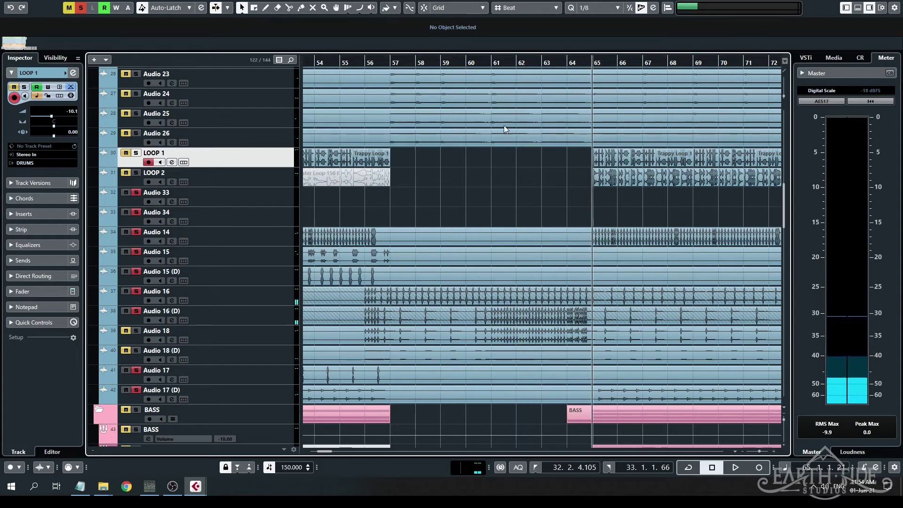
pyautogui.press('space')
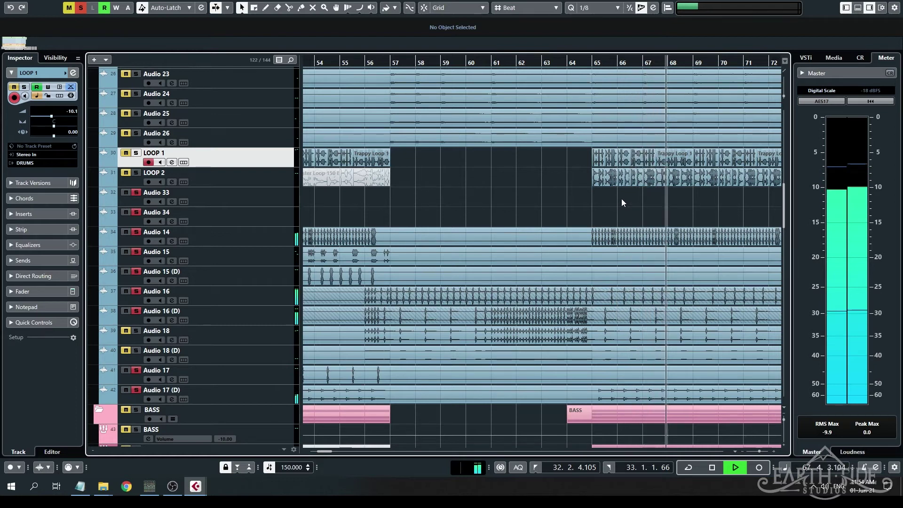
pyautogui.click(389, 63)
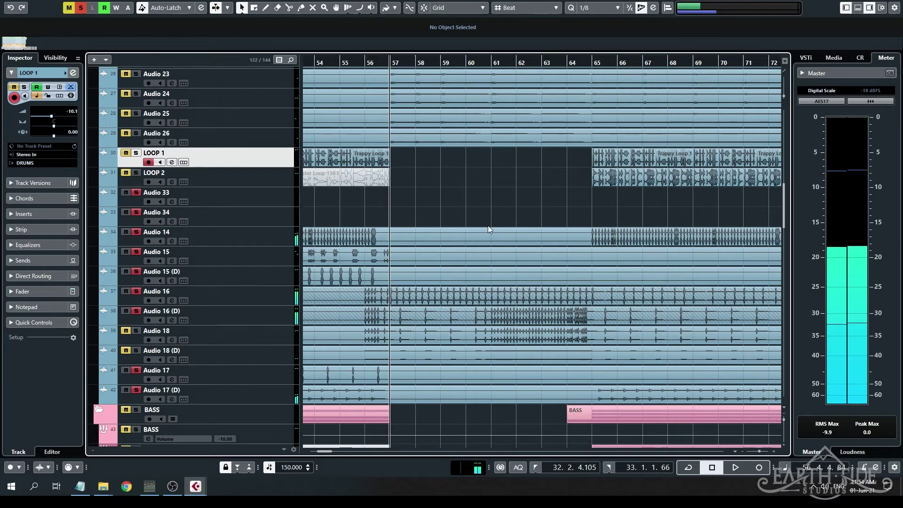
pyautogui.press('space')
# Add the drum room reverb Audio 11 and the tom room tracks Audio 27 and Audio 29 back to the solo
pyautogui.scroll(5, 487, 225)
pyautogui.scroll(2, 473, 241)
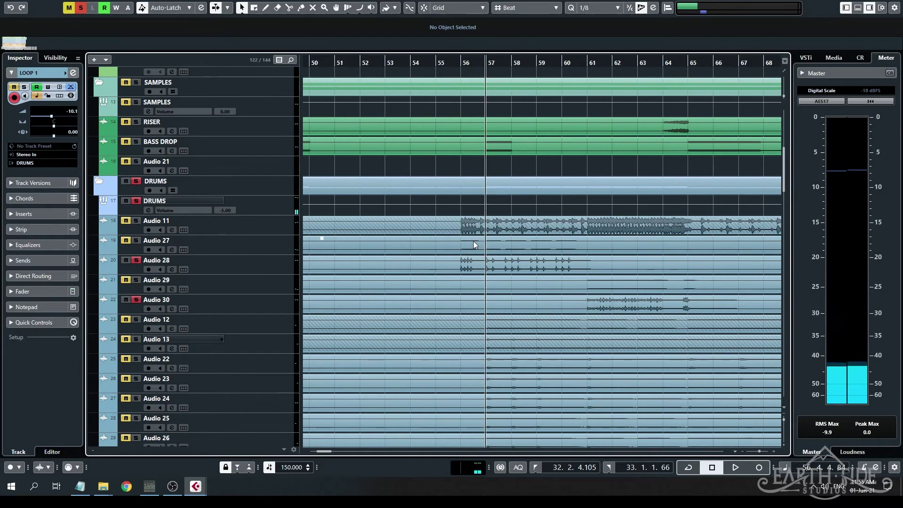
pyautogui.scroll(-5, 461, 229)
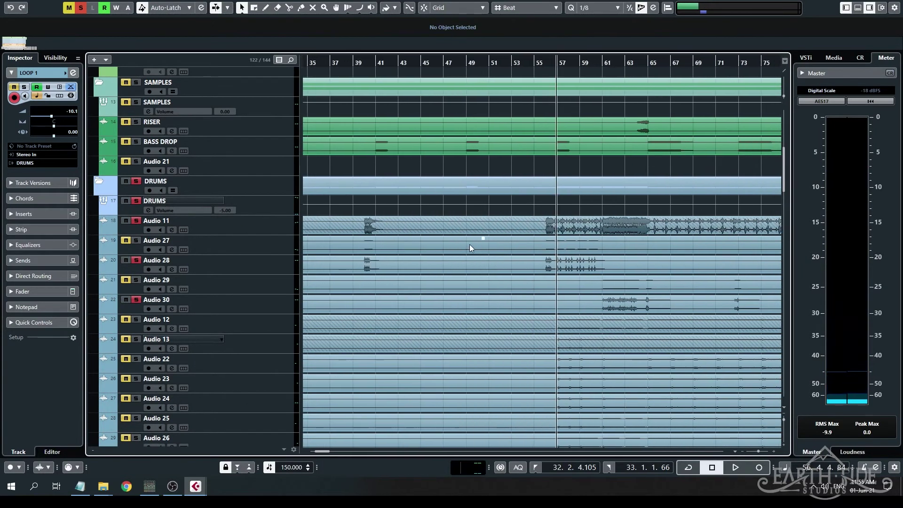
pyautogui.scroll(-4, 362, 250)
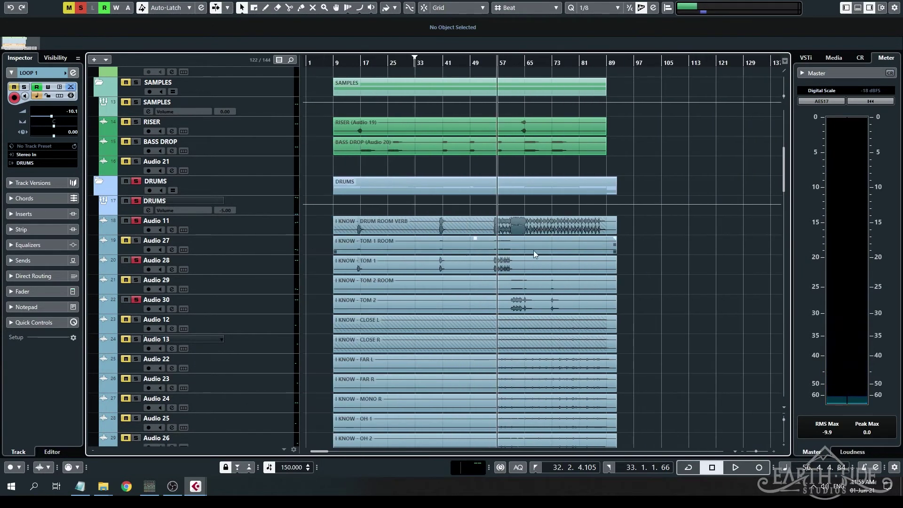
pyautogui.click(136, 280)
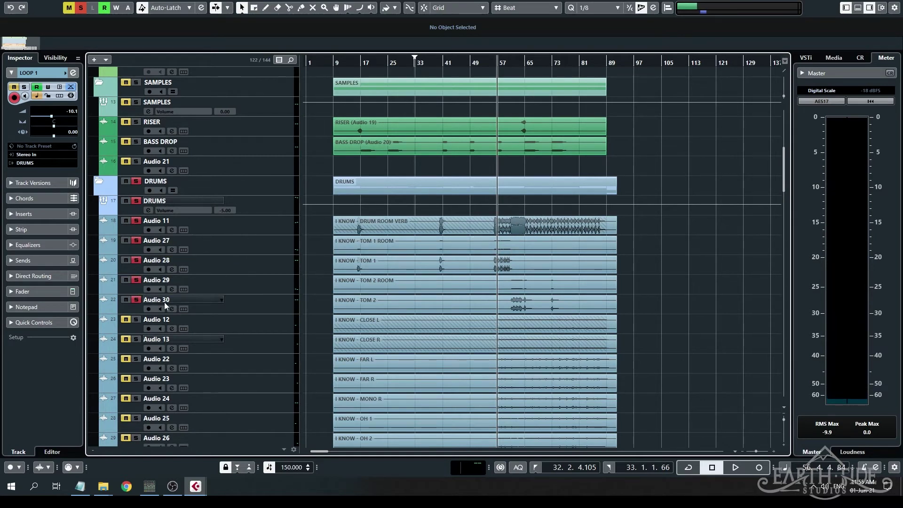
# Select the close-mic room tracks Audio 12 and Audio 13 together
pyautogui.click(277, 330)
pyautogui.keyDown('shift'); pyautogui.click(286, 346); pyautogui.keyUp('shift')
pyautogui.scroll(-4, 286, 345)
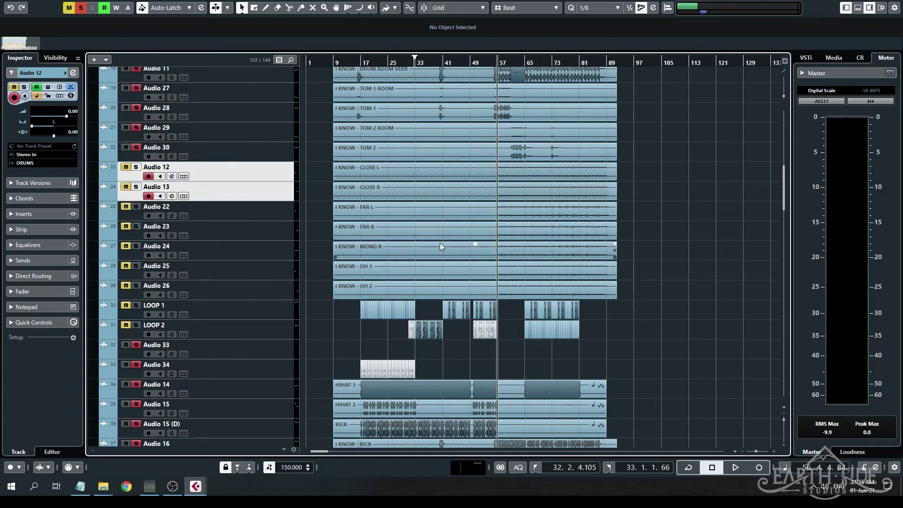
# Solo all the tracks in the DRUMS folder, including the room mics, loops and second snare, for the section from bar 57
pyautogui.scroll(5, 441, 246)
pyautogui.click(137, 257)
pyautogui.click(137, 258)
pyautogui.scroll(-10, 571, 232)
pyautogui.scroll(3, 512, 196)
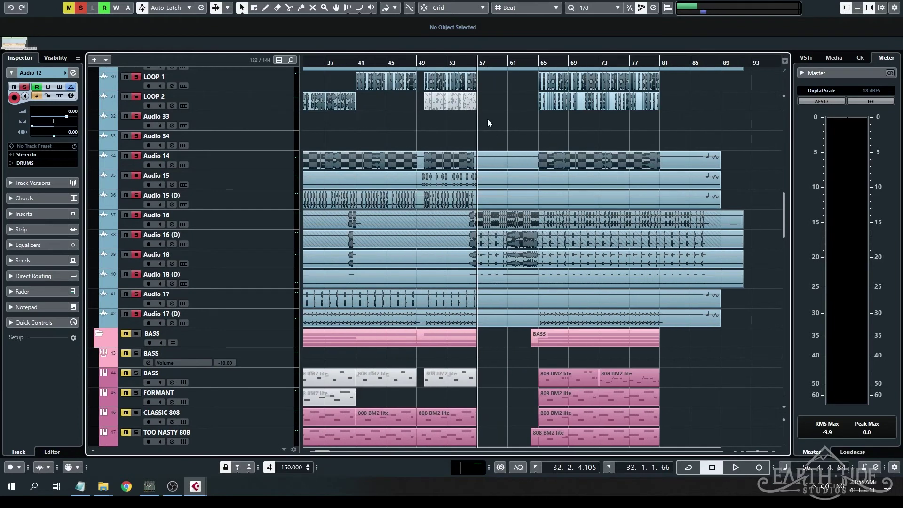
pyautogui.scroll(5, 487, 119)
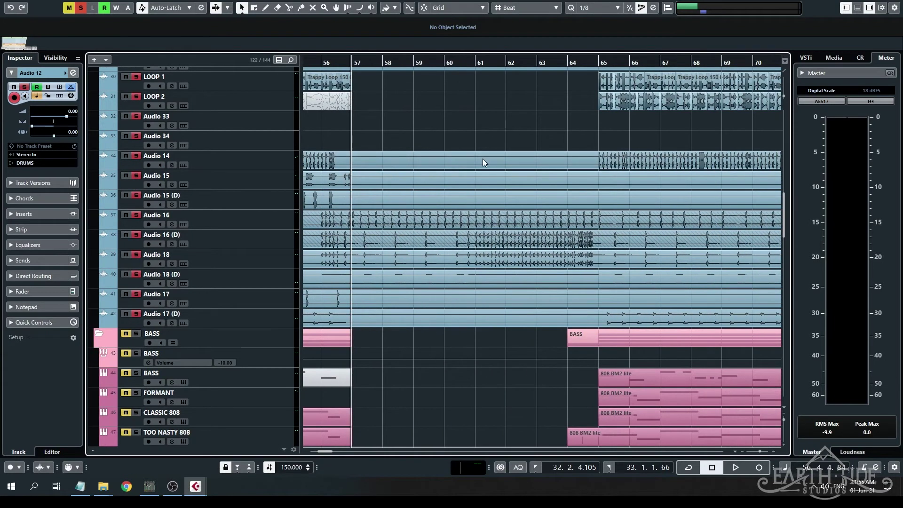
# Play the full soloed drum section from bar 57 through bar 68
pyautogui.scroll(-2, 483, 159)
pyautogui.press('space')
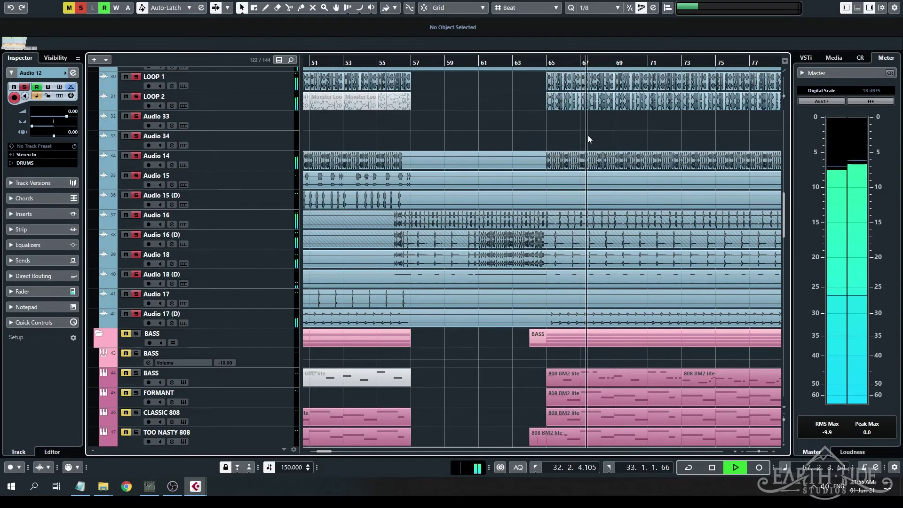
pyautogui.scroll(3, 588, 134)
pyautogui.scroll(-5, 528, 182)
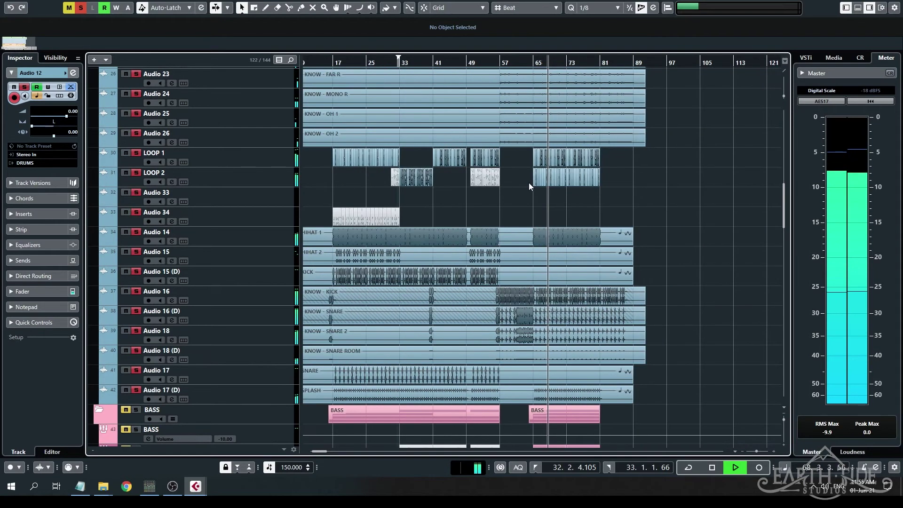
pyautogui.press('space')
pyautogui.scroll(5, 484, 183)
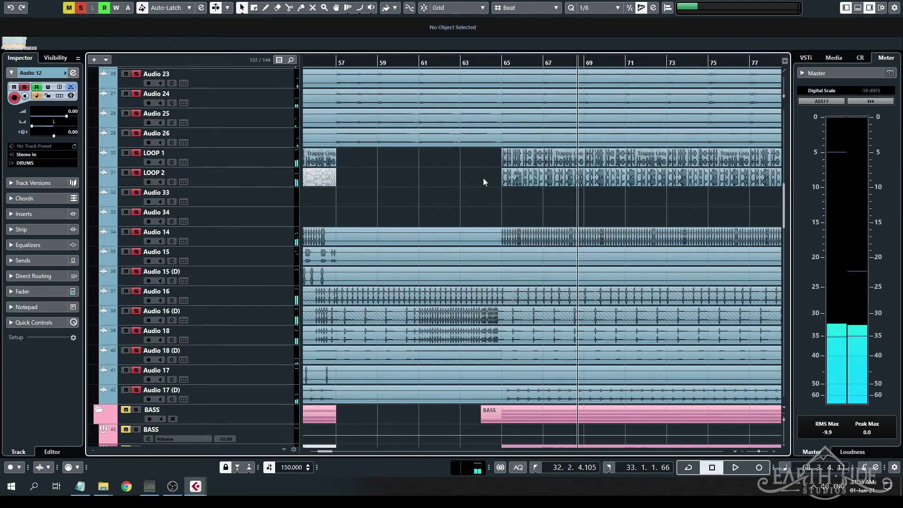
# Select the LOOP 1 and LOOP 2 tracks and continue playing the soloed drums up to bar 72
pyautogui.click(217, 179)
pyautogui.click(216, 163)
pyautogui.keyDown('shift'); pyautogui.click(271, 175); pyautogui.keyUp('shift')
pyautogui.moveTo(572, 286); pyautogui.dragTo(571, 298)
pyautogui.press('F3')
pyautogui.press('space')
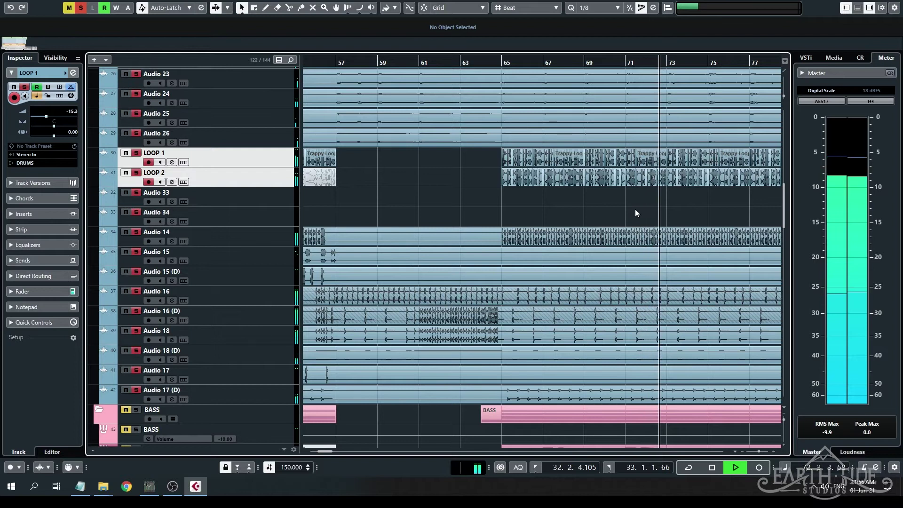
pyautogui.press('space')
# Clear the drum solo, place the playhead at bar 9, and select the GUITARS group track
pyautogui.scroll(5, 635, 209)
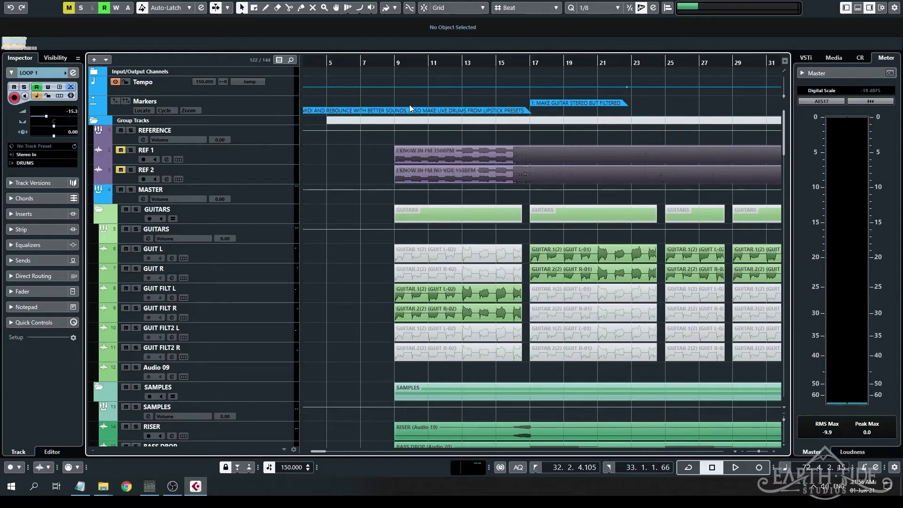
pyautogui.moveTo(398, 58); pyautogui.dragTo(399, 60)
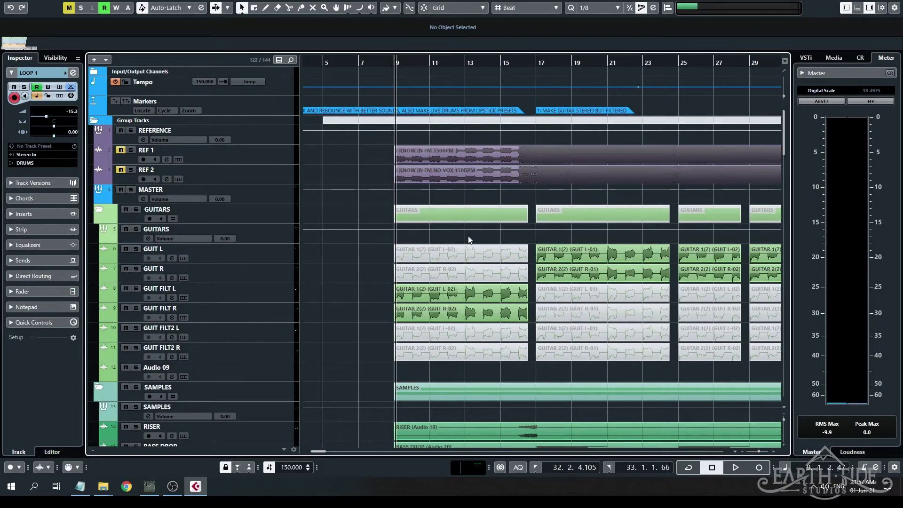
pyautogui.click(568, 259)
pyautogui.click(235, 234)
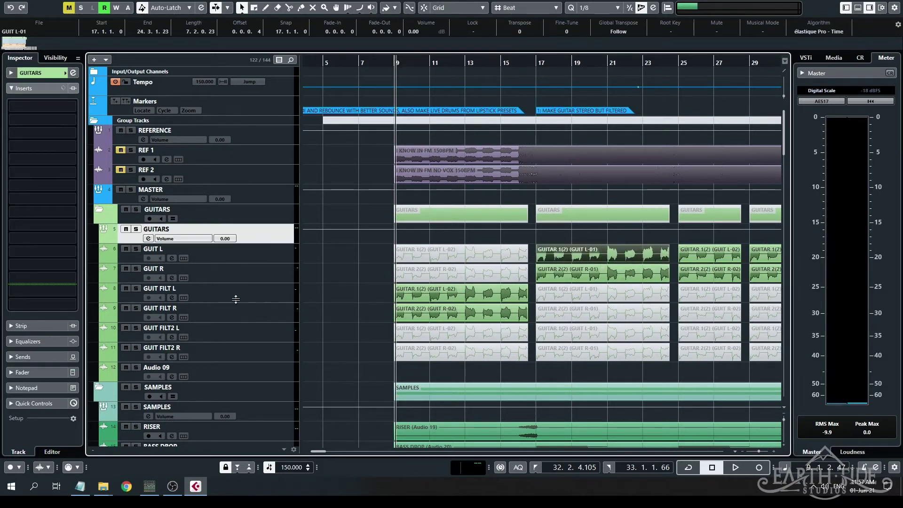
# Turn off the TH-U Slate insert on the GUIT L and GUIT R tracks
pyautogui.click(226, 256)
pyautogui.click(58, 214)
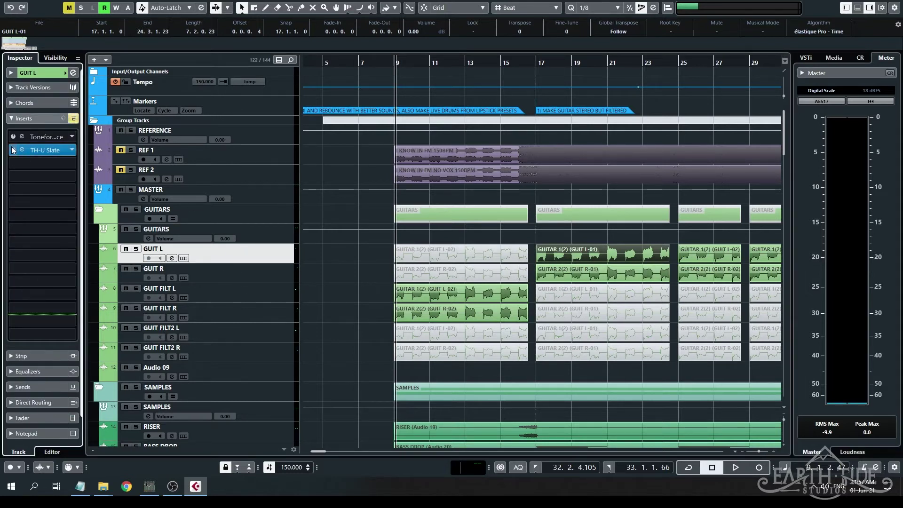
pyautogui.click(133, 265)
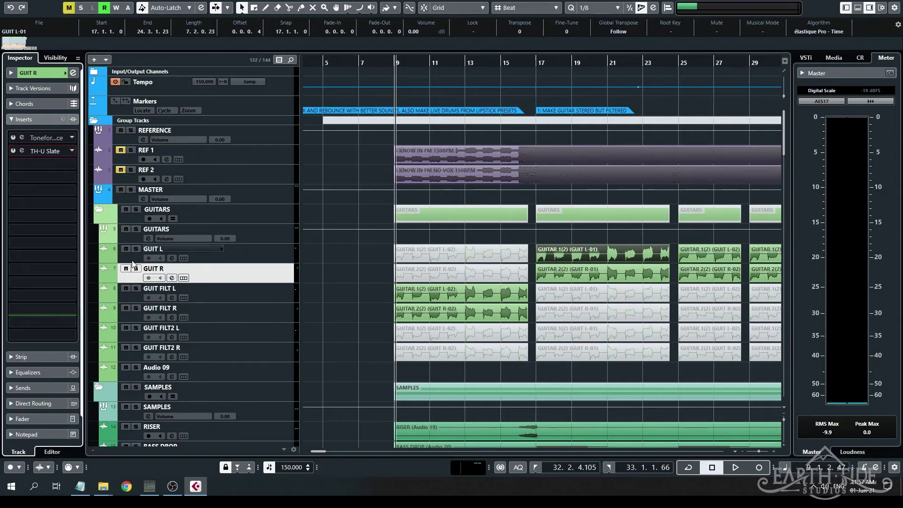
# Solo GUIT L and GUIT R and play the unprocessed guitars from bar 17 to bar 20
pyautogui.click(136, 268)
pyautogui.click(135, 249)
pyautogui.hscroll(2, 489, 67)
pyautogui.click(489, 67)
pyautogui.press('space')
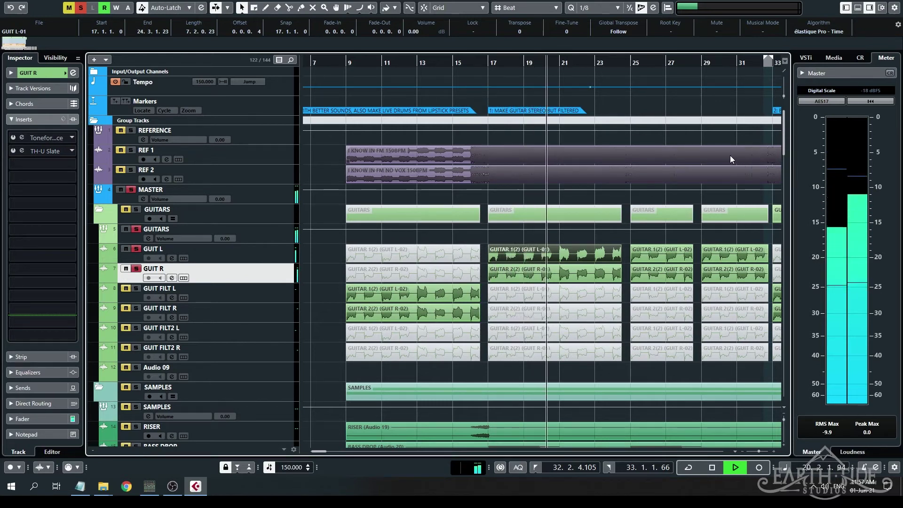
pyautogui.press('space')
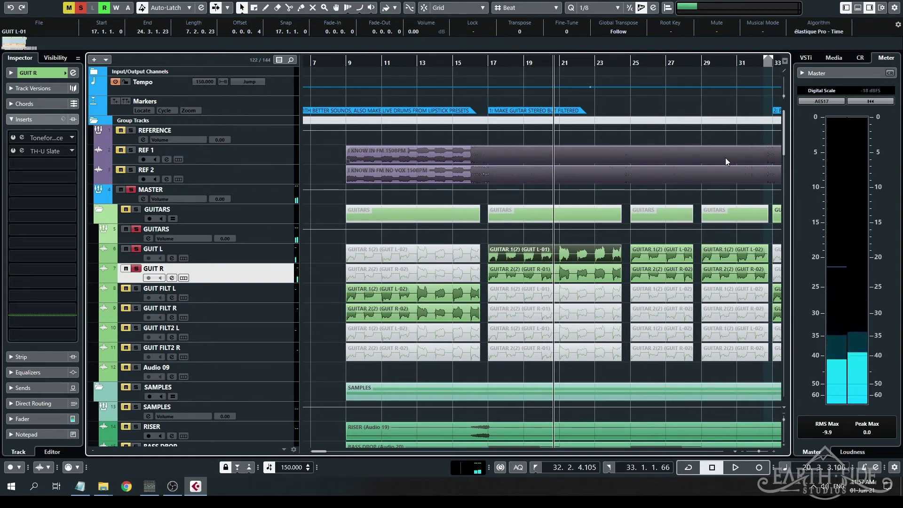
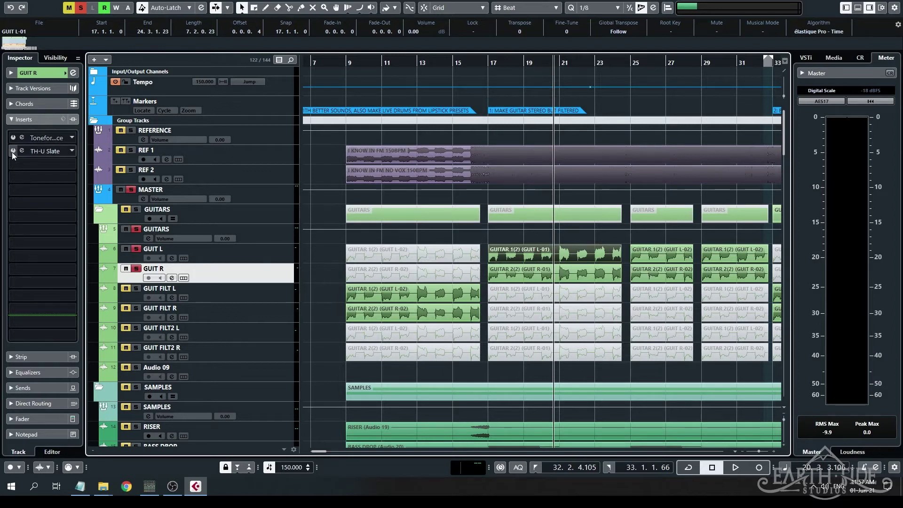
# Turn the TH-U Slate insert back on for the GUIT L and GUIT R tracks
pyautogui.click(275, 238)
pyautogui.click(273, 252)
pyautogui.click(278, 273)
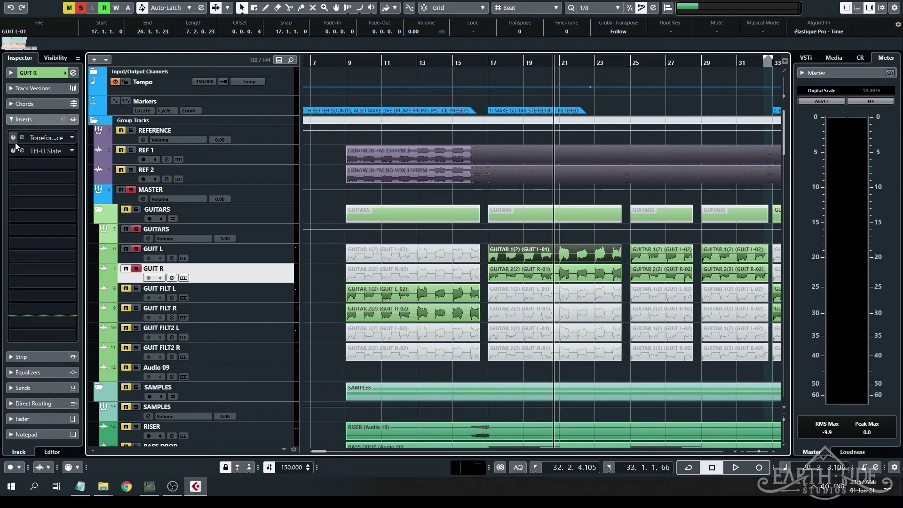
pyautogui.click(38, 151)
pyautogui.click(212, 253)
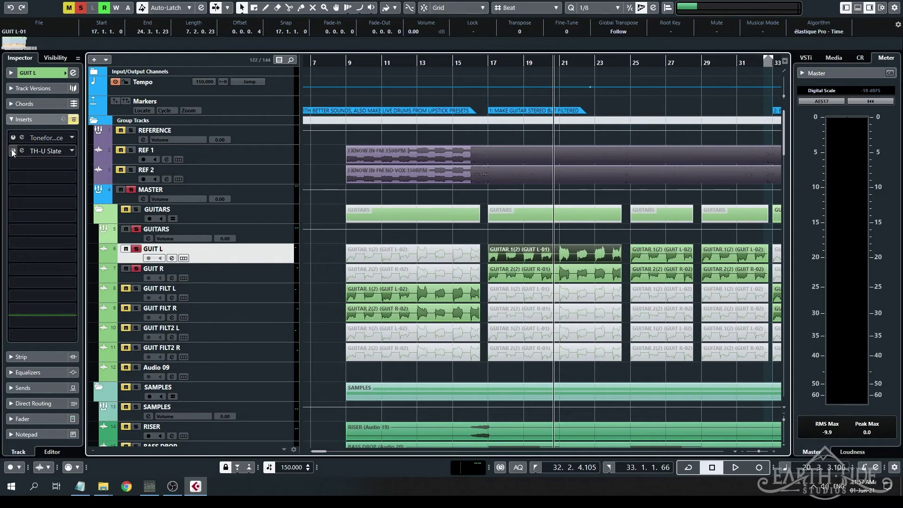
pyautogui.click(273, 275)
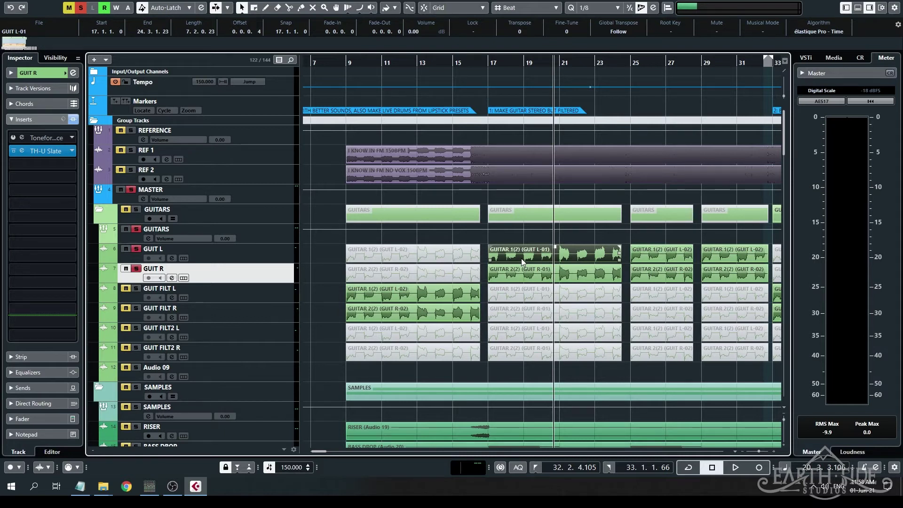
# Place the playhead just before bar 17 and open the TH-U Slate insert on GUIT L
pyautogui.scroll(4, 489, 259)
pyautogui.click(484, 66)
pyautogui.press('Up')
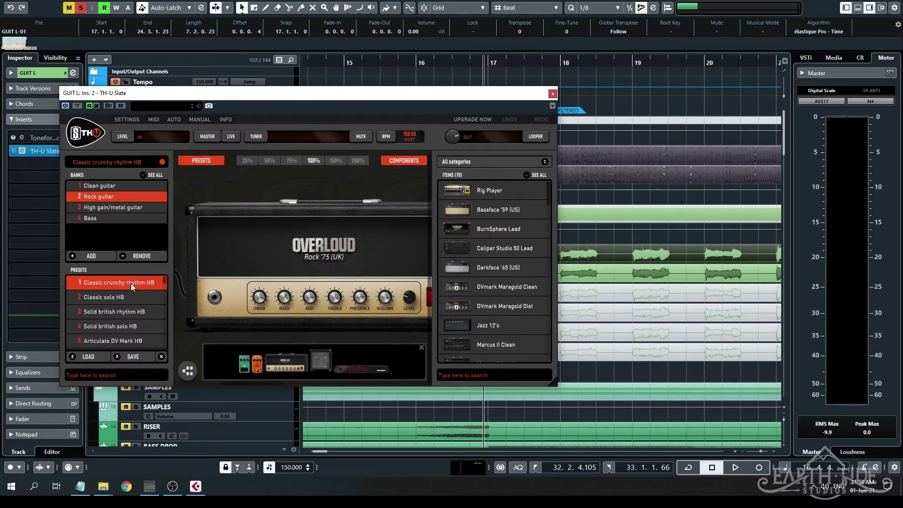
# Examine the pedals, Rock '75 (UK) amp, cabinet and Room Reverb in the Classic crunchy rhythm HB rig, and close the plug-in
pyautogui.scroll(3, 256, 291)
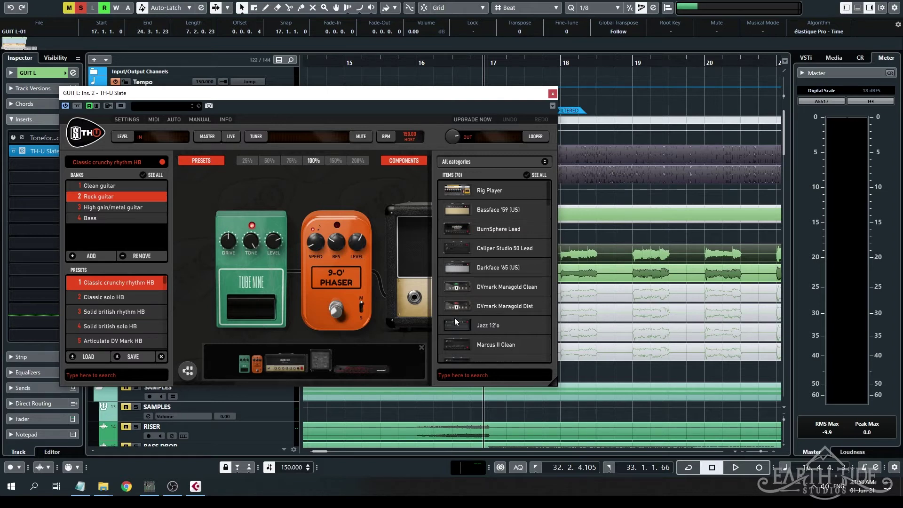
pyautogui.click(300, 365)
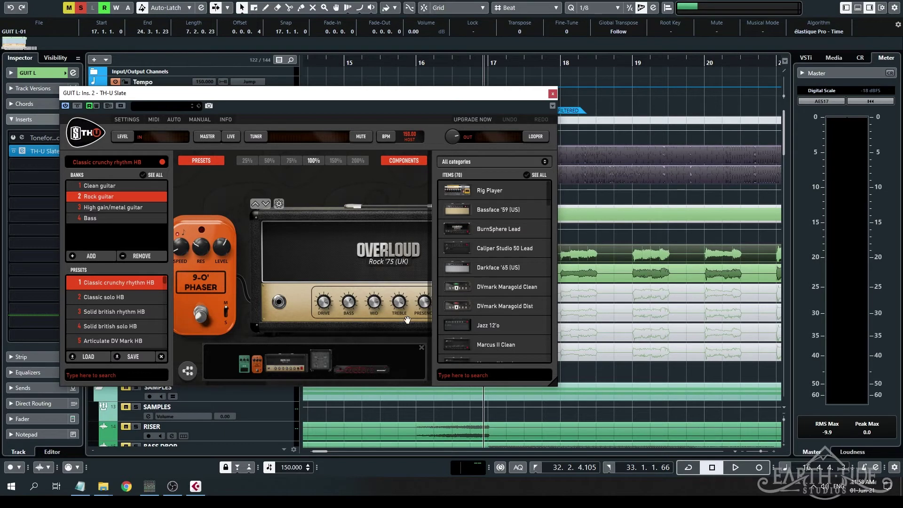
pyautogui.click(300, 365)
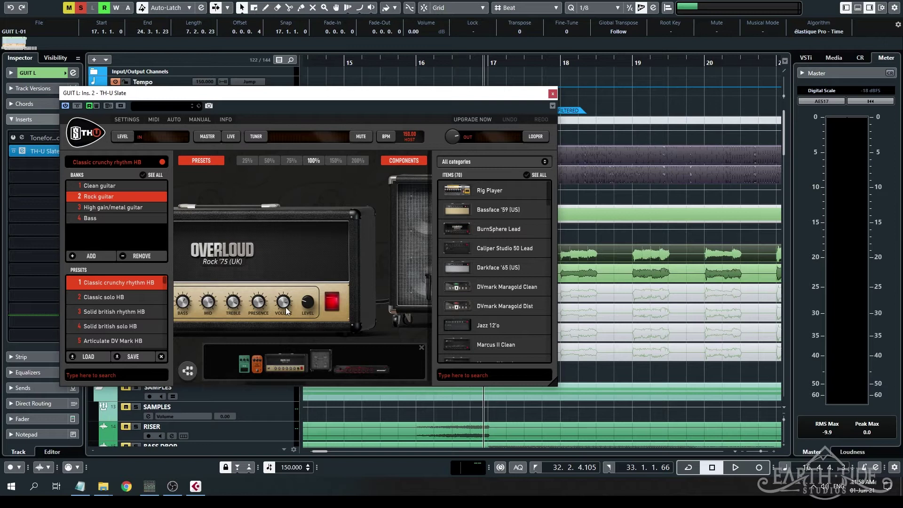
pyautogui.click(321, 361)
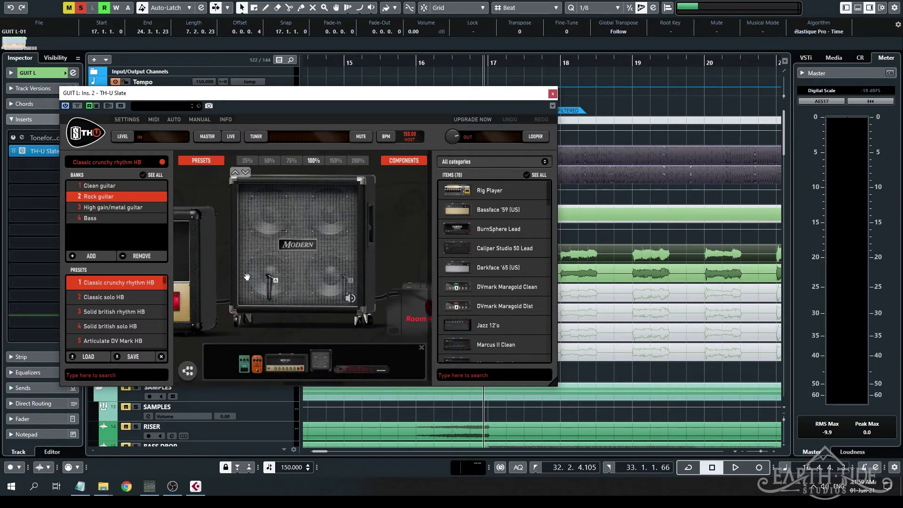
pyautogui.click(346, 370)
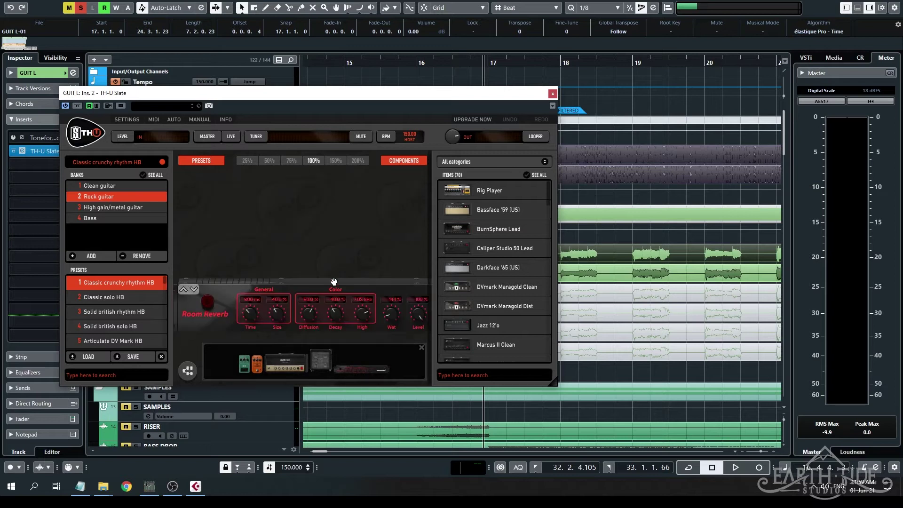
pyautogui.click(286, 365)
pyautogui.click(552, 93)
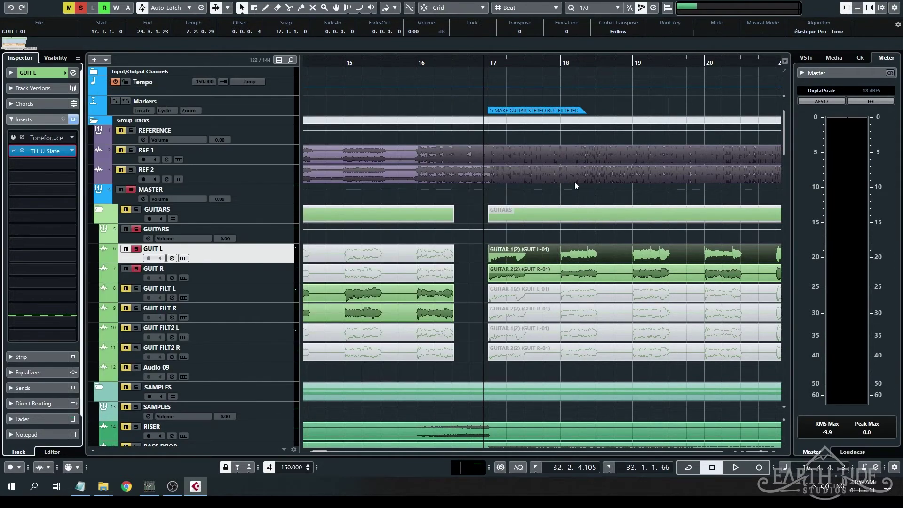
# Play the soloed guitars through TH-U Slate from bar 17 to bar 20, and select the GUIT R track
pyautogui.press('space')
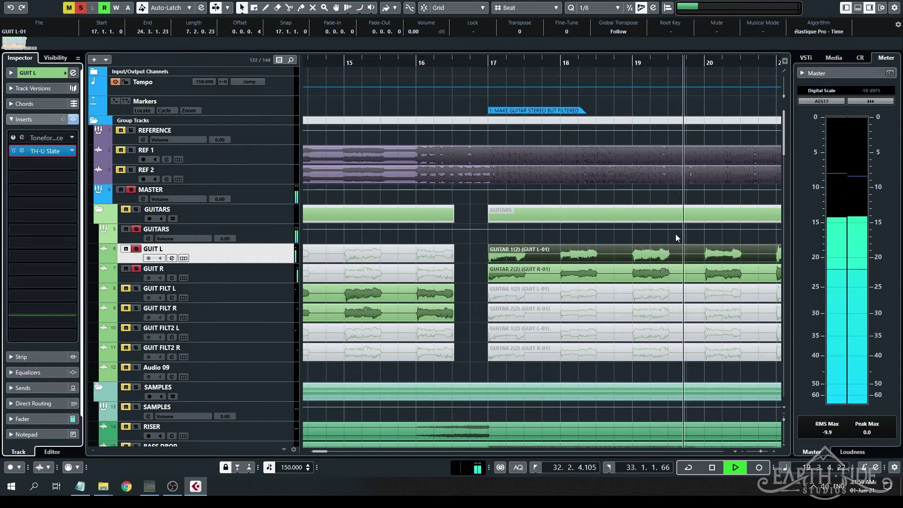
pyautogui.press('space')
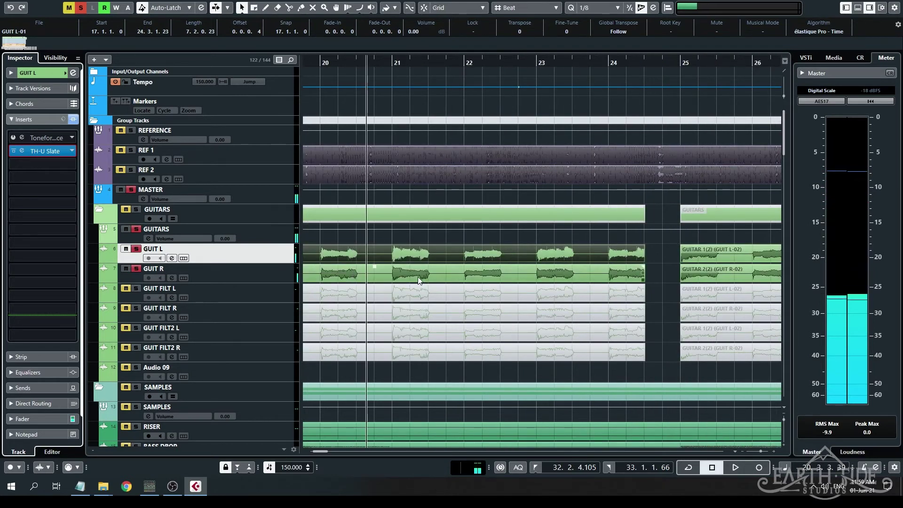
pyautogui.click(282, 231)
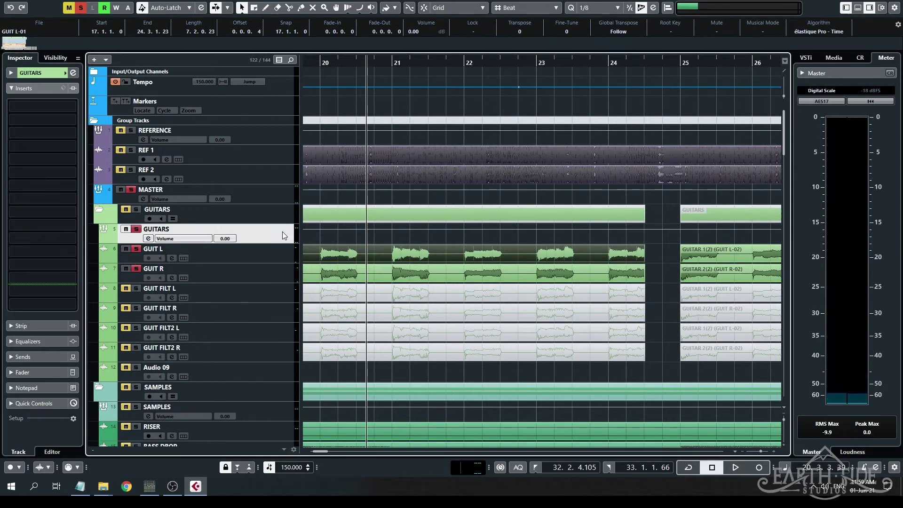
pyautogui.click(262, 269)
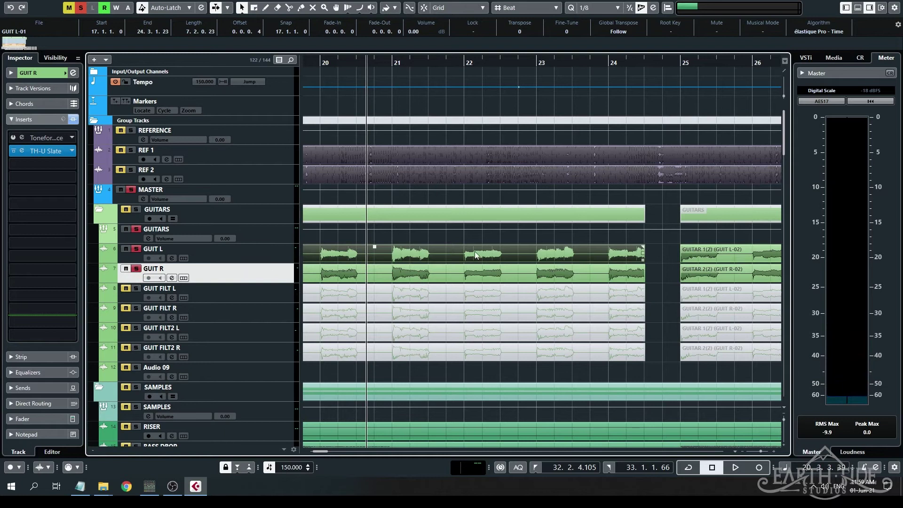
# Return the playhead to just before bar 17, clear the guitar solos, and play the full mix to bar 20
pyautogui.scroll(-5, 480, 254)
pyautogui.click(405, 61)
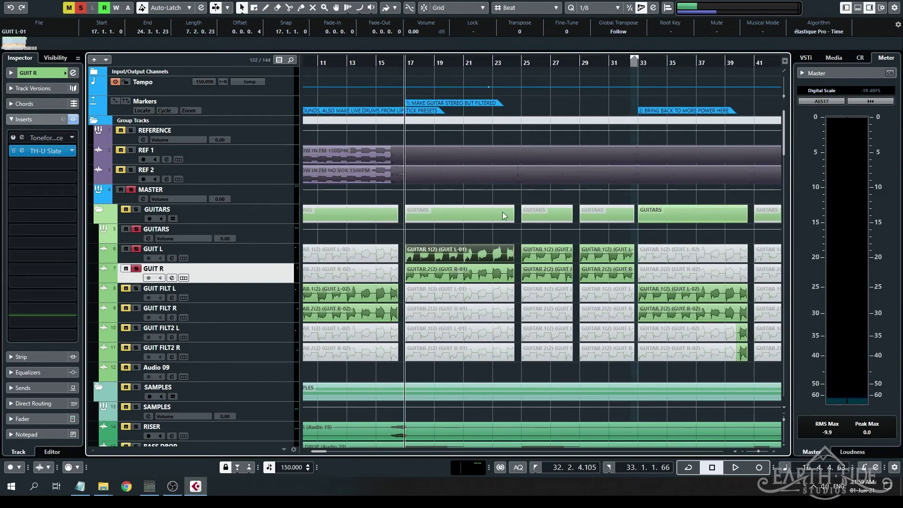
pyautogui.hscroll(-5, 384, 253)
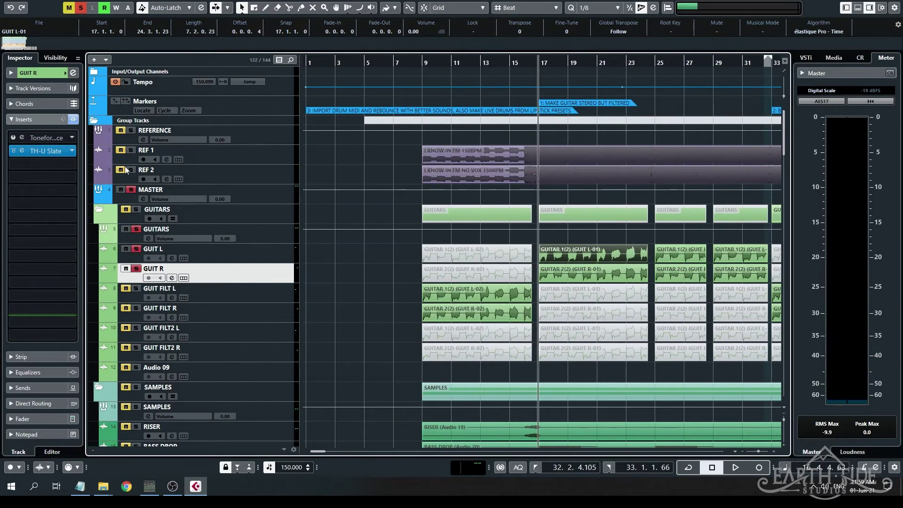
pyautogui.click(140, 230)
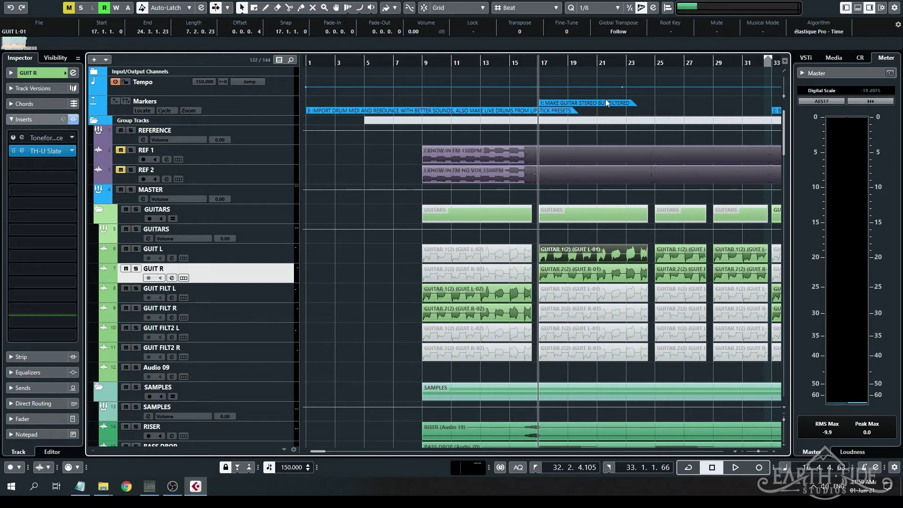
pyautogui.press('space')
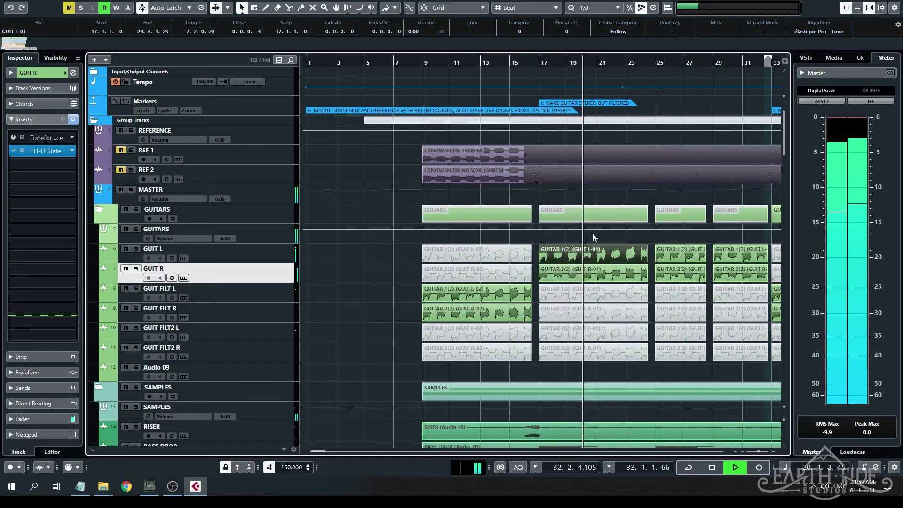
pyautogui.press('space')
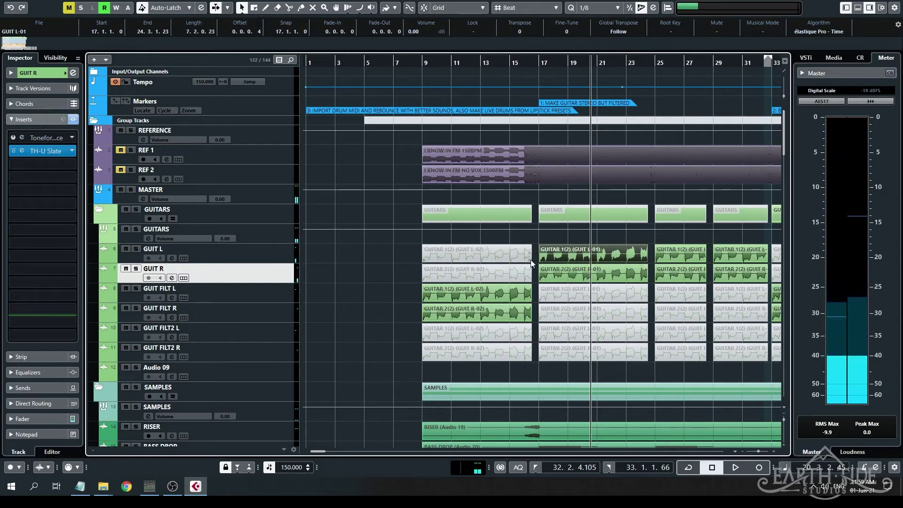
# Select the GUIT FILT L and GUIT FILT R tracks together and place the playhead just before bar 9
pyautogui.click(239, 296)
pyautogui.keyDown('shift'); pyautogui.click(239, 313); pyautogui.keyUp('shift')
pyautogui.press('space')
pyautogui.press('h')
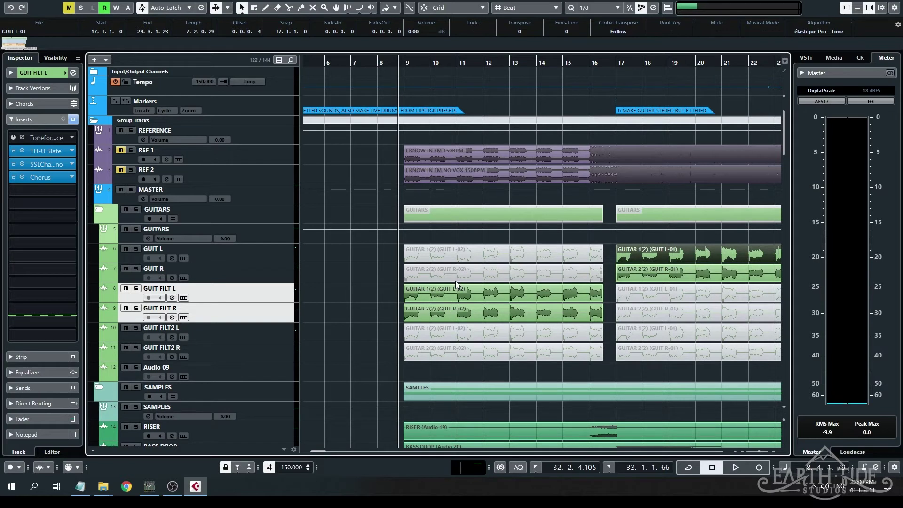
# Deselect the guitar clip and open the SSLChannel Mono insert on GUIT FILT L to examine its settings
pyautogui.click(392, 277)
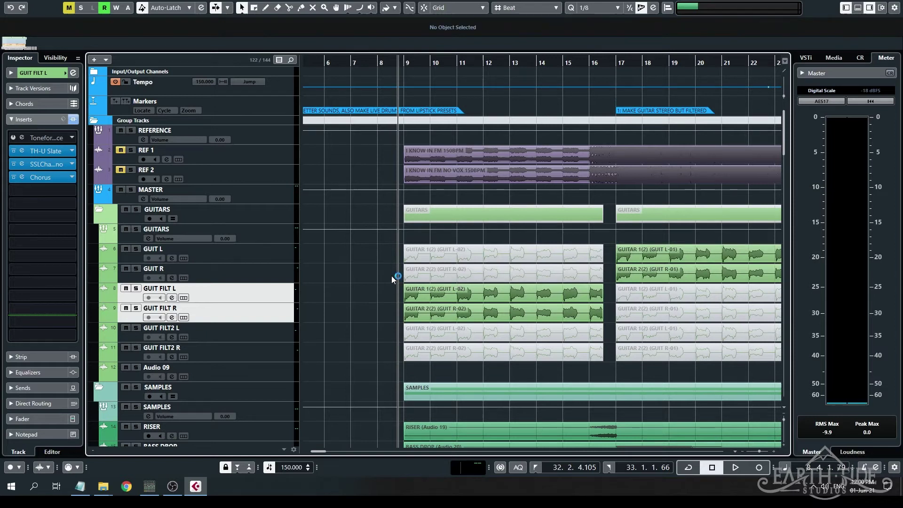
pyautogui.doubleClick(24, 167)
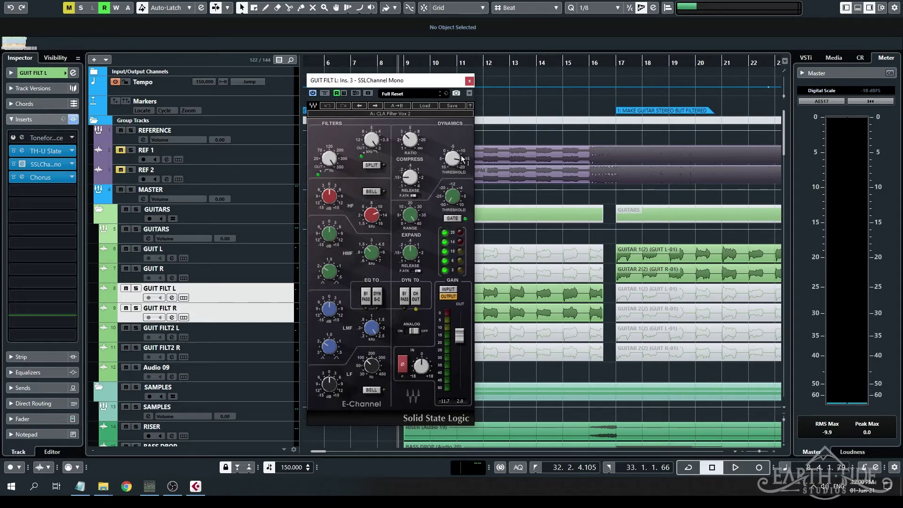
pyautogui.moveTo(458, 162)
# Solo the GUIT FILT L and GUIT FILT R tracks, and turn off the Chorus insert on GUIT FILT L
pyautogui.click(137, 289)
pyautogui.click(137, 309)
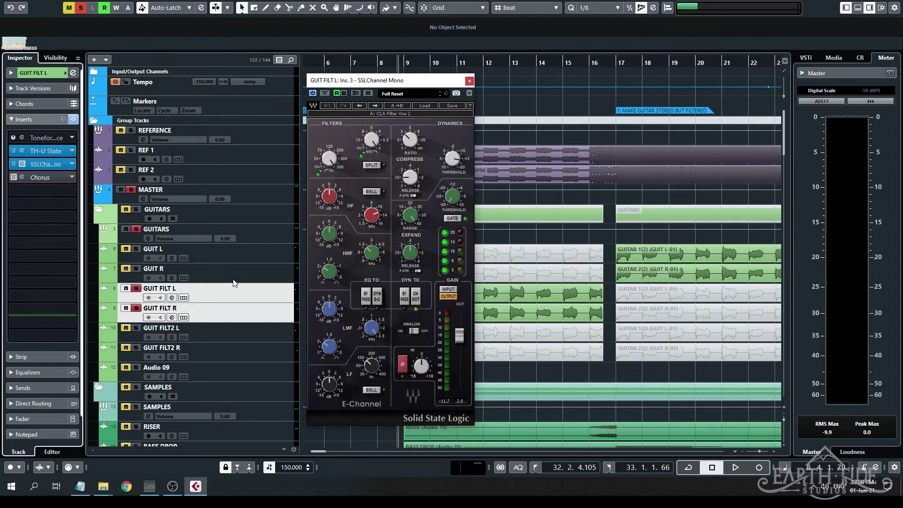
# Turn off the Chorus insert on GUIT FILT R, play the soloed filtered guitars without chorus, and close the SSLChannel Mono window
pyautogui.click(247, 309)
pyautogui.click(14, 179)
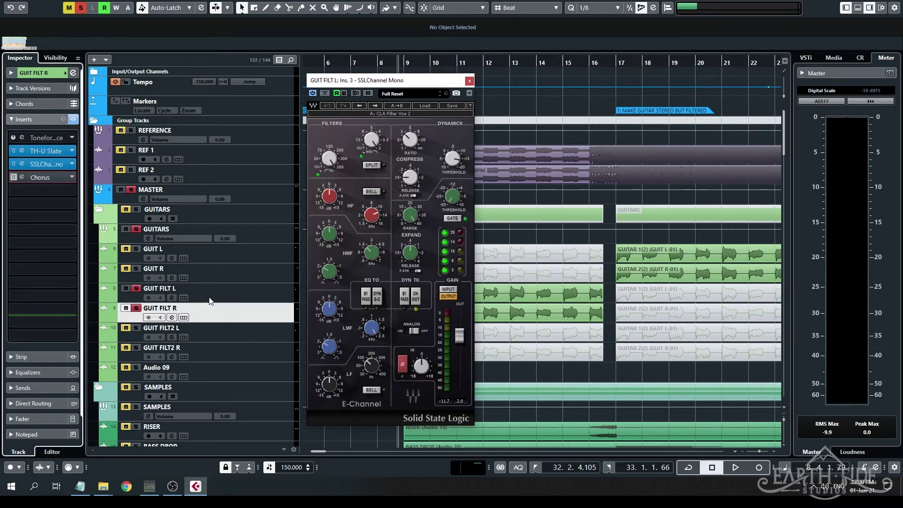
pyautogui.click(286, 290)
pyautogui.press('space')
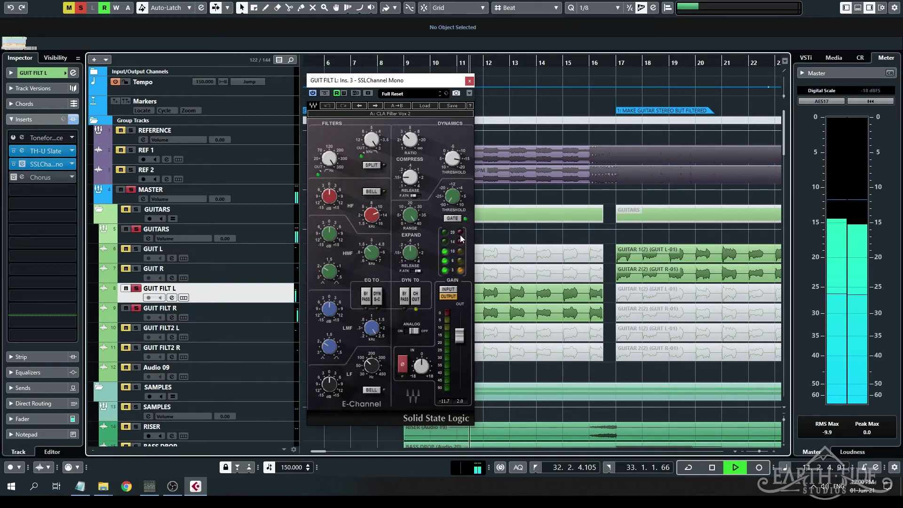
pyautogui.press('space')
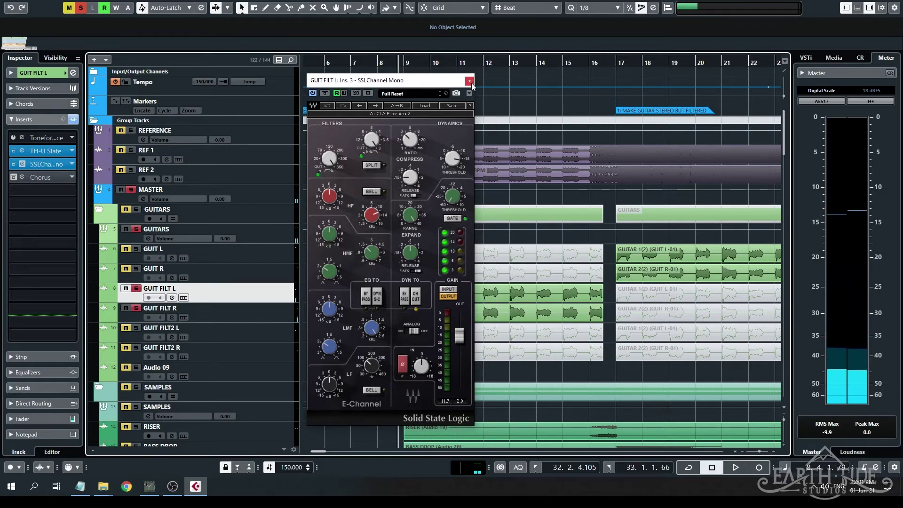
pyautogui.click(469, 81)
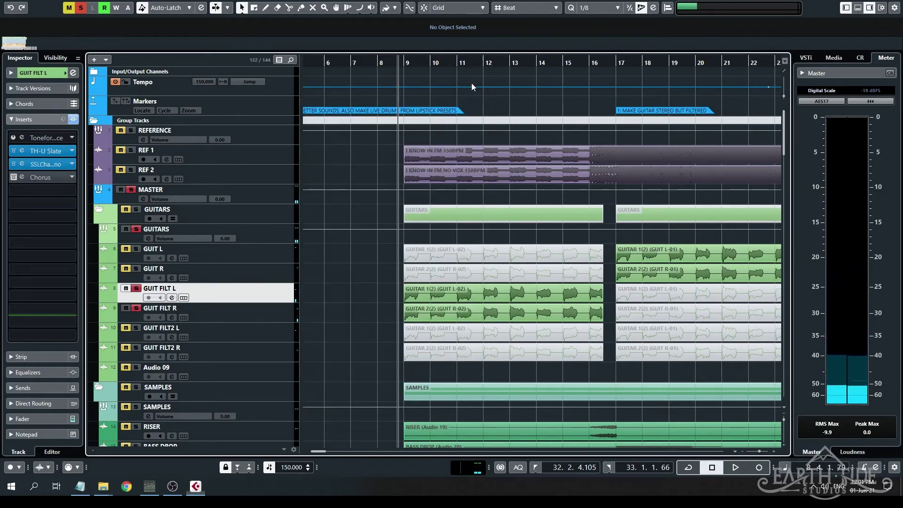
# Turn the Chorus insert back on for GUIT FILT R and L, open it on GUIT FILT L, and play the soloed guitars
pyautogui.click(250, 309)
pyautogui.click(230, 289)
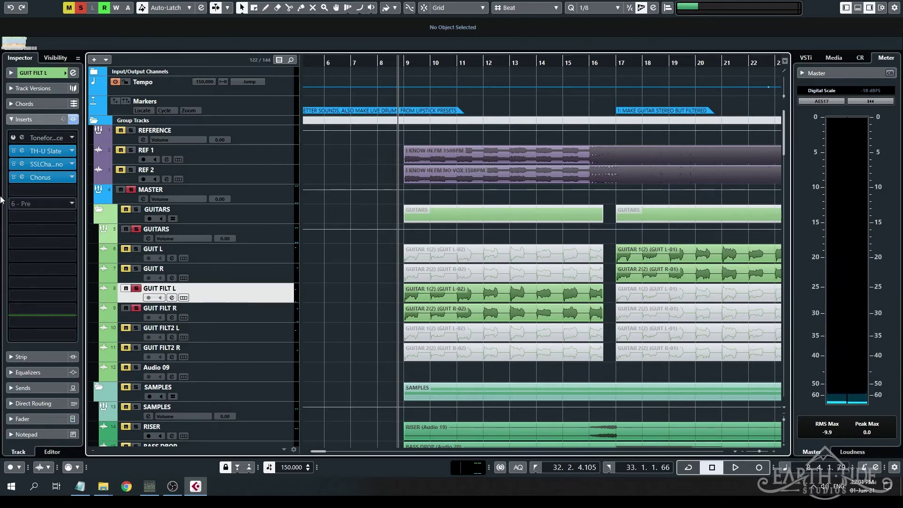
pyautogui.click(22, 177)
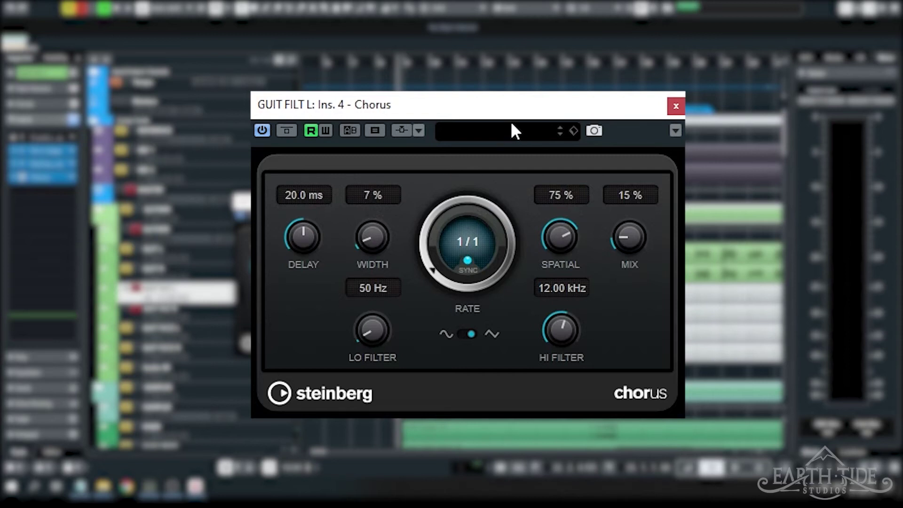
pyautogui.press('space')
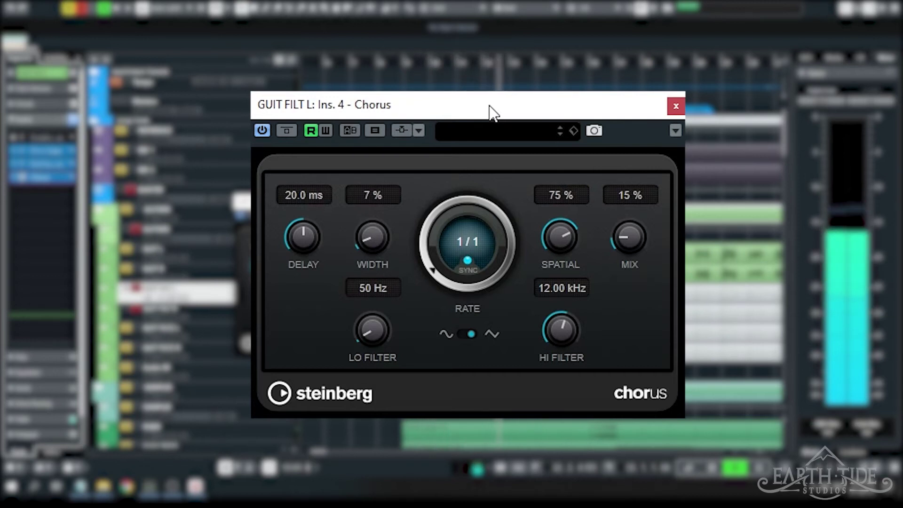
pyautogui.press('space')
# Clear the guitar solos, play the full mix to bar 12, and close the Chorus window
pyautogui.click(137, 226)
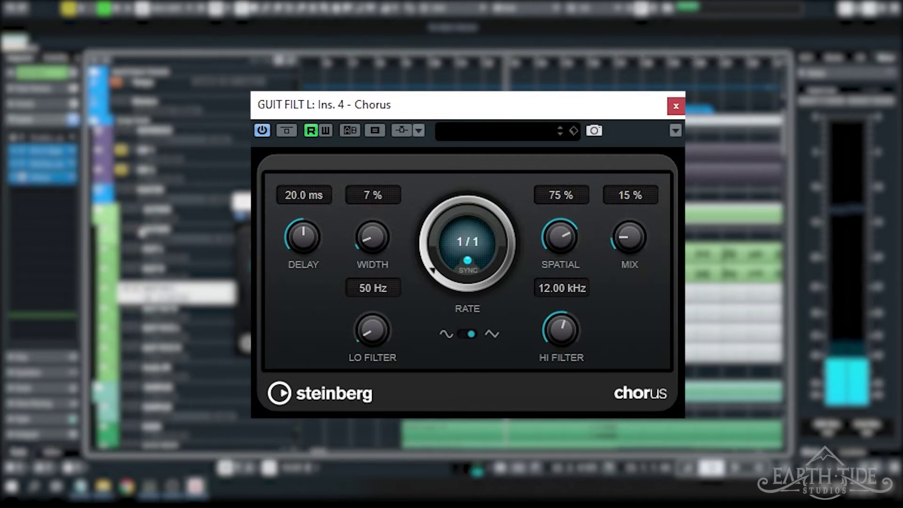
pyautogui.press('space')
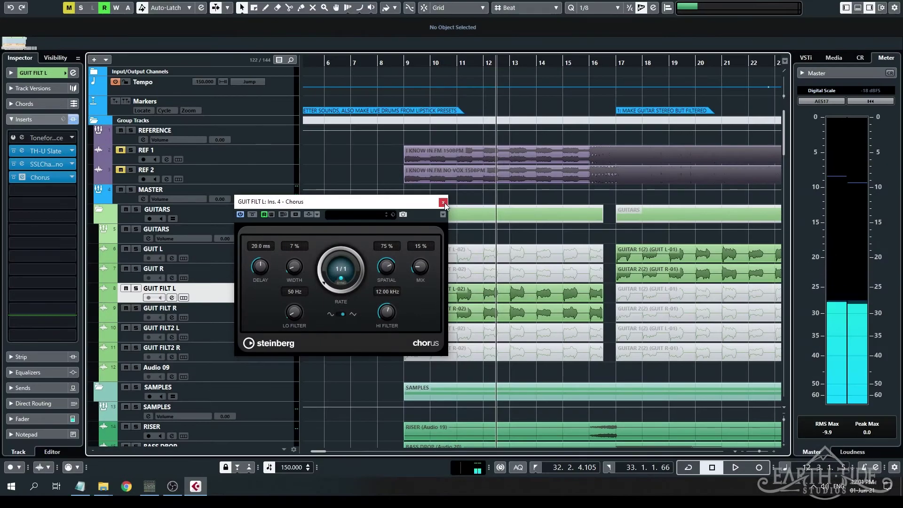
pyautogui.click(443, 203)
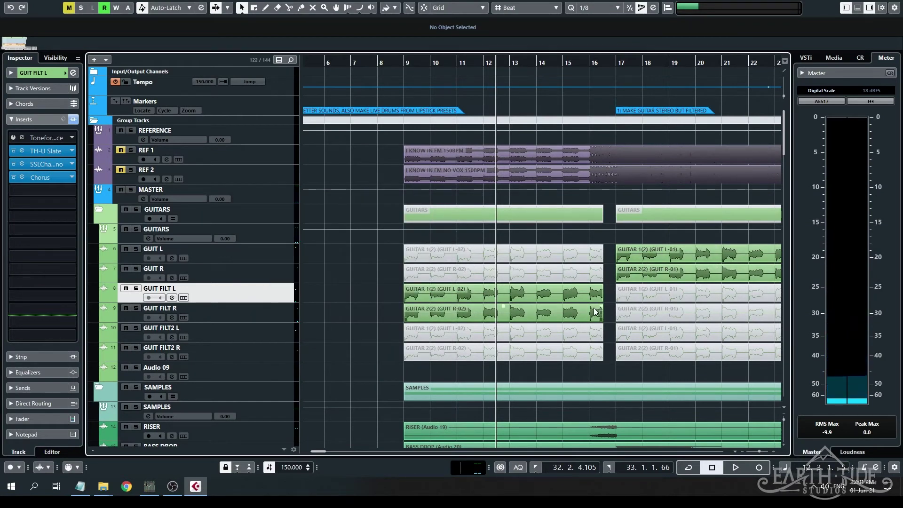
# Place the playhead just before bar 50, where the active GUIT FILT and GUIT FILT2 clips begin
pyautogui.press('g')
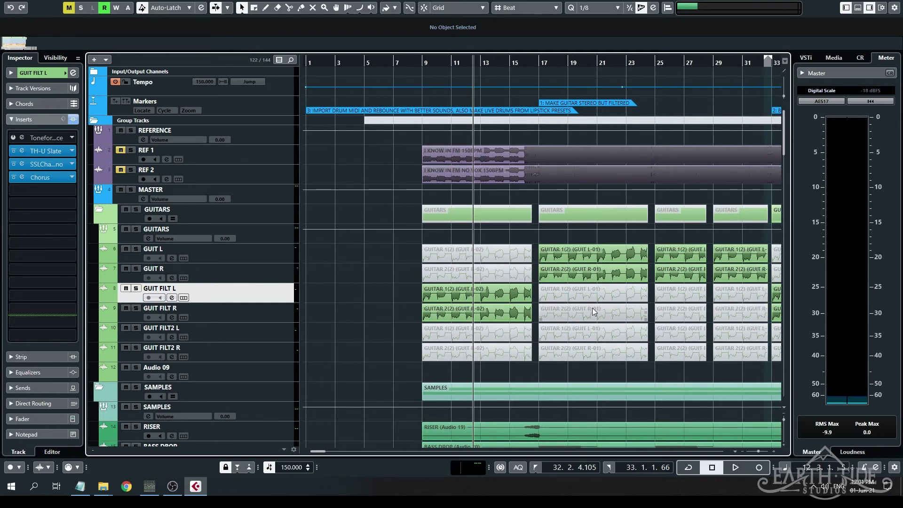
pyautogui.hscroll(5, 442, 290)
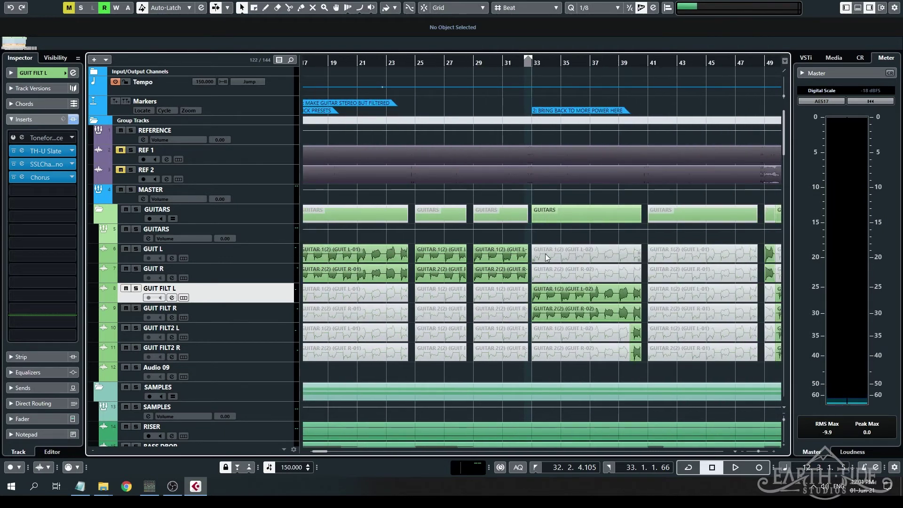
pyautogui.scroll(3, 546, 291)
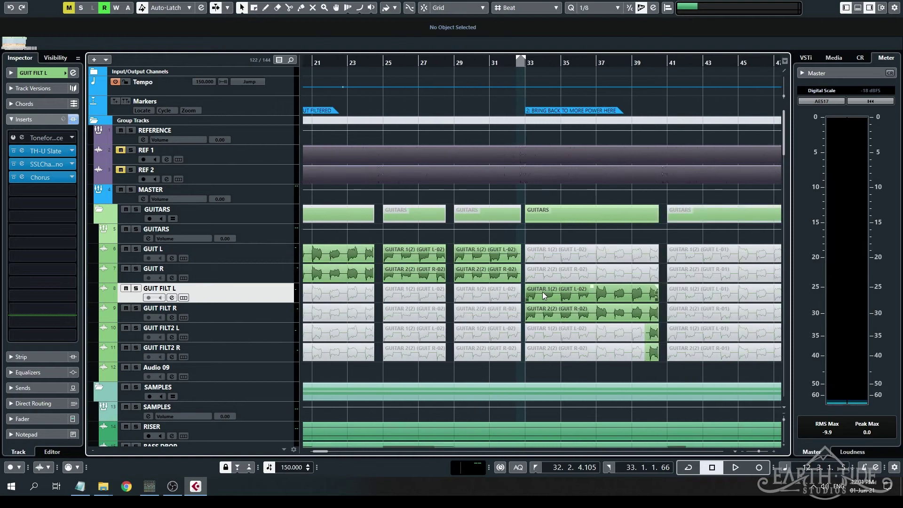
pyautogui.scroll(-3, 541, 292)
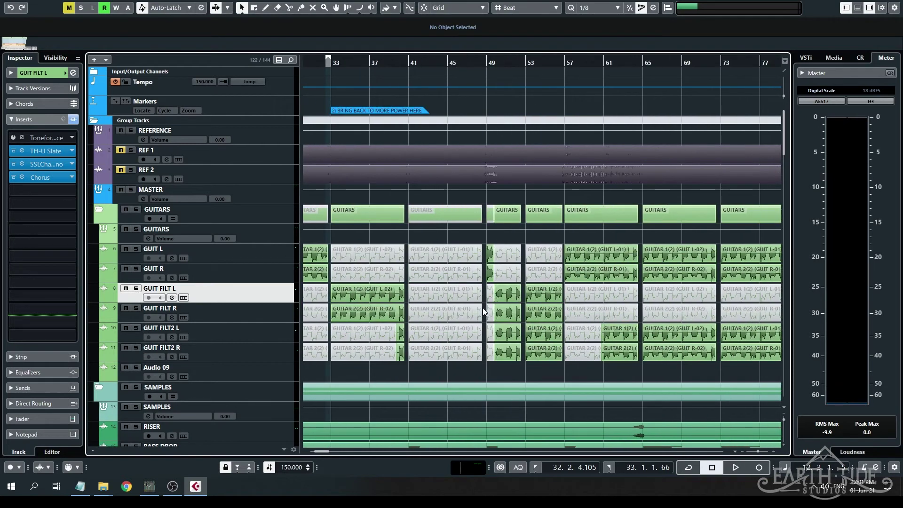
pyautogui.scroll(5, 508, 336)
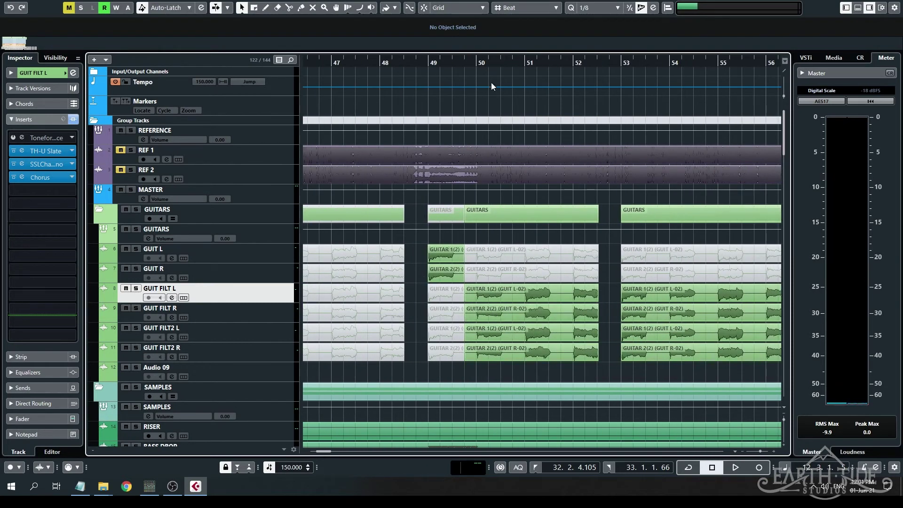
pyautogui.click(467, 64)
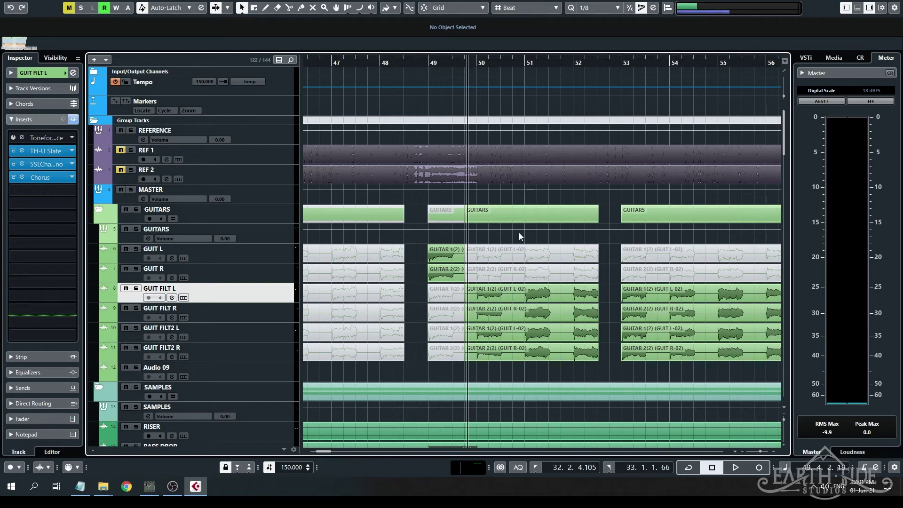
# Solo the GUIT FILT2 L and GUIT FILT2 R tracks and select GUIT FILT2 L to show its inserts
pyautogui.click(136, 328)
pyautogui.click(137, 348)
pyautogui.click(250, 332)
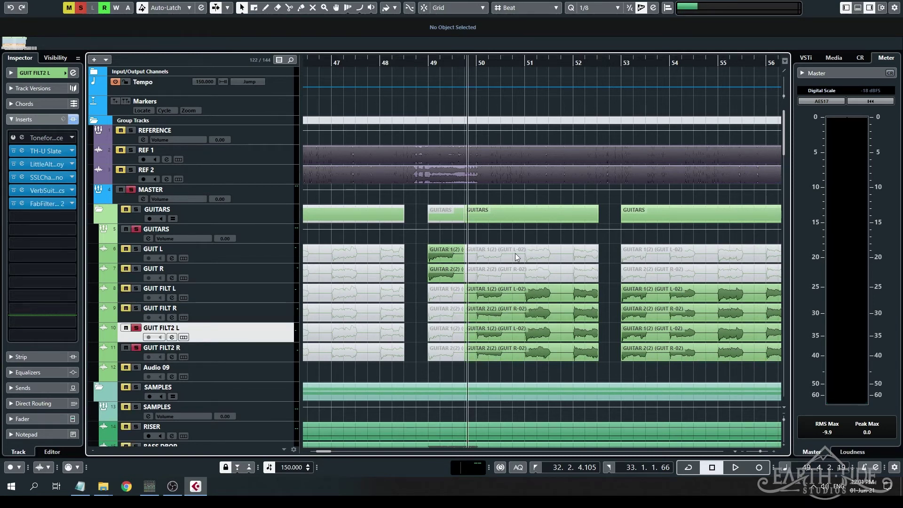
pyautogui.scroll(-3, 565, 282)
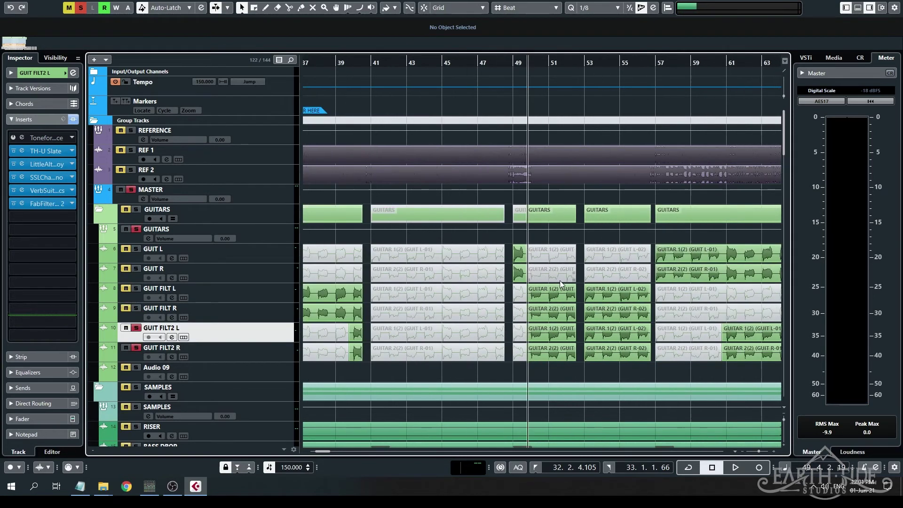
# Turn off the SSLChannel, VerbSuite and FabFilter inserts on both GUIT FILT2 L and GUIT FILT2 R, leaving TH-U Slate and LittleAlterBoy on
pyautogui.click(14, 203)
pyautogui.click(14, 190)
pyautogui.click(14, 178)
pyautogui.click(13, 164)
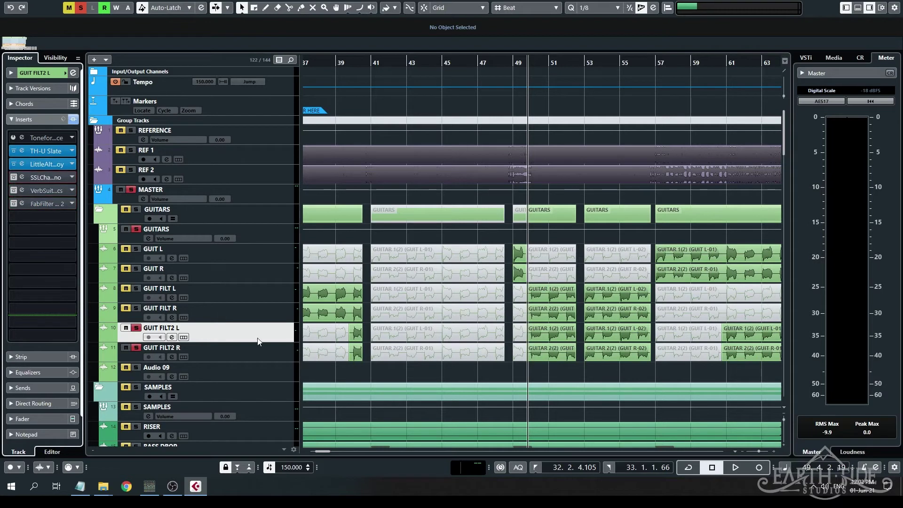
pyautogui.click(269, 358)
pyautogui.click(13, 203)
pyautogui.click(13, 190)
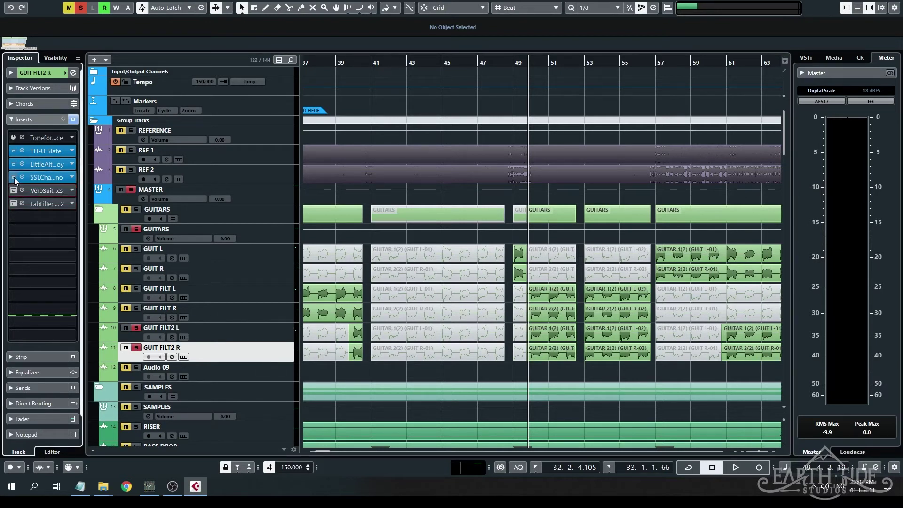
pyautogui.click(14, 178)
# Open the LittleAlterBoy insert on GUIT FILT2 R to examine its pitch settings, and play the soloed guitars to bar 51
pyautogui.click(22, 164)
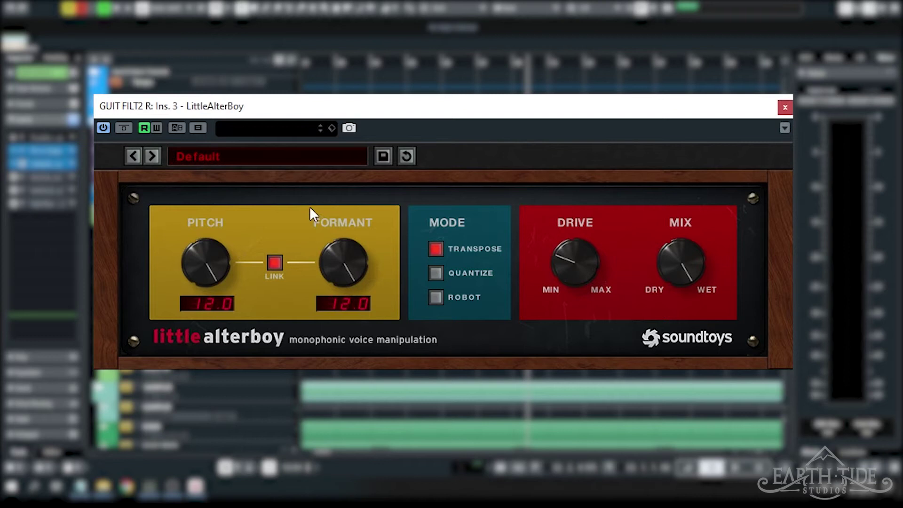
pyautogui.press('space')
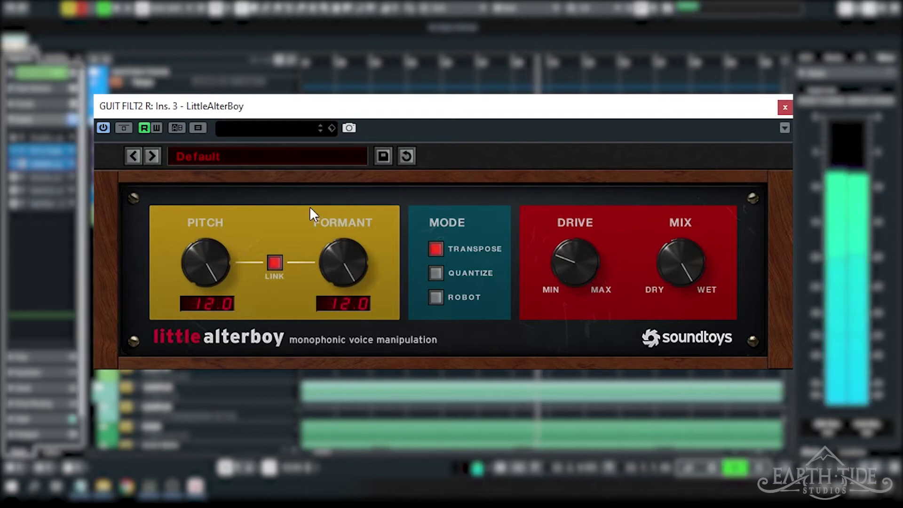
pyautogui.press('space')
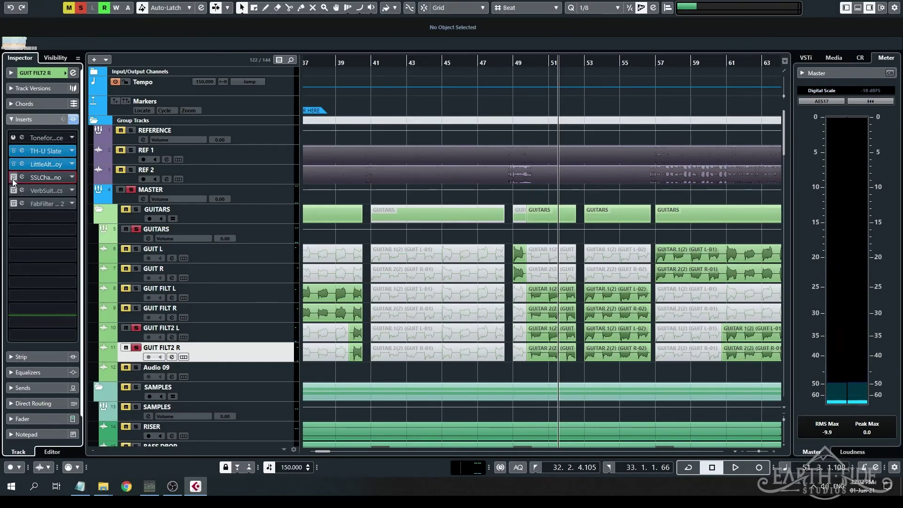
# Turn on and open the SSLChannel Mono insert on GUIT FILT2 L, and play the soloed guitars from just before bar 50
pyautogui.click(224, 328)
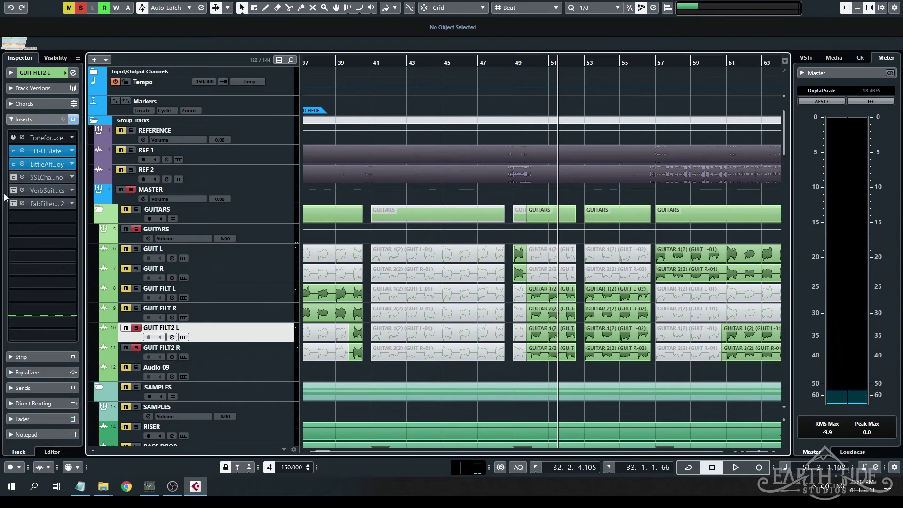
pyautogui.click(23, 176)
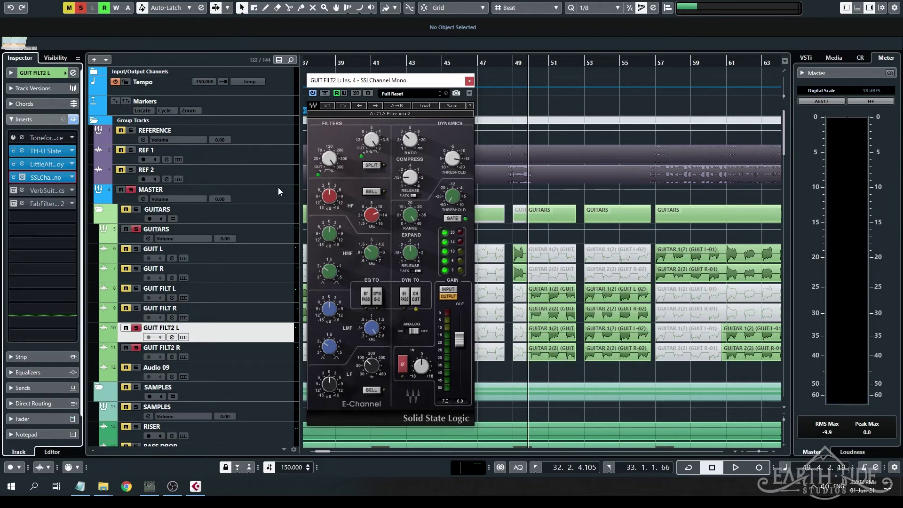
pyautogui.press('space')
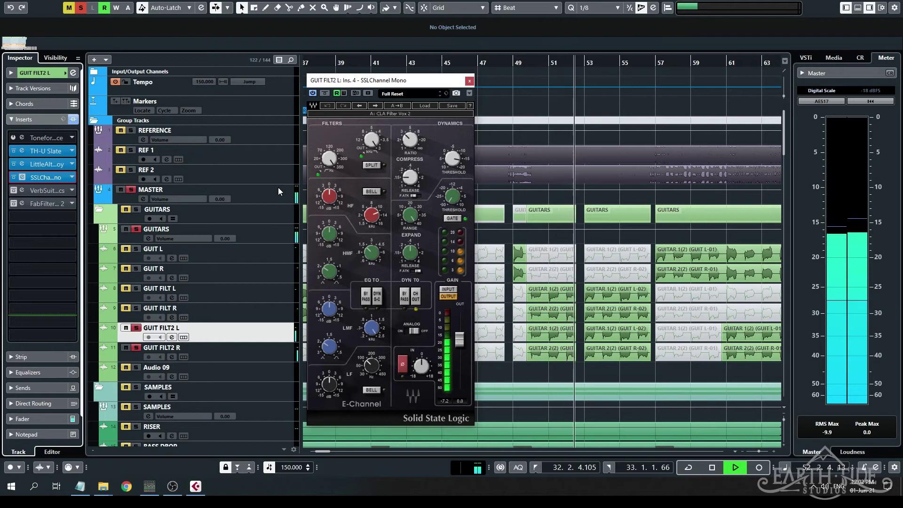
pyautogui.press('space')
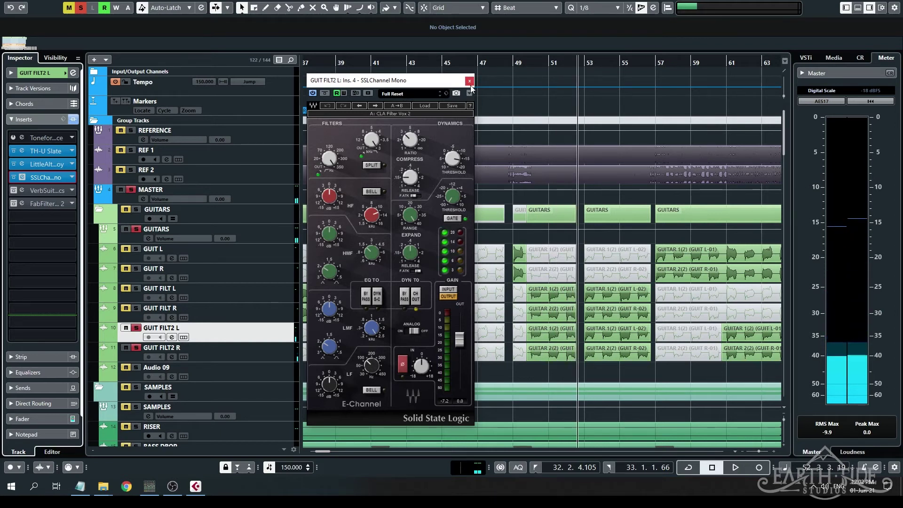
# Close the SSLChannel plug-in, open TH-U Slate on GUIT FILT2 L and audition the crunch amp chain with playback
pyautogui.press('KP_0')
pyautogui.click(469, 82)
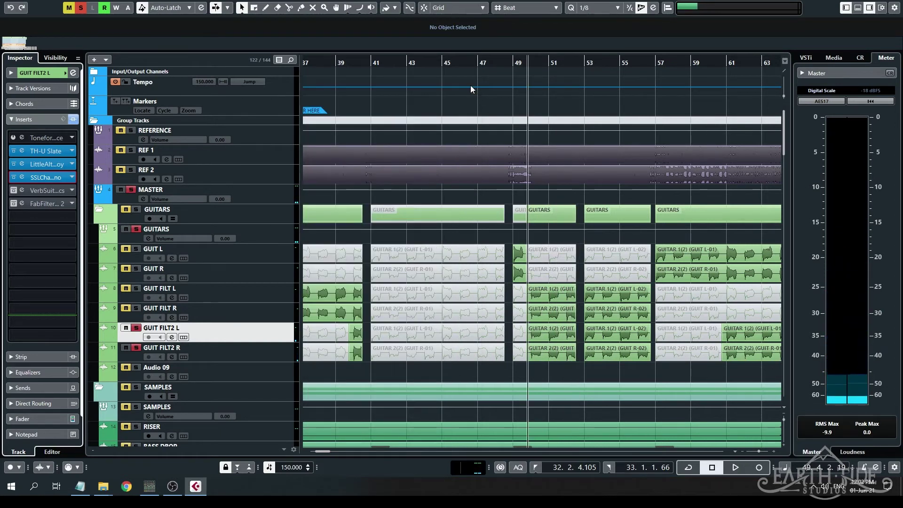
pyautogui.click(20, 150)
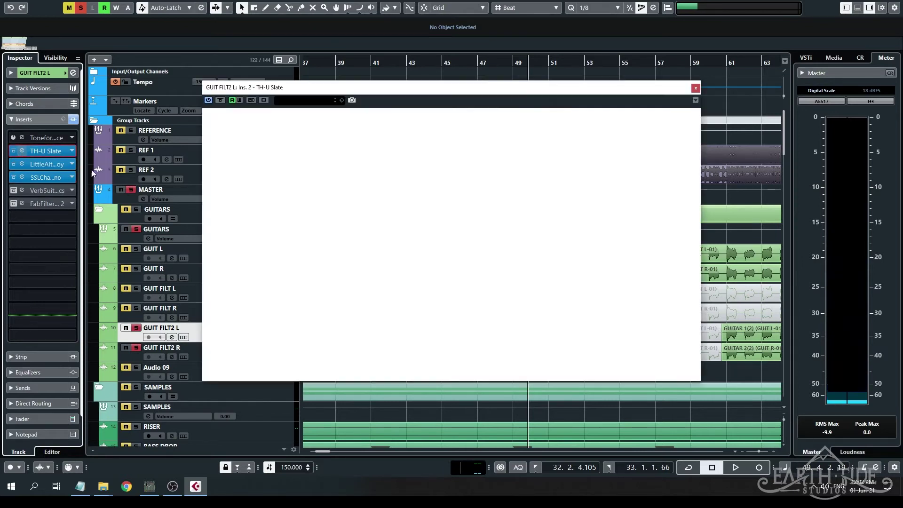
pyautogui.click(401, 361)
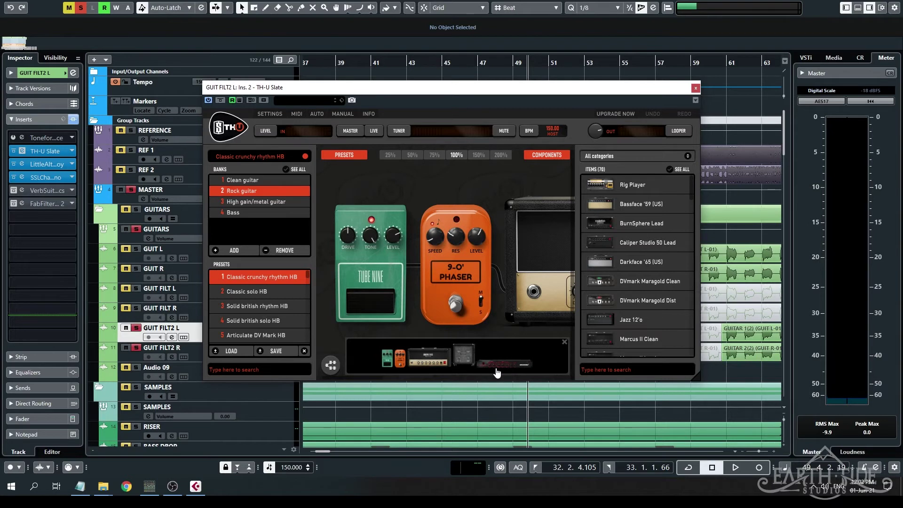
pyautogui.moveTo(472, 296)
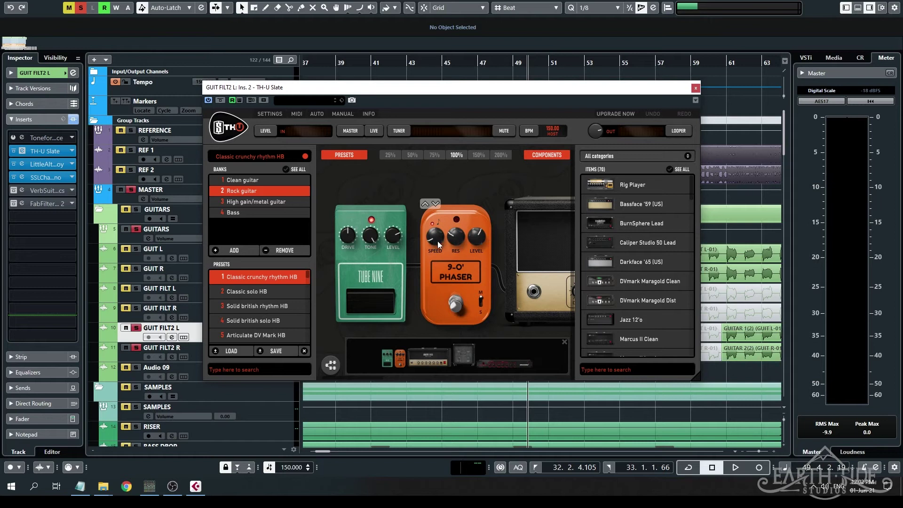
pyautogui.moveTo(525, 255)
pyautogui.press('space')
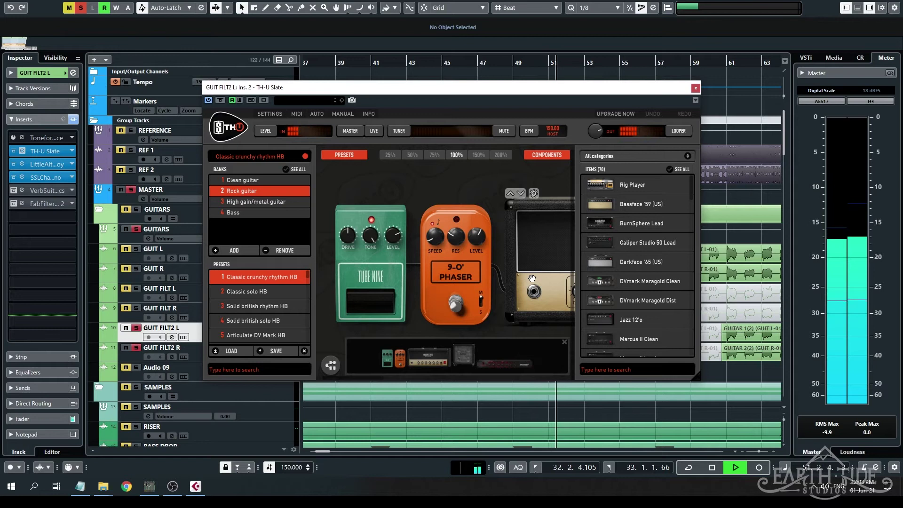
pyautogui.press('space')
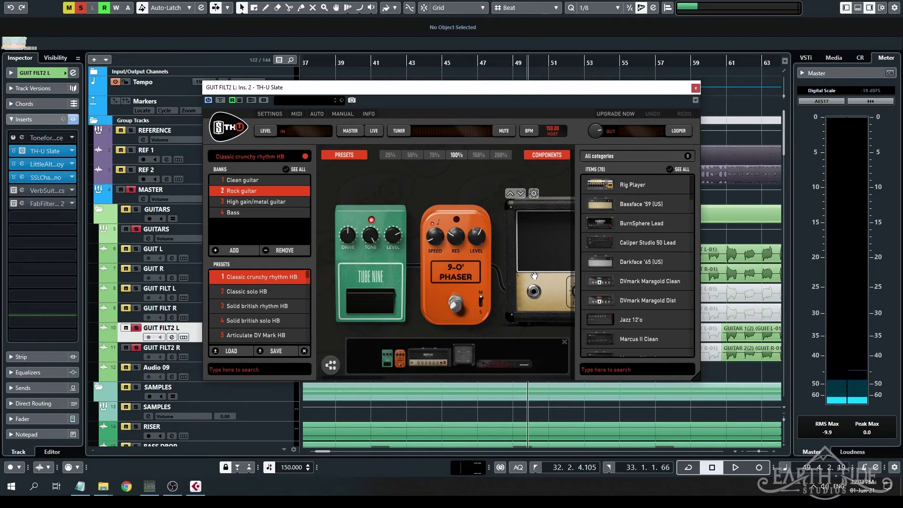
# Activate VerbSuite Classics on GUIT FILT2 L and GUIT FILT2 R and review the reverb settings on the R track
pyautogui.click(696, 87)
pyautogui.click(14, 191)
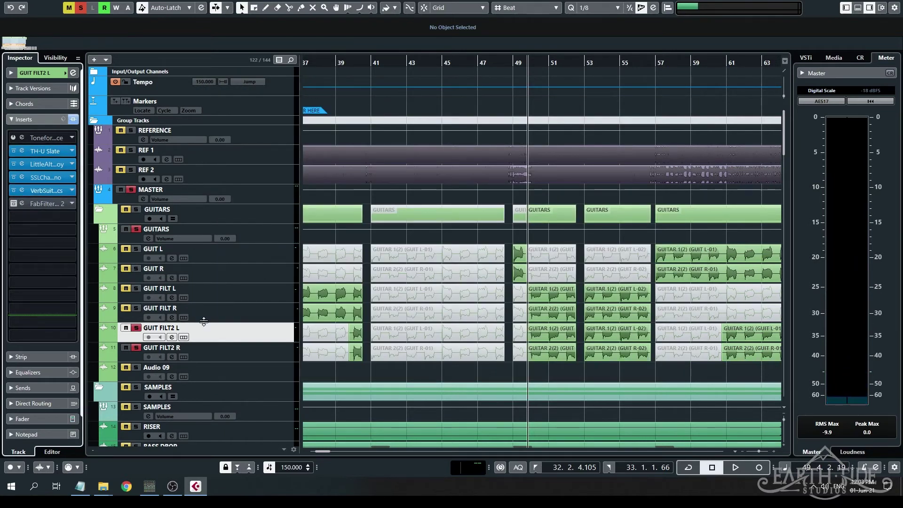
pyautogui.click(232, 347)
pyautogui.click(14, 191)
pyautogui.click(24, 192)
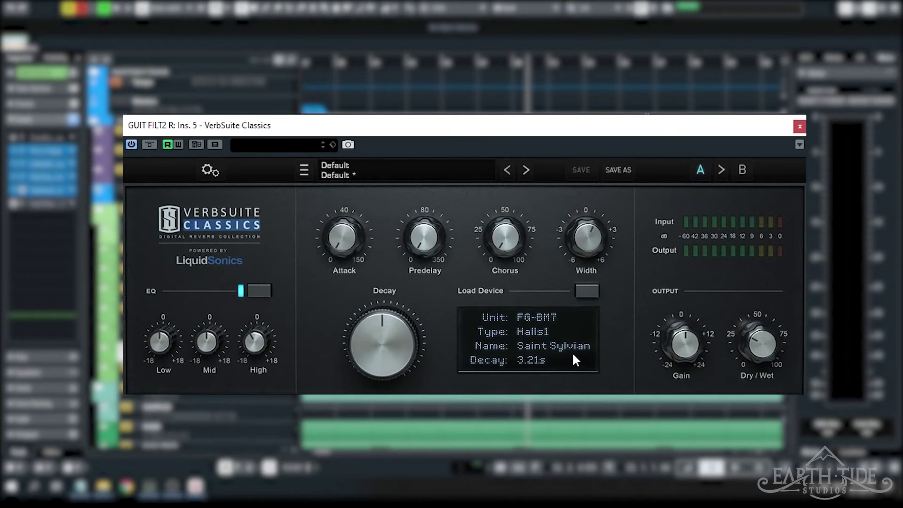
pyautogui.moveTo(754, 343)
pyautogui.moveTo(593, 226)
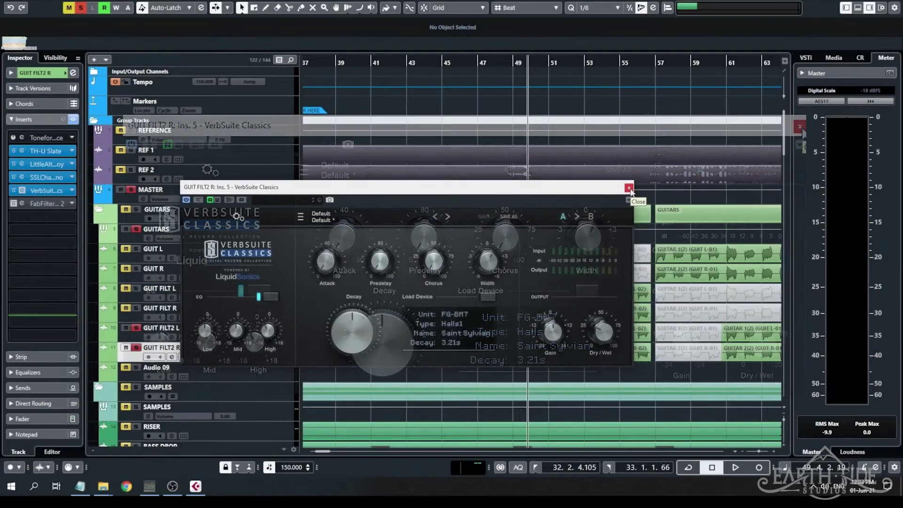
pyautogui.click(799, 126)
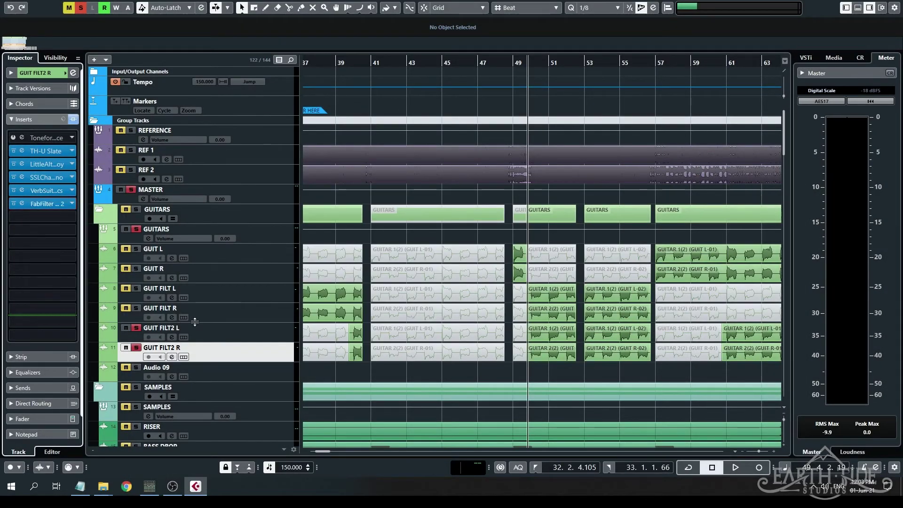
# Activate FabFilter Pro-Q 2 on the GUIT FILT2 tracks and audition the band-limited guitar on the L track
pyautogui.click(231, 337)
pyautogui.click(21, 203)
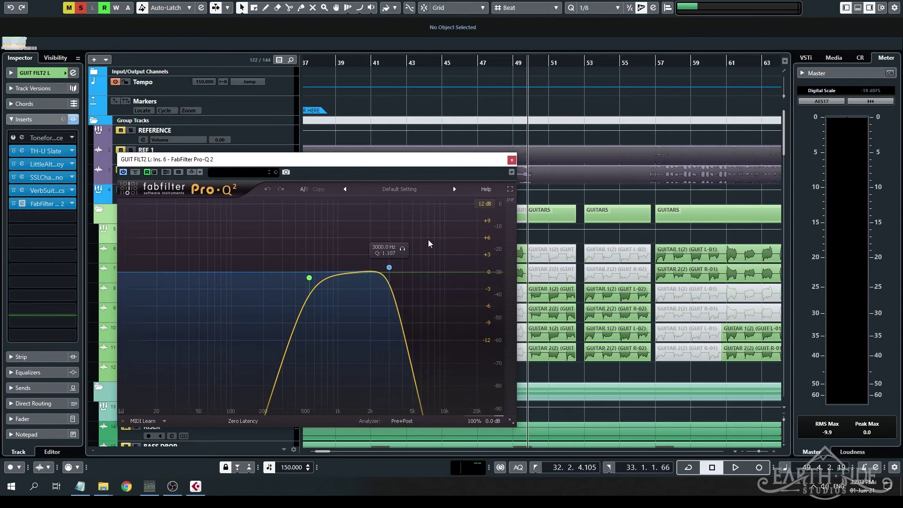
pyautogui.click(435, 165)
pyautogui.press('space')
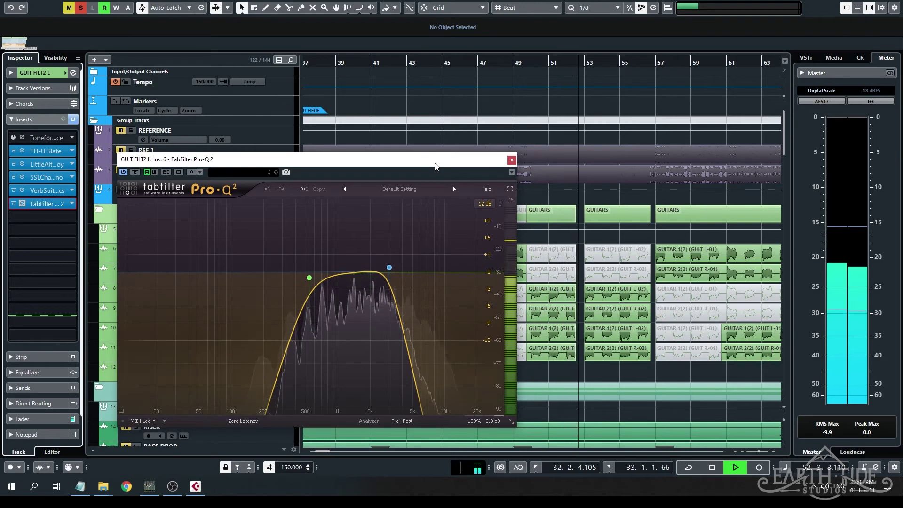
pyautogui.press('space')
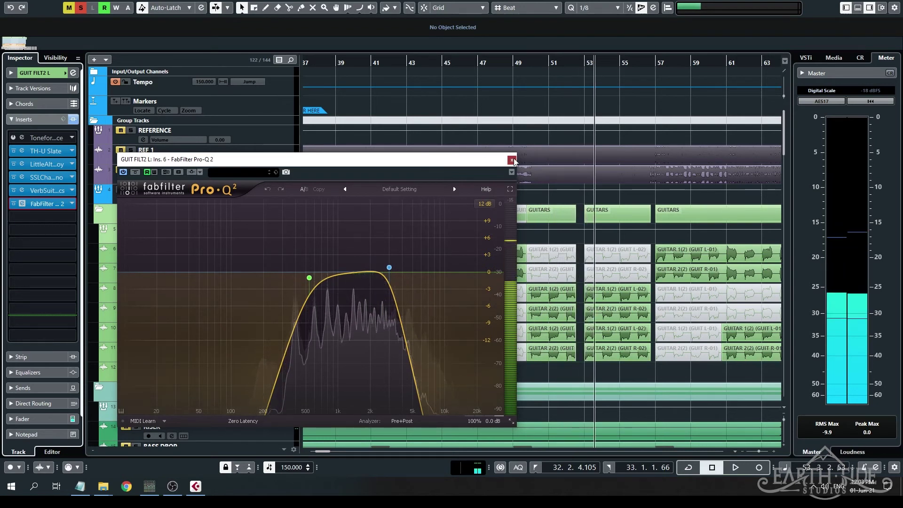
pyautogui.click(512, 160)
# Solo the GUITARS folder and play the filtered guitars from bar 9
pyautogui.click(137, 212)
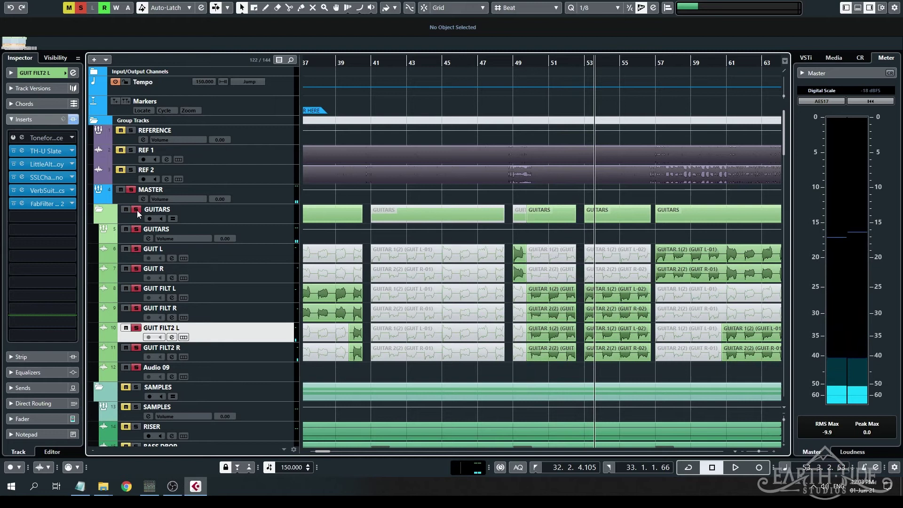
pyautogui.hscroll(-10, 551, 221)
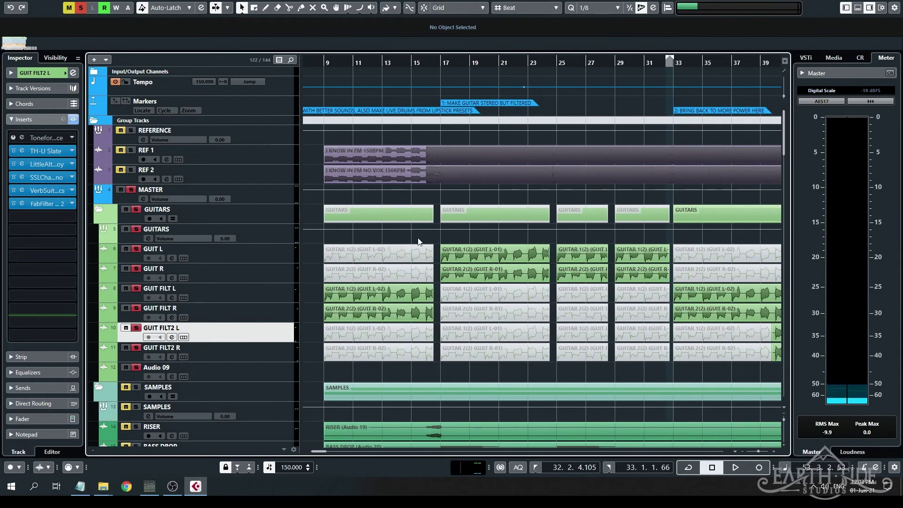
pyautogui.click(324, 61)
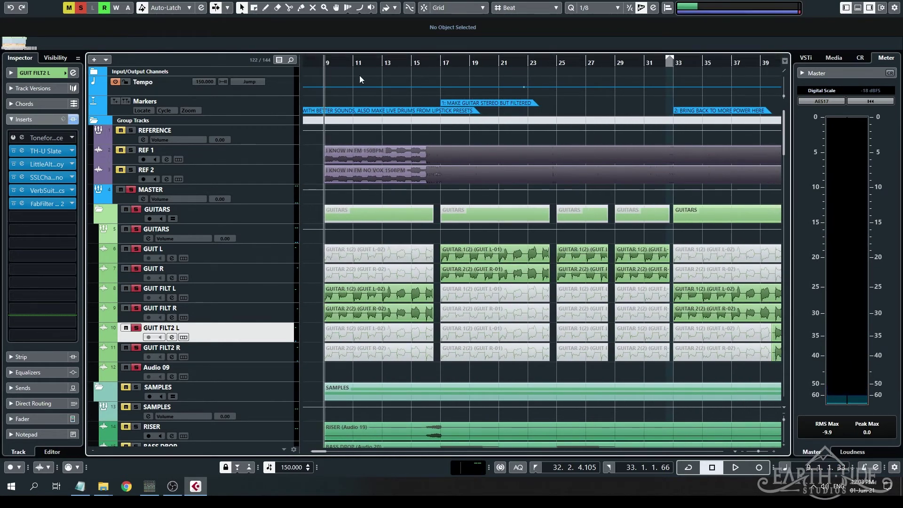
pyautogui.press('space')
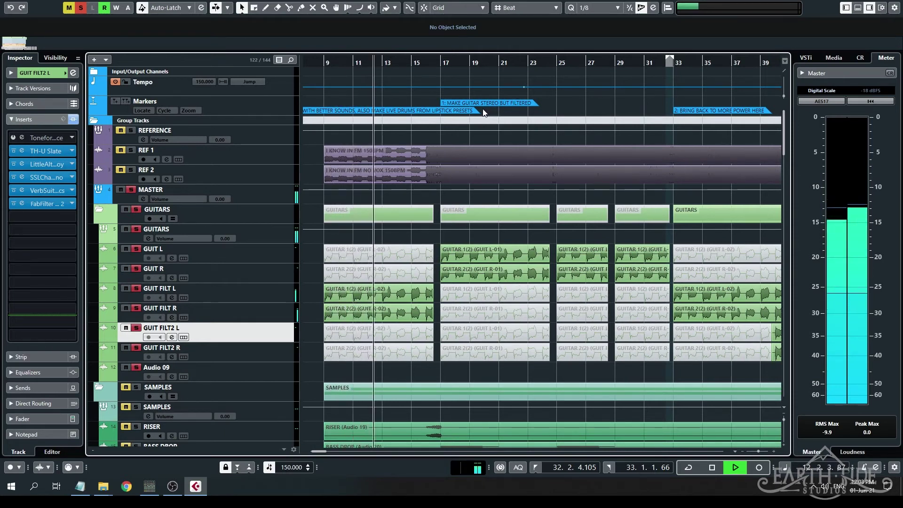
pyautogui.press('space')
# Play the soloed guitars from bar 16 through the change to the GUIT L and GUIT R parts at bar 17
pyautogui.click(433, 60)
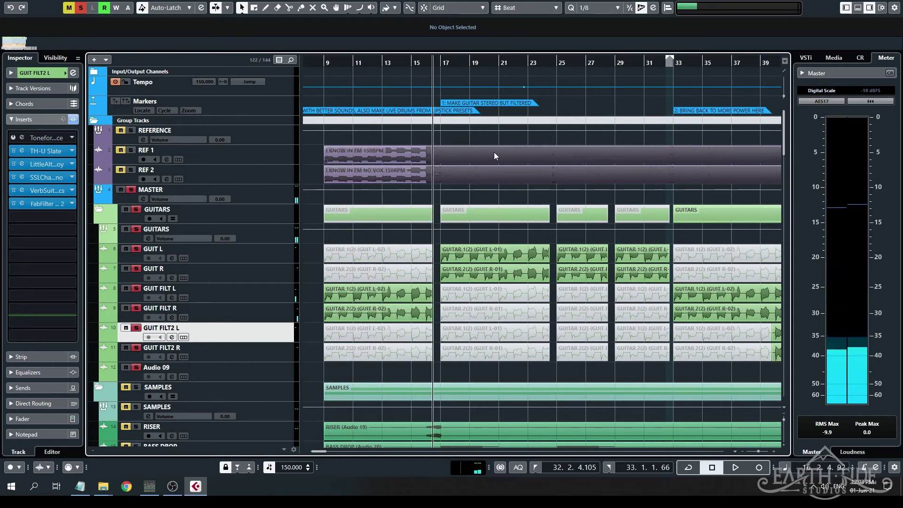
pyautogui.press('space')
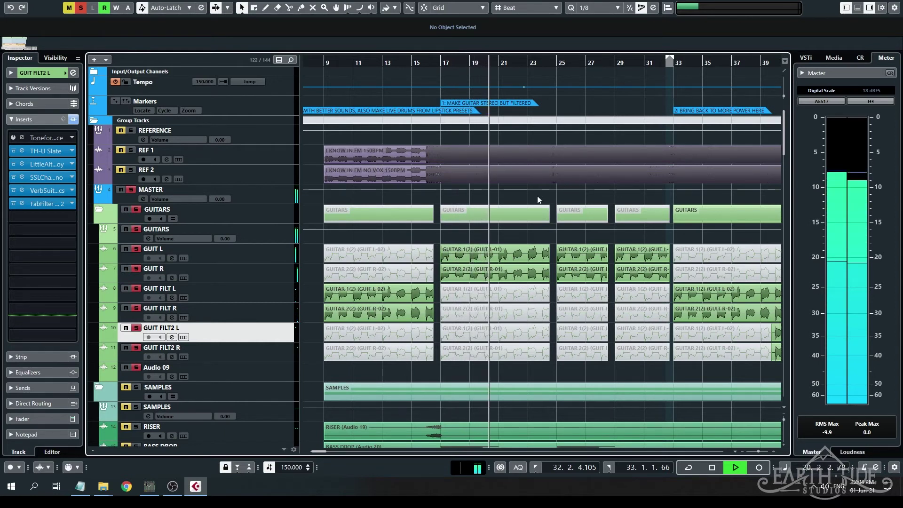
pyautogui.press('space')
# Play the soloed guitars from bar 38 to hear the GUIT FILT2 layer enter near bar 40
pyautogui.hscroll(5, 527, 165)
pyautogui.click(517, 66)
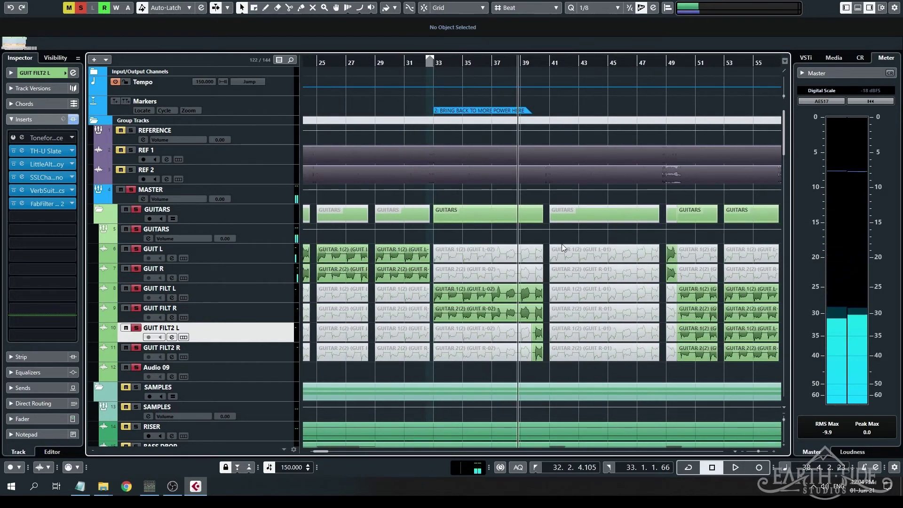
pyautogui.press('h')
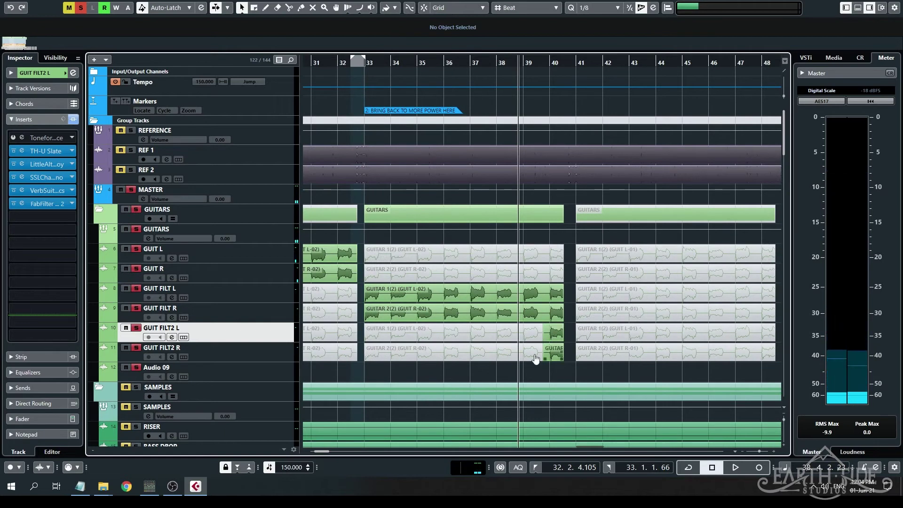
pyautogui.scroll(-2, 572, 325)
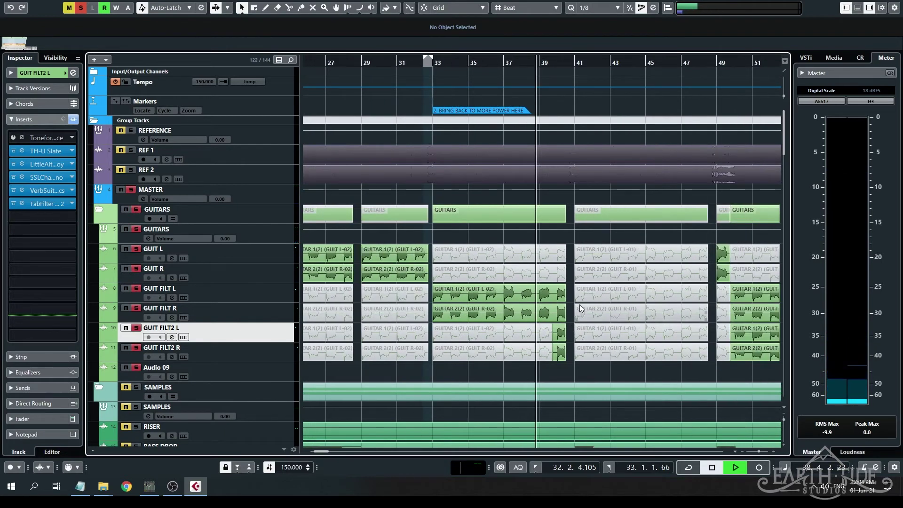
pyautogui.press('space')
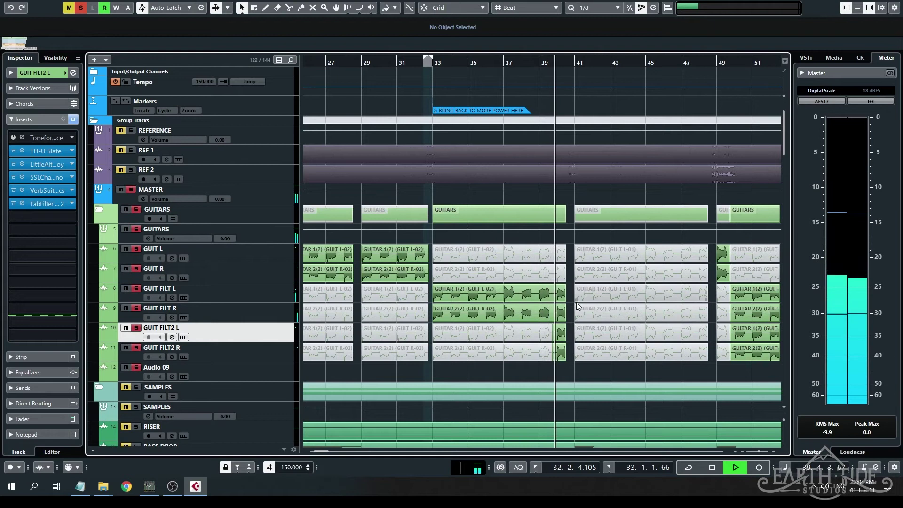
pyautogui.press('space')
# Play the soloed guitars from bar 48, clear all solos during playback and listen to the full mix up to bar 57
pyautogui.hscroll(5, 578, 306)
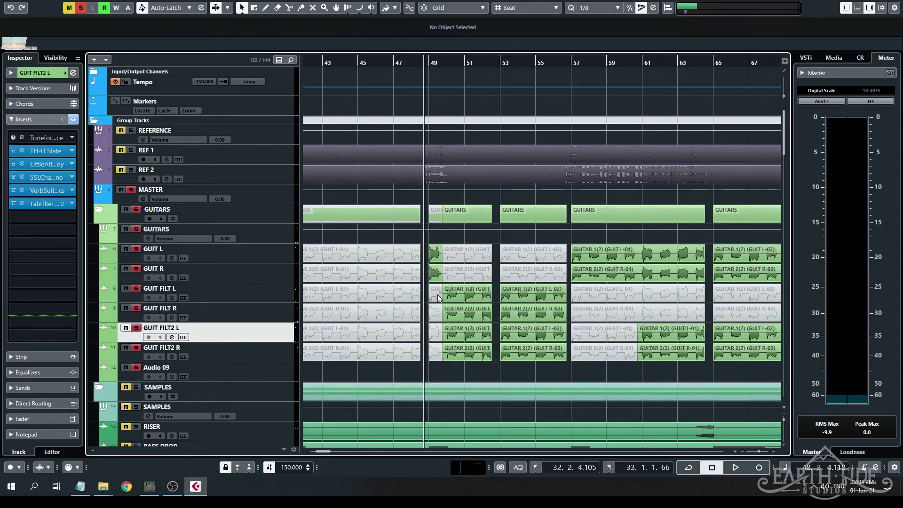
pyautogui.click(581, 214)
pyautogui.press('space')
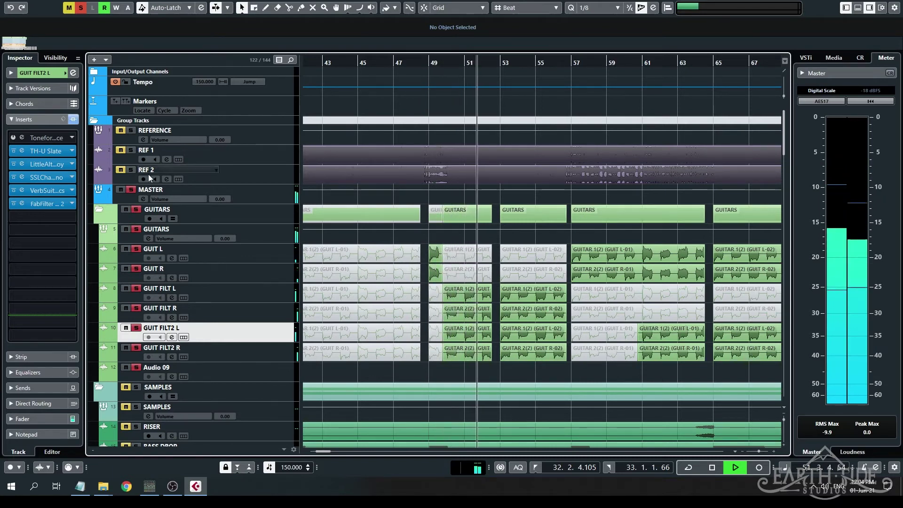
pyautogui.click(132, 190)
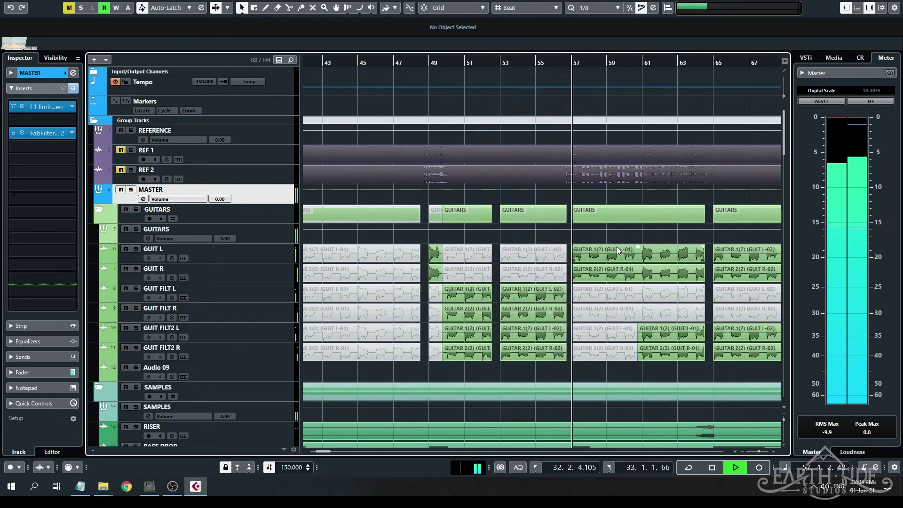
pyautogui.press('space')
# Mute the SYNTHS tracks and place the playback cursor at bar 16, just before the bass parts begin
pyautogui.keyDown('ctrl'); pyautogui.scroll(-2, 614, 246); pyautogui.keyUp('ctrl')
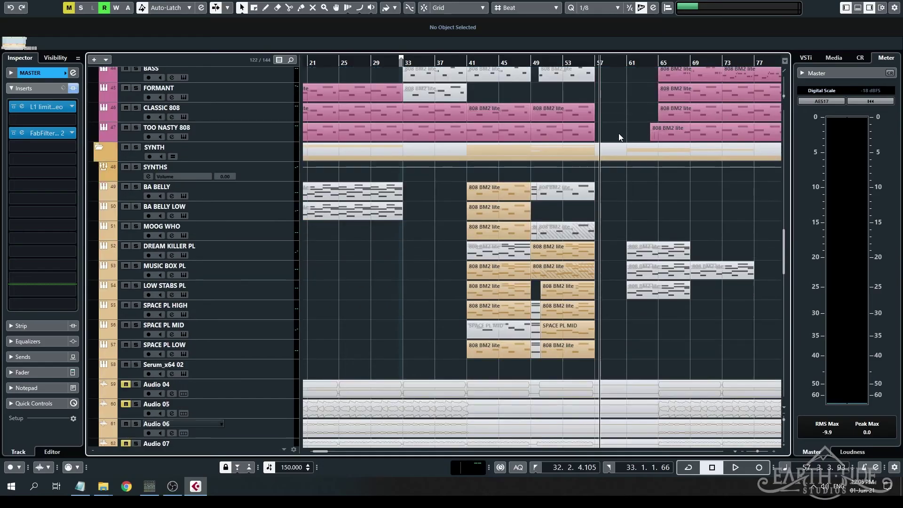
pyautogui.scroll(-3, 619, 134)
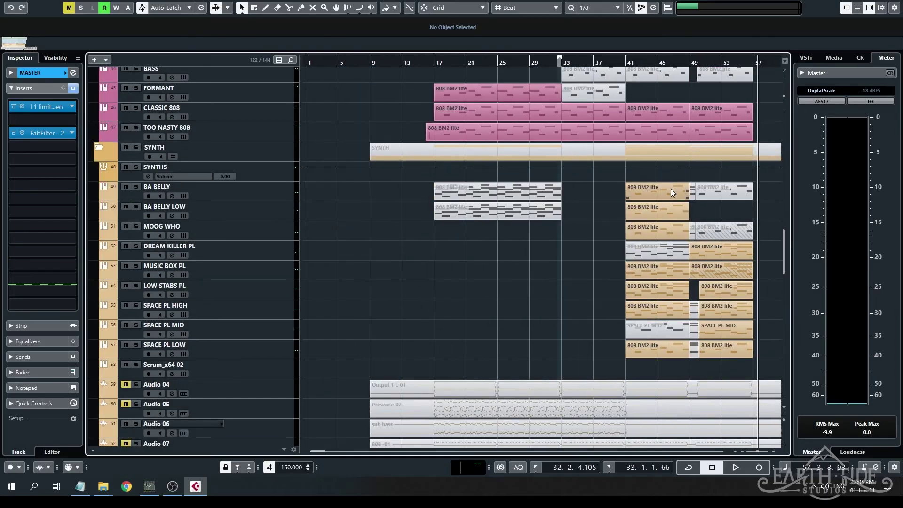
pyautogui.scroll(4, 588, 245)
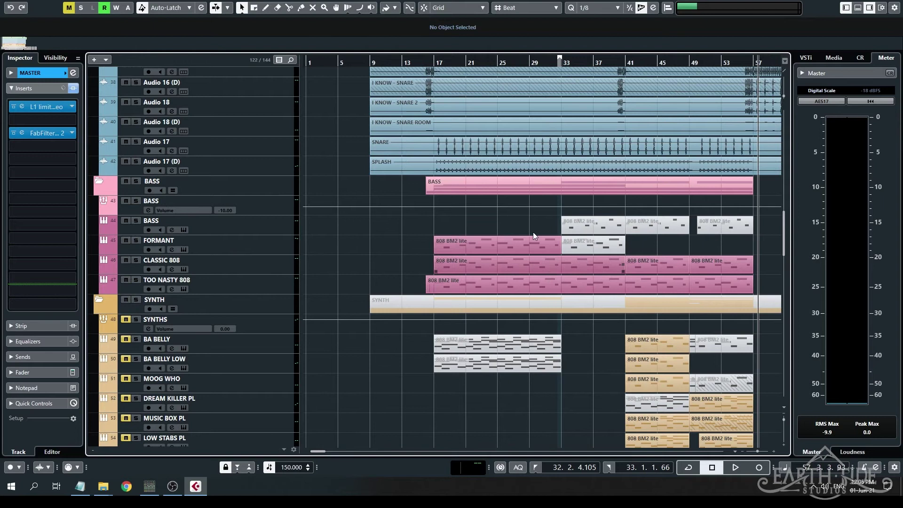
pyautogui.hscroll(3, 370, 199)
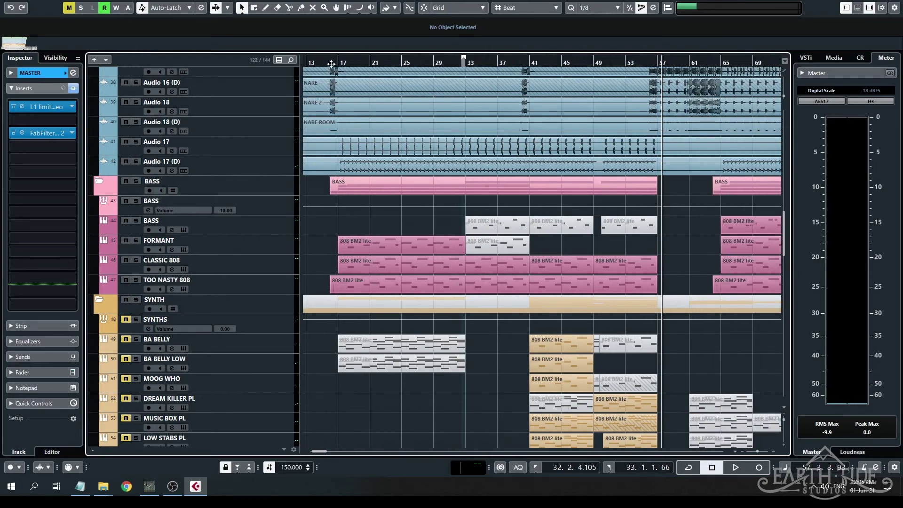
pyautogui.scroll(-2, 425, 247)
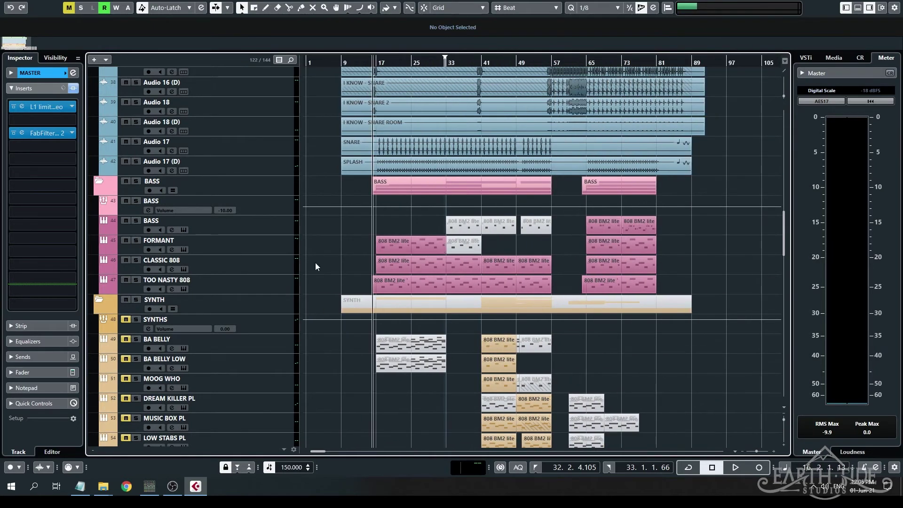
pyautogui.scroll(2, 360, 259)
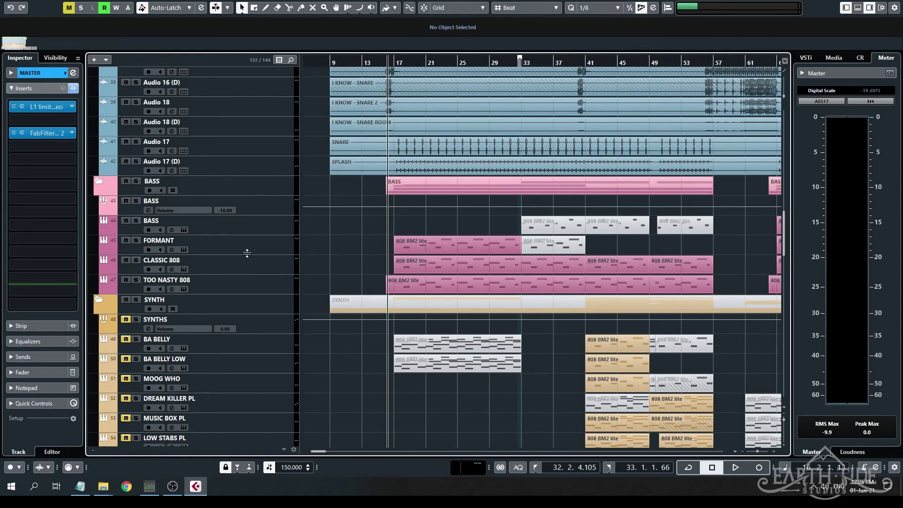
# Open the Serum instrument on the FORMANT track, solo the track and play its bass part
pyautogui.click(121, 240)
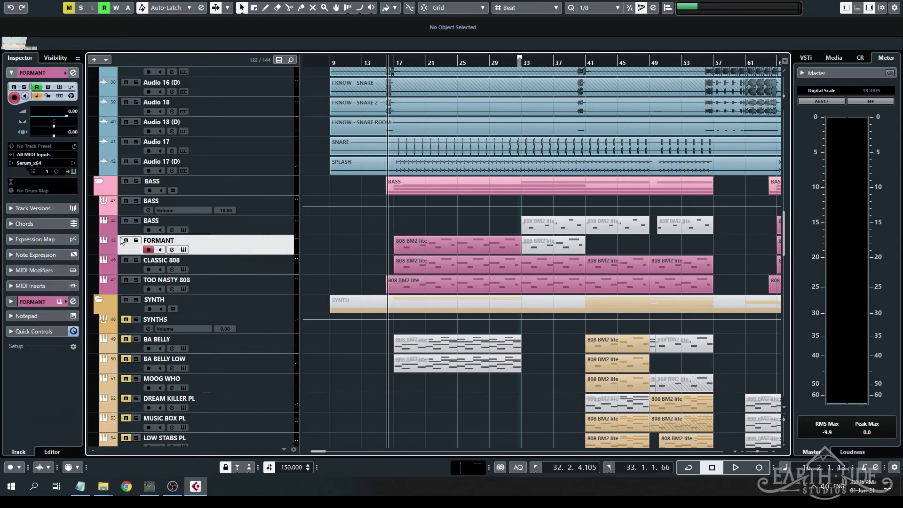
pyautogui.click(184, 250)
pyautogui.moveTo(640, 140); pyautogui.dragTo(653, 103)
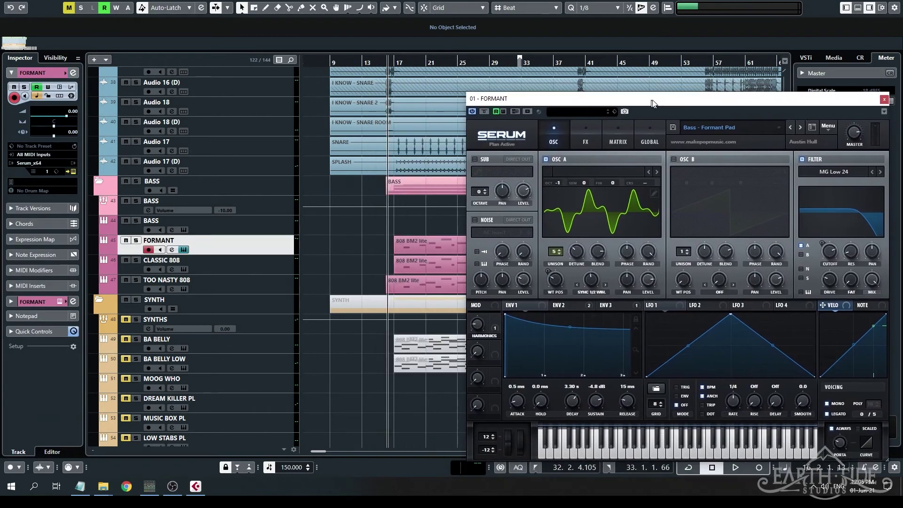
pyautogui.click(135, 240)
pyautogui.scroll(2, 407, 242)
pyautogui.scroll(1, 406, 241)
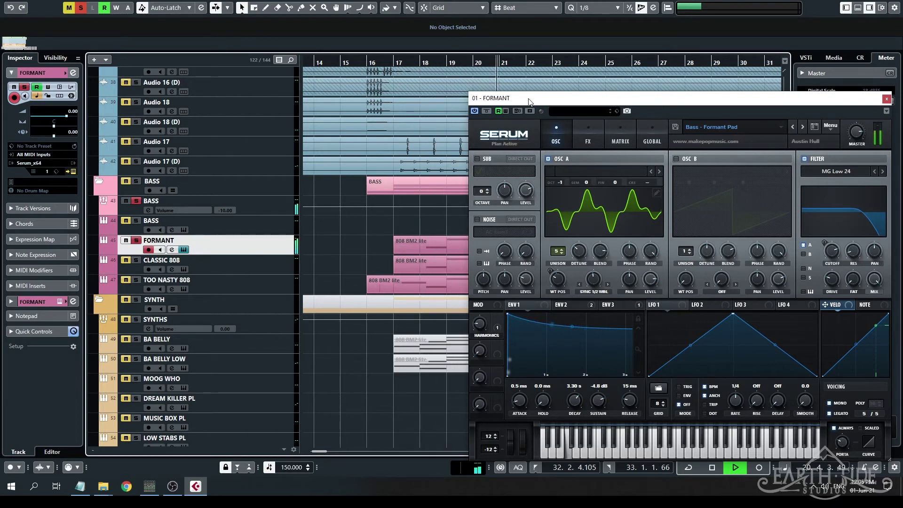
# Move the solo from FORMANT to CLASSIC 808, open its Serum instrument and play the part up to bar 28
pyautogui.press('space')
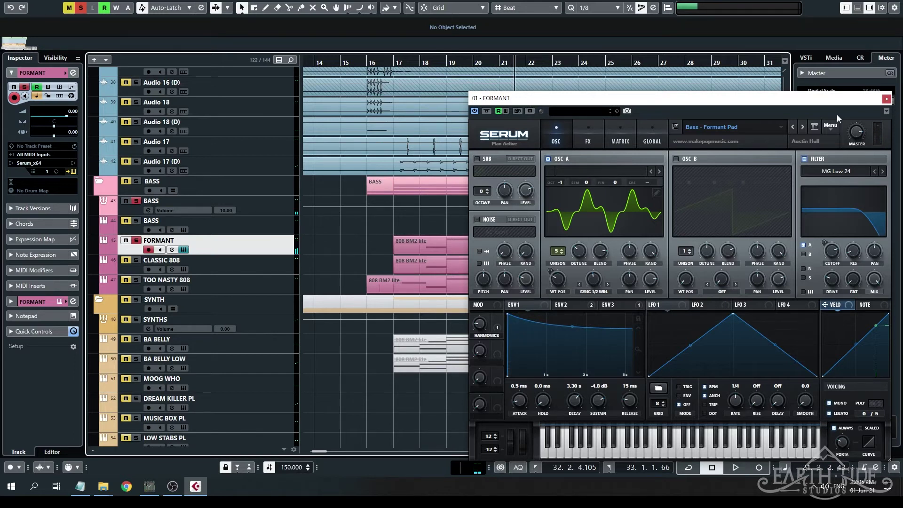
pyautogui.click(887, 99)
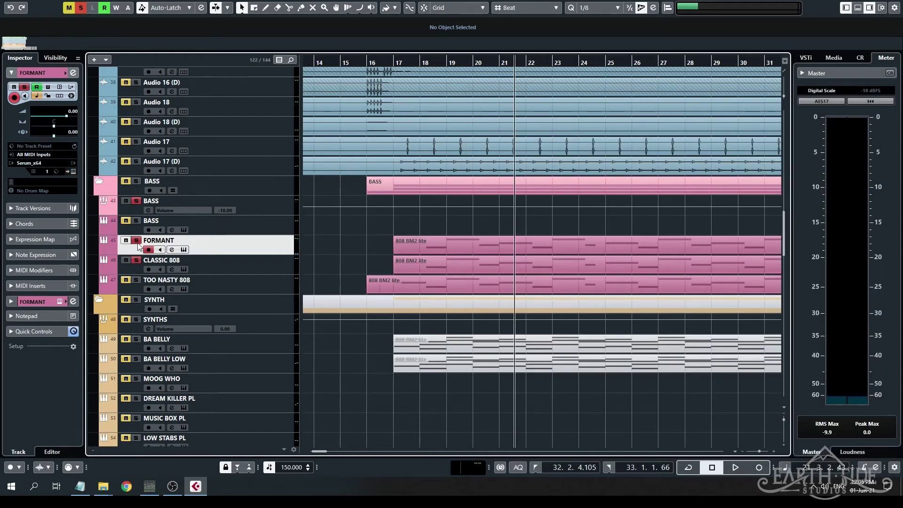
pyautogui.hscroll(3, 396, 225)
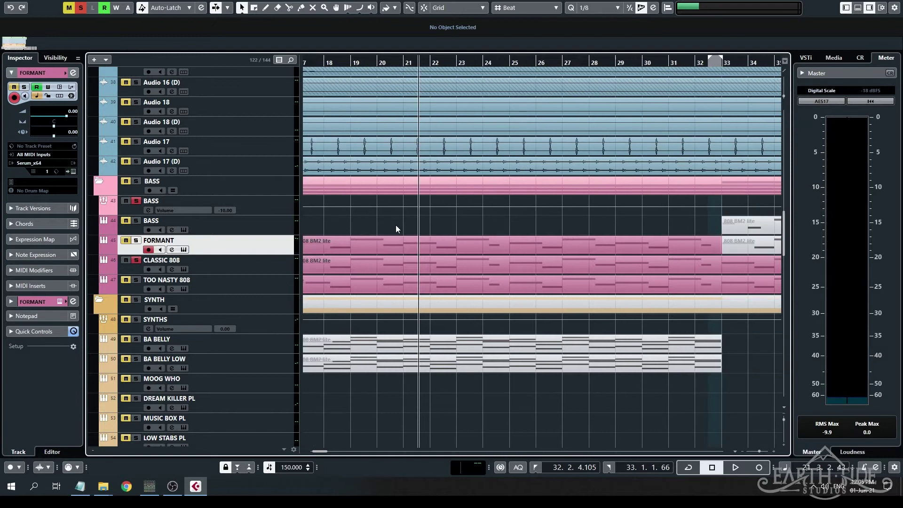
pyautogui.click(184, 269)
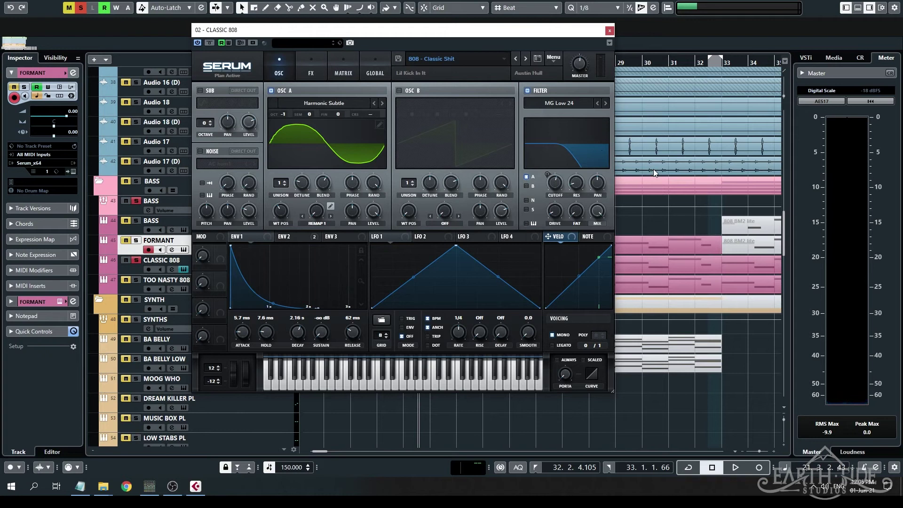
pyautogui.press('space')
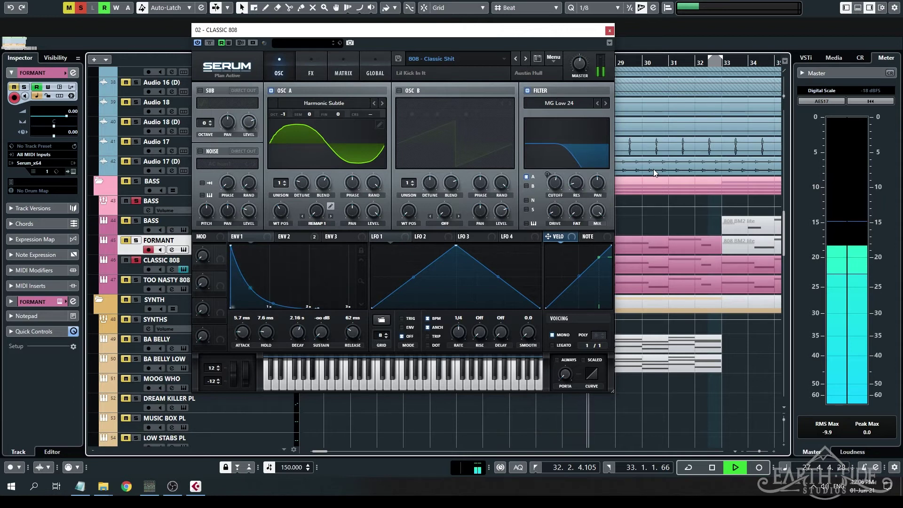
pyautogui.press('space')
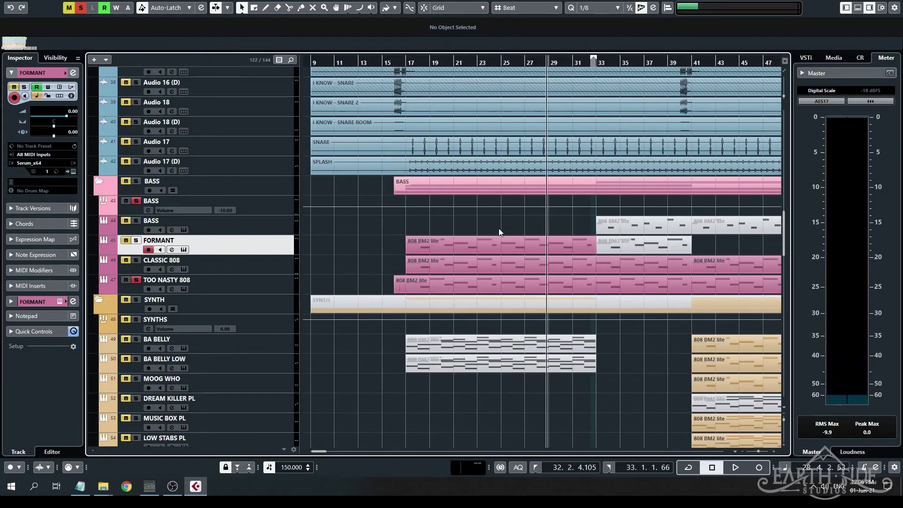
# Open Serum on the soloed TOO NASTY 808 track, play it from bar 17 and bring in all bass layers during playback
pyautogui.click(183, 289)
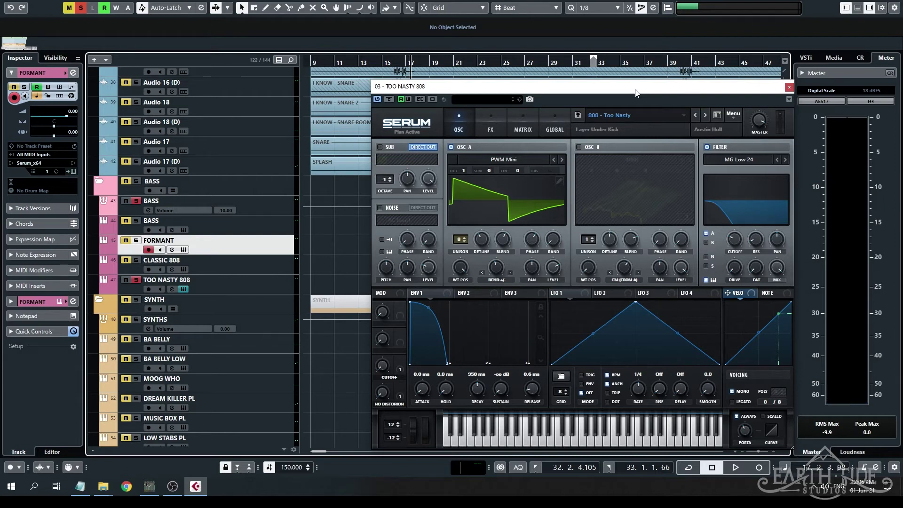
pyautogui.press('space')
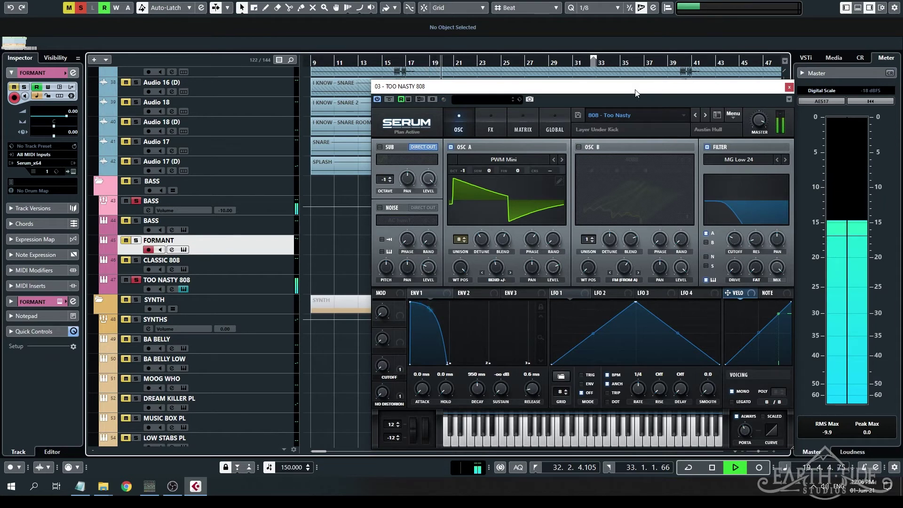
pyautogui.click(136, 202)
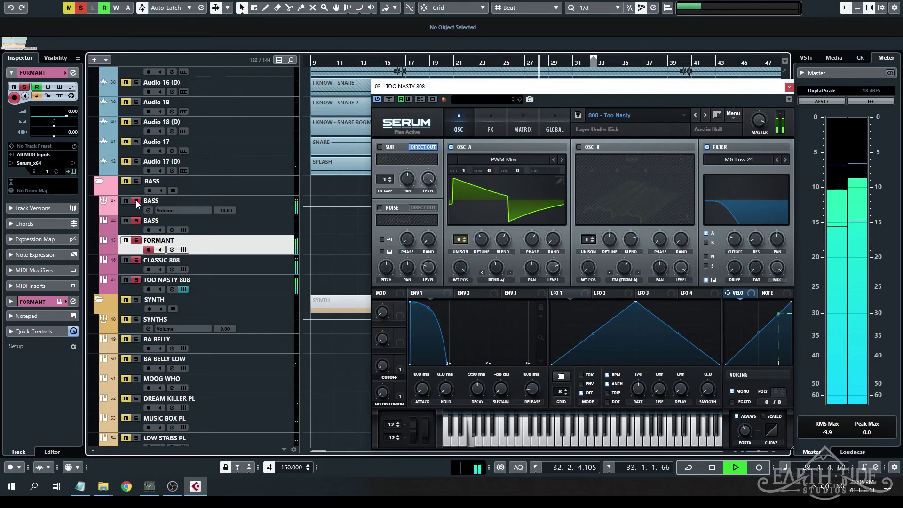
pyautogui.press('space')
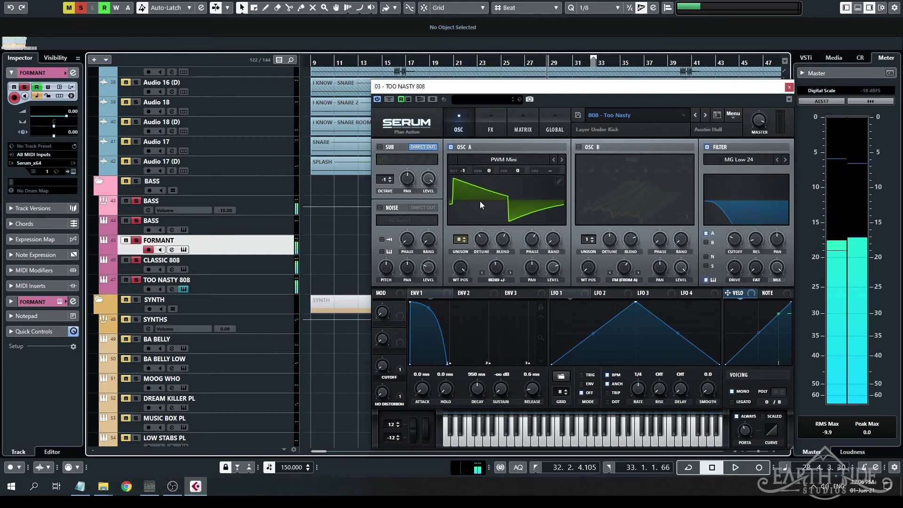
pyautogui.click(789, 87)
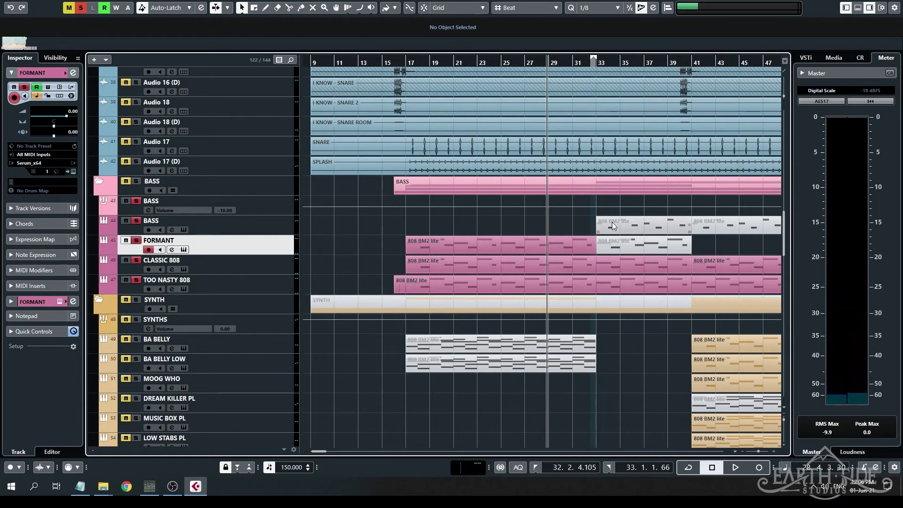
# Place the playback cursor at bar 64, solo the BASS instrument track and open its PunkBass instrument in Kontakt
pyautogui.hscroll(10, 579, 230)
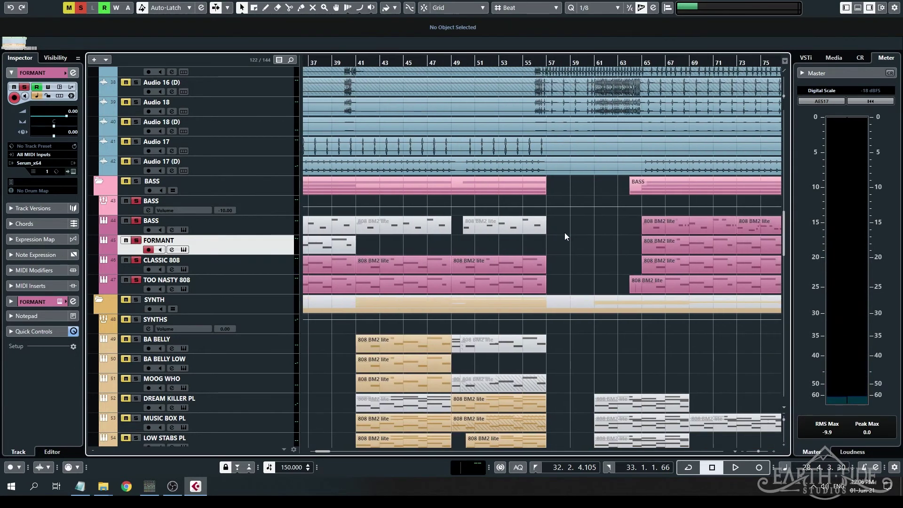
pyautogui.click(493, 62)
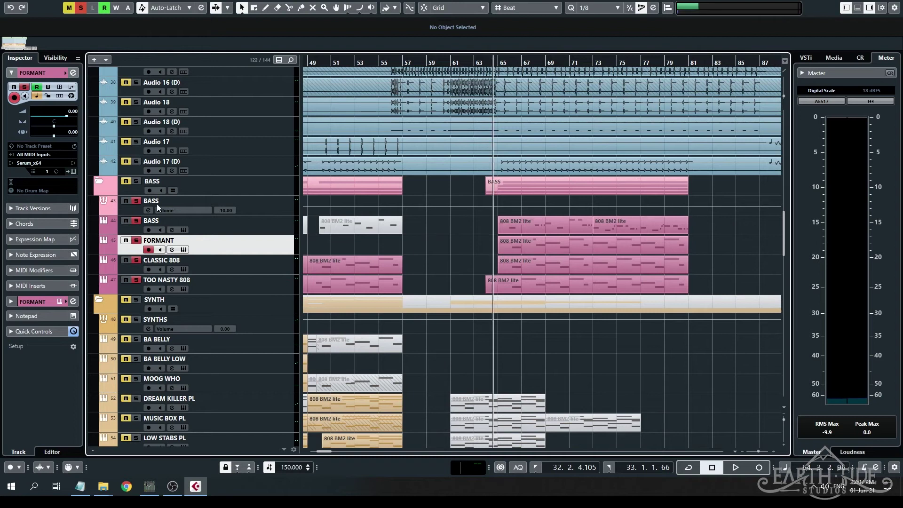
pyautogui.press('s')
pyautogui.press('m')
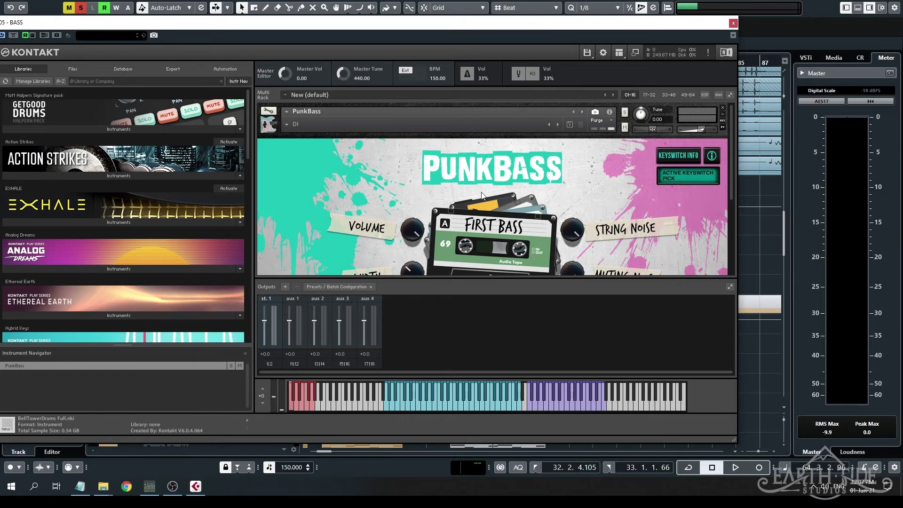
# Examine the PunkBass amplifier, picking and tone controls, close the instrument and play the soloed BASS part up to bar 73
pyautogui.scroll(-5, 652, 230)
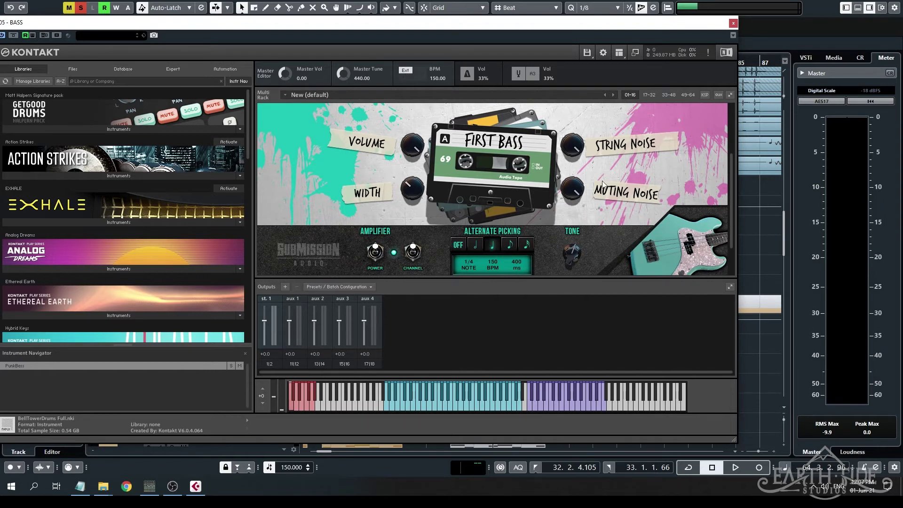
pyautogui.click(733, 24)
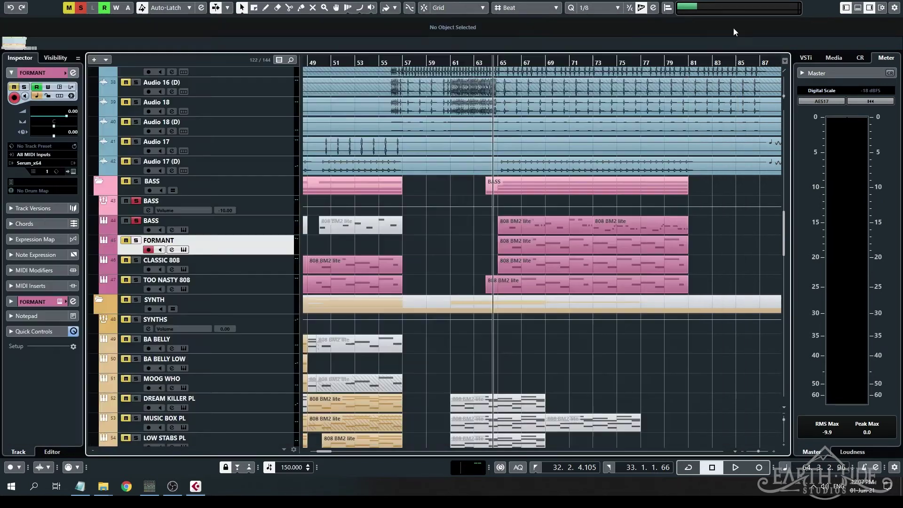
pyautogui.press('space')
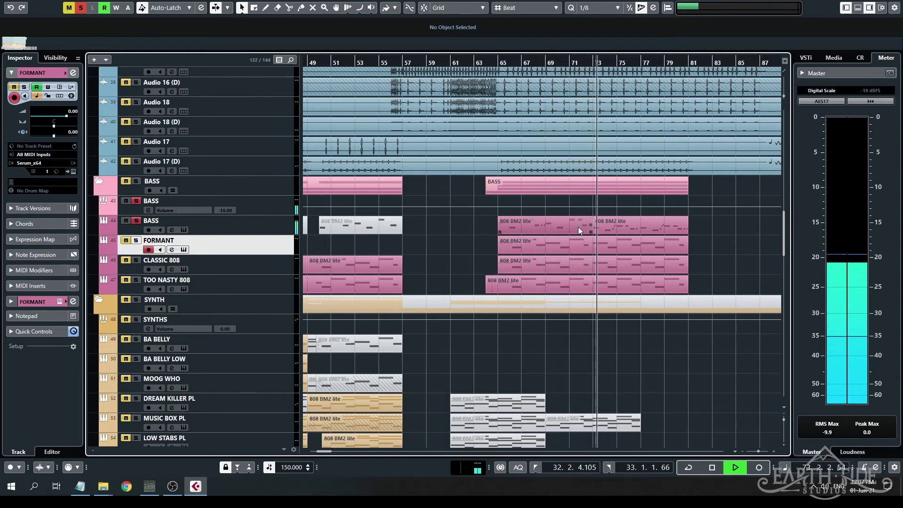
pyautogui.press('space')
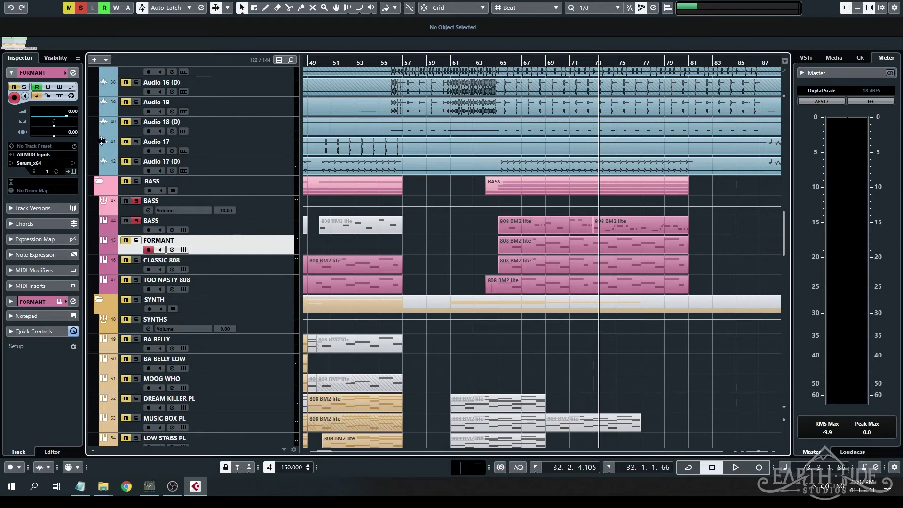
# Solo the bass, drum and guitar tracks together and play them from bar 65
pyautogui.click(81, 8)
pyautogui.click(499, 69)
pyautogui.click(136, 181)
pyautogui.scroll(10, 140, 184)
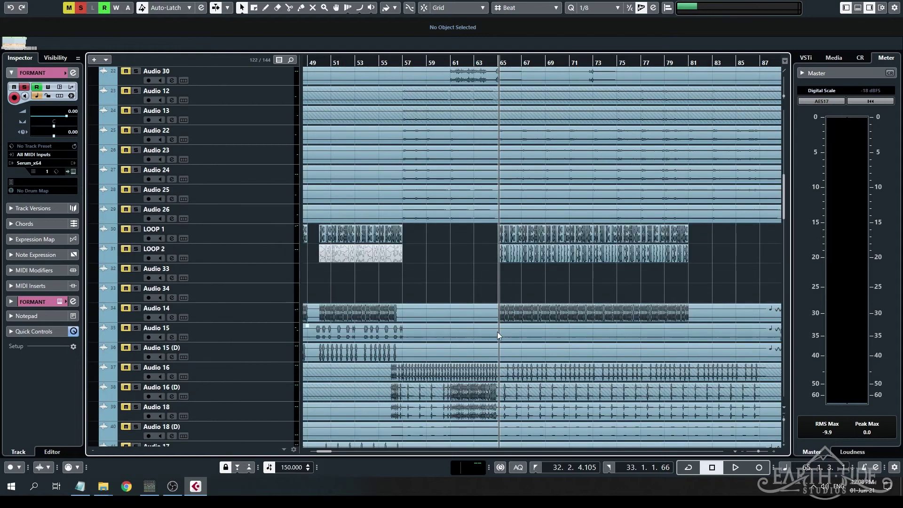
pyautogui.scroll(6, 153, 187)
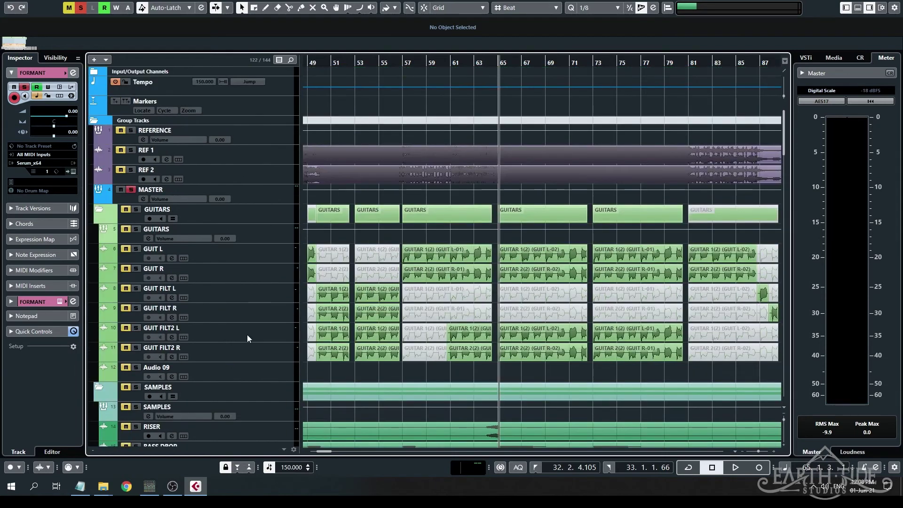
pyautogui.click(136, 209)
pyautogui.scroll(-16, 431, 284)
pyautogui.press('space')
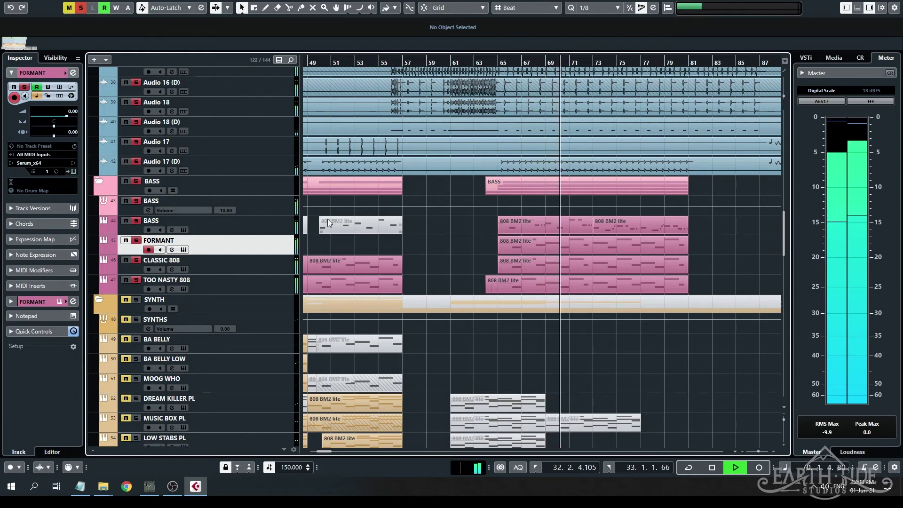
# Set the BASS group's volume to -5.00 during playback and stop at bar 73
pyautogui.scroll(5, 224, 210)
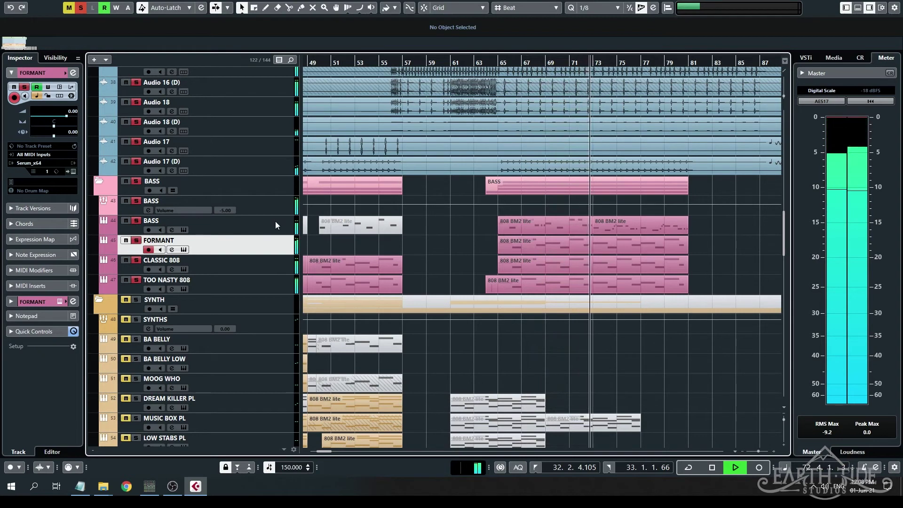
pyautogui.press('space')
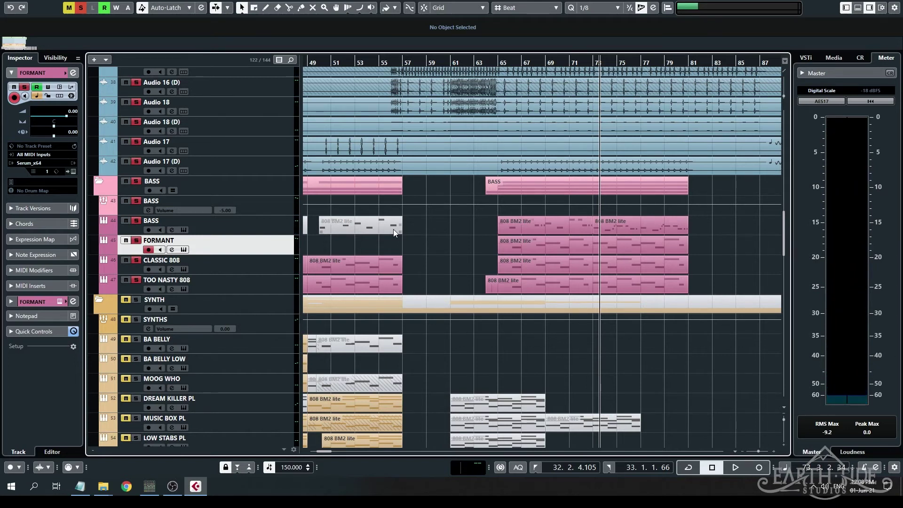
# Clear all solos, unmute the synth tracks and place the playback cursor at bar 37, ahead of the synth section
pyautogui.hscroll(-4, 517, 278)
pyautogui.scroll(-5, 506, 292)
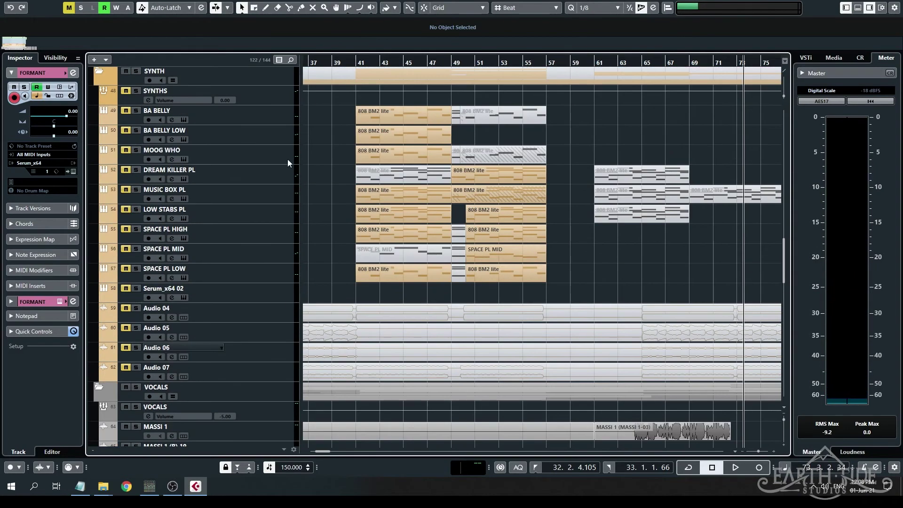
pyautogui.hscroll(-3, 469, 185)
pyautogui.click(464, 77)
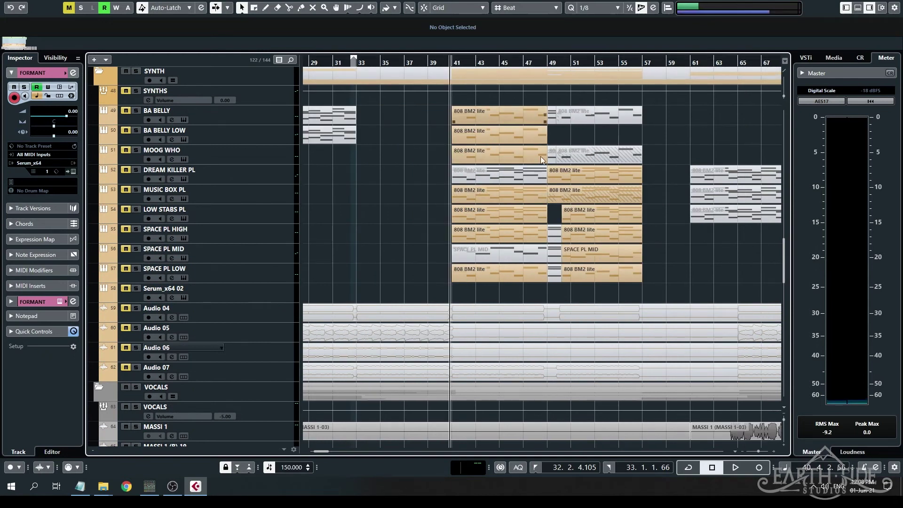
pyautogui.scroll(4, 428, 216)
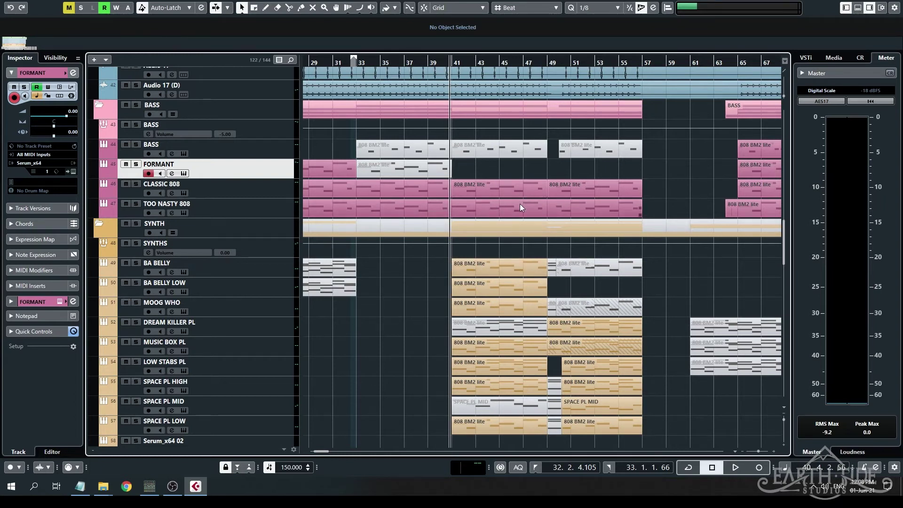
pyautogui.click(399, 65)
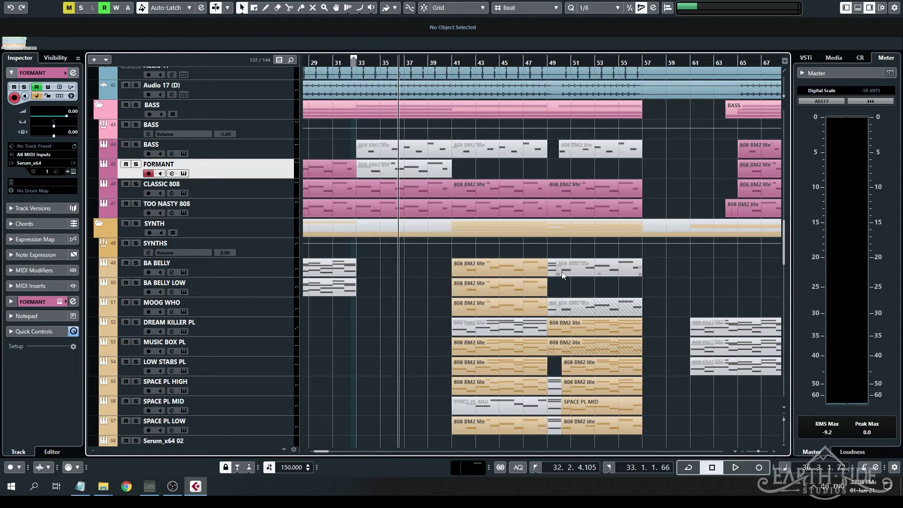
pyautogui.click(410, 60)
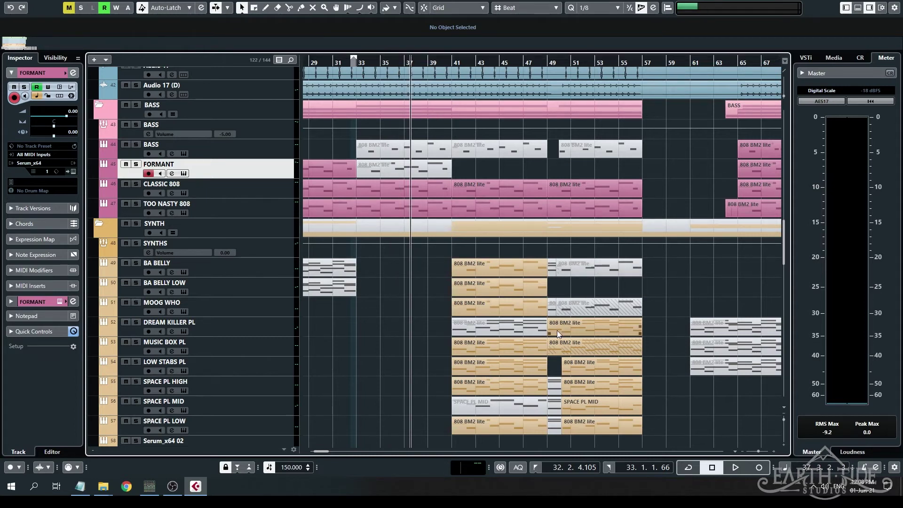
# Play the full mix from bar 39 through the synth section's entry, stopping at bar 51
pyautogui.scroll(20, 557, 330)
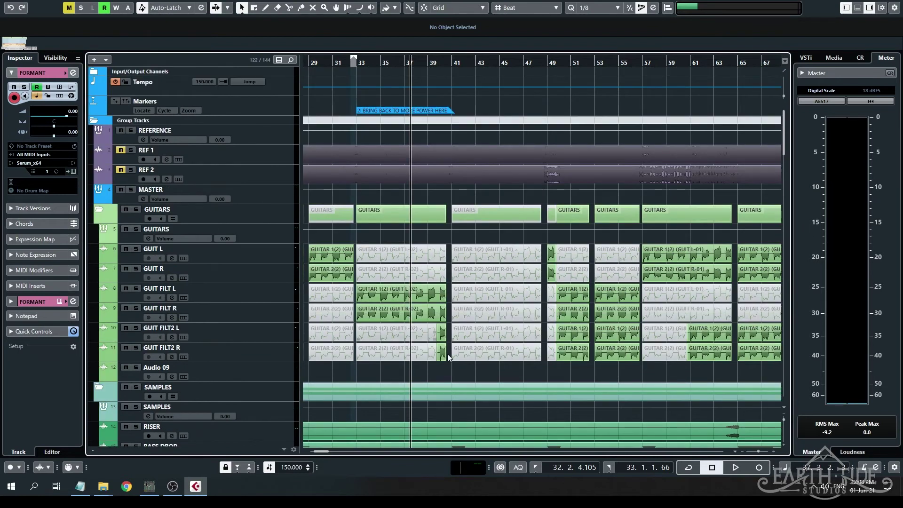
pyautogui.scroll(-20, 559, 255)
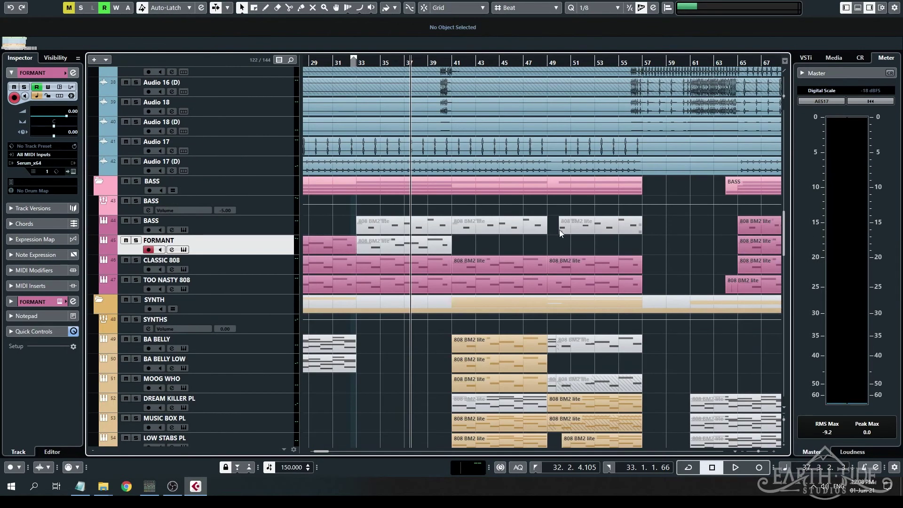
pyautogui.scroll(-3, 493, 199)
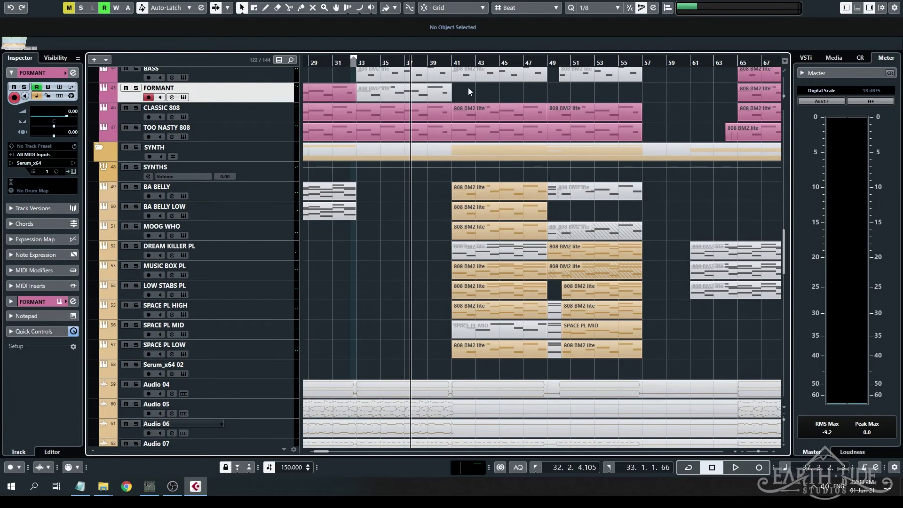
pyautogui.click(436, 60)
pyautogui.press('space')
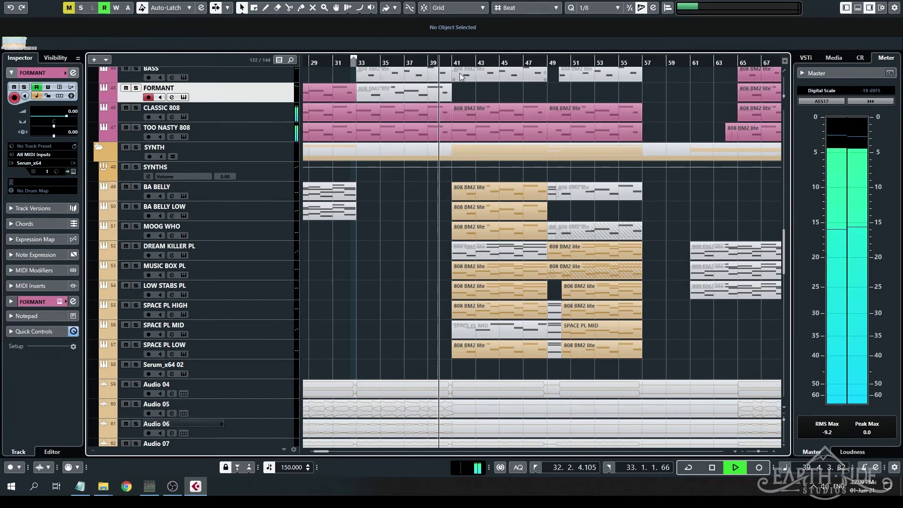
pyautogui.scroll(-10, 450, 149)
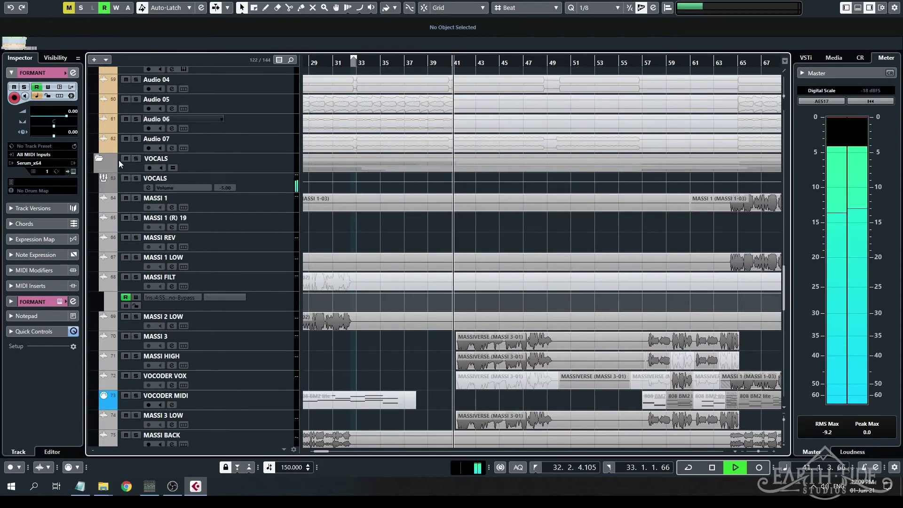
pyautogui.scroll(10, 520, 208)
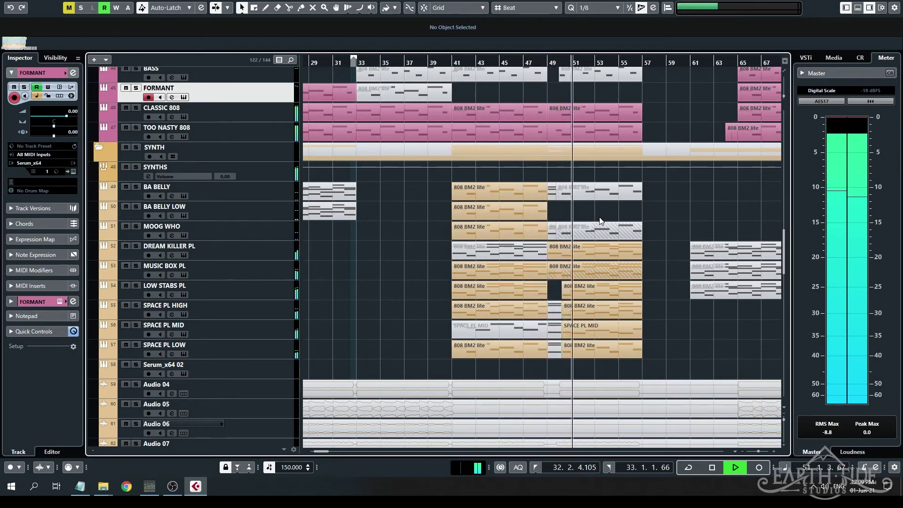
pyautogui.press('space')
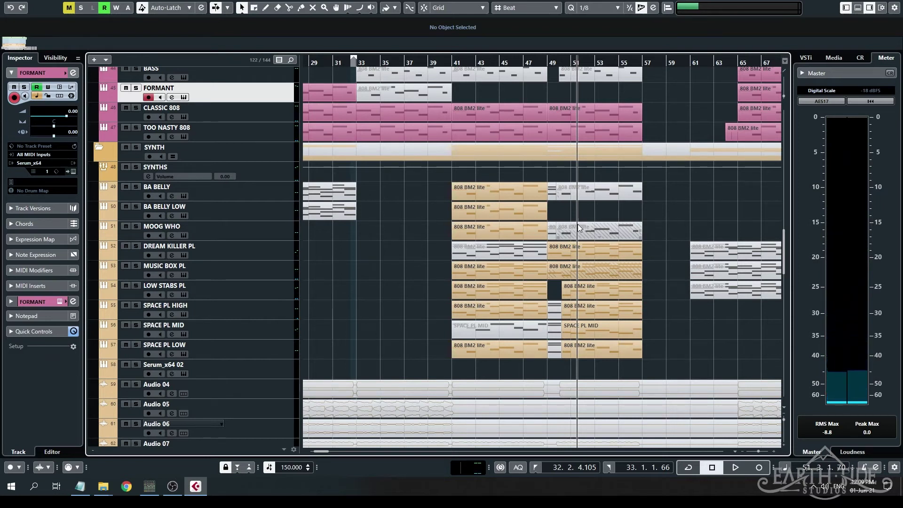
# Solo the BA BELLY track, open its Serum instrument and play the part from bar 41, stopping at bar 45
pyautogui.scroll(4, 560, 299)
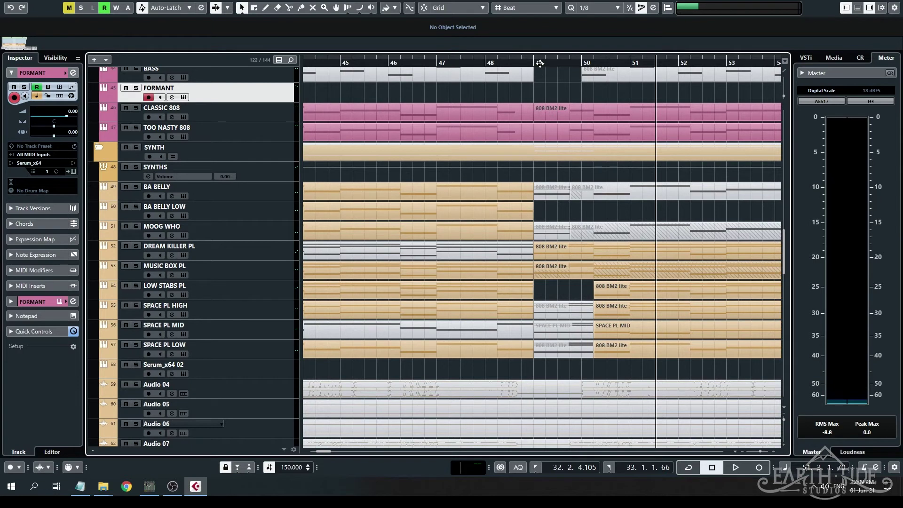
pyautogui.scroll(-3, 550, 188)
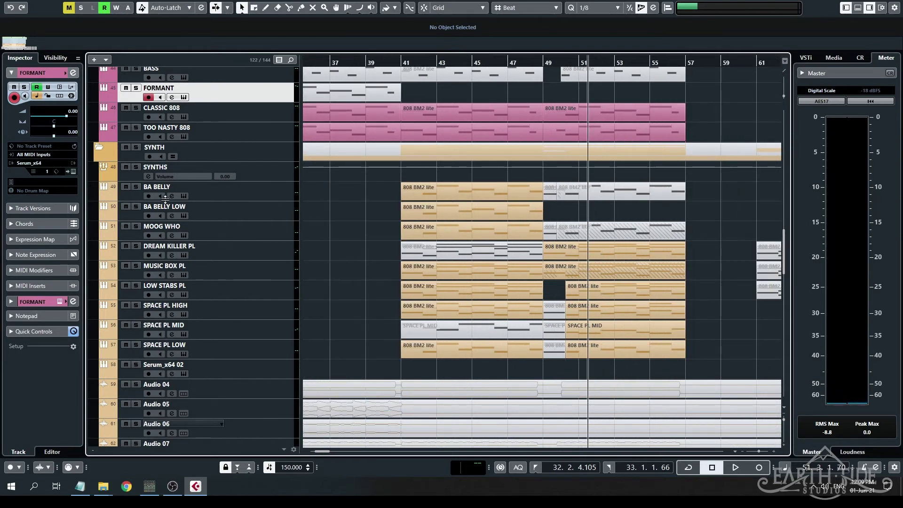
pyautogui.click(136, 186)
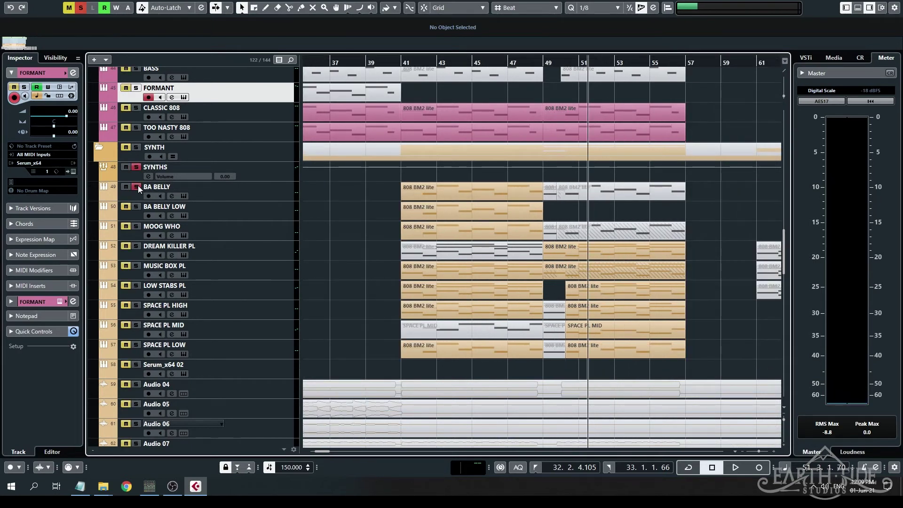
pyautogui.click(183, 196)
pyautogui.moveTo(403, 62); pyautogui.dragTo(399, 227)
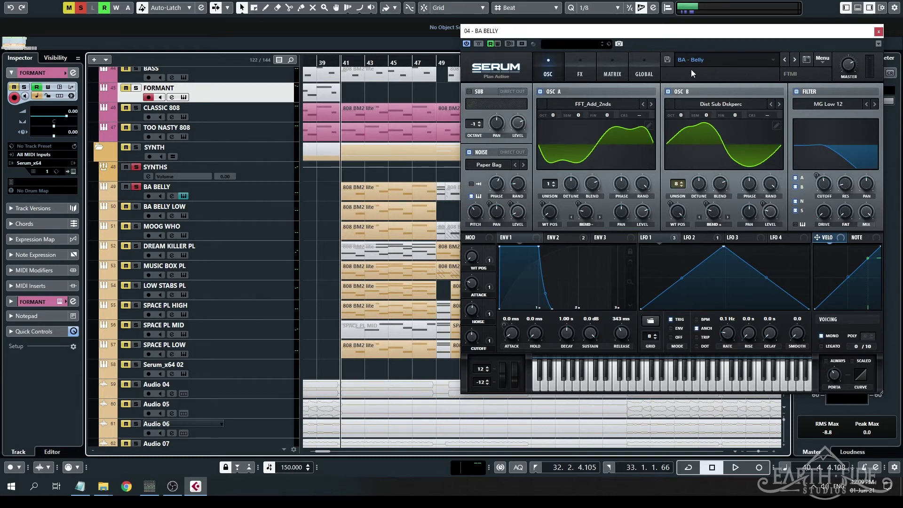
pyautogui.press('space')
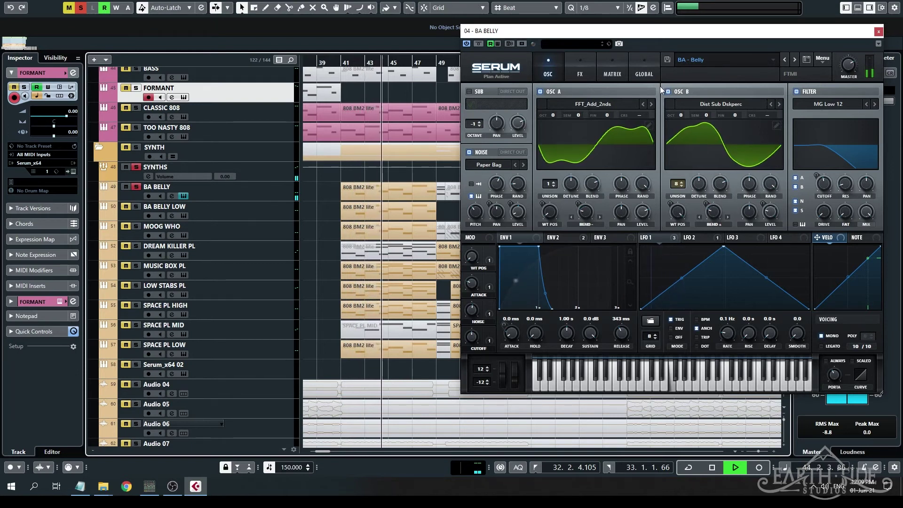
pyautogui.press('space')
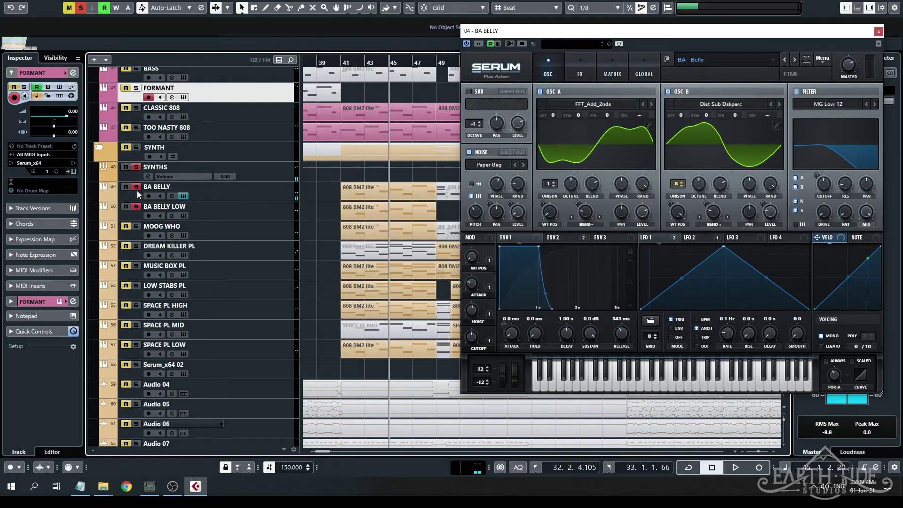
# Solo BA BELLY LOW in place of BA BELLY and play it from bar 41, stopping at bar 46
pyautogui.click(271, 214)
pyautogui.press('KP_0')
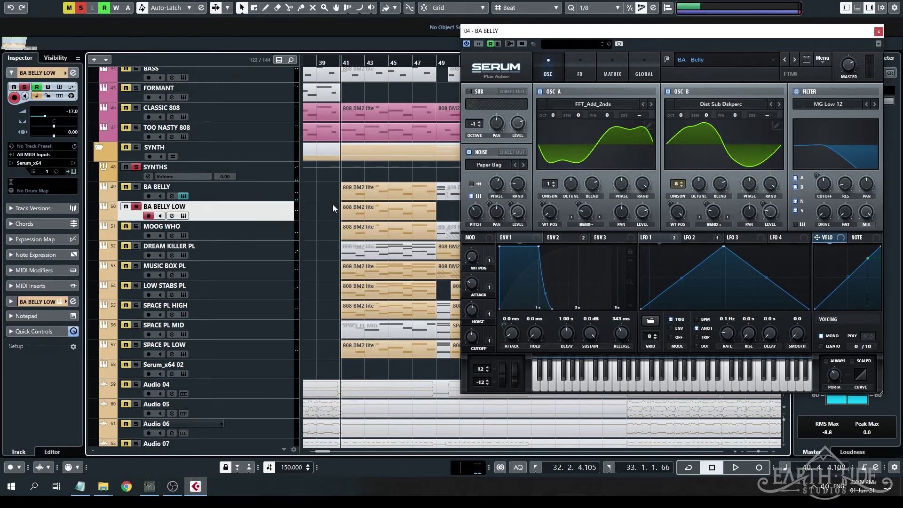
pyautogui.press('space')
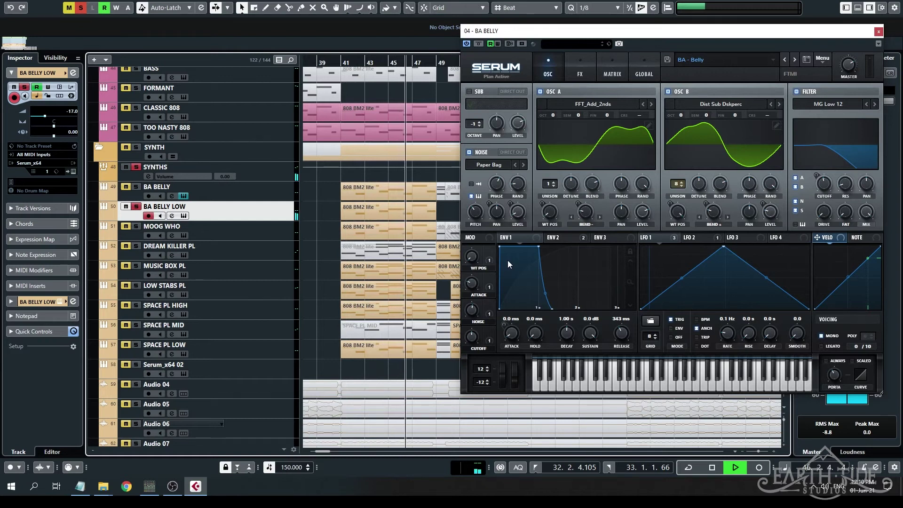
pyautogui.press('space')
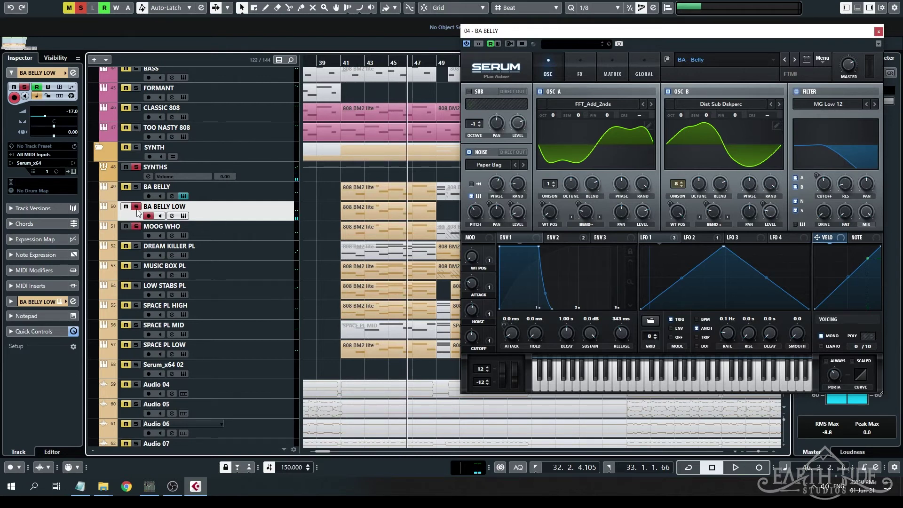
# Solo only MOOG WHO, open its Serum instrument and play the part from bar 41, stopping at bar 45
pyautogui.click(184, 235)
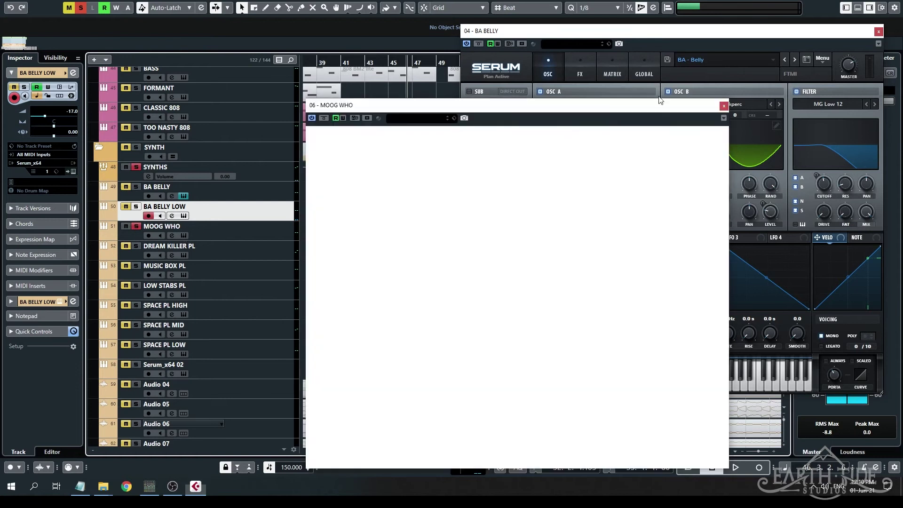
pyautogui.press('space')
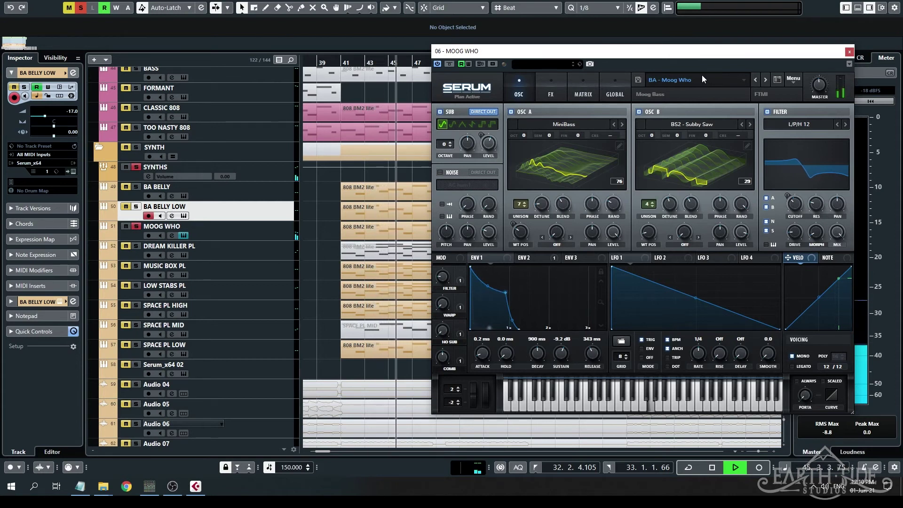
pyautogui.press('space')
# Solo BA BELLY and BA BELLY LOW along with MOOG WHO, play the three from bar 41 to bar 45 and close the instrument window
pyautogui.click(136, 207)
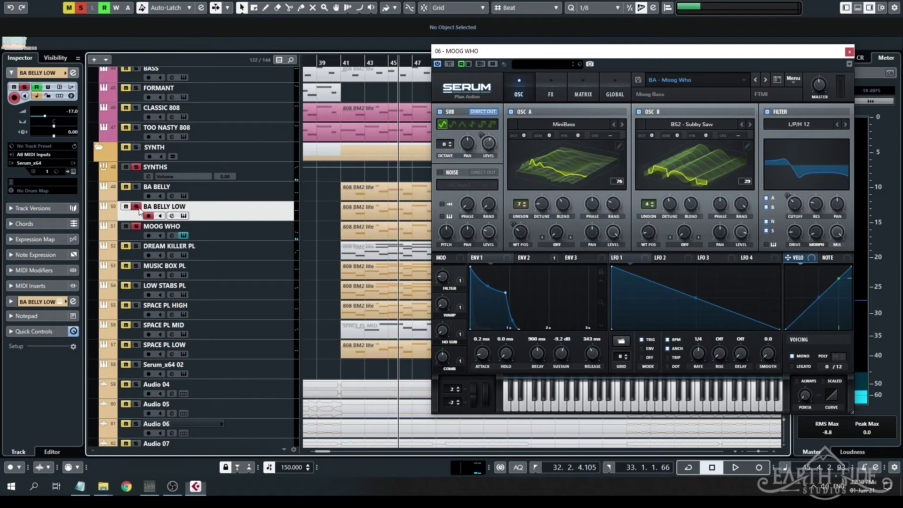
pyautogui.press('KP_0')
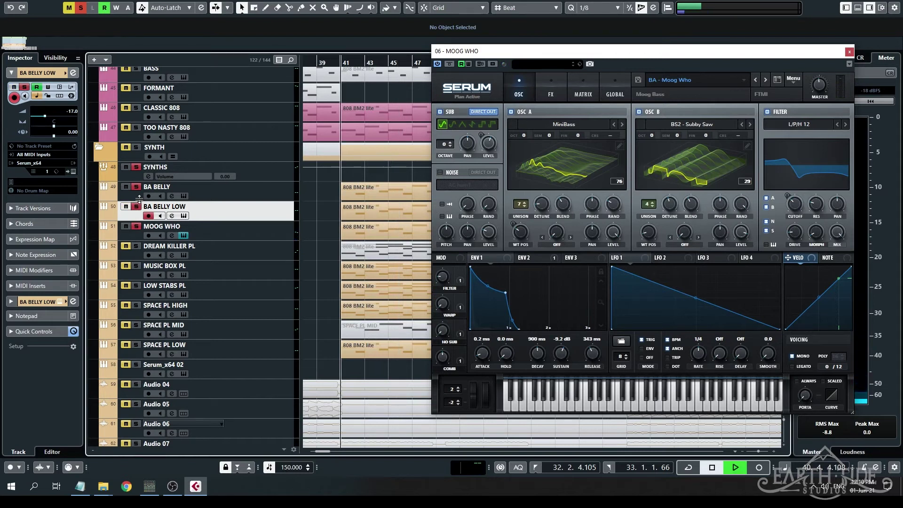
pyautogui.press('space')
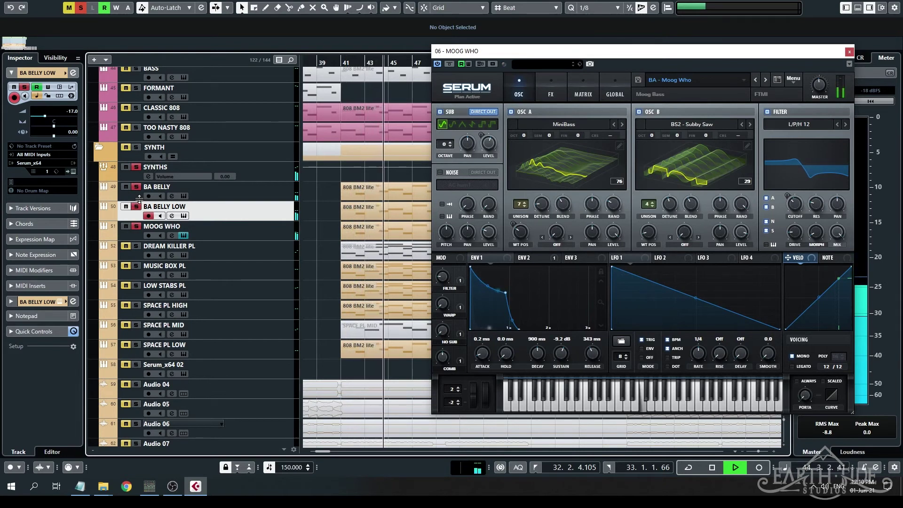
pyautogui.press('space')
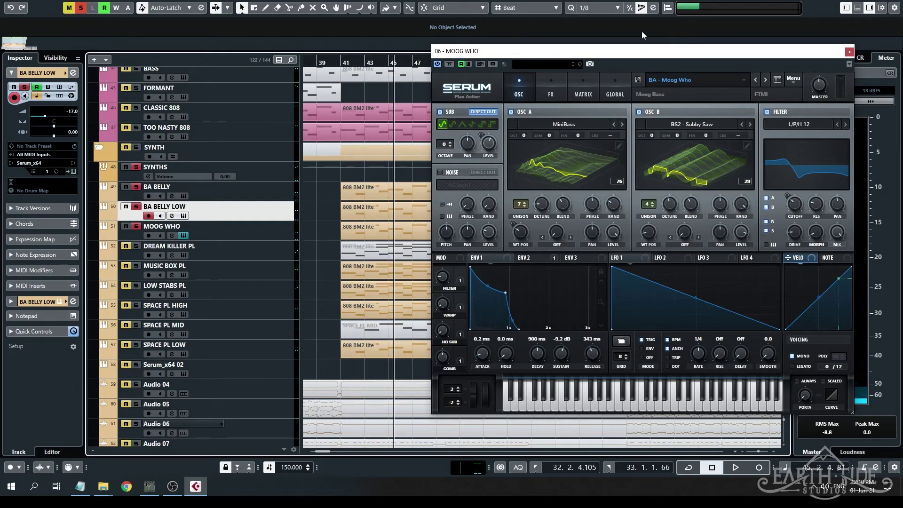
pyautogui.click(850, 51)
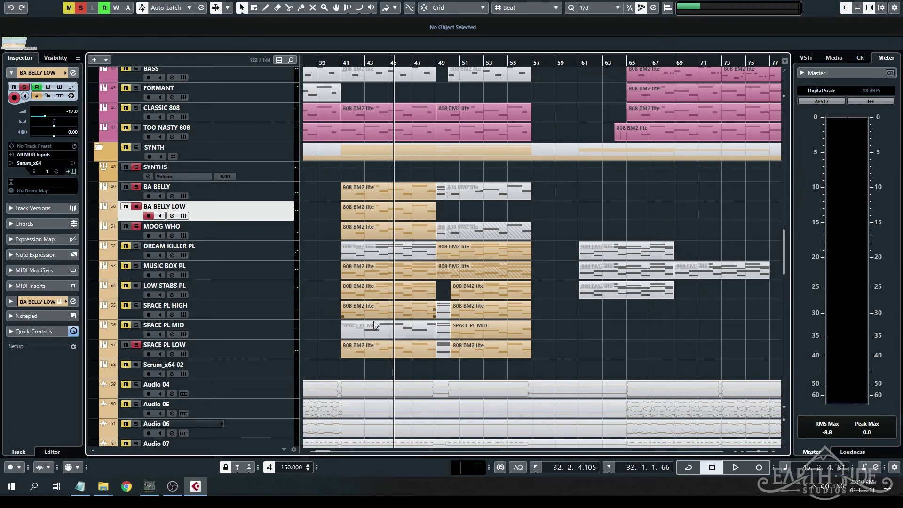
# Solo only SPACE PL LOW, open its Serum instrument and play the part from bar 41, stopping at bar 46
pyautogui.press('h')
pyautogui.press('h')
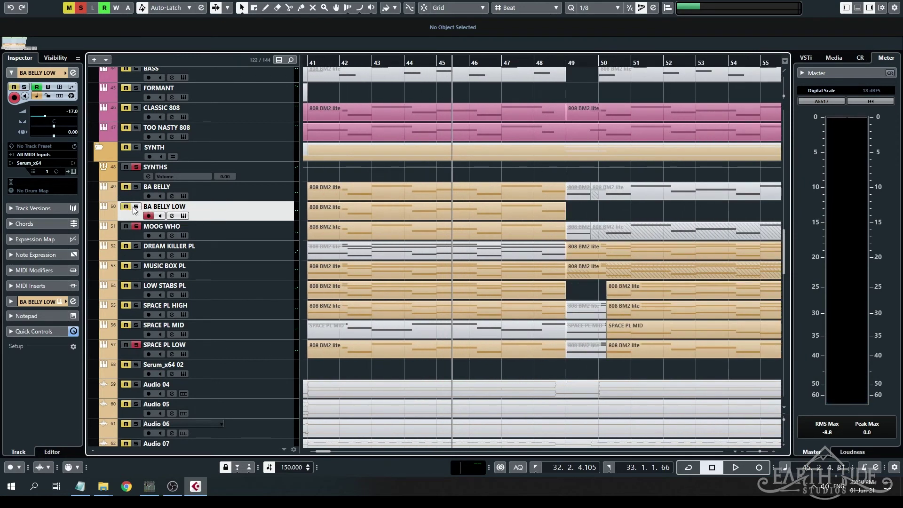
pyautogui.click(184, 354)
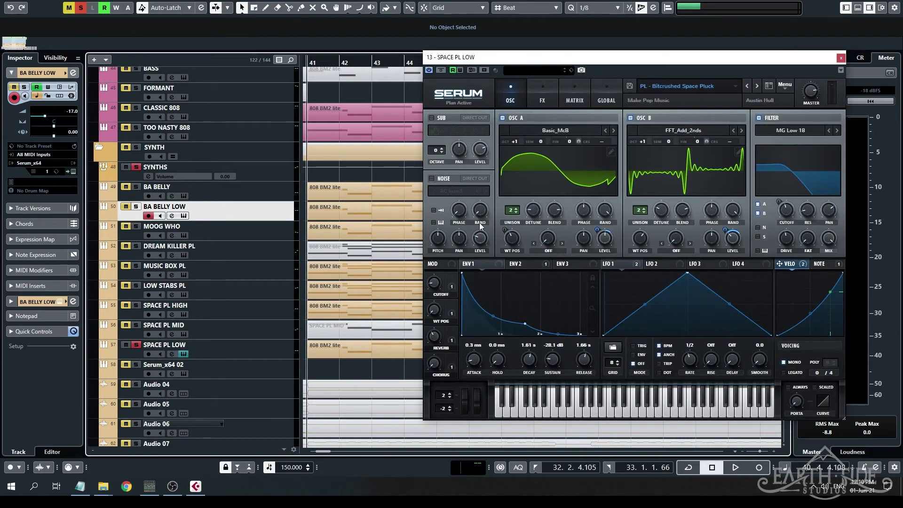
pyautogui.press('g')
pyautogui.press('space')
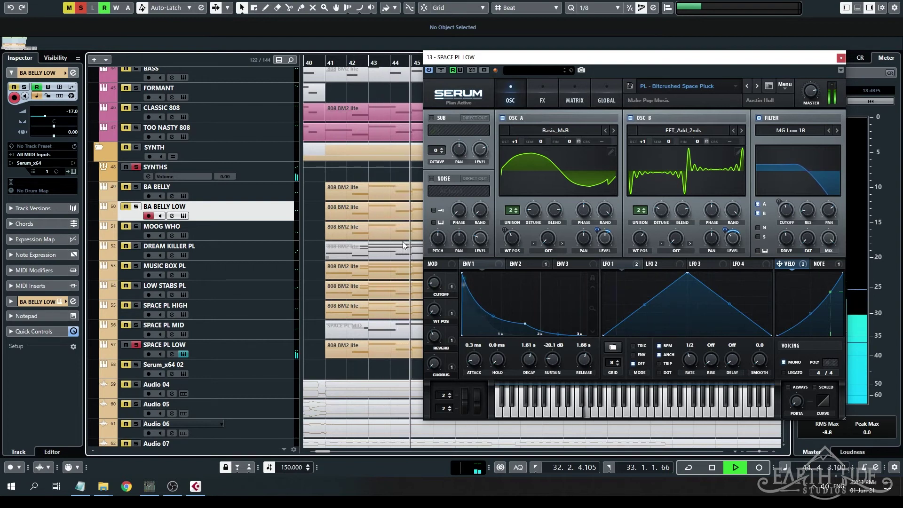
pyautogui.press('space')
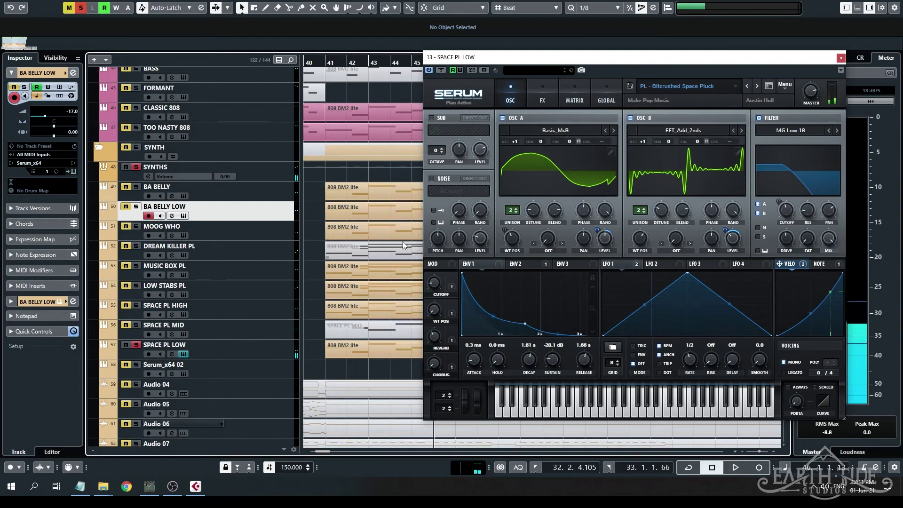
# Close the SPACE PL LOW instrument, examine the notes of its bar 41 part in the key editor and close the editor
pyautogui.click(239, 355)
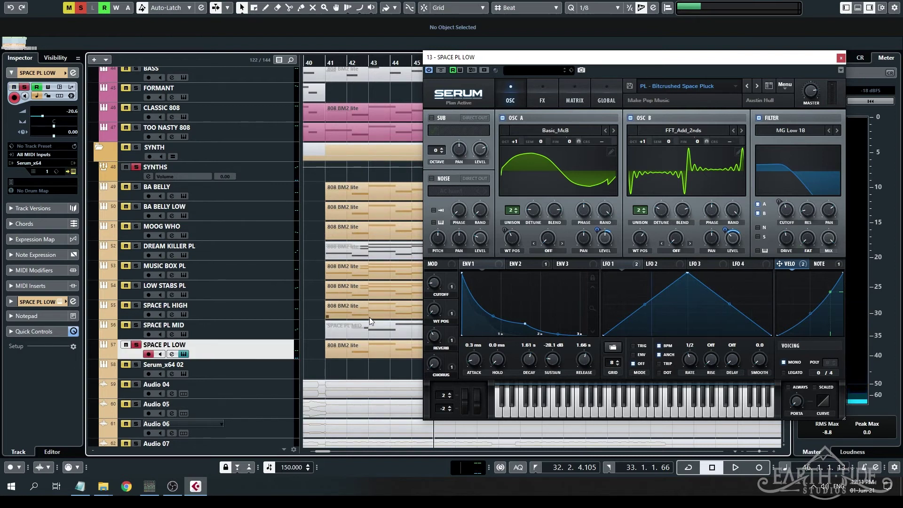
pyautogui.click(841, 58)
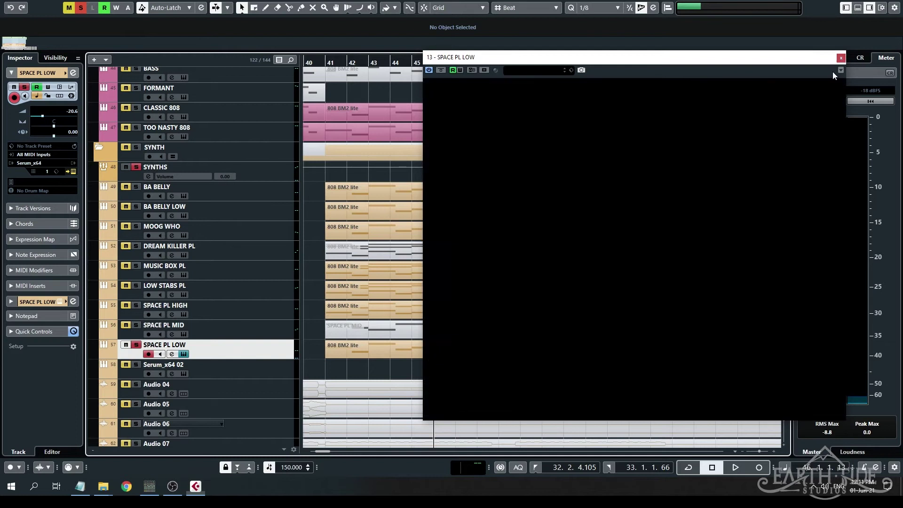
pyautogui.doubleClick(374, 350)
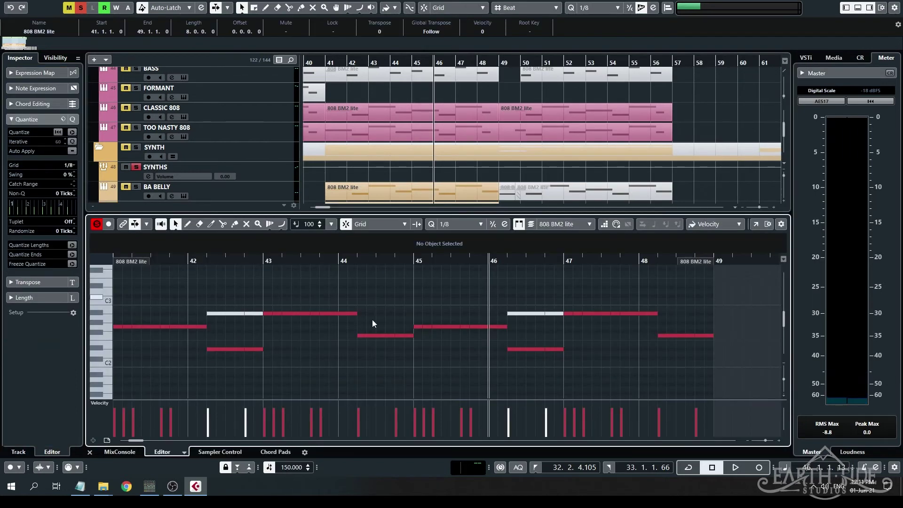
pyautogui.hscroll(-2, 244, 330)
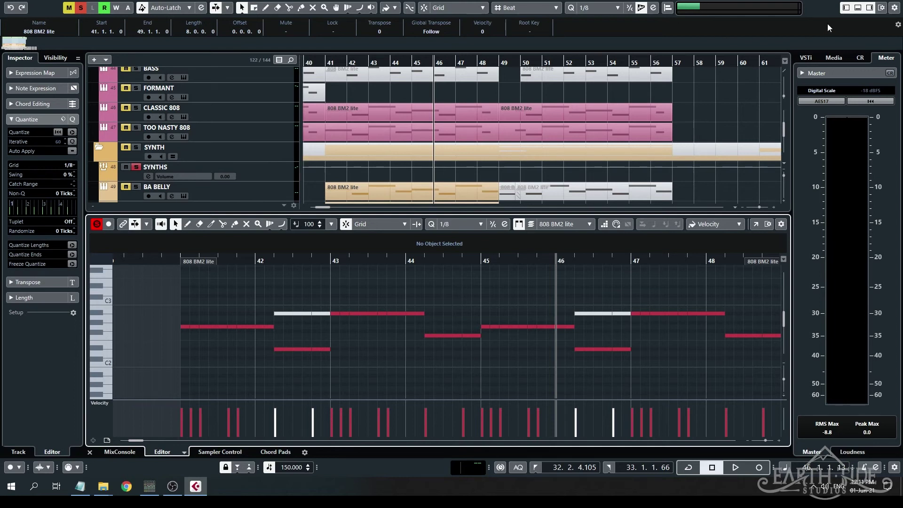
pyautogui.click(859, 9)
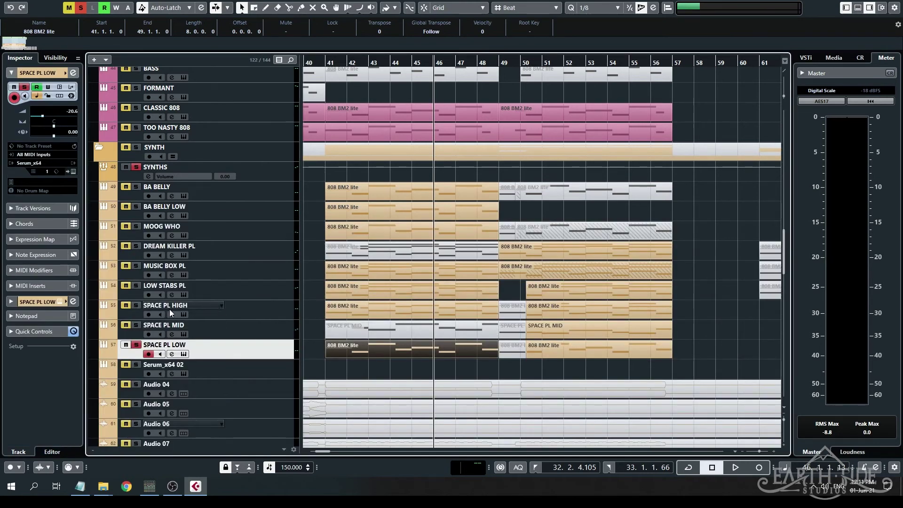
# Solo SPACE PL HIGH in place of SPACE PL LOW, open its Serum instrument and play it from bar 41, stopping at bar 44
pyautogui.click(281, 308)
pyautogui.click(136, 346)
pyautogui.press('space')
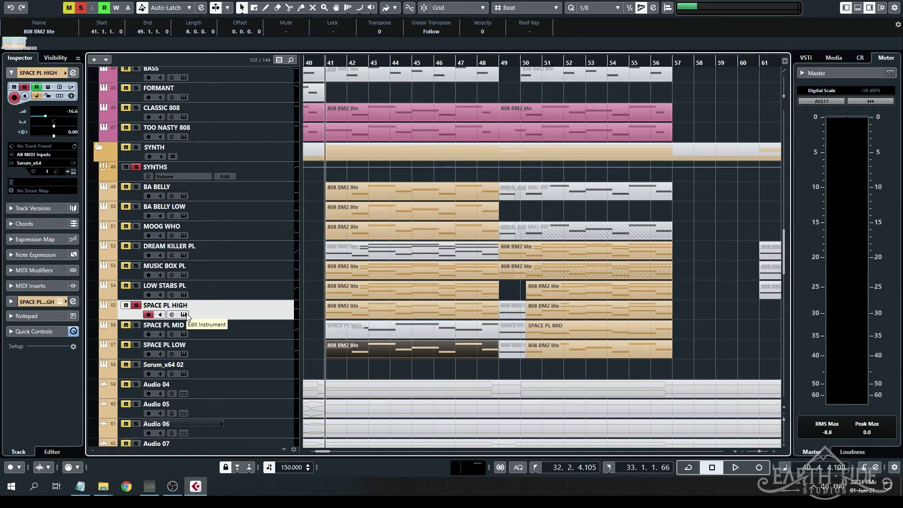
pyautogui.click(192, 316)
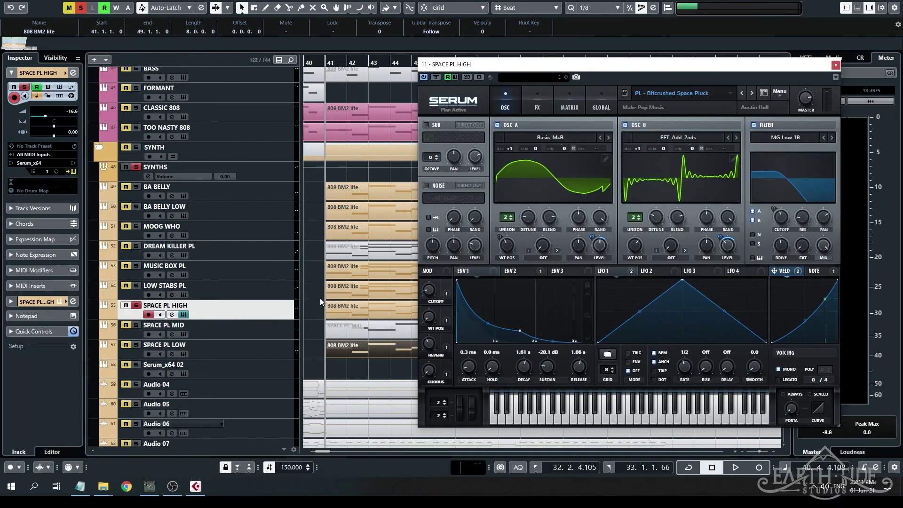
pyautogui.click(320, 301)
pyautogui.press('space')
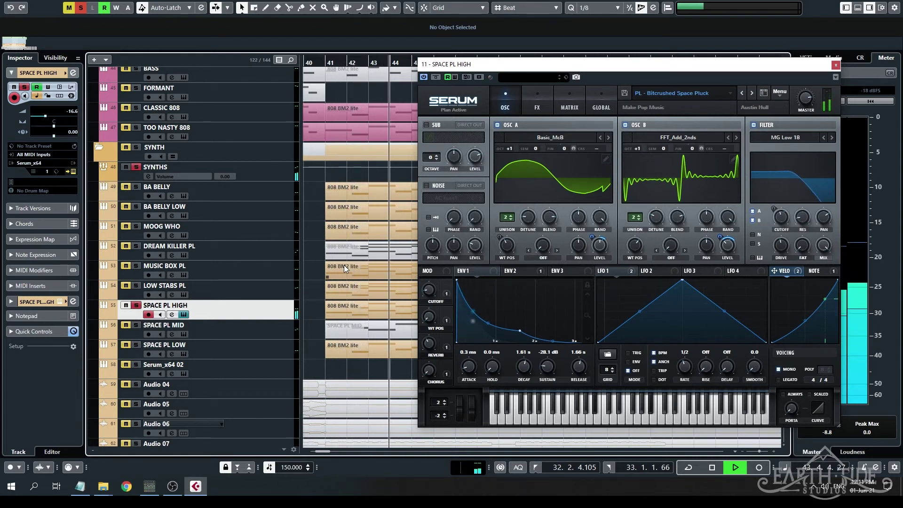
pyautogui.press('space')
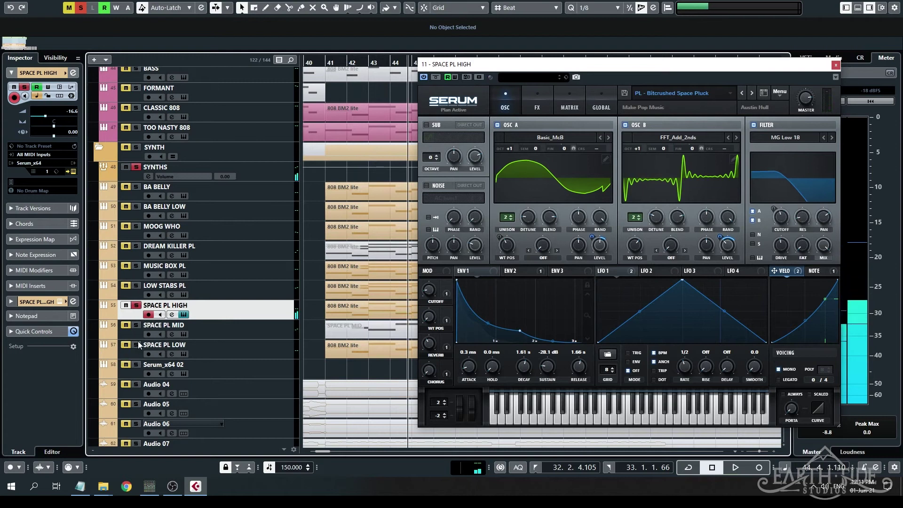
# Add SPACE PL LOW to the solo, play both Space layers from bar 41 to bar 44 and close the instrument window
pyautogui.press('space')
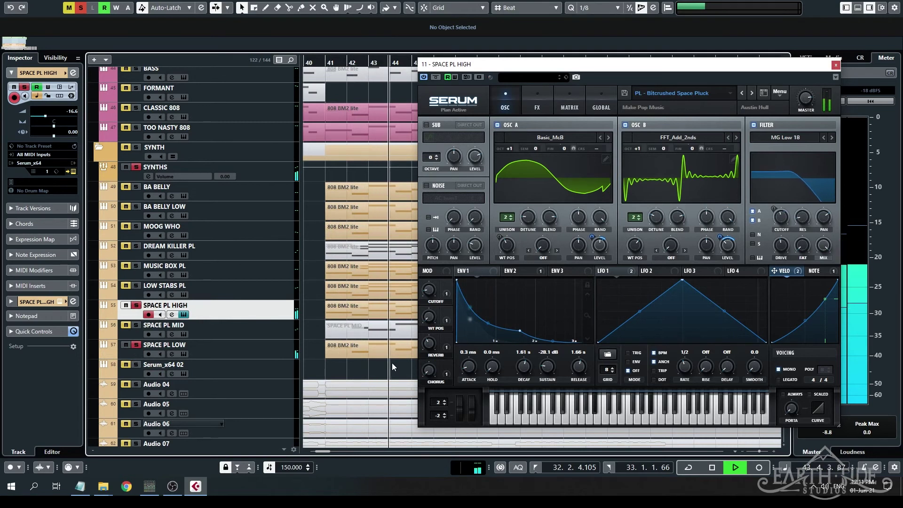
pyautogui.press('space')
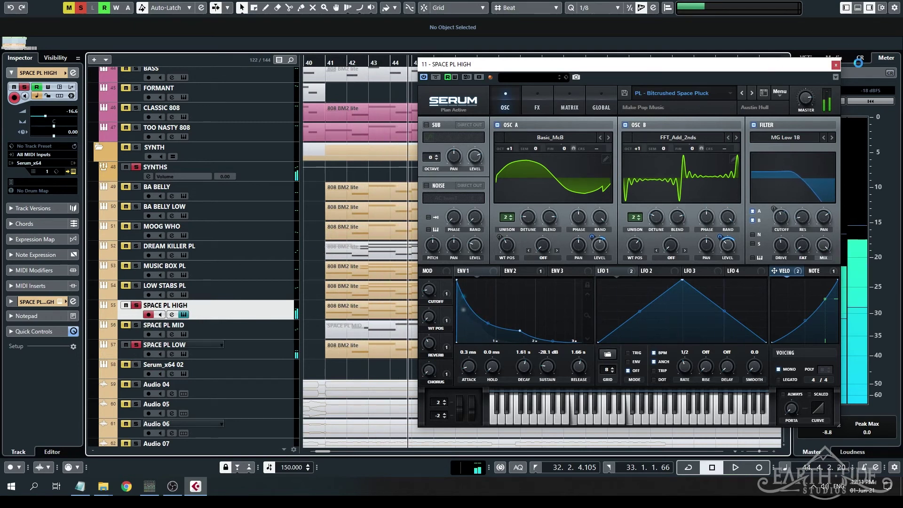
pyautogui.click(836, 65)
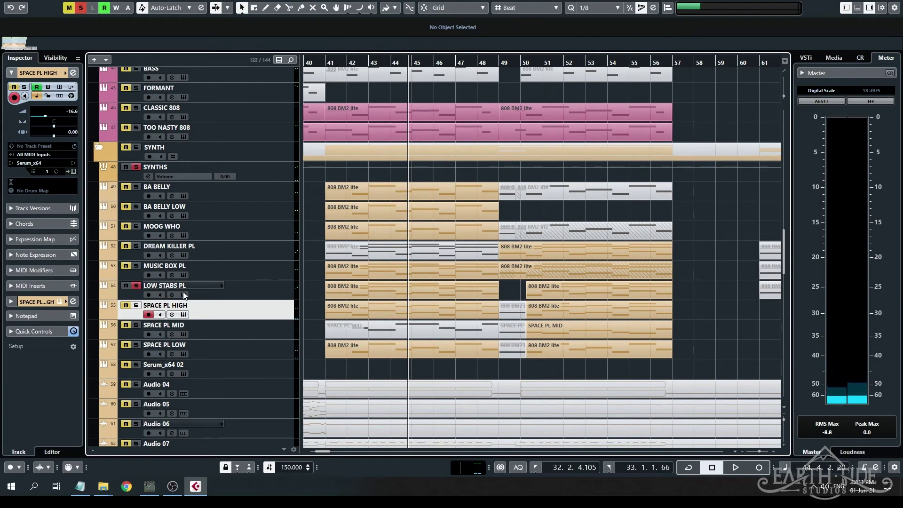
# Solo only LOW STABS PL, open its Serum instrument, select the track and play the part from bar 41
pyautogui.press('KP_0')
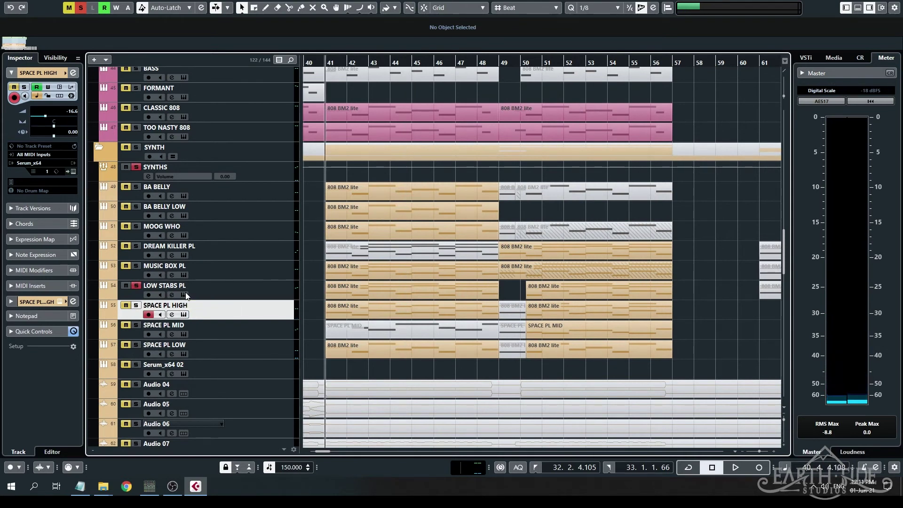
pyautogui.click(184, 294)
pyautogui.moveTo(422, 23); pyautogui.dragTo(782, 58)
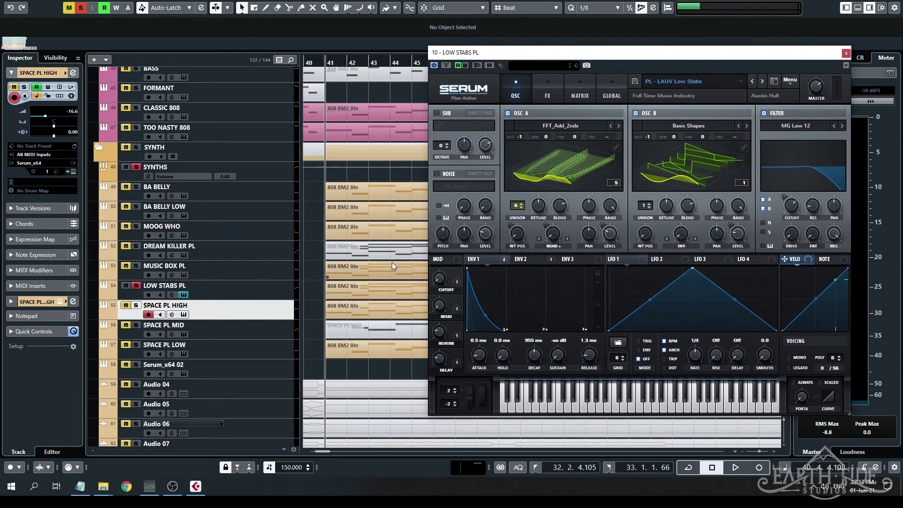
pyautogui.click(274, 286)
pyautogui.press('space')
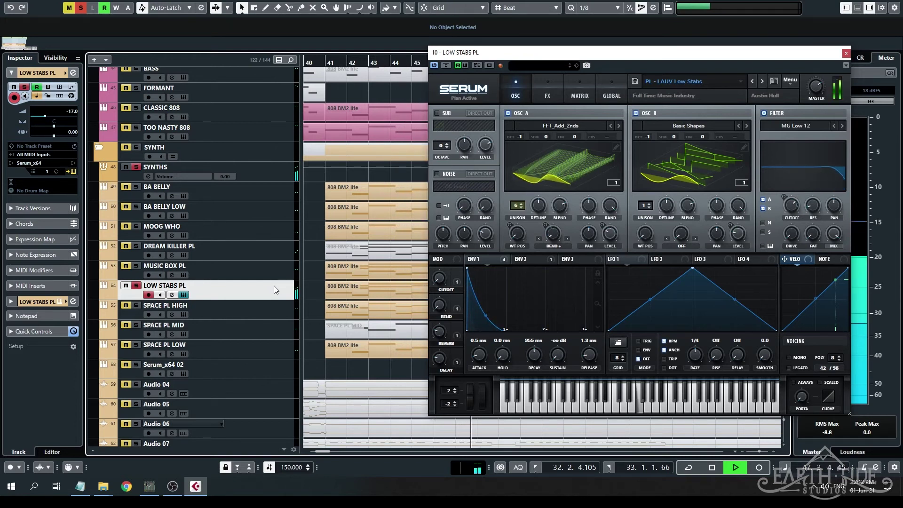
# Stop playback, close the LOW STABS PL instrument and examine the notes of its bar 41 part in the key editor
pyautogui.press('space')
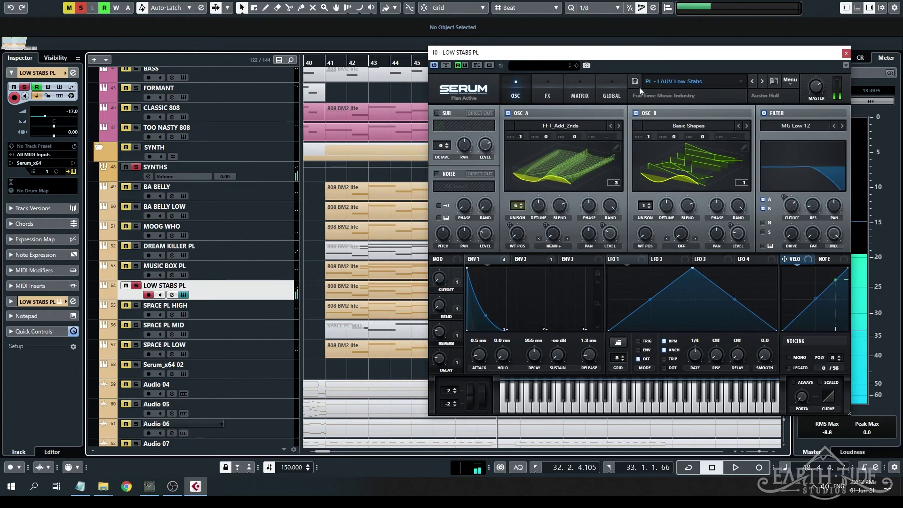
pyautogui.click(846, 53)
pyautogui.click(325, 94)
pyautogui.doubleClick(390, 291)
pyautogui.press('g')
pyautogui.press('g')
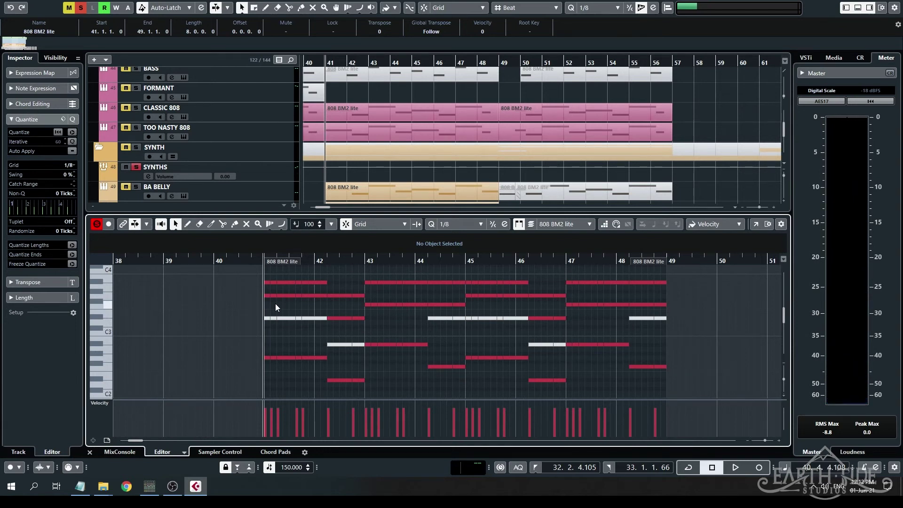
pyautogui.scroll(2, 374, 290)
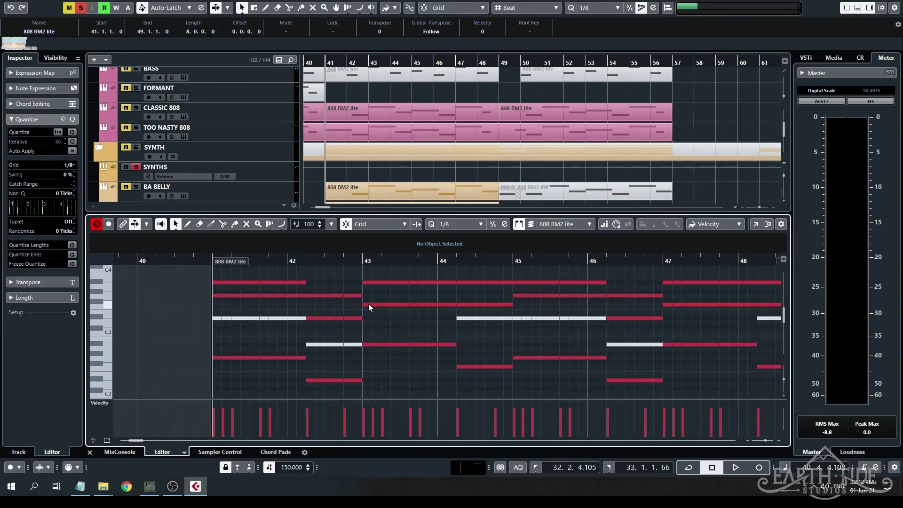
# Solo BA BELLY, BA BELLY LOW and MOOG WHO with the LOW STABS and Space layers, play them to bar 44 and close the key editor
pyautogui.scroll(-5, 352, 151)
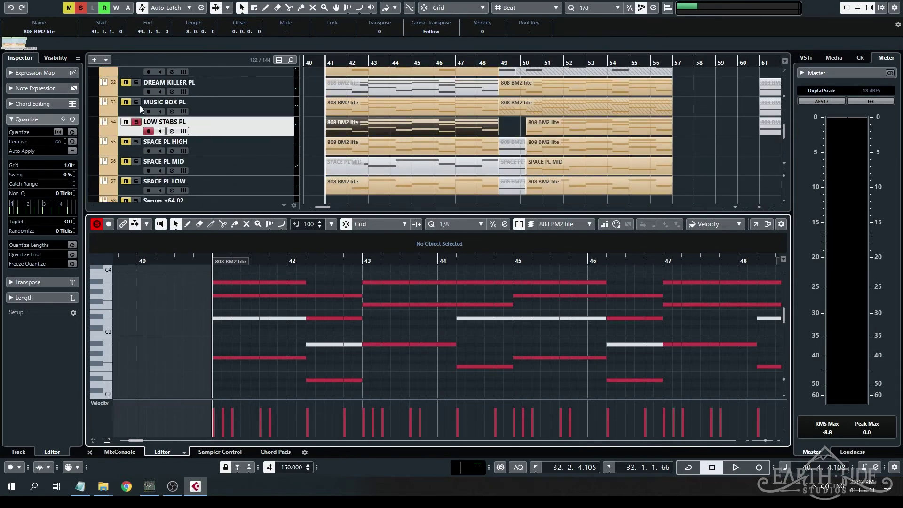
pyautogui.click(137, 122)
pyautogui.scroll(2, 138, 147)
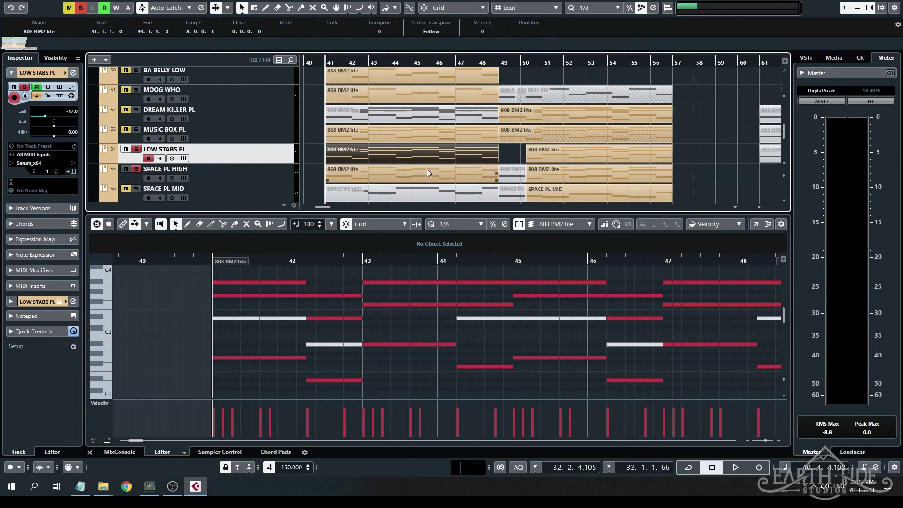
pyautogui.click(136, 97)
pyautogui.click(136, 77)
pyautogui.scroll(1, 352, 103)
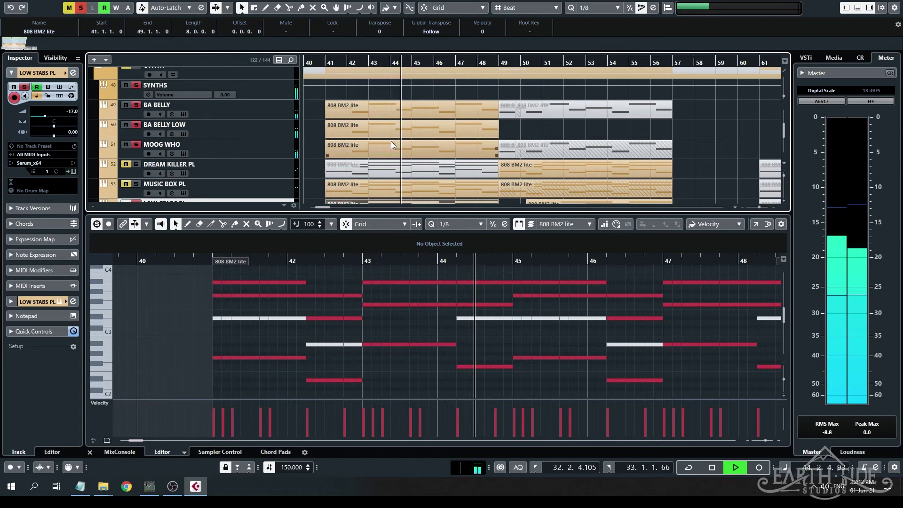
pyautogui.press('space')
pyautogui.hotkey('ctrl', 'alt', 'e')
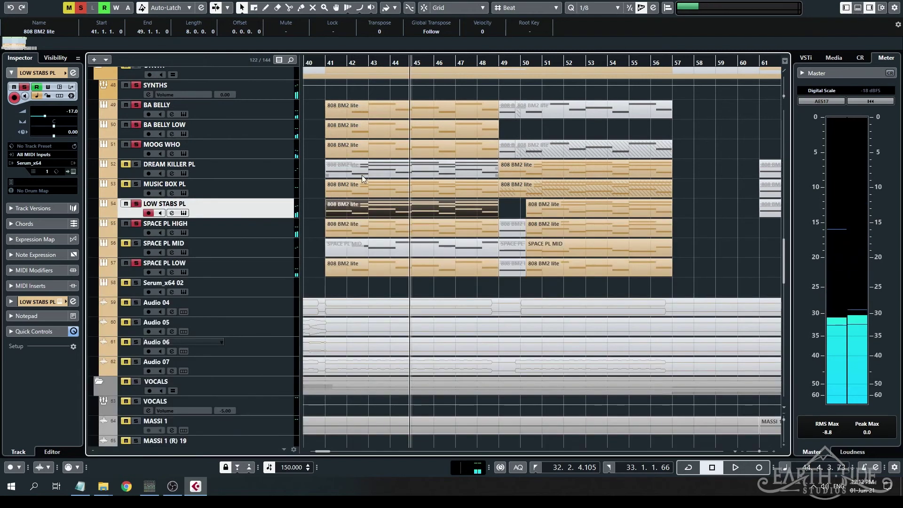
# Solo only MUSIC BOX PL, open its Serum instrument, play the part from bar 41 to bar 45 and close the instrument
pyautogui.keyDown('ctrl'); pyautogui.click(136, 164); pyautogui.keyUp('ctrl')
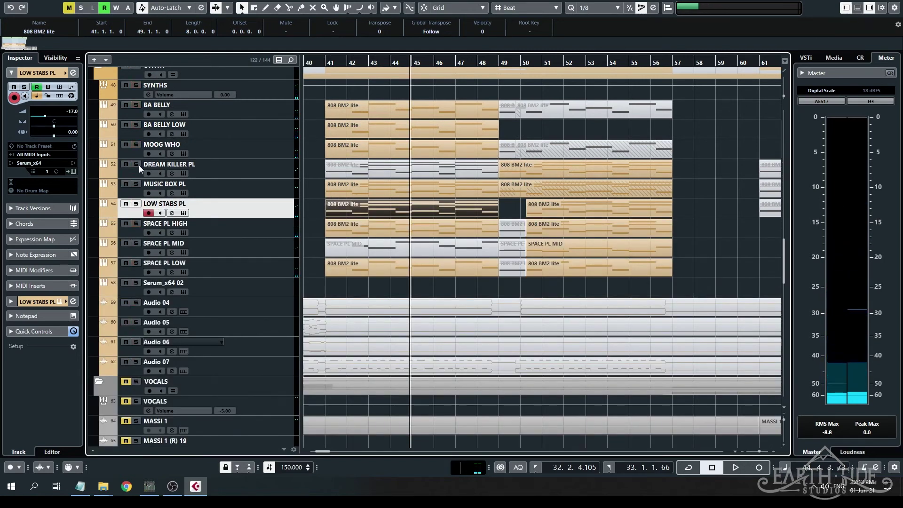
pyautogui.click(136, 184)
pyautogui.press('l')
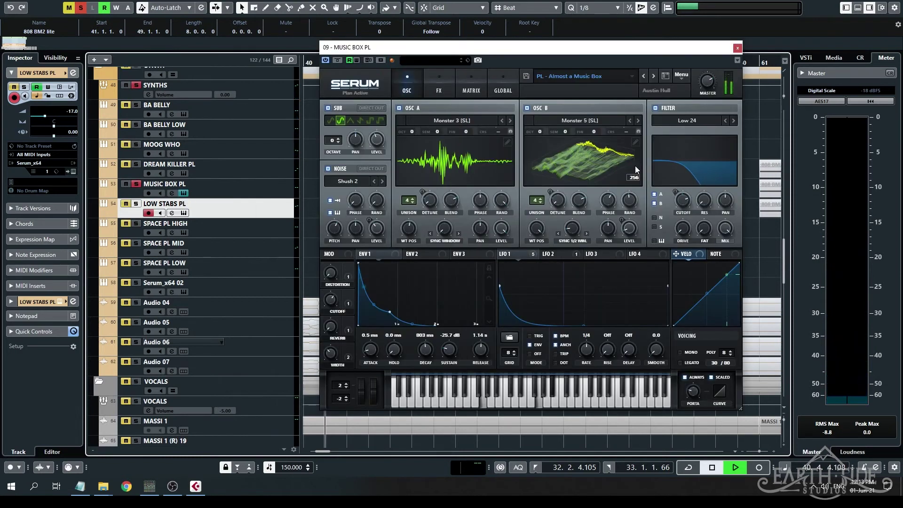
pyautogui.click(184, 193)
pyautogui.press('space')
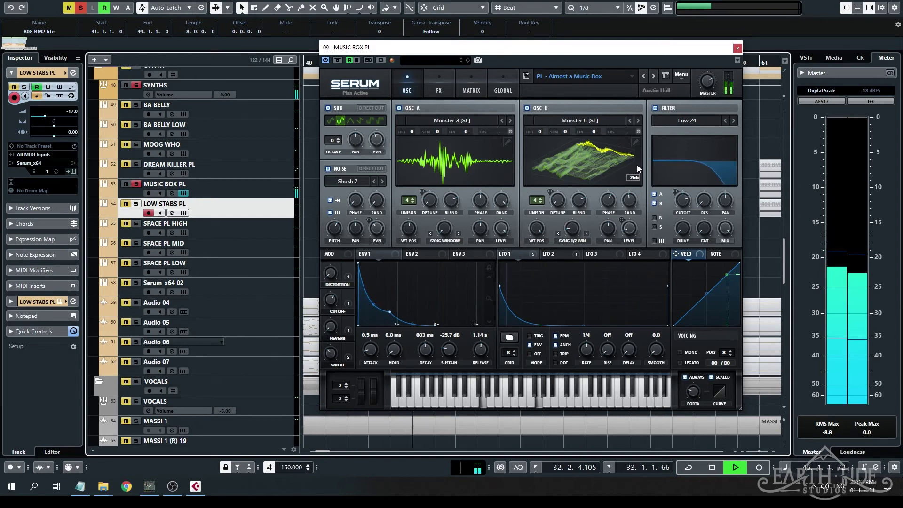
pyautogui.press('space')
pyautogui.click(737, 48)
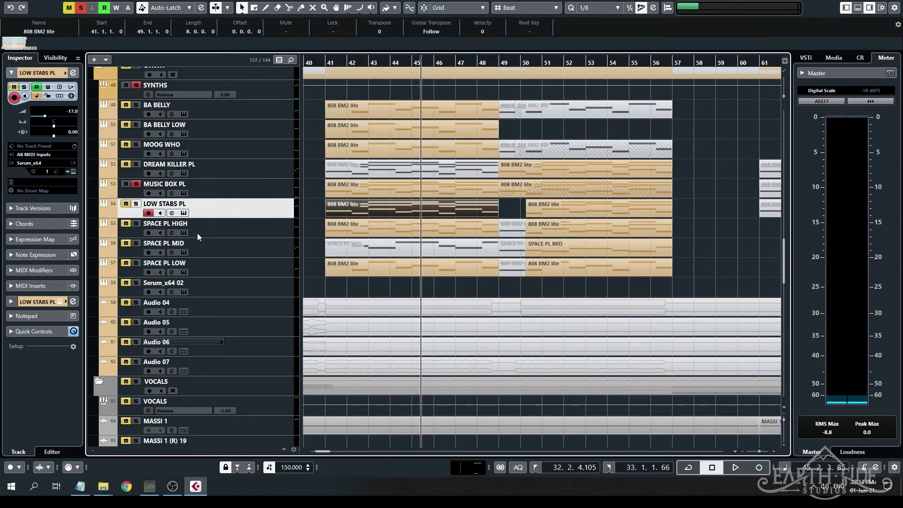
# Solo the whole SYNTH folder in place of MUSIC BOX PL and play all synth layers from bar 41, stopping at bar 47
pyautogui.click(137, 185)
pyautogui.scroll(5, 230, 161)
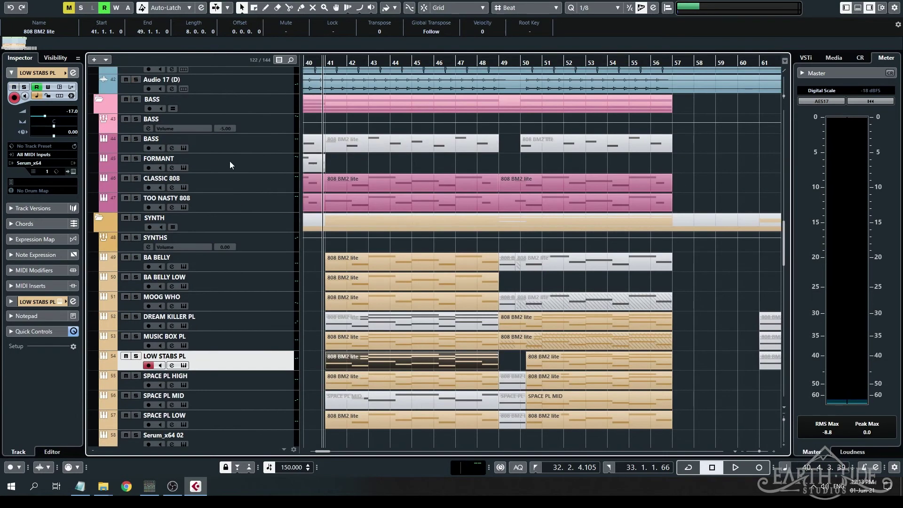
pyautogui.click(136, 218)
pyautogui.press('space')
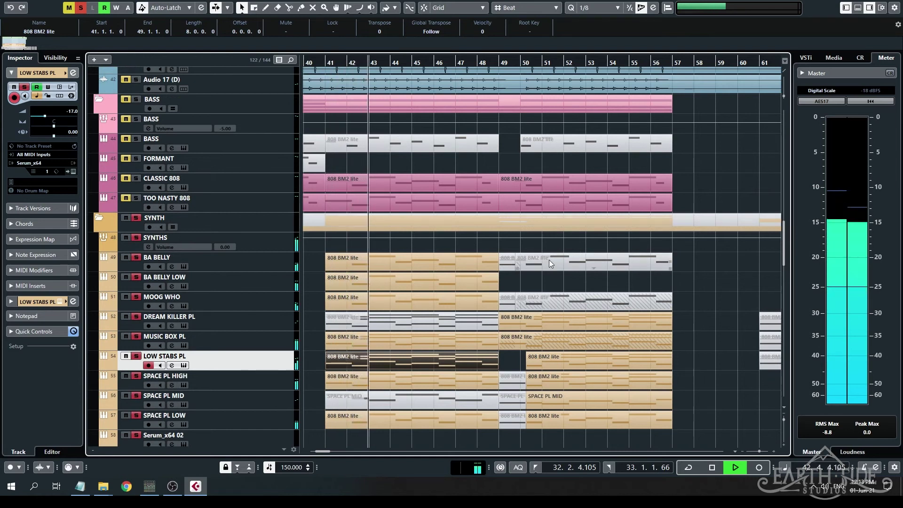
pyautogui.click(577, 288)
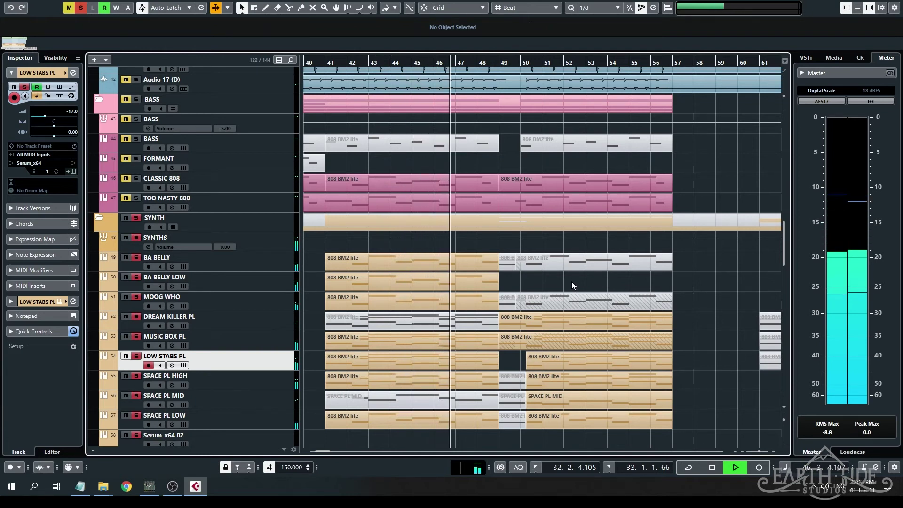
pyautogui.press('space')
# Clear all solos and place the playback cursor just before bar 49 to examine the second set of synth parts
pyautogui.scroll(-4, 564, 263)
pyautogui.scroll(2, 544, 197)
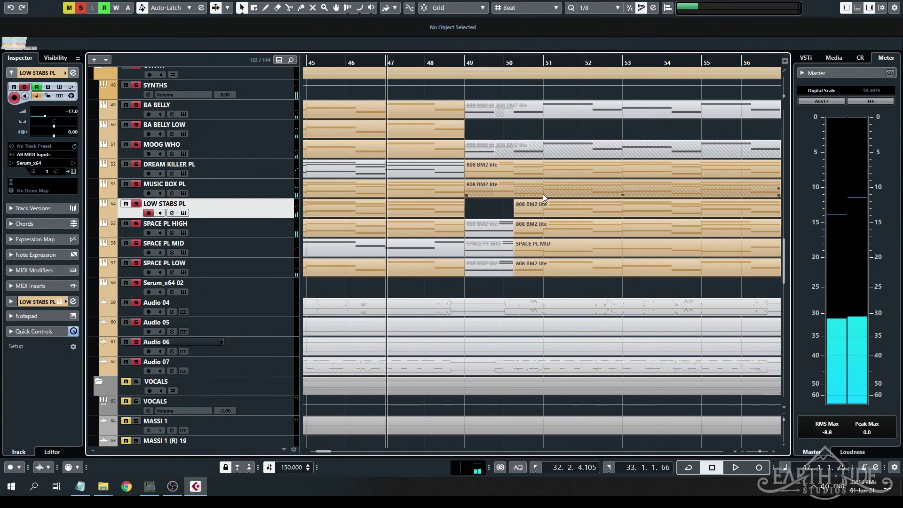
pyautogui.click(81, 8)
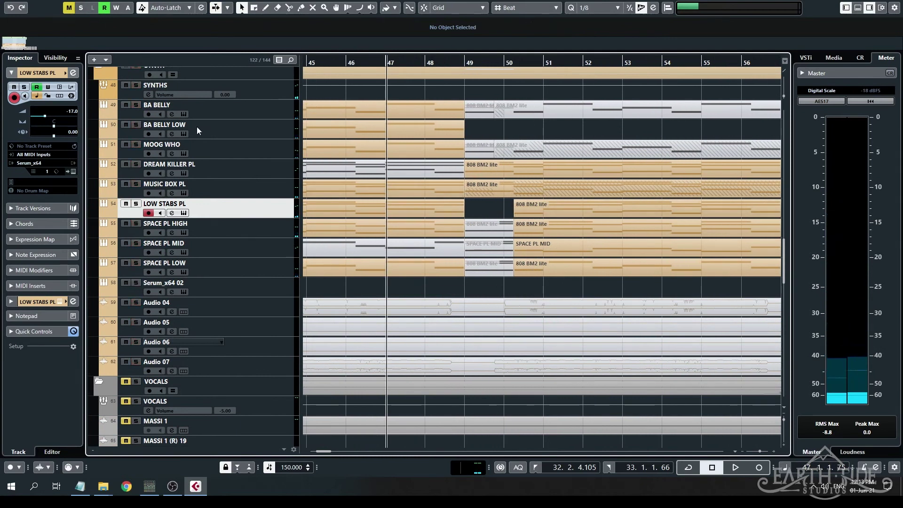
pyautogui.click(462, 61)
pyautogui.scroll(8, 535, 322)
pyautogui.scroll(-5, 504, 275)
pyautogui.scroll(2, 503, 261)
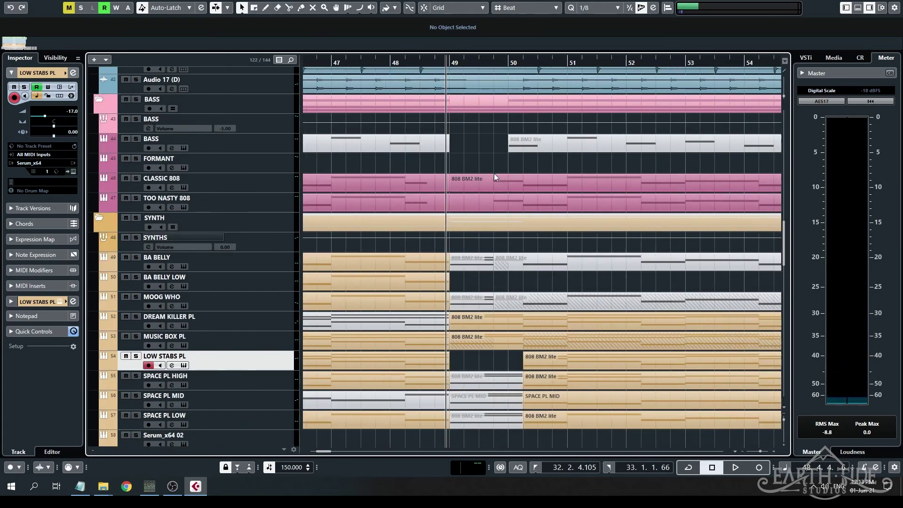
pyautogui.scroll(2, 504, 193)
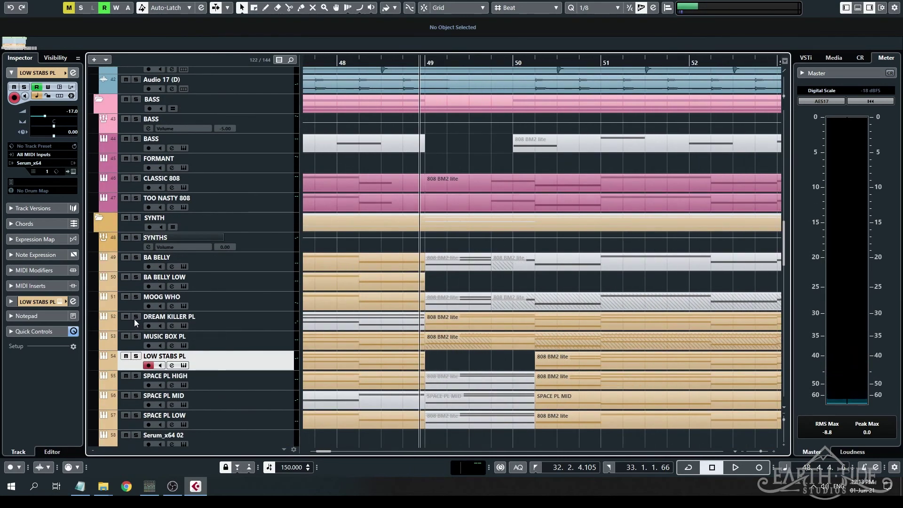
# Solo DREAM KILLER PL, open its Serum instrument, play it from just before bar 49 to bar 53 and close the instrument
pyautogui.click(136, 316)
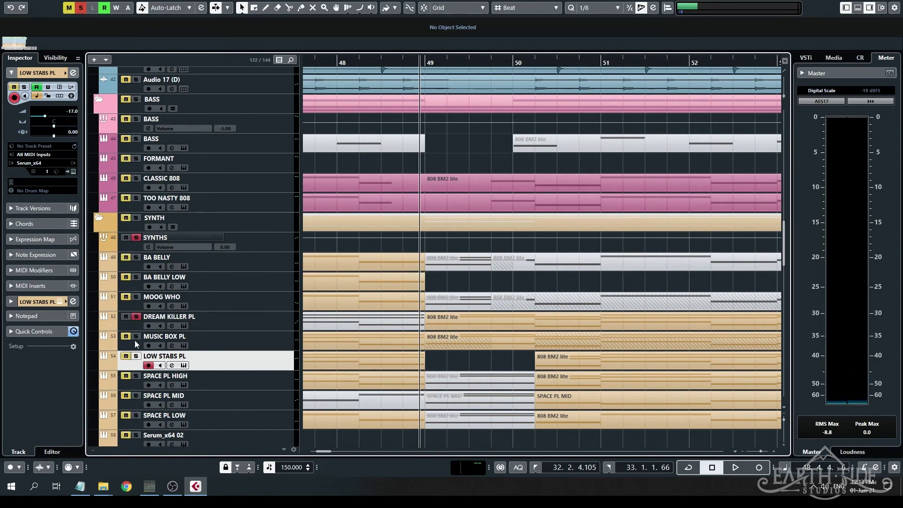
pyautogui.click(185, 326)
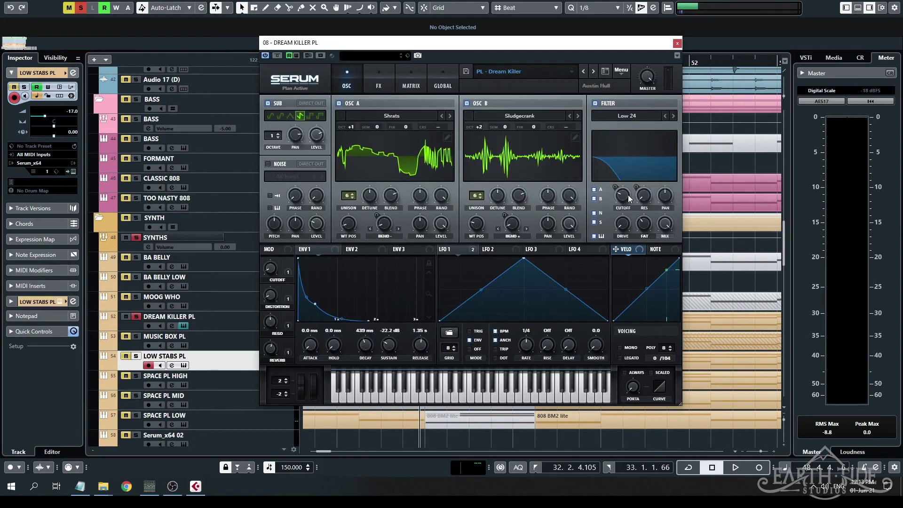
pyautogui.press('space')
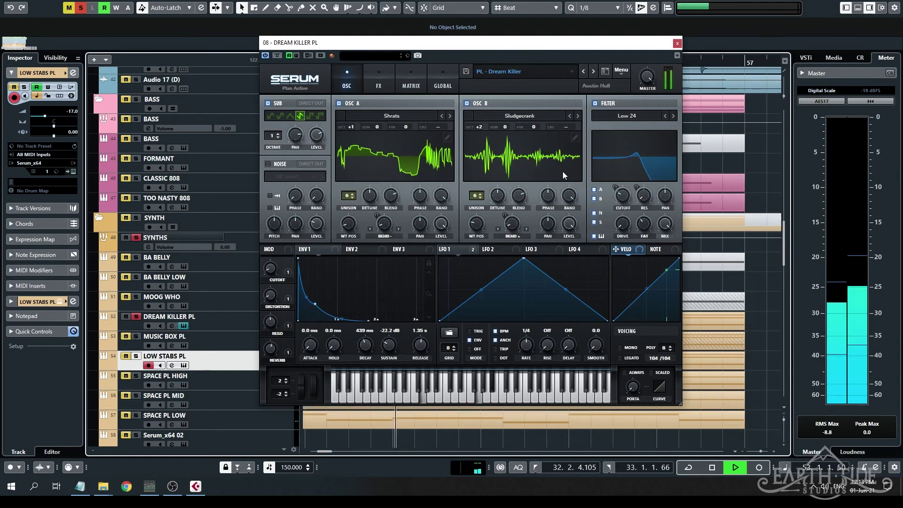
pyautogui.press('space')
pyautogui.click(678, 43)
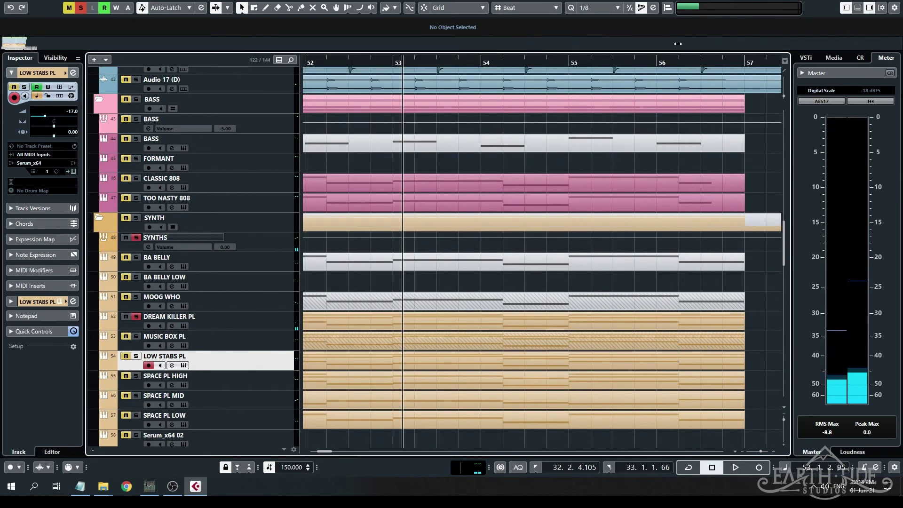
# Add MUSIC BOX PL to the DREAM KILLER PL solo and play both layers from bar 49, stopping after bar 50
pyautogui.press('g')
pyautogui.press('g')
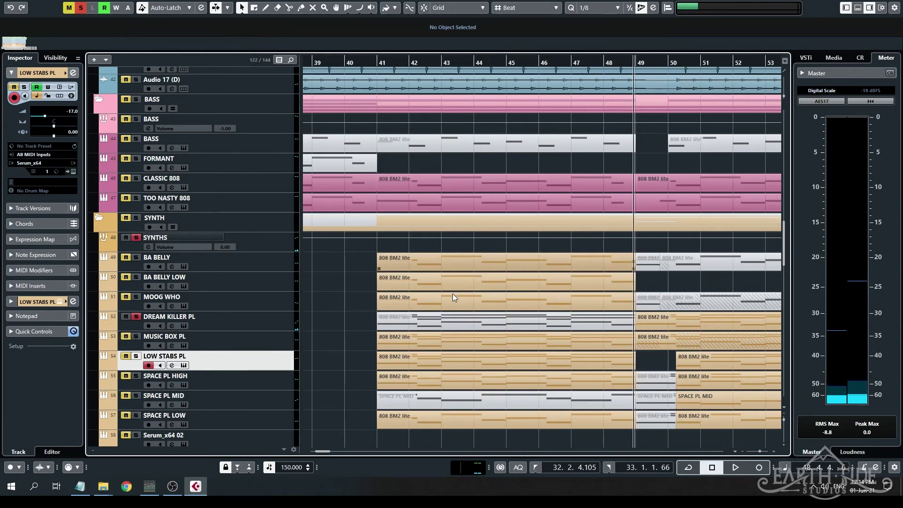
pyautogui.click(136, 336)
pyautogui.press('space')
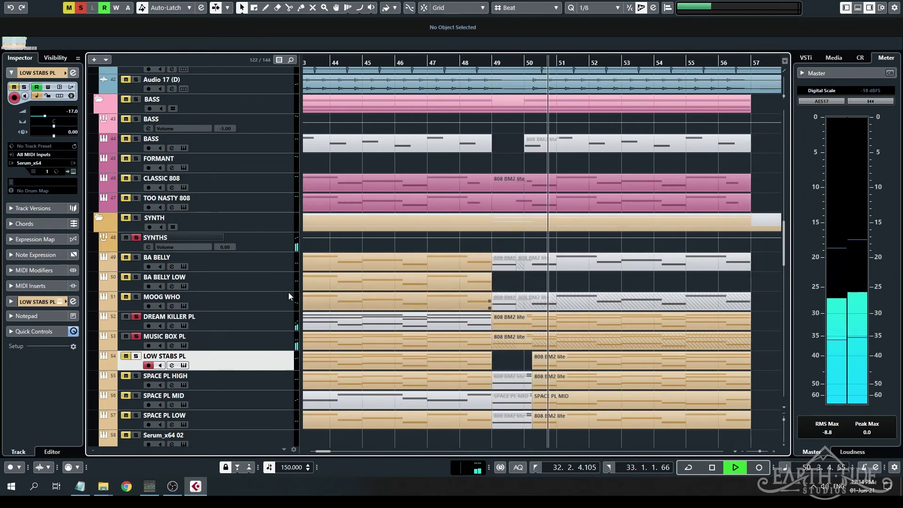
pyautogui.press('space')
# Solo the guitars, drums, bass and synths together and play them from just before bar 46, stopping in bar 51
pyautogui.keyDown('ctrl'); pyautogui.click(136, 237); pyautogui.keyUp('ctrl')
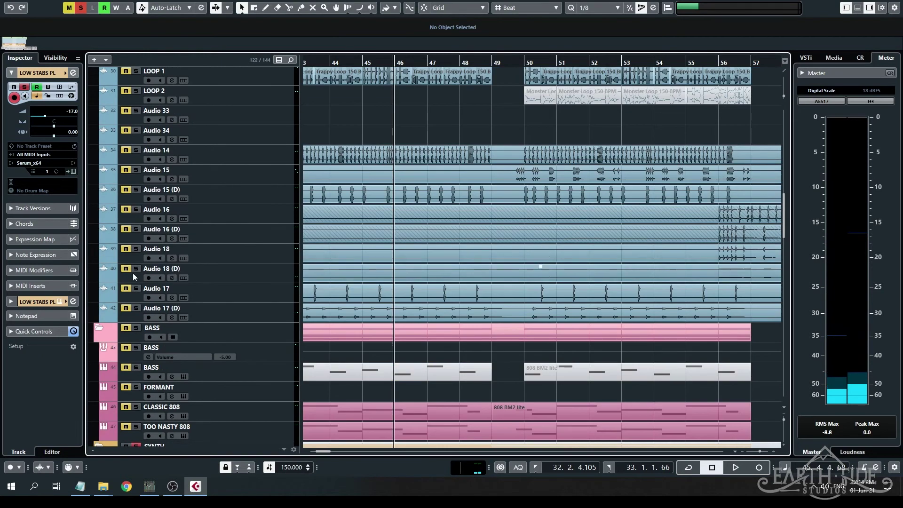
pyautogui.scroll(15, 361, 338)
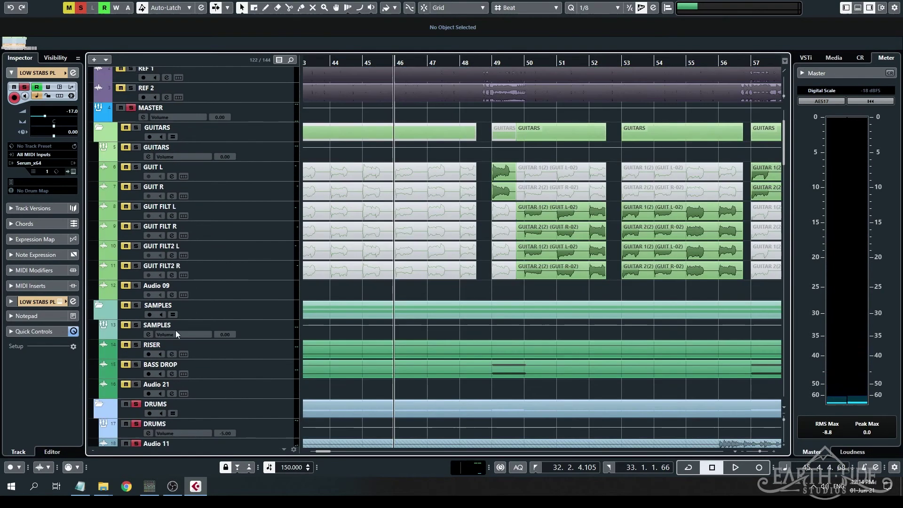
pyautogui.click(136, 127)
pyautogui.scroll(5, 522, 225)
pyautogui.press('space')
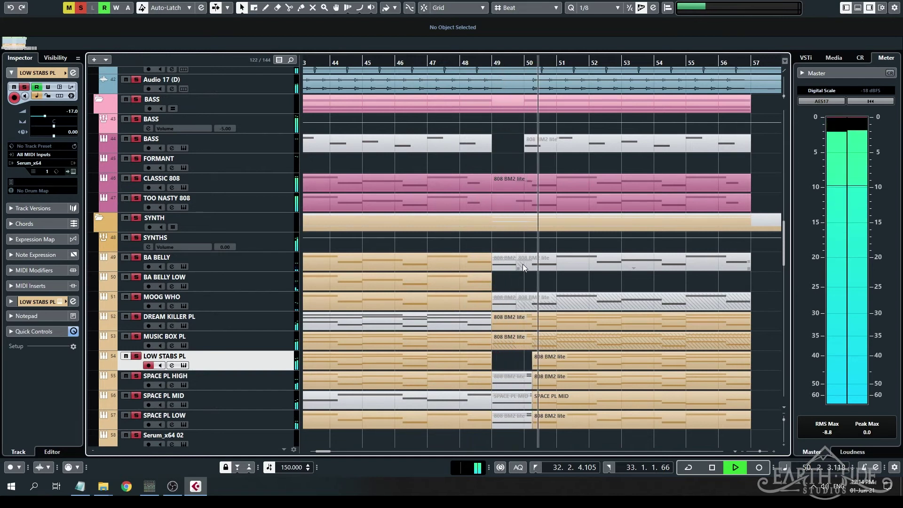
pyautogui.press('space')
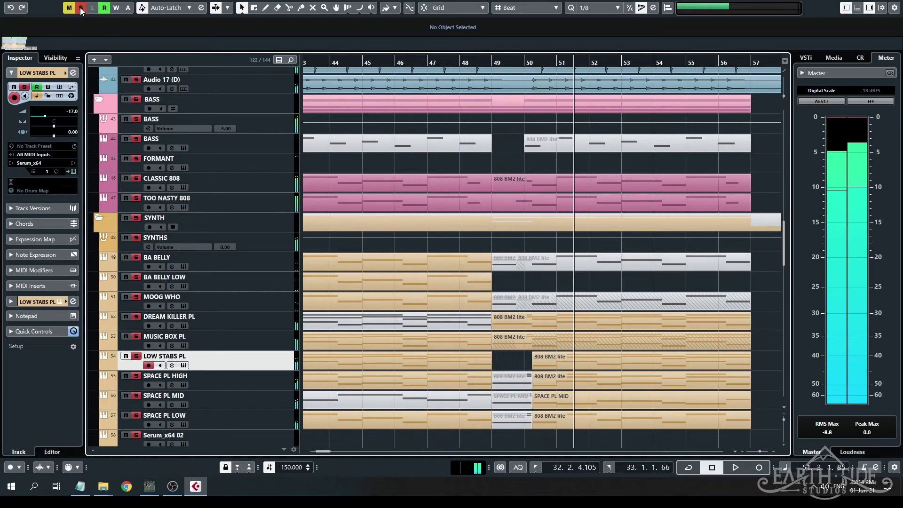
# Clear all solos and look over the synth arrangement from bar 41 past bar 61
pyautogui.click(81, 9)
pyautogui.scroll(-5, 623, 340)
pyautogui.keyDown('ctrl'); pyautogui.scroll(-2, 545, 226); pyautogui.keyUp('ctrl')
pyautogui.scroll(4, 545, 226)
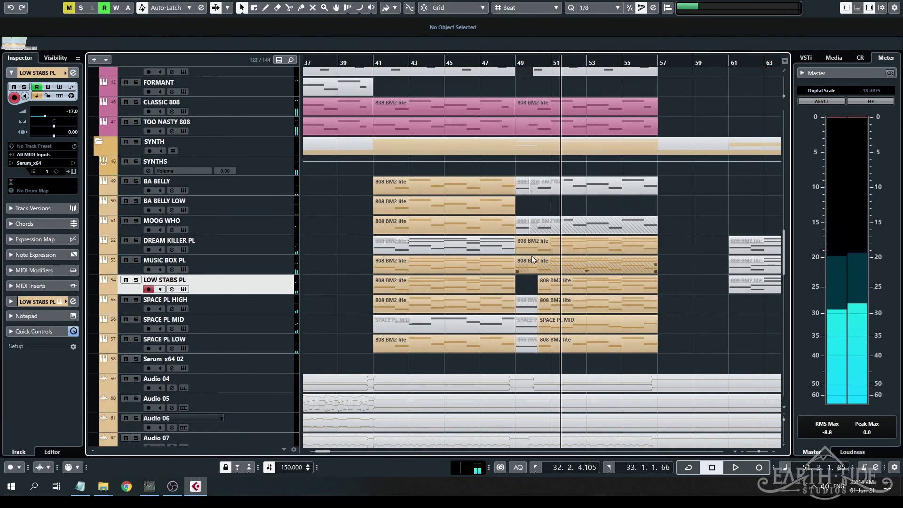
pyautogui.hscroll(3, 532, 255)
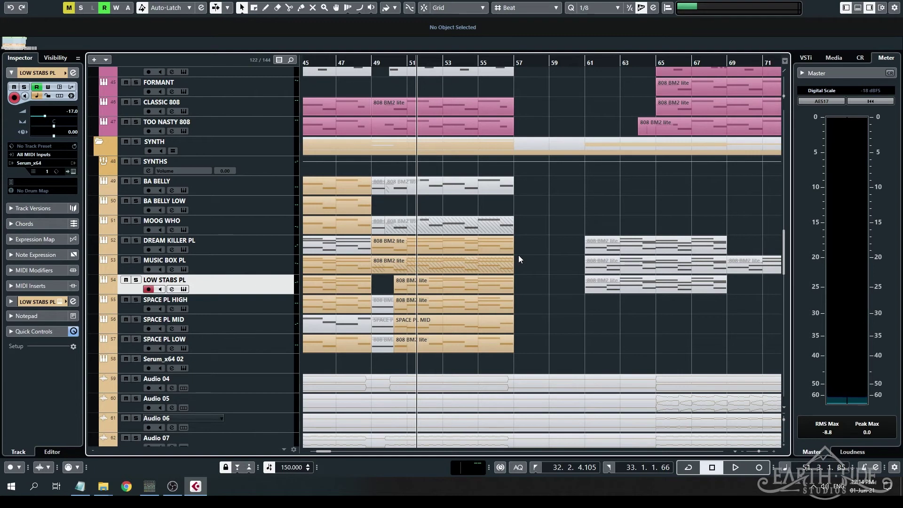
pyautogui.scroll(-3, 528, 252)
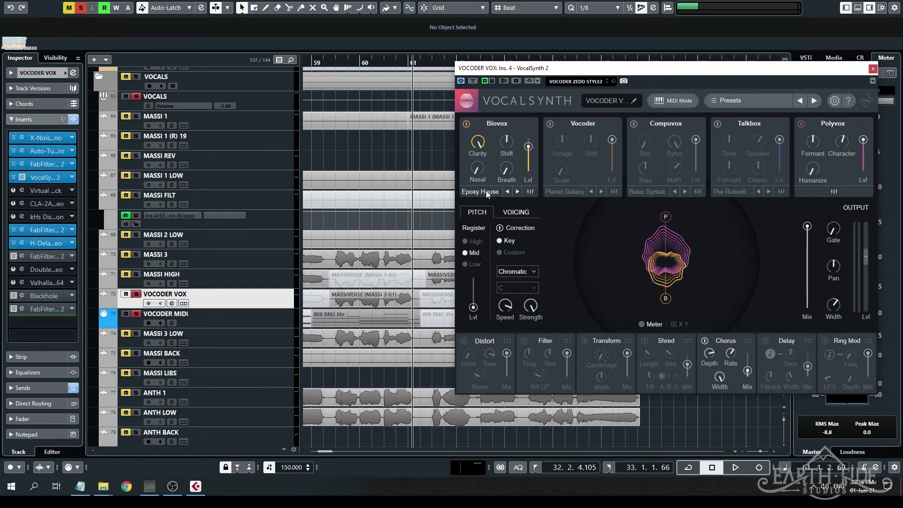
# Select the vocoder's MIDI and vocal clips at bar 59 and play the soloed vocoder from there, stopping after bar 60
pyautogui.moveTo(478, 149)
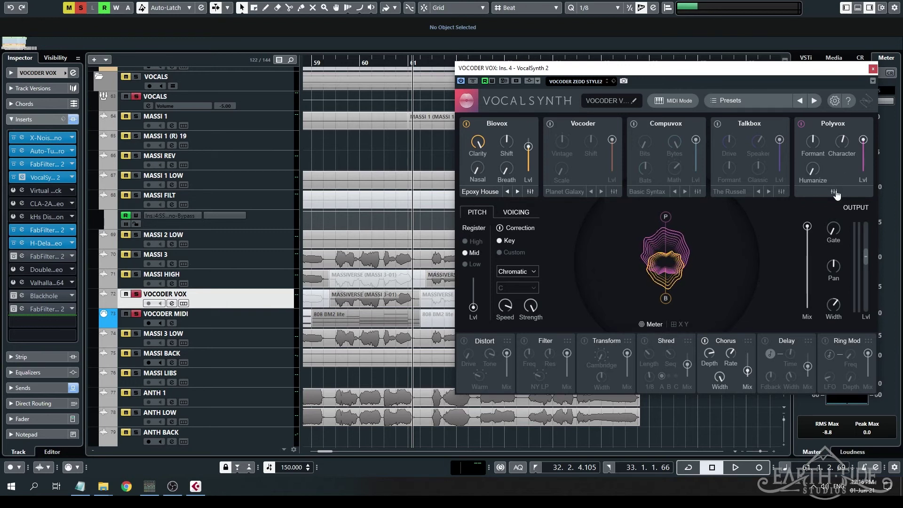
pyautogui.click(334, 315)
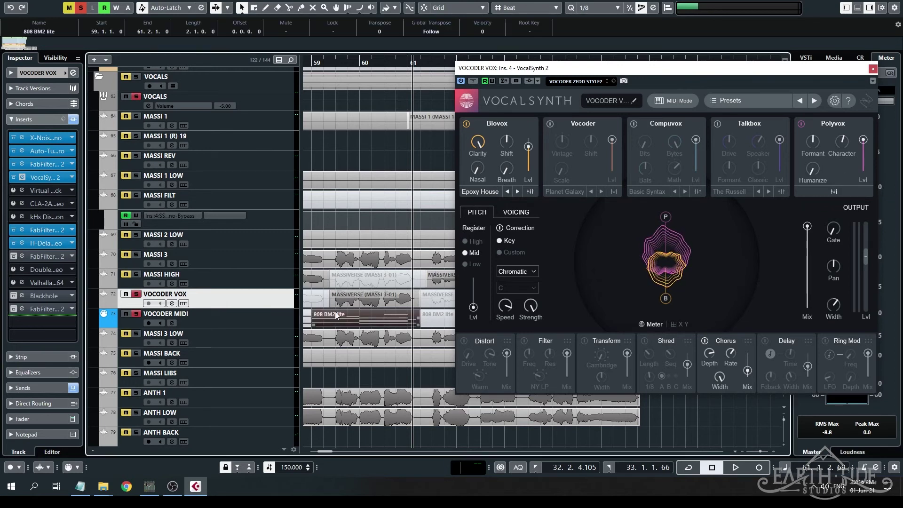
pyautogui.click(346, 301)
pyautogui.hscroll(-10, 380, 287)
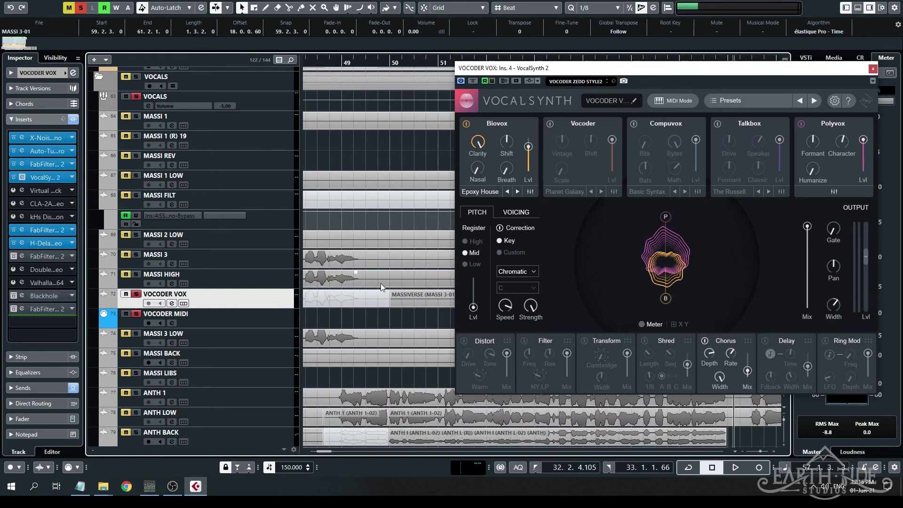
pyautogui.hscroll(7, 382, 280)
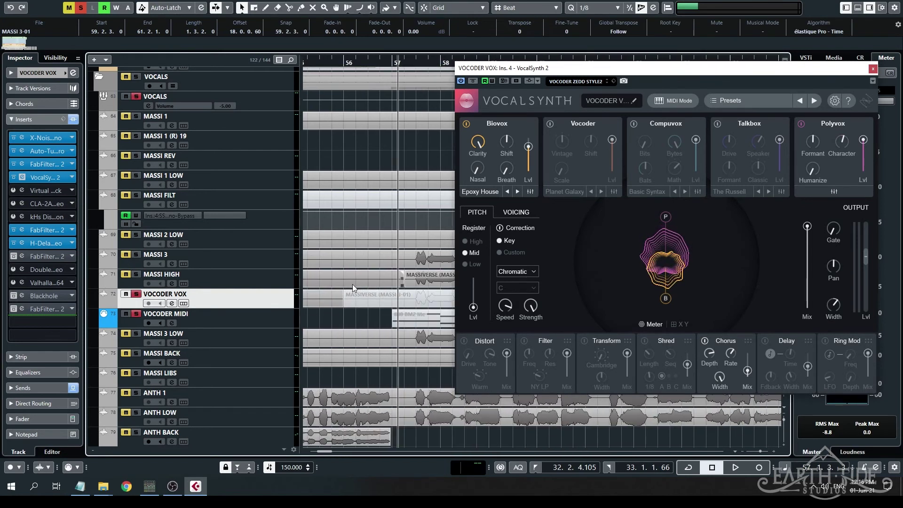
pyautogui.scroll(-4, 352, 284)
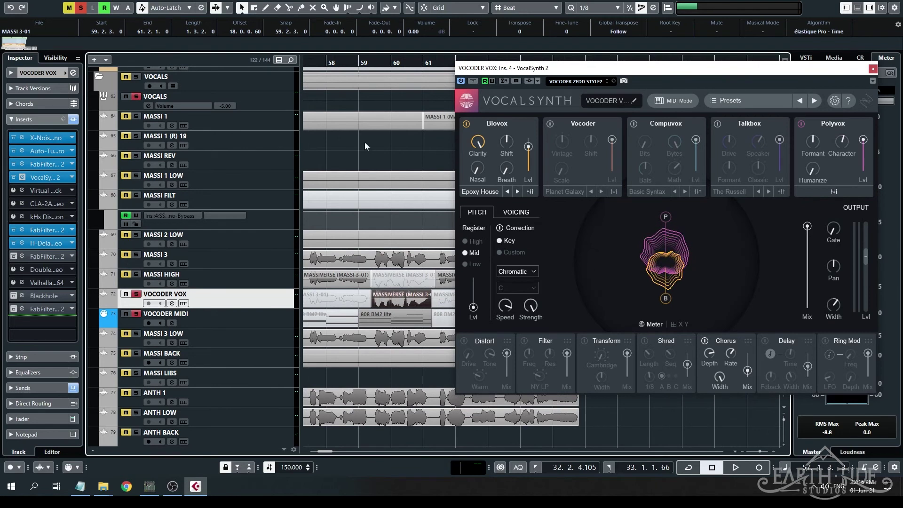
pyautogui.click(363, 60)
pyautogui.press('space')
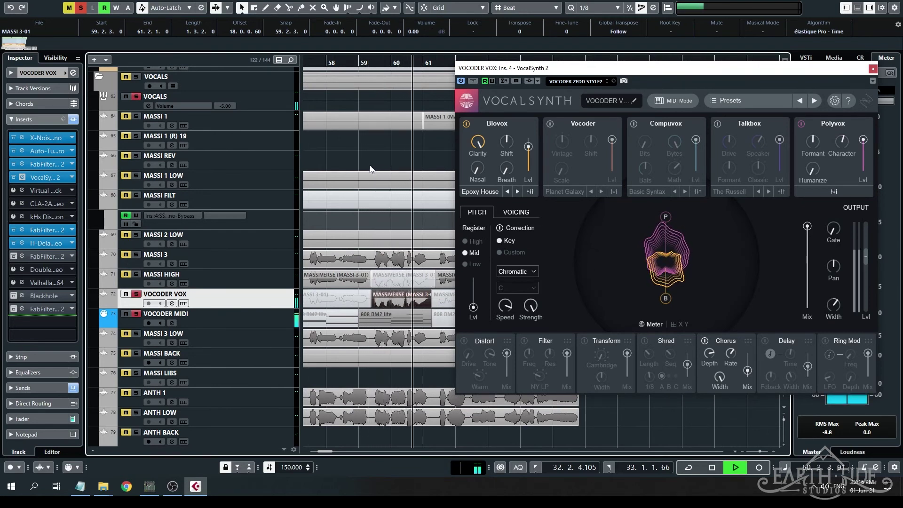
pyautogui.press('space')
# Add MASSI 3 to the vocoder solo and play them together from bar 57, stopping just after bar 61
pyautogui.click(308, 67)
pyautogui.scroll(4, 309, 264)
pyautogui.click(244, 174)
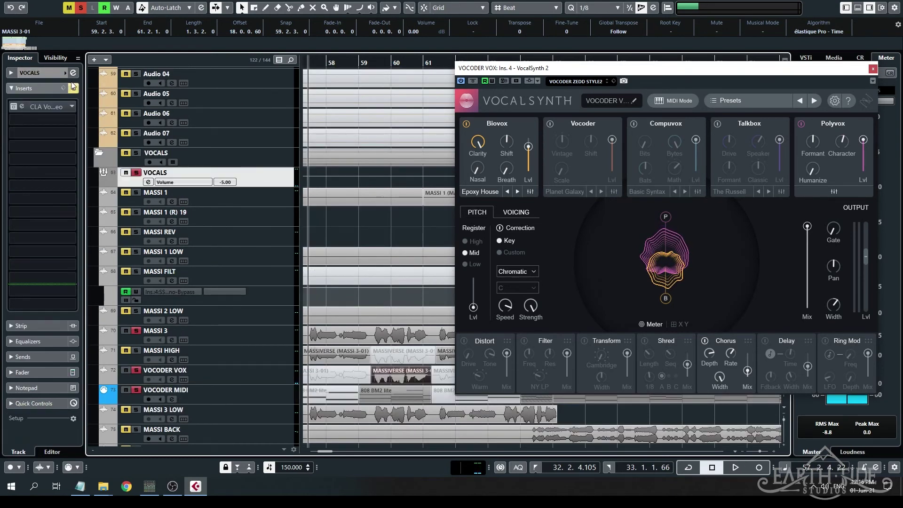
pyautogui.scroll(-10, 258, 157)
pyautogui.click(252, 170)
pyautogui.click(381, 230)
pyautogui.press('space')
pyautogui.scroll(4, 394, 174)
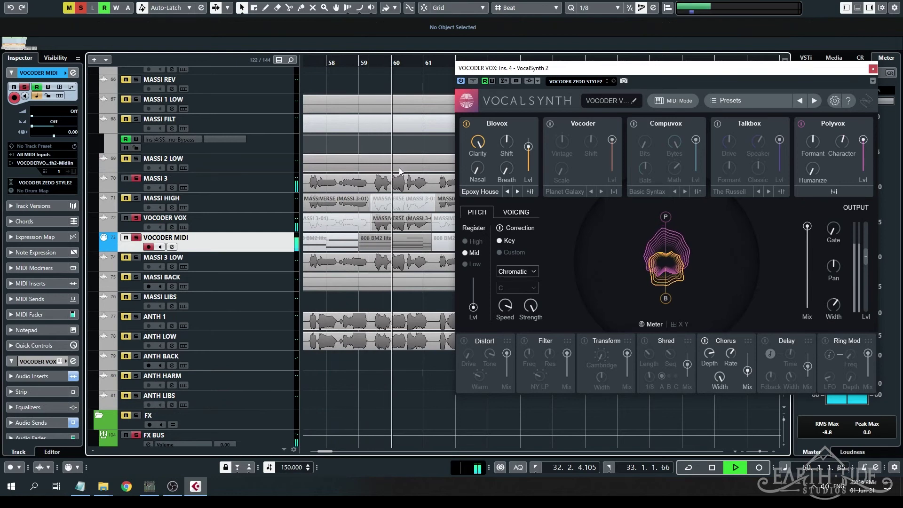
pyautogui.press('space')
# Play the vocoder and MASSI 3 from bar 64, stop after bar 72 and close VocalSynth 2
pyautogui.press('g')
pyautogui.press('g')
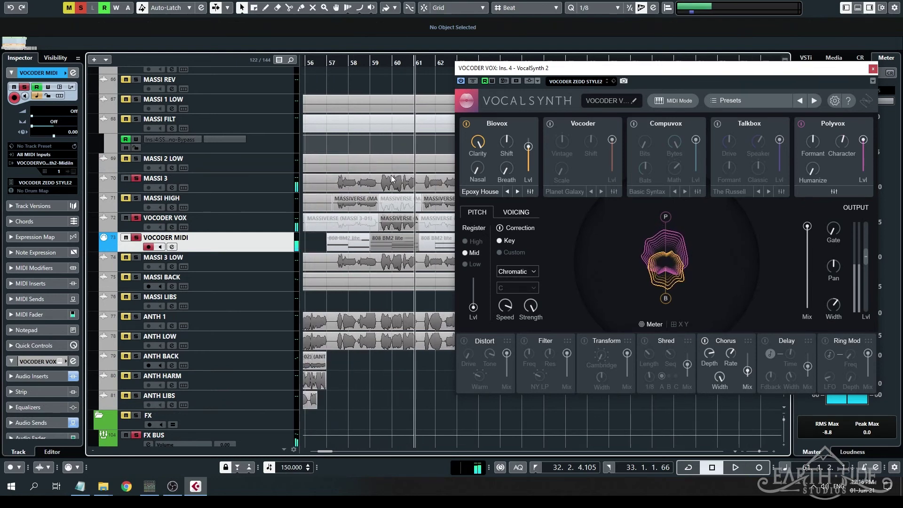
pyautogui.click(357, 64)
pyautogui.scroll(4, 127, 99)
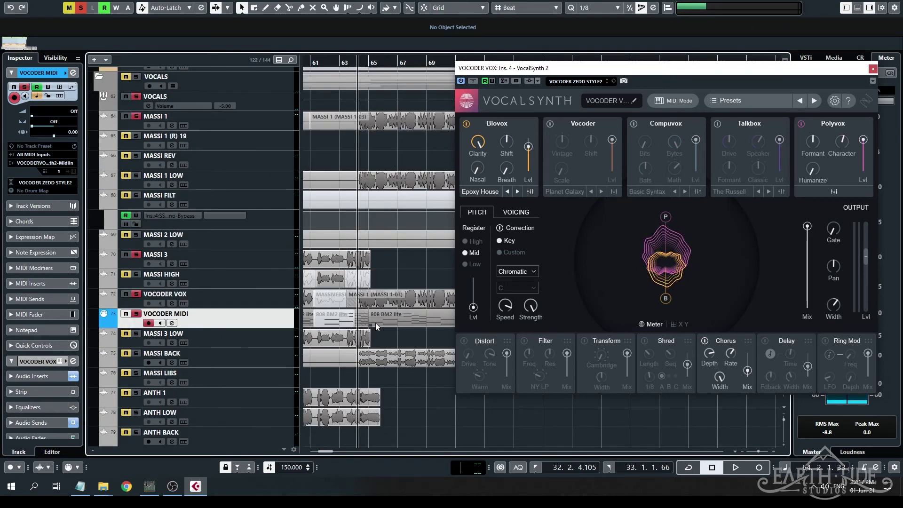
pyautogui.scroll(2, 377, 317)
pyautogui.press('space')
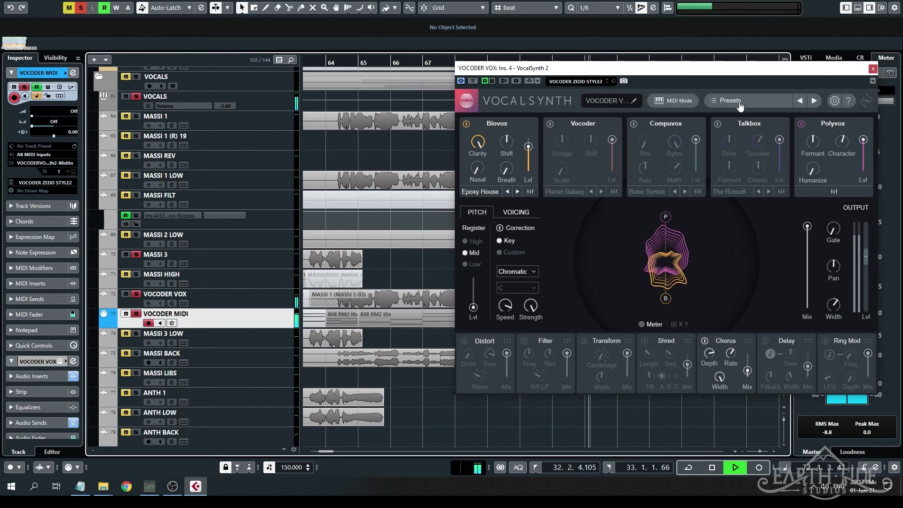
pyautogui.press('space')
pyautogui.click(873, 70)
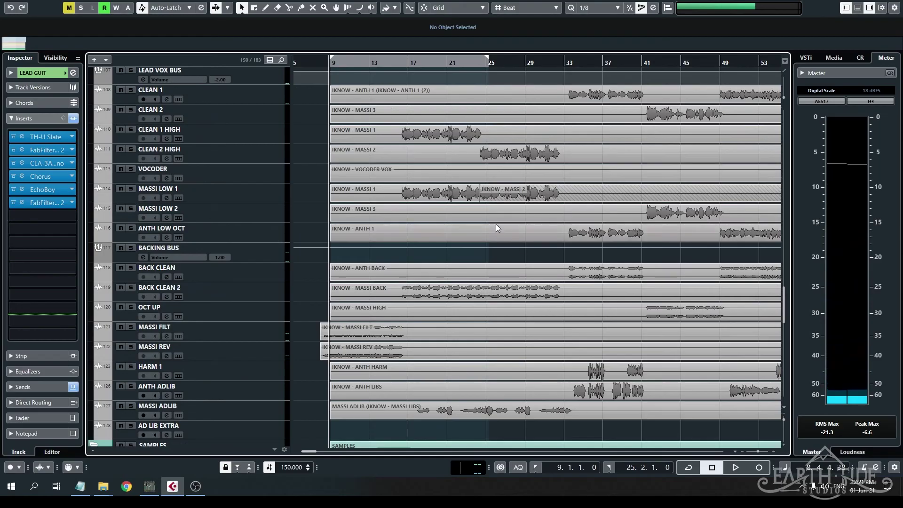
# Place the playhead just before bar 17, select the first LEAD GUIT clip and bypass the track's inserts
pyautogui.keyDown('ctrl'); pyautogui.scroll(2, 362, 235); pyautogui.keyUp('ctrl')
pyautogui.keyDown('ctrl'); pyautogui.scroll(1, 360, 237); pyautogui.keyUp('ctrl')
pyautogui.scroll(8, 413, 224)
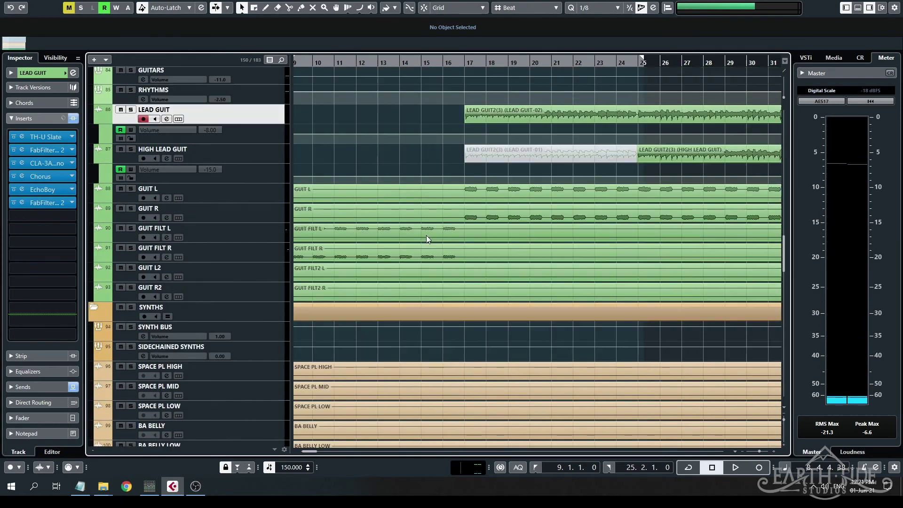
pyautogui.scroll(3, 426, 235)
pyautogui.hscroll(3, 422, 238)
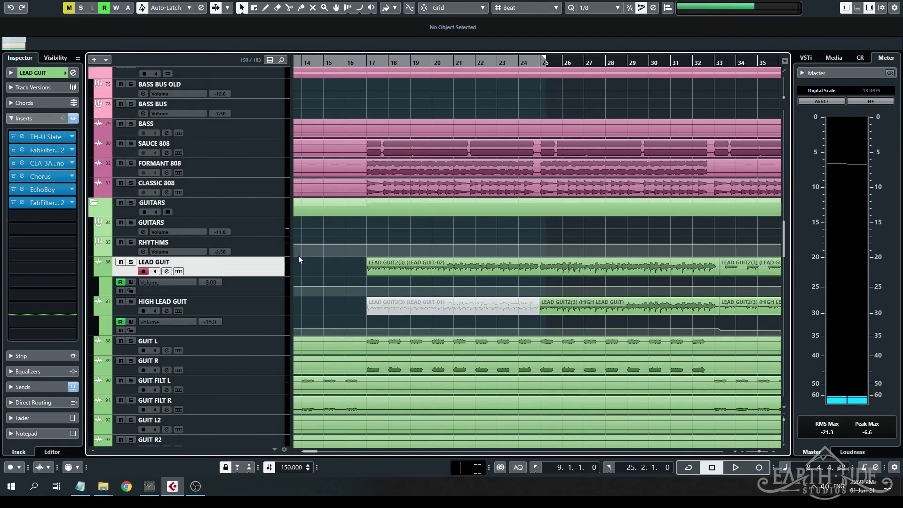
pyautogui.click(362, 61)
pyautogui.click(424, 269)
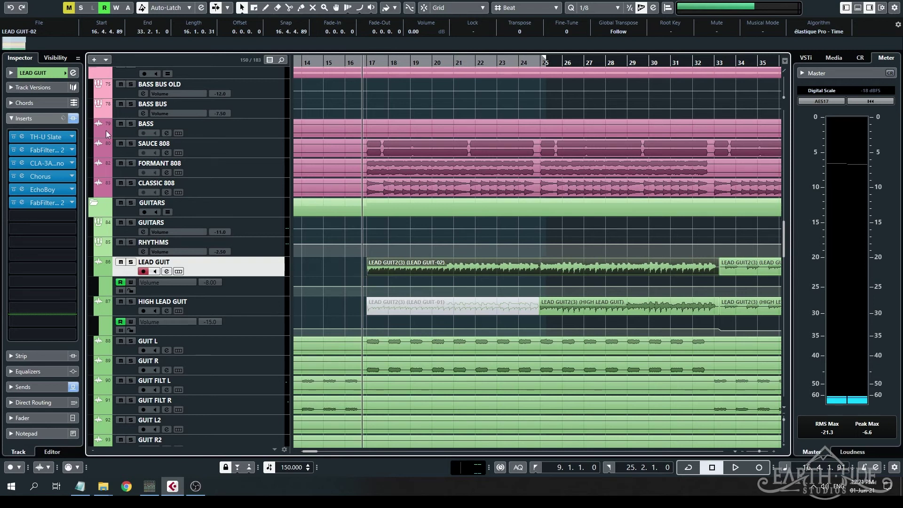
pyautogui.click(74, 124)
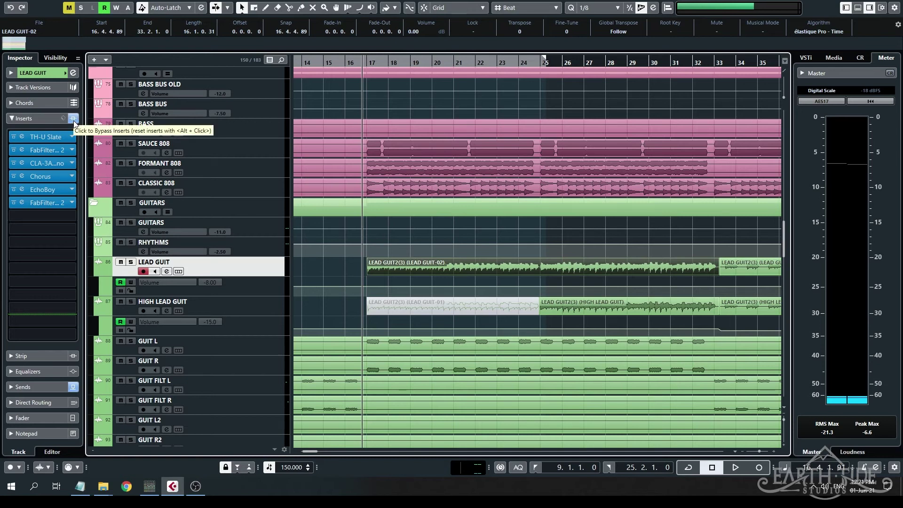
pyautogui.click(73, 121)
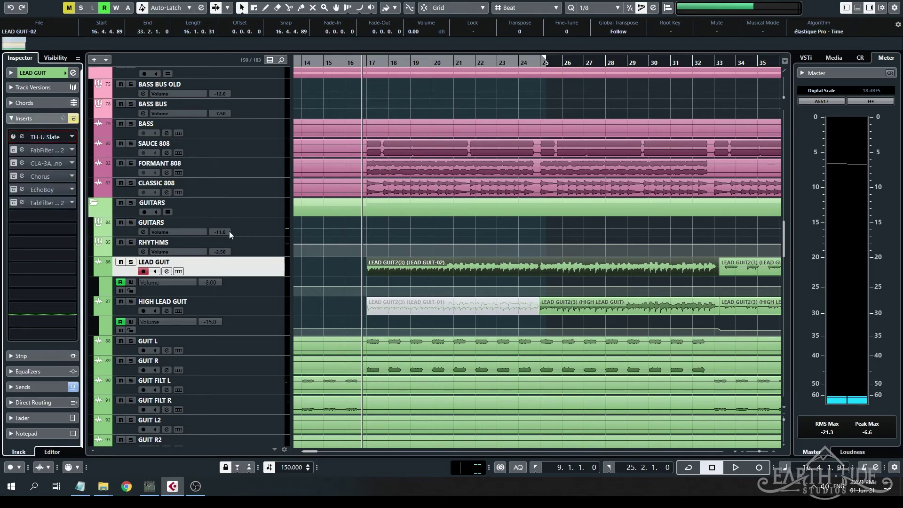
# Solo LEAD GUIT with all its inserts off and play the dry signal from just before bar 17, stopping after bar 21
pyautogui.click(257, 230)
pyautogui.click(271, 254)
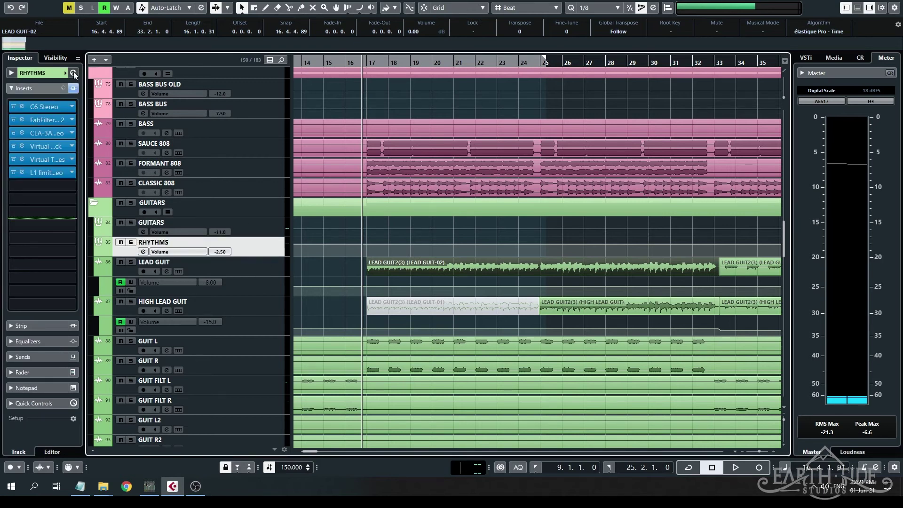
pyautogui.click(277, 265)
pyautogui.press('s')
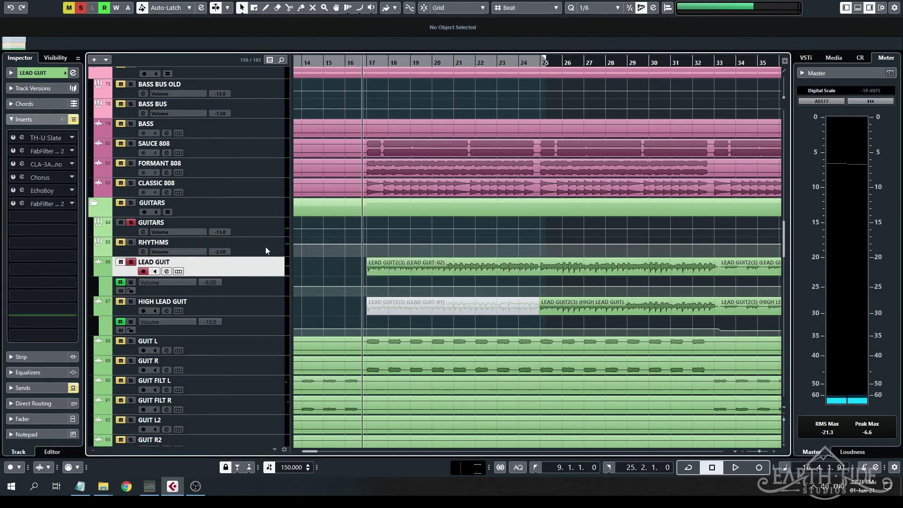
pyautogui.click(265, 247)
pyautogui.click(275, 271)
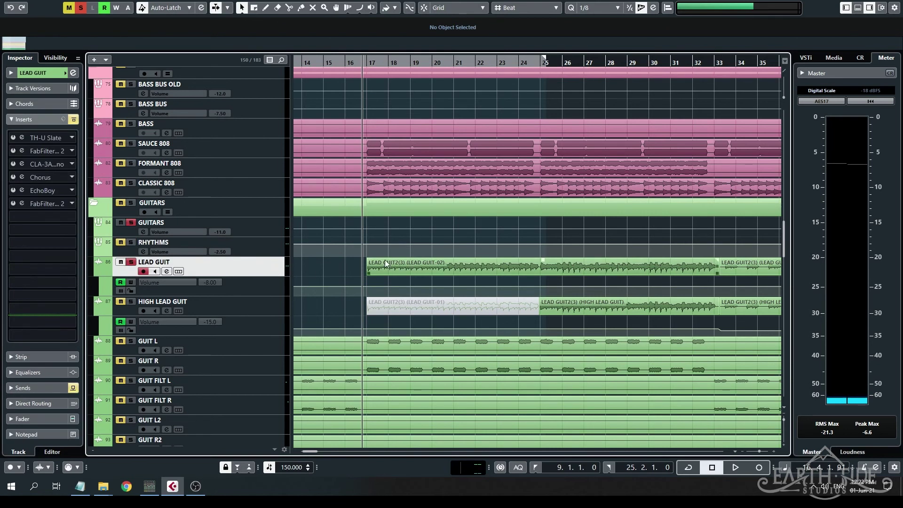
pyautogui.press('space')
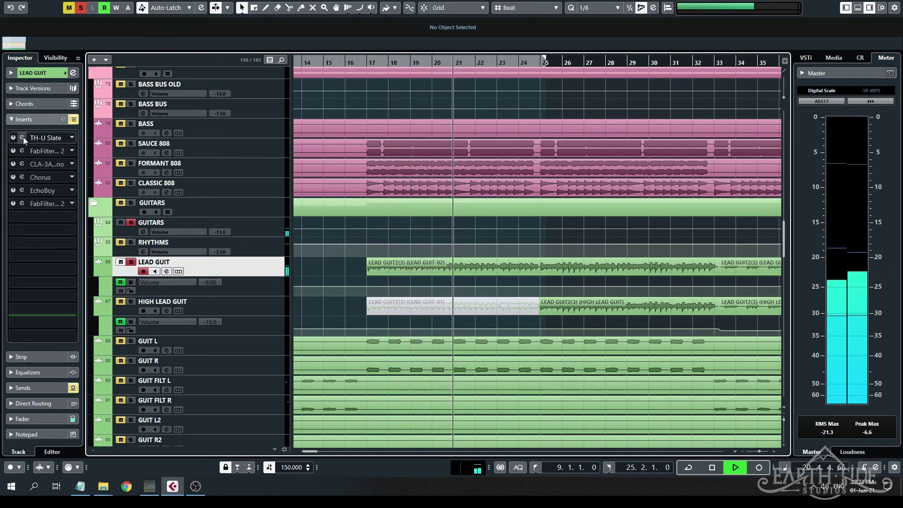
pyautogui.press('space')
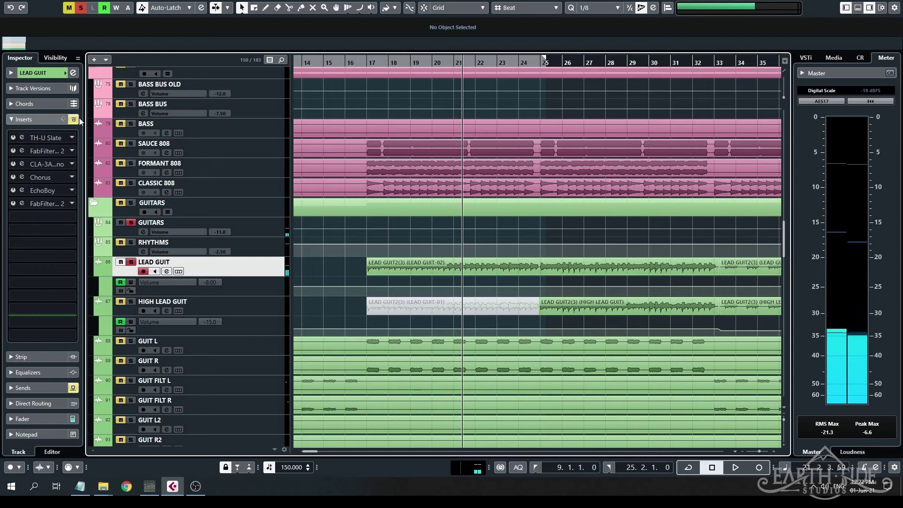
# Return to just before bar 17 and briefly replay the start of the dry LEAD GUIT clip
pyautogui.press('KP_0')
pyautogui.press('h')
pyautogui.press('h')
pyautogui.press('h')
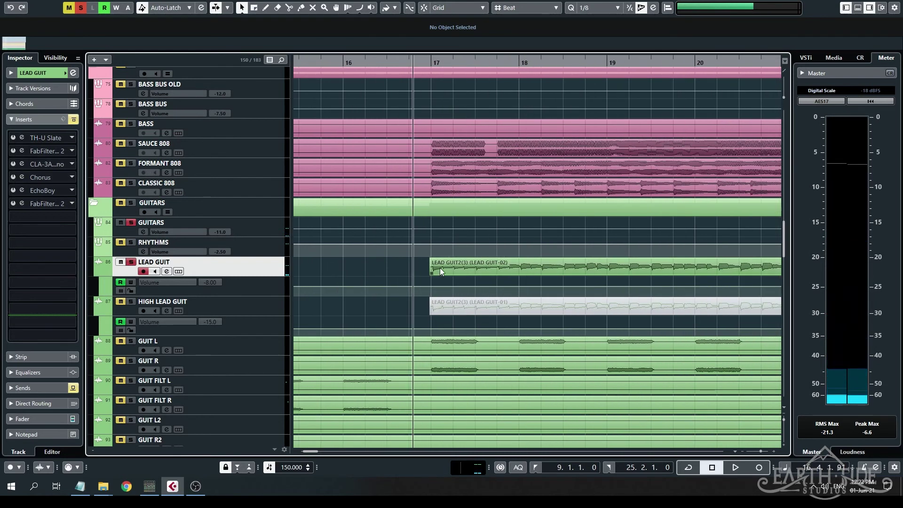
pyautogui.press('space')
pyautogui.press('space')
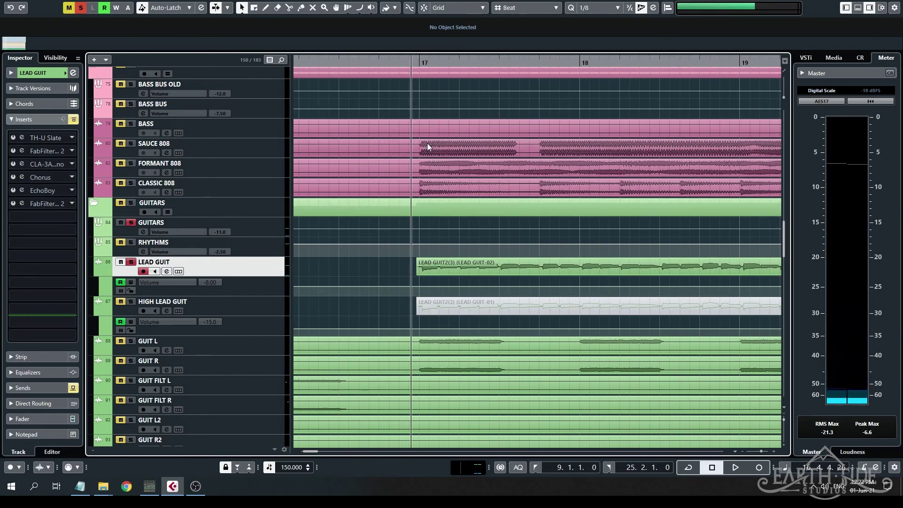
pyautogui.press('g')
pyautogui.press('g')
pyautogui.press('g')
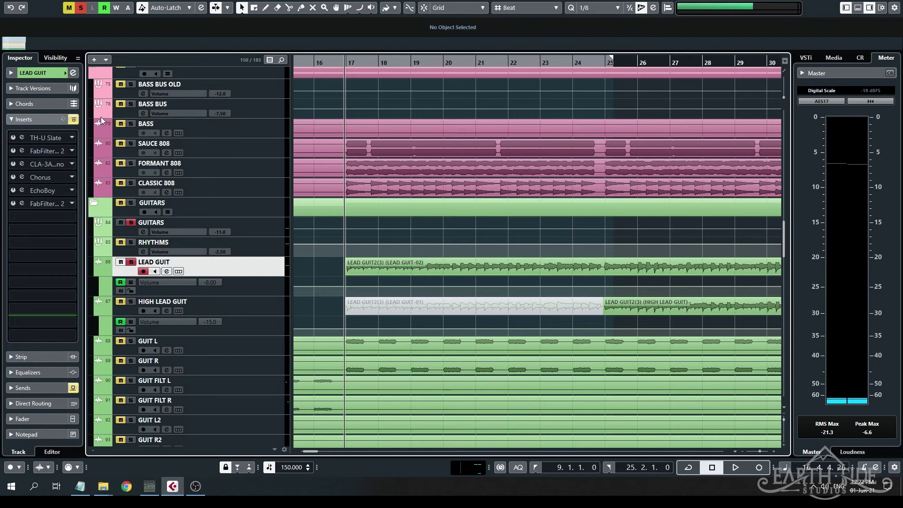
# Turn on TH-U Slate on LEAD GUIT and examine the Shred lead HB preset's pedals, Marcus II Lead amp and rack effects
pyautogui.click(12, 139)
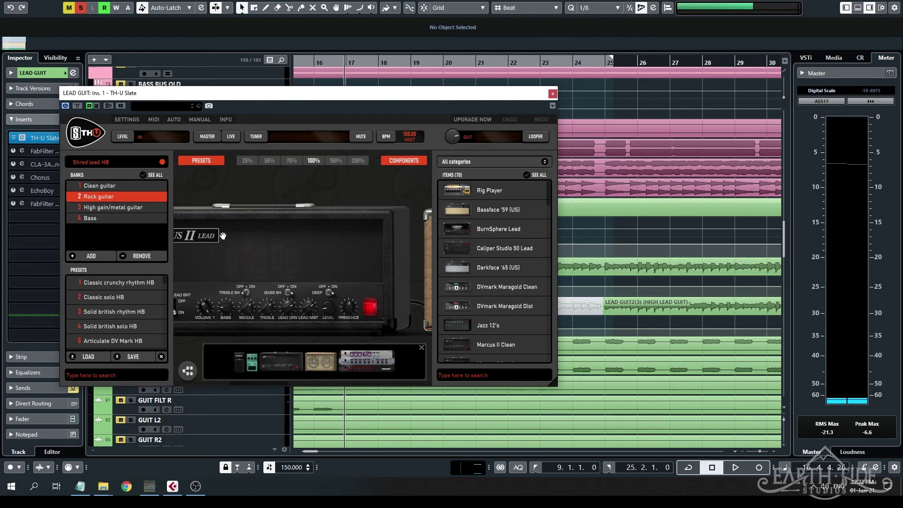
pyautogui.scroll(-5, 137, 325)
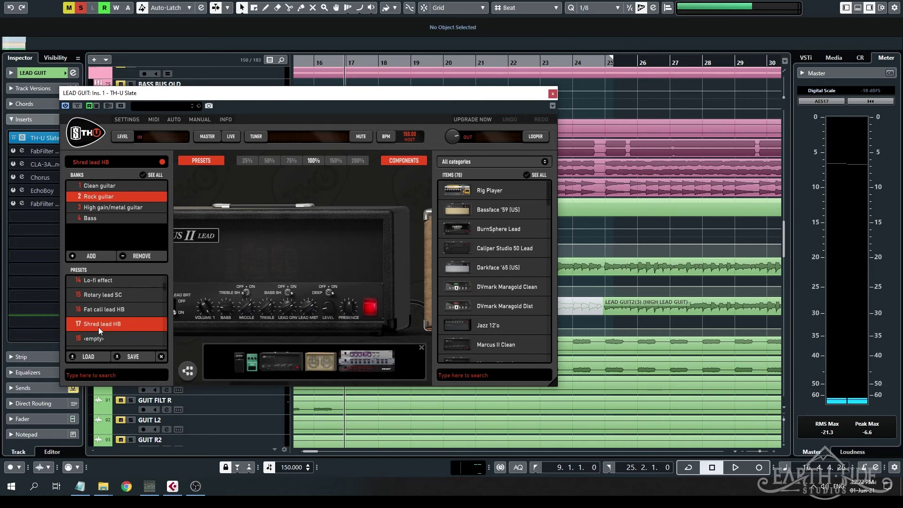
pyautogui.click(244, 371)
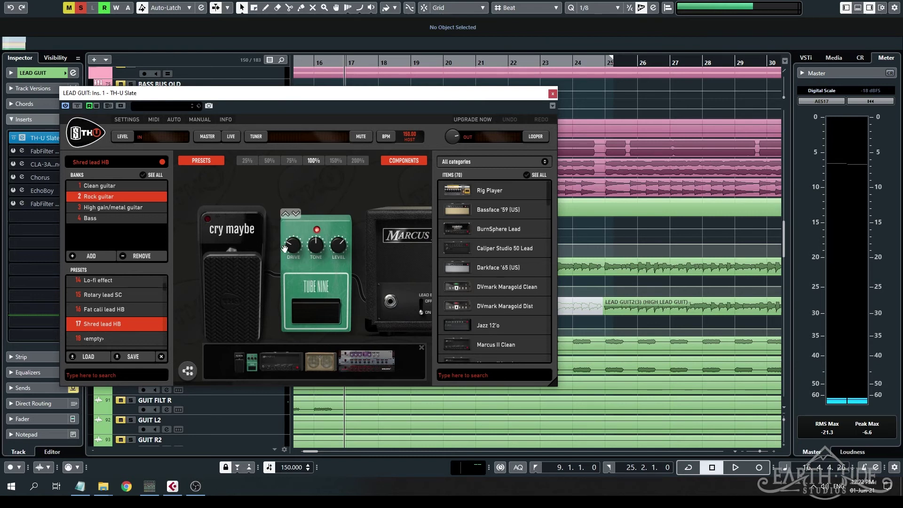
pyautogui.click(282, 363)
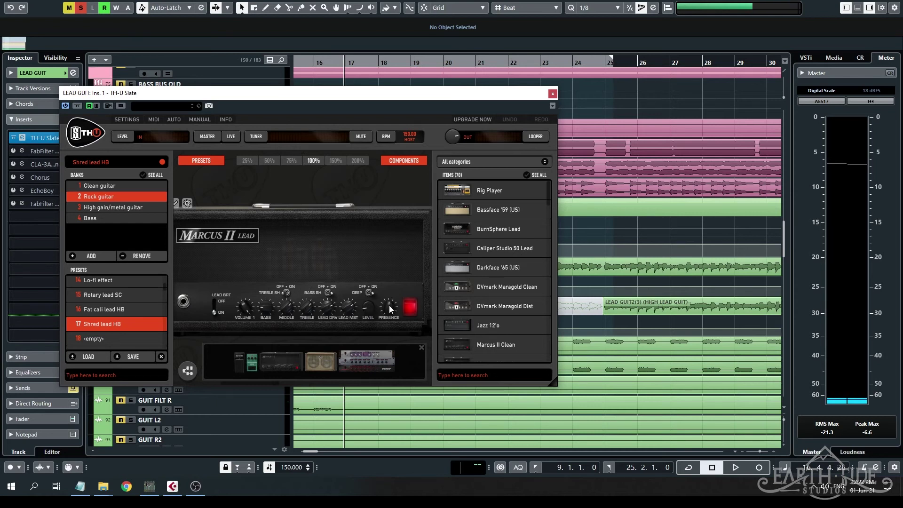
pyautogui.click(360, 363)
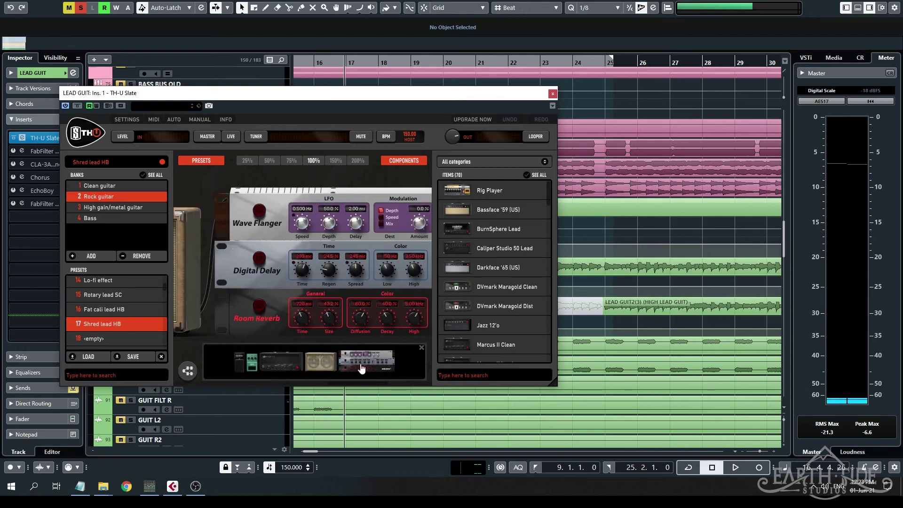
pyautogui.click(284, 365)
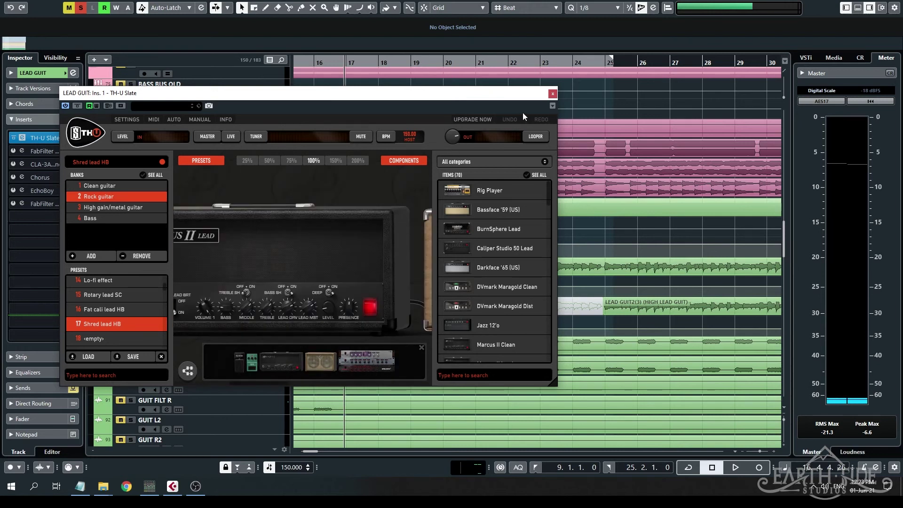
# Close TH-U Slate and play LEAD GUIT through the amp from just before bar 17, stopping at bar 21
pyautogui.click(553, 94)
pyautogui.press('space')
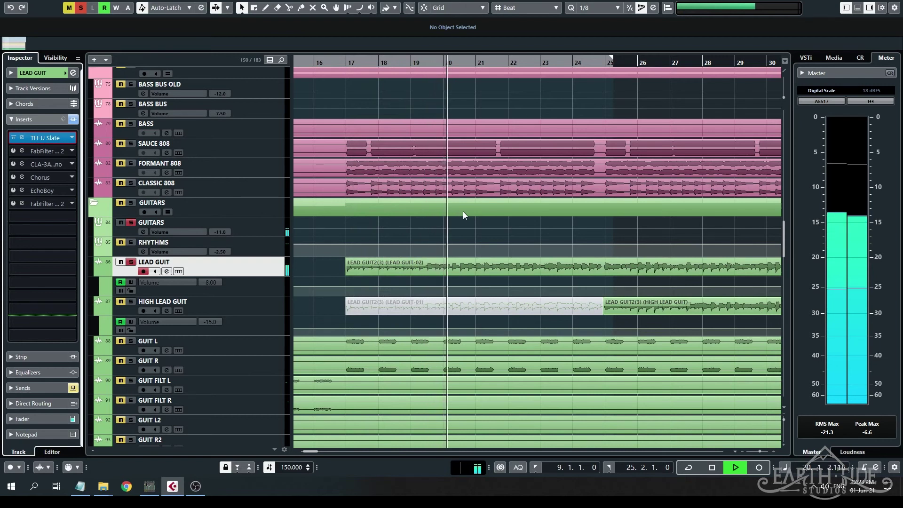
pyautogui.press('space')
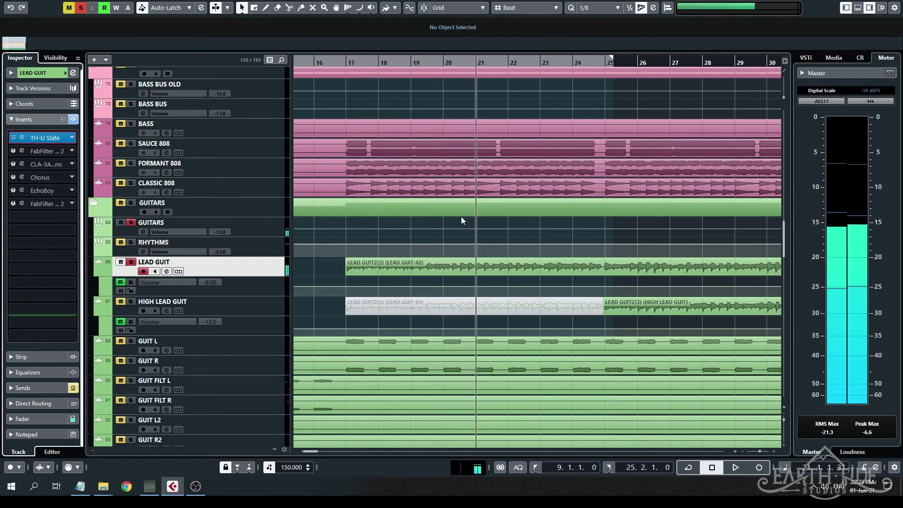
# Turn on the first FabFilter Pro-Q 2 insert on LEAD GUIT and open its editor
pyautogui.click(14, 152)
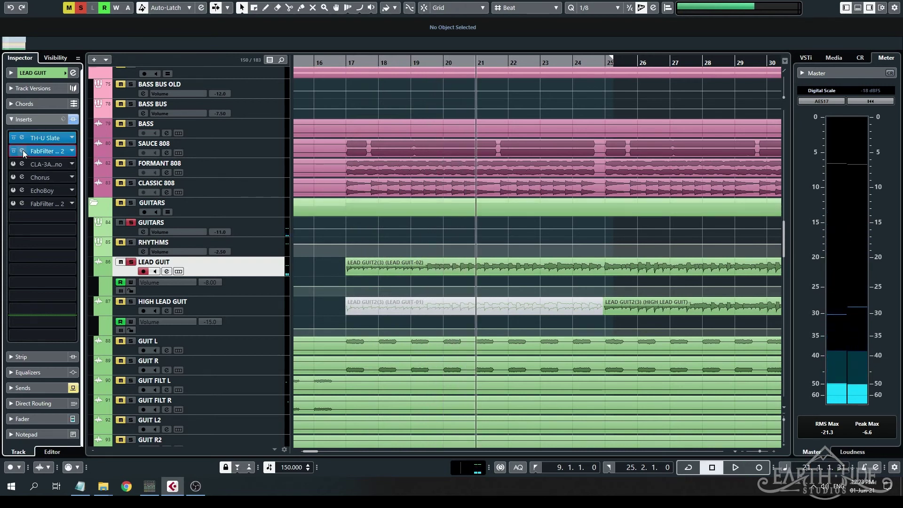
pyautogui.click(22, 151)
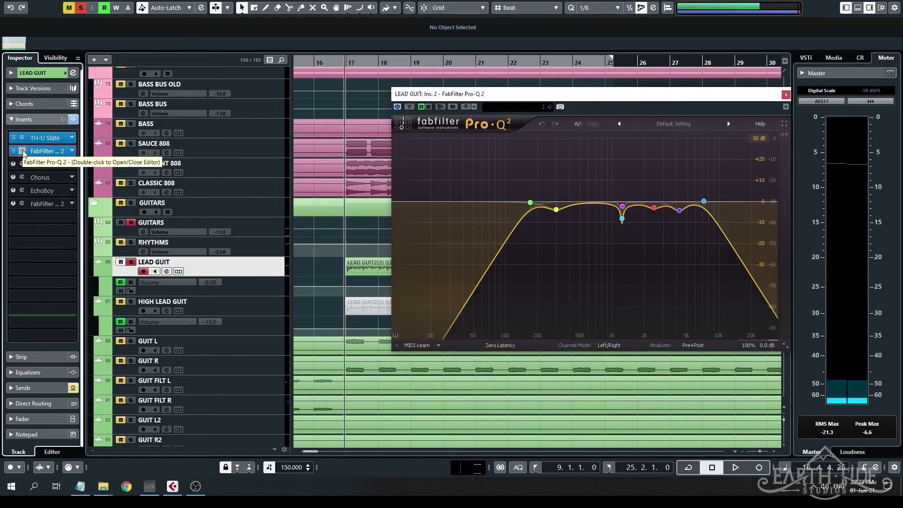
# Examine the Pro-Q 2 cut bands on LEAD GUIT and play the guitar through the EQ from just before bar 17
pyautogui.moveTo(532, 212)
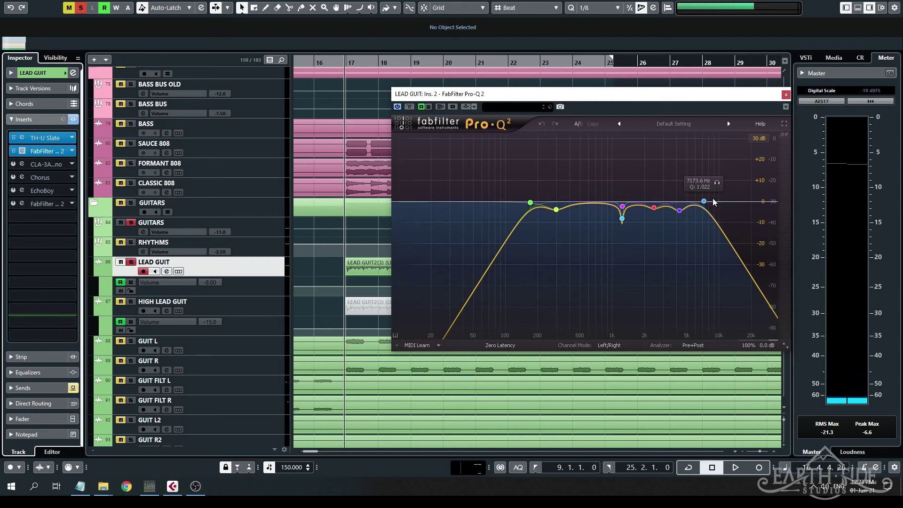
pyautogui.moveTo(625, 221)
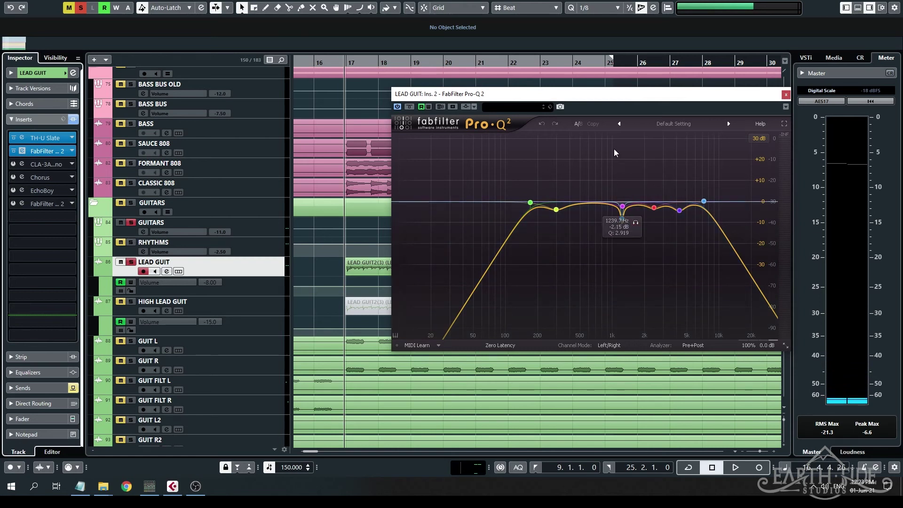
pyautogui.press('space')
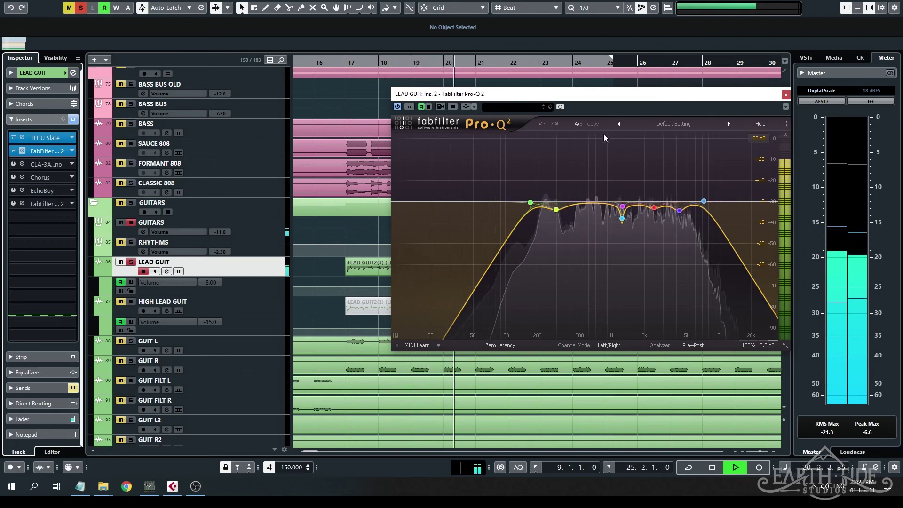
pyautogui.press('space')
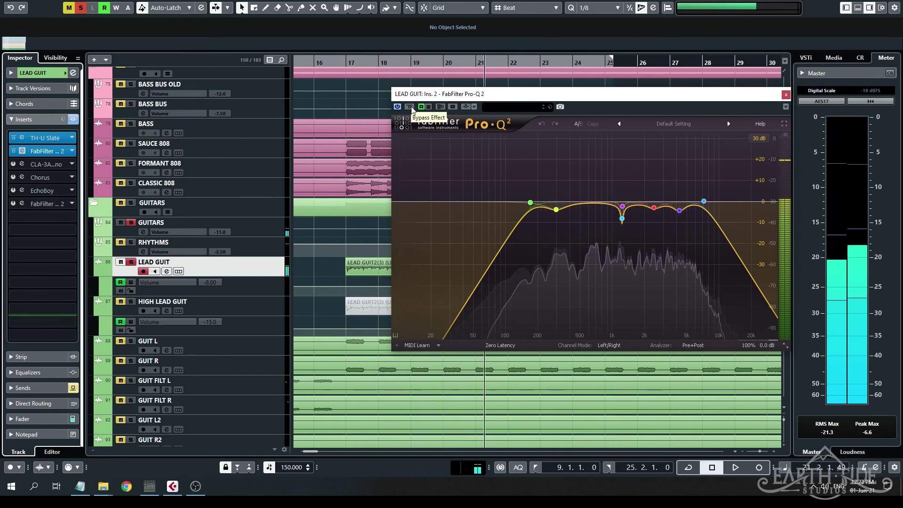
# Compare LEAD GUIT with Pro-Q 2 bypassed and active, closing the editor and returning to just before bar 17
pyautogui.click(409, 106)
pyautogui.press('space')
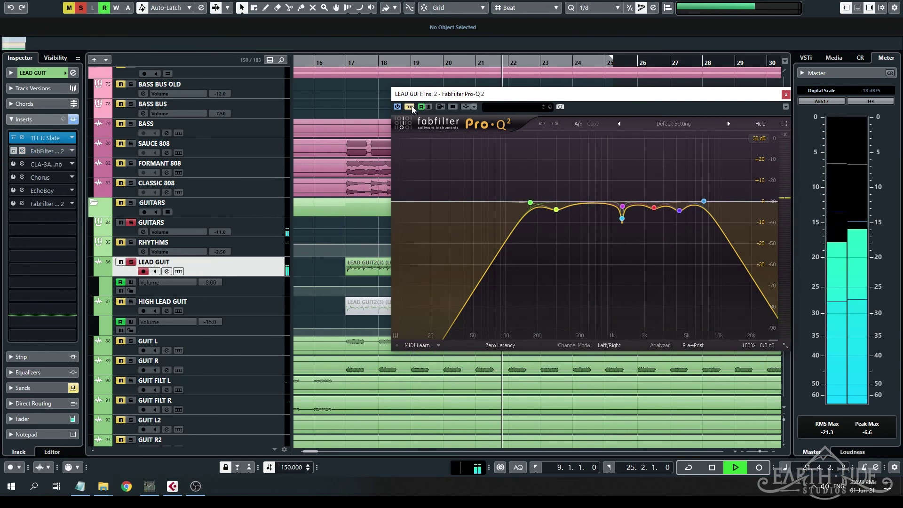
pyautogui.press('space')
pyautogui.click(411, 106)
pyautogui.press('space')
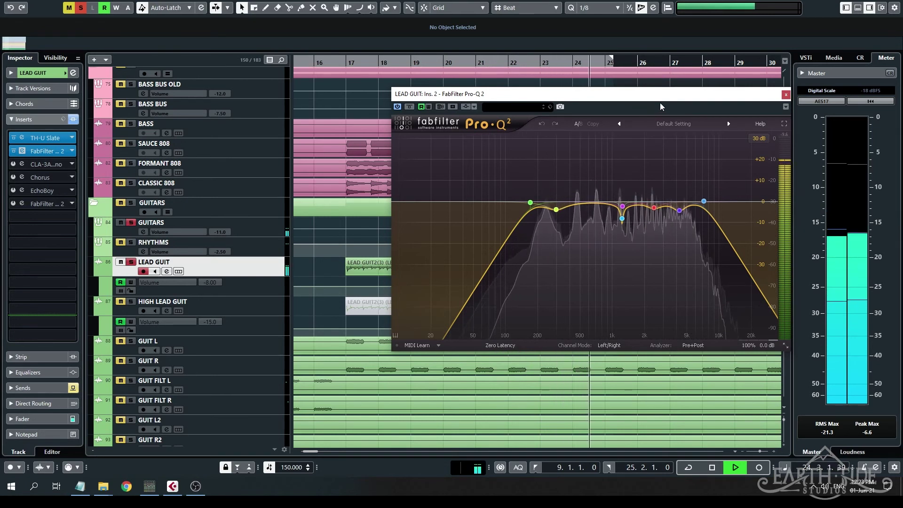
pyautogui.press('space')
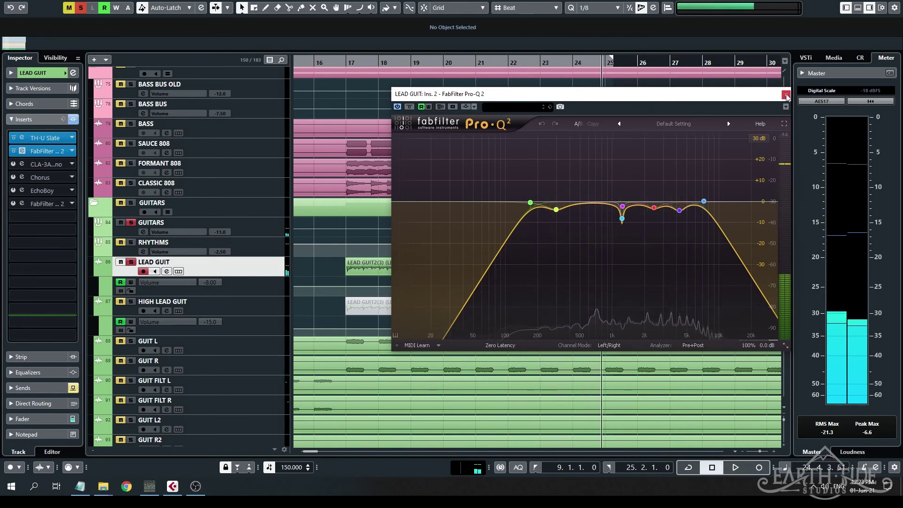
pyautogui.click(785, 96)
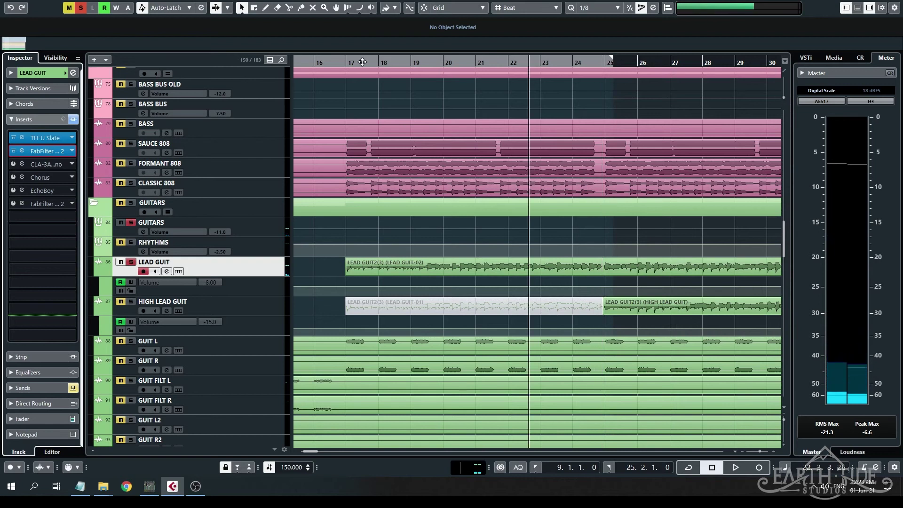
pyautogui.click(342, 61)
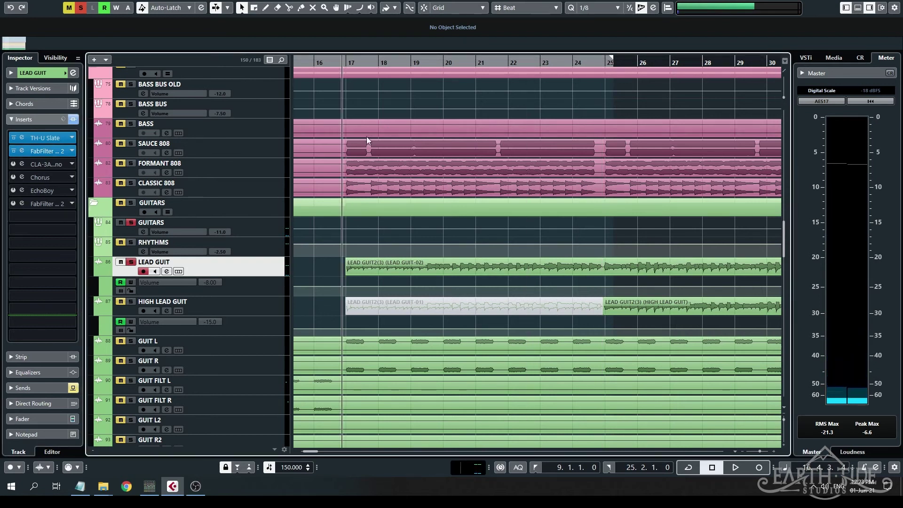
# Turn on the CLA-3A Mono compressor insert on LEAD GUIT and play the guitar through it from just before bar 17
pyautogui.click(24, 161)
pyautogui.click(23, 162)
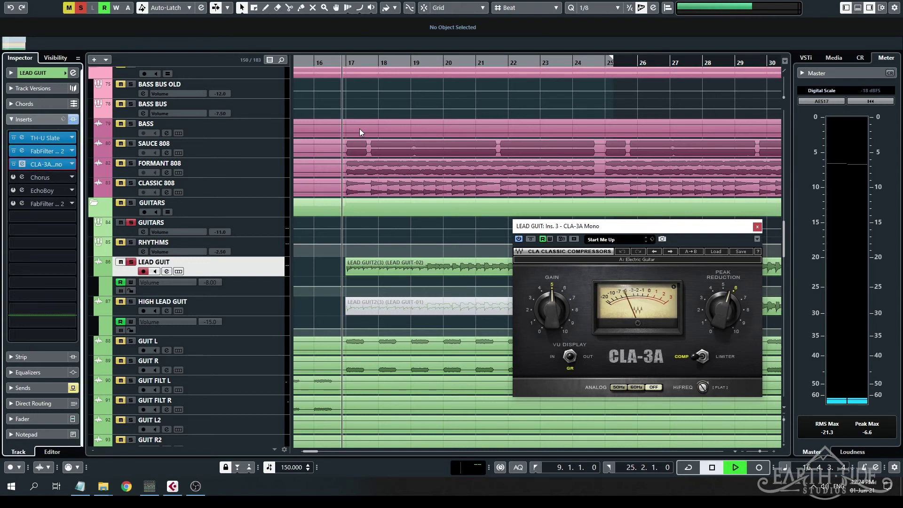
pyautogui.press('space')
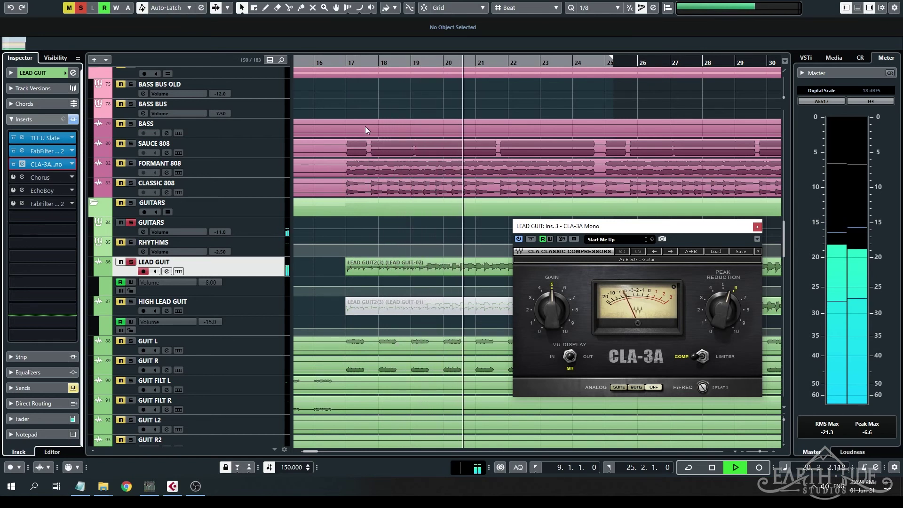
pyautogui.press('space')
pyautogui.press('KP_0')
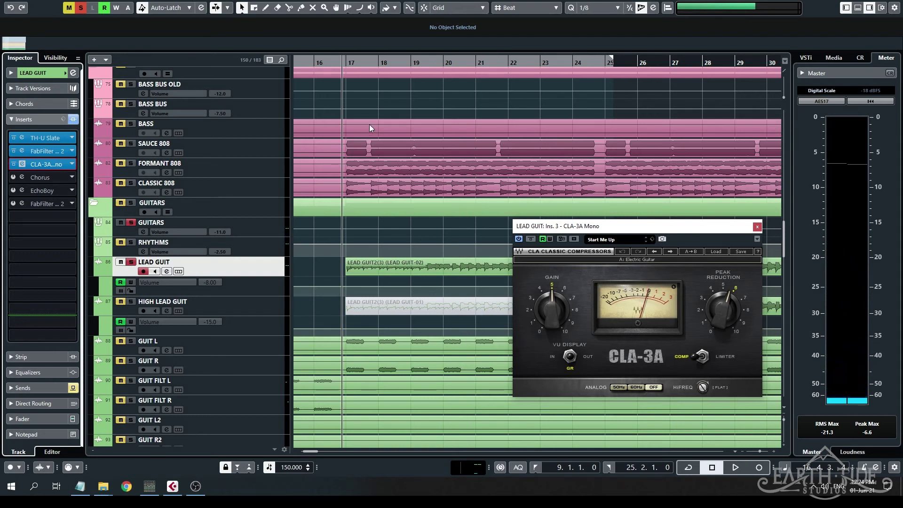
pyautogui.click(758, 227)
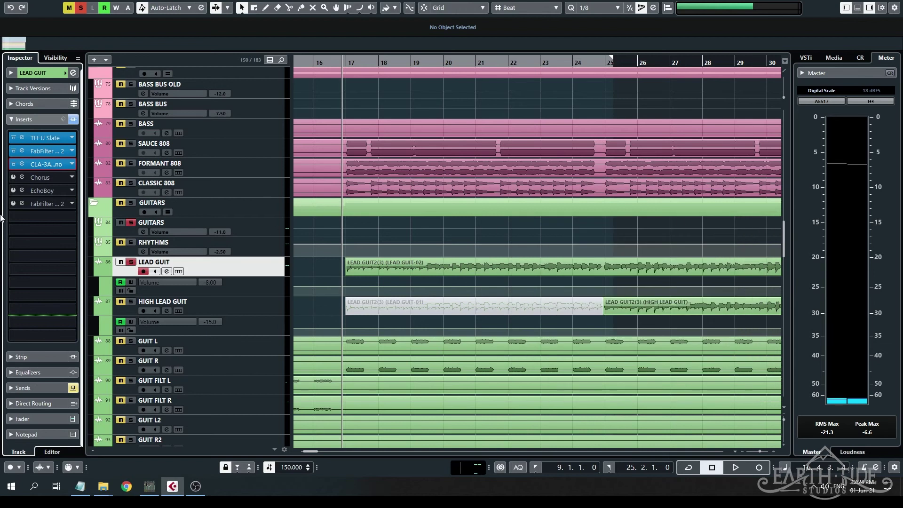
# Turn on the Chorus insert on LEAD GUIT and compare the playback with it active and bypassed, stopping before bar 25
pyautogui.click(13, 177)
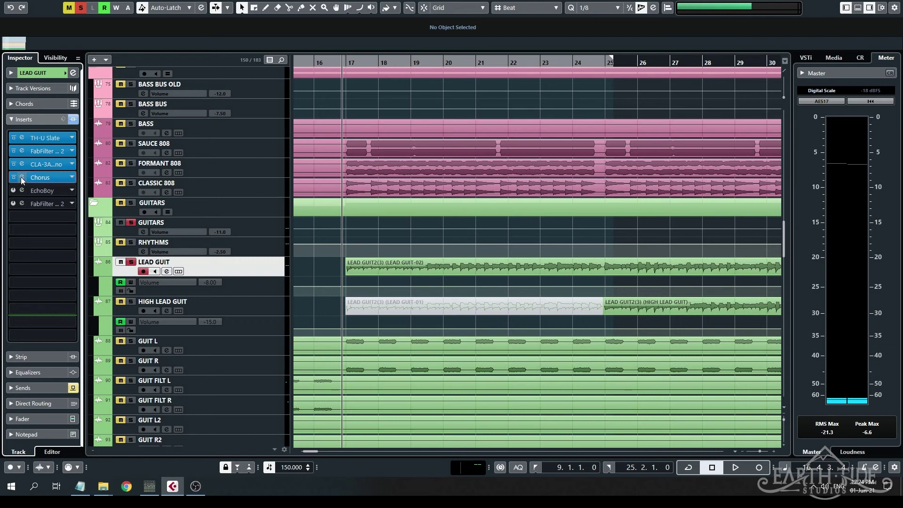
pyautogui.doubleClick(21, 176)
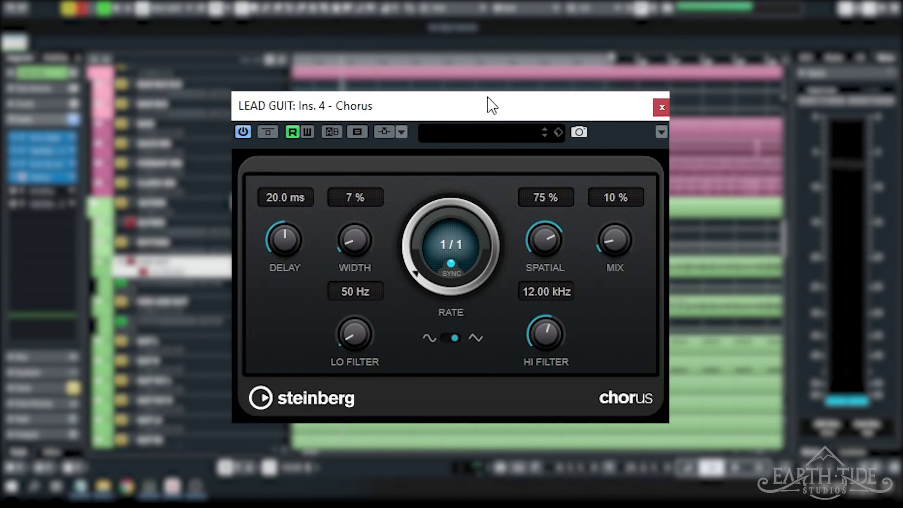
pyautogui.press('space')
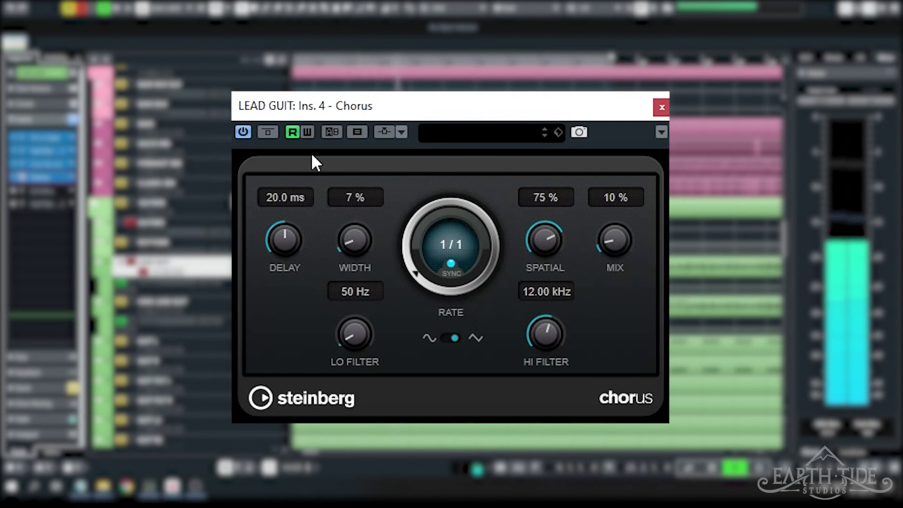
pyautogui.click(266, 132)
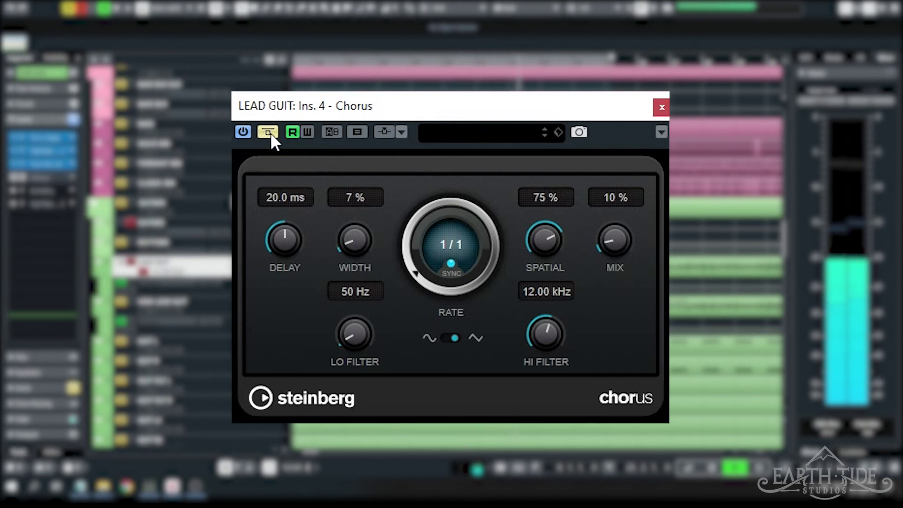
pyautogui.click(272, 131)
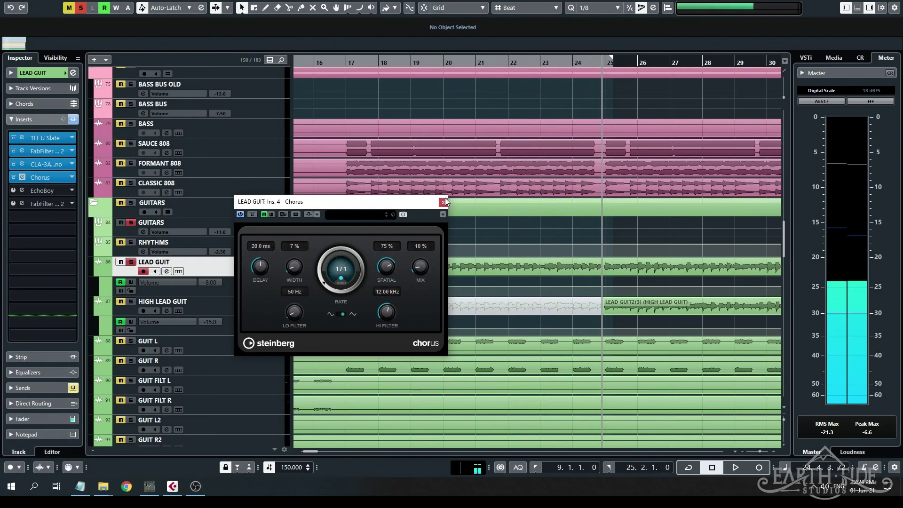
pyautogui.click(443, 202)
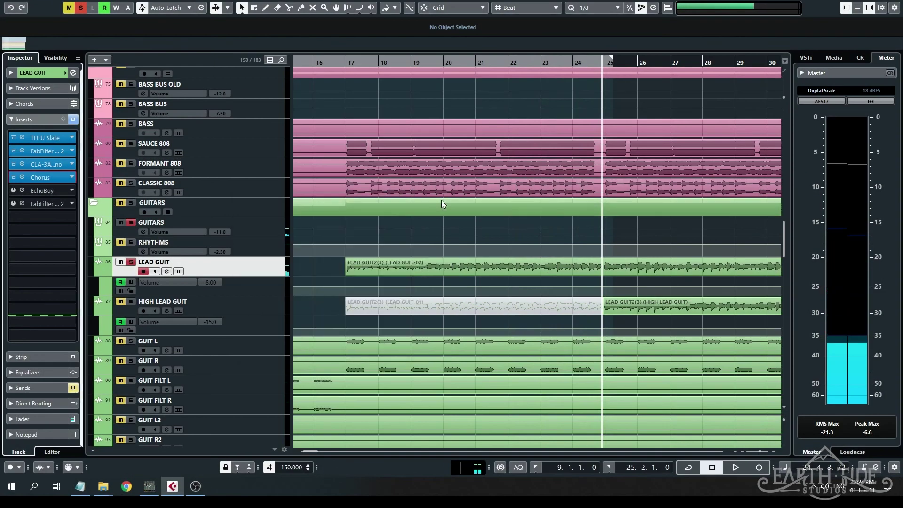
pyautogui.press('space')
# Turn on the EchoBoy insert on LEAD GUIT, examine its echo settings and play the guitar through it
pyautogui.click(13, 191)
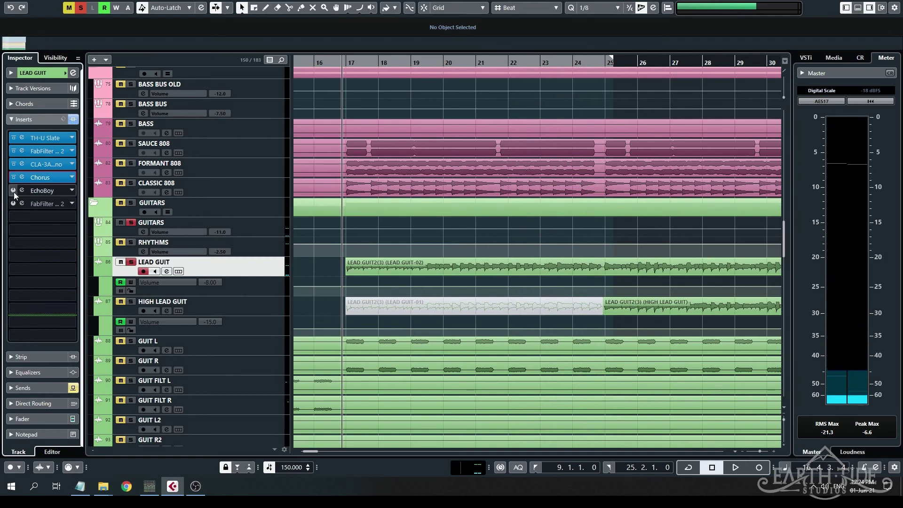
pyautogui.click(23, 191)
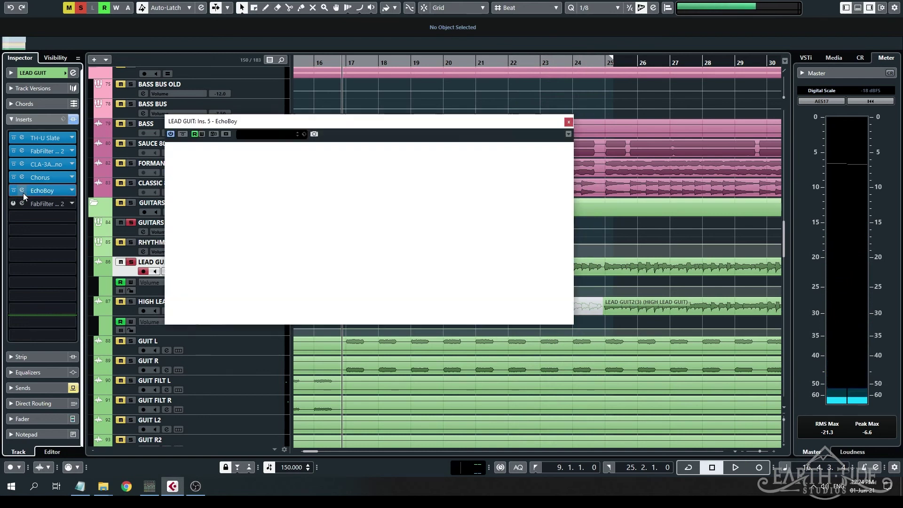
pyautogui.moveTo(362, 130); pyautogui.dragTo(491, 164)
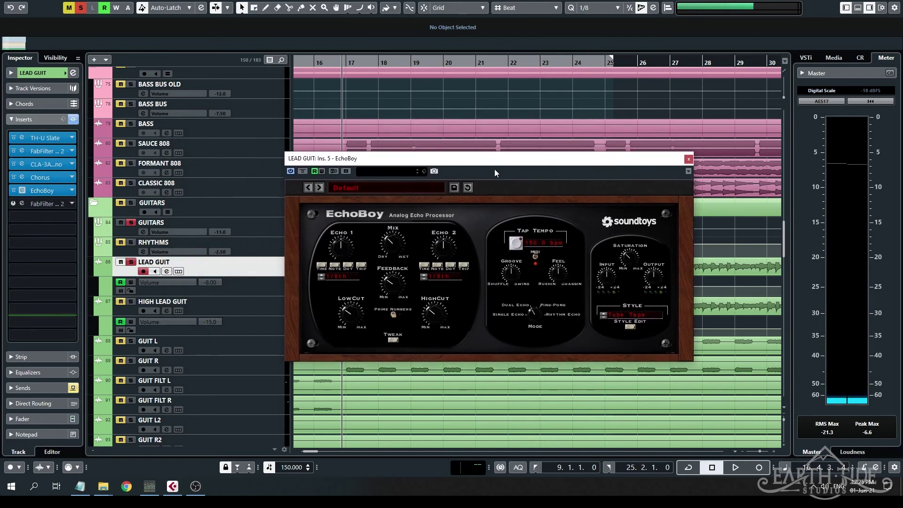
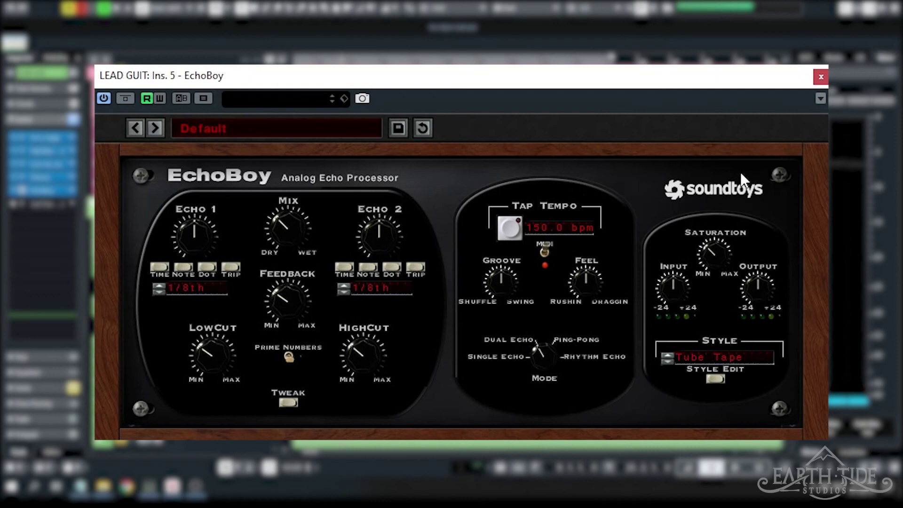
pyautogui.press('space')
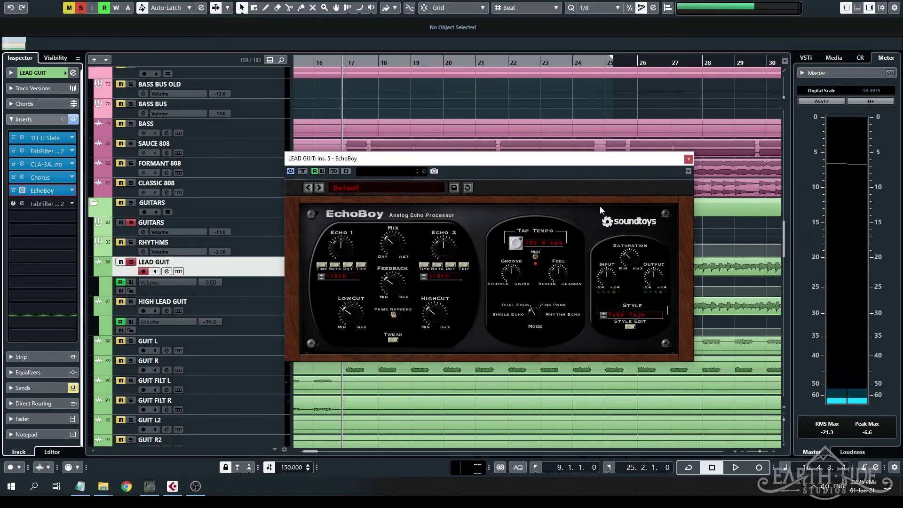
pyautogui.click(688, 160)
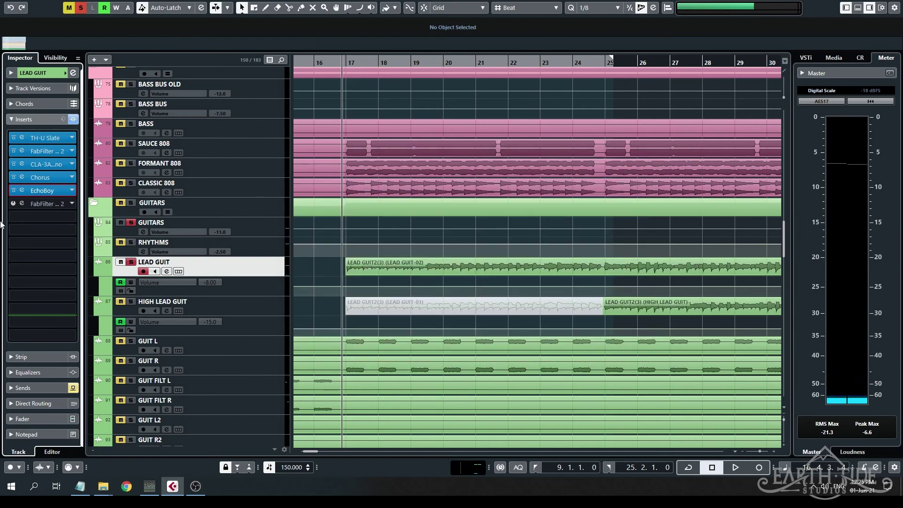
# Turn on the final FabFilter Pro-Q 2 insert on LEAD GUIT and play the guitar through its low and high cuts
pyautogui.doubleClick(21, 205)
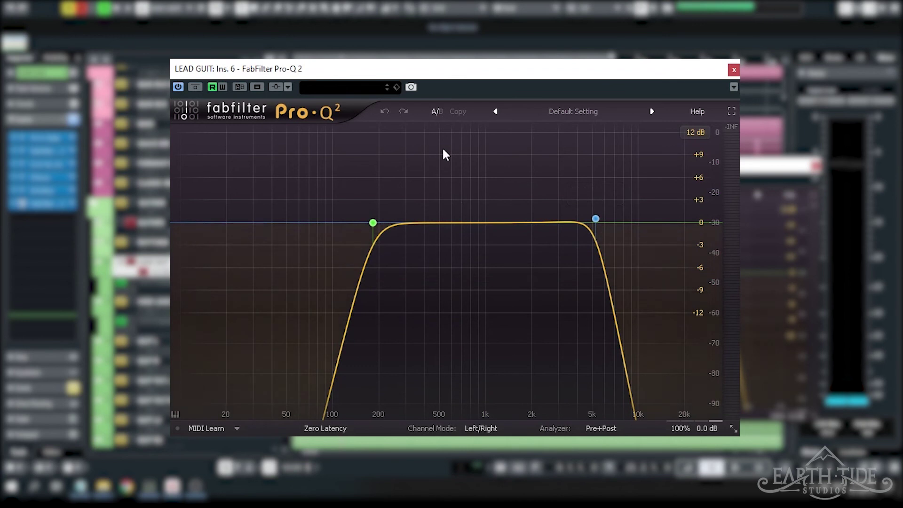
pyautogui.press('space')
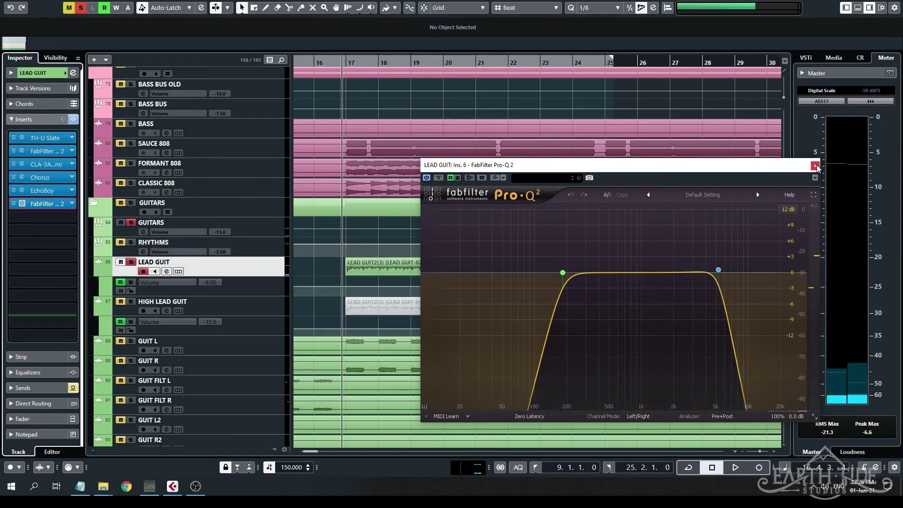
pyautogui.click(816, 165)
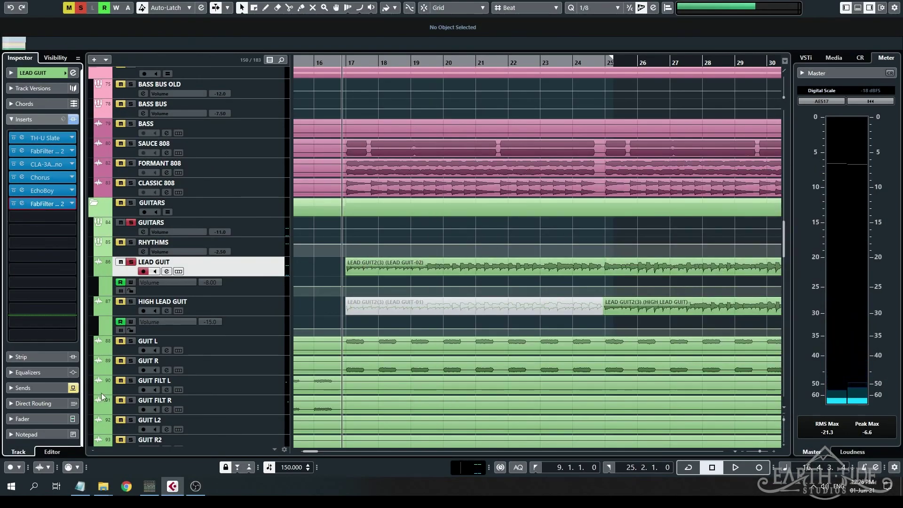
# Show the sends of LEAD GUIT and select the LONG PLATE effect channel that it feeds
pyautogui.click(53, 389)
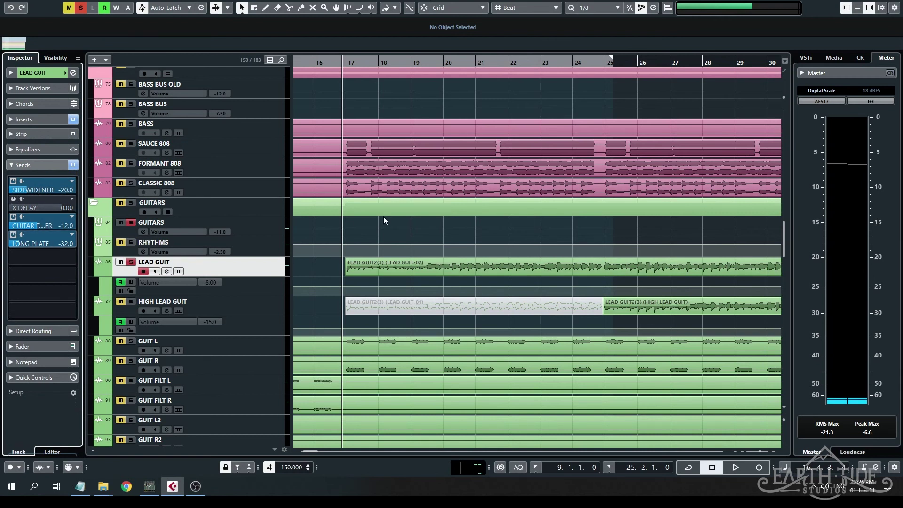
pyautogui.scroll(-15, 393, 233)
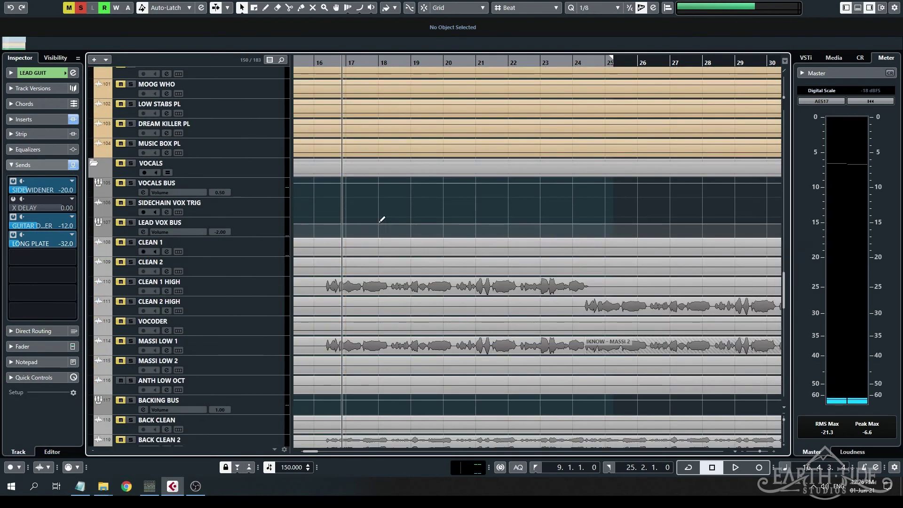
pyautogui.scroll(-3, 372, 221)
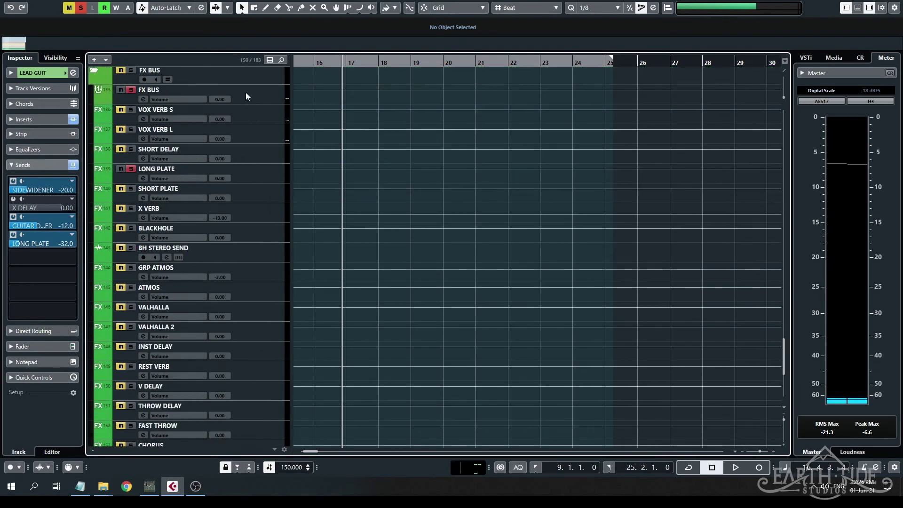
pyautogui.click(256, 177)
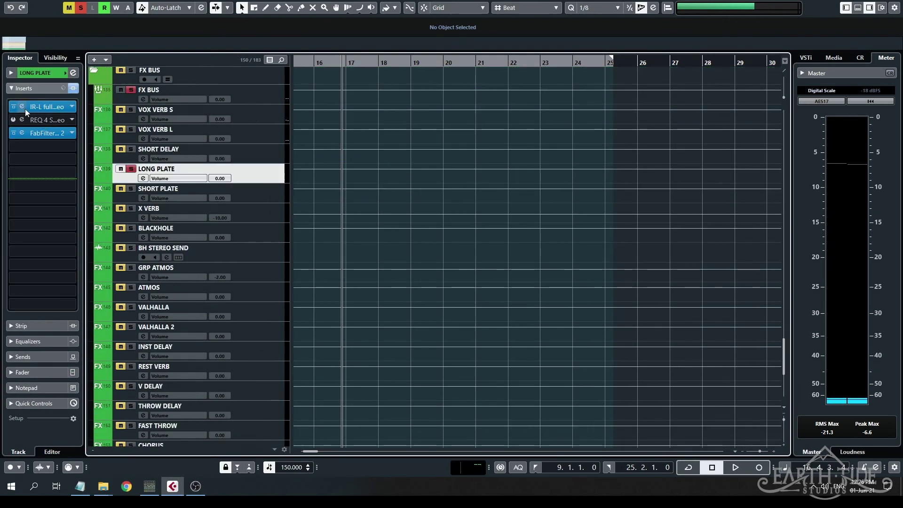
# Examine the IR-L full Stereo Large Plate reverb on LONG PLATE and open the channel's FabFilter Pro-Q 2
pyautogui.click(74, 107)
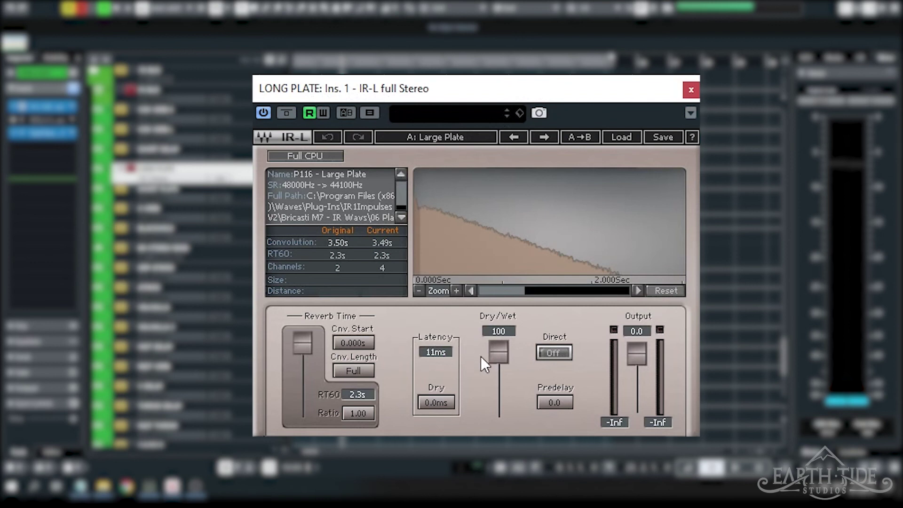
pyautogui.click(691, 91)
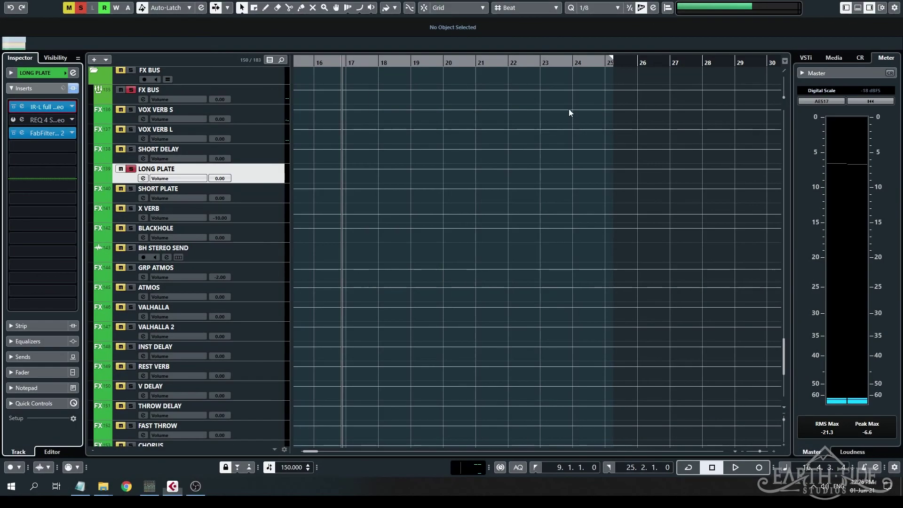
pyautogui.click(22, 133)
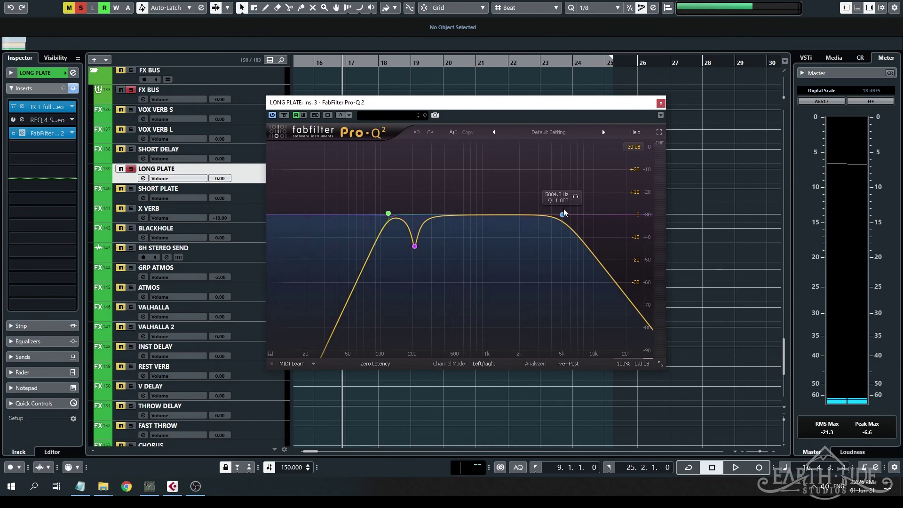
# Select the GUITAR DOUBLER effect channel and examine its Doubler2 Stereo and StudioEQ inserts
pyautogui.click(662, 103)
pyautogui.scroll(-5, 506, 197)
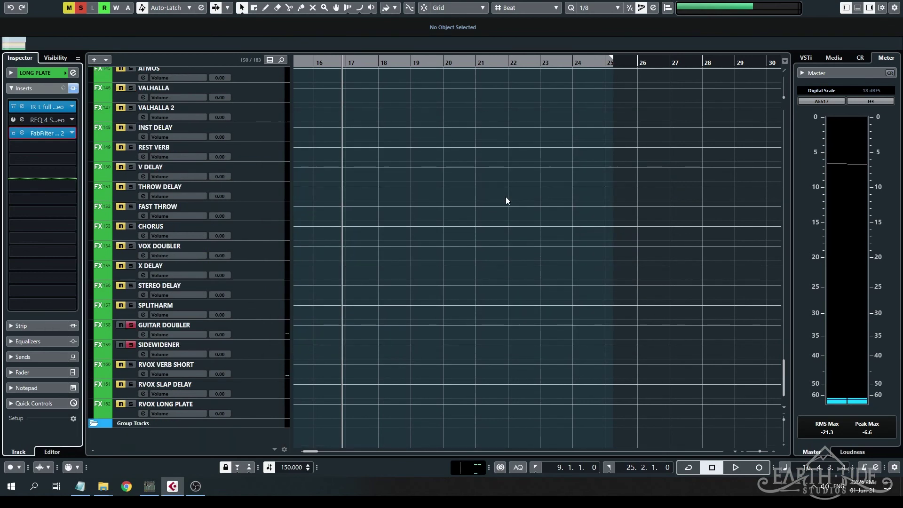
pyautogui.click(264, 331)
pyautogui.click(21, 107)
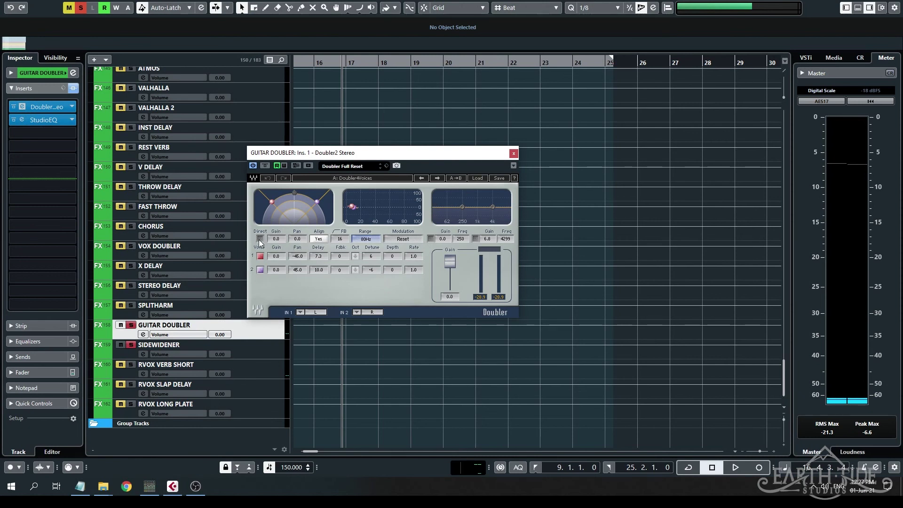
pyautogui.click(513, 154)
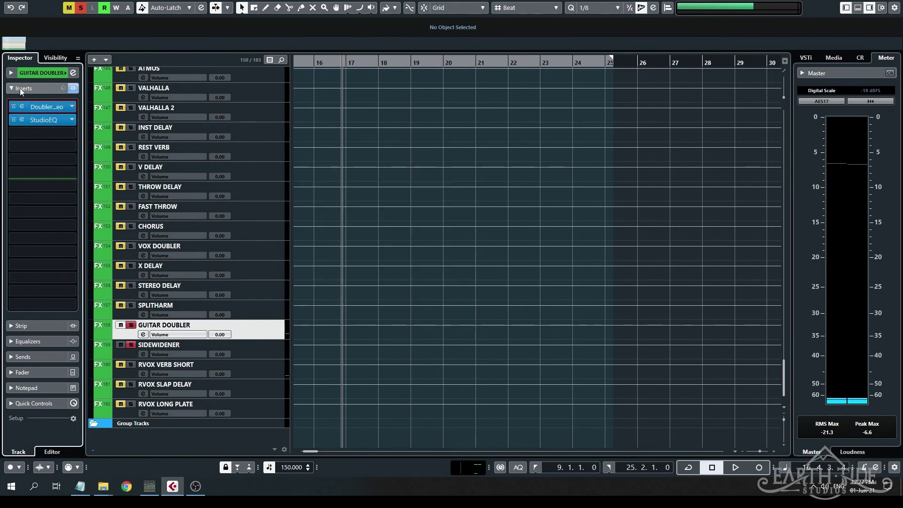
pyautogui.click(22, 120)
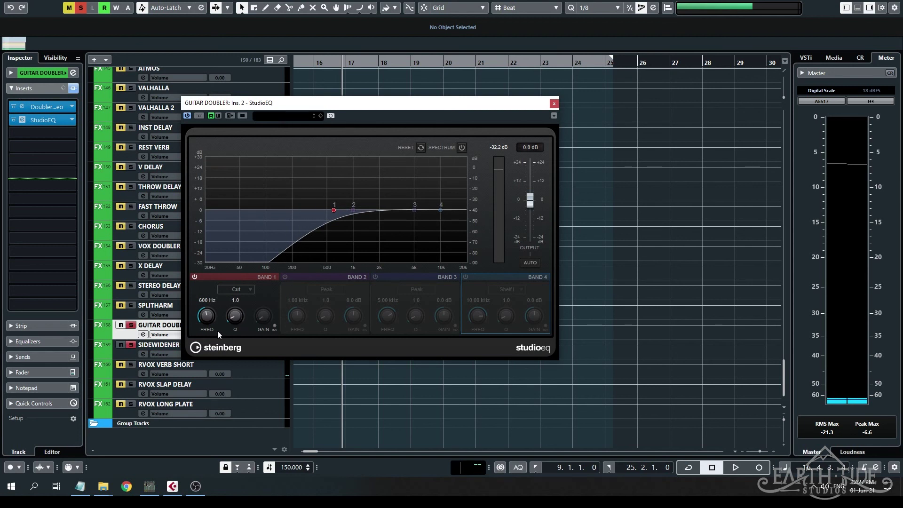
pyautogui.click(554, 103)
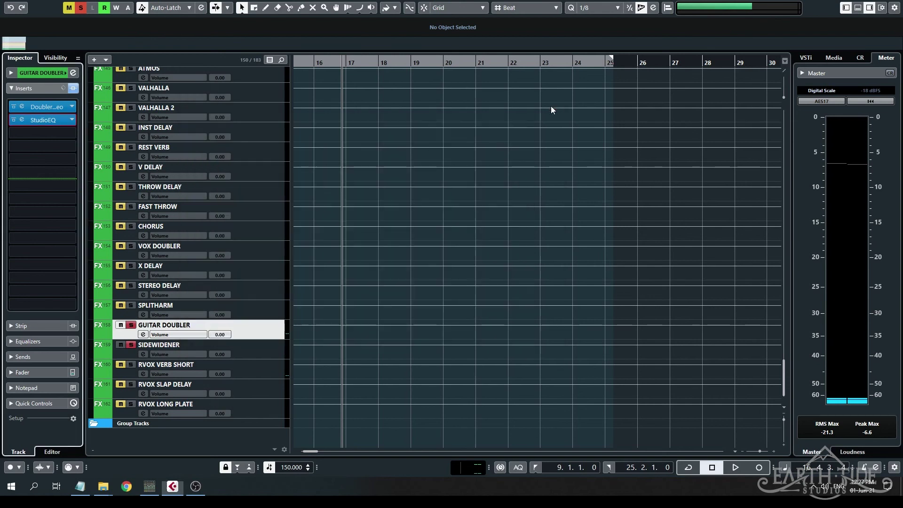
# Select the SIDEWIDENER effect channel and examine the width, tone and mode settings of its SideWidener insert
pyautogui.click(244, 348)
pyautogui.click(23, 107)
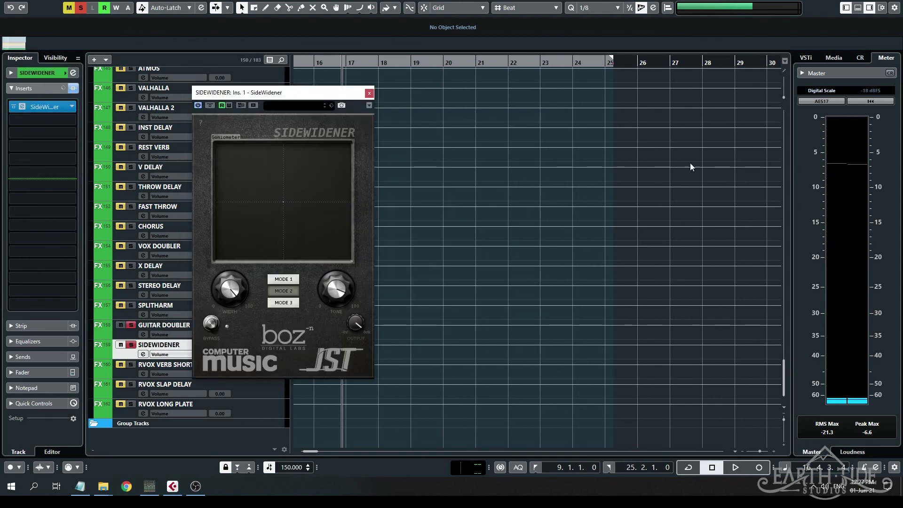
pyautogui.moveTo(308, 93); pyautogui.dragTo(447, 89)
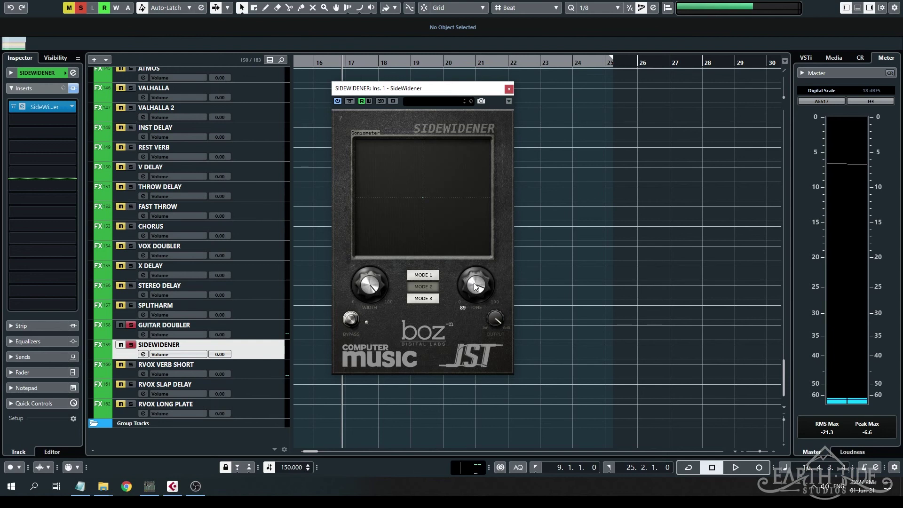
pyautogui.click(509, 89)
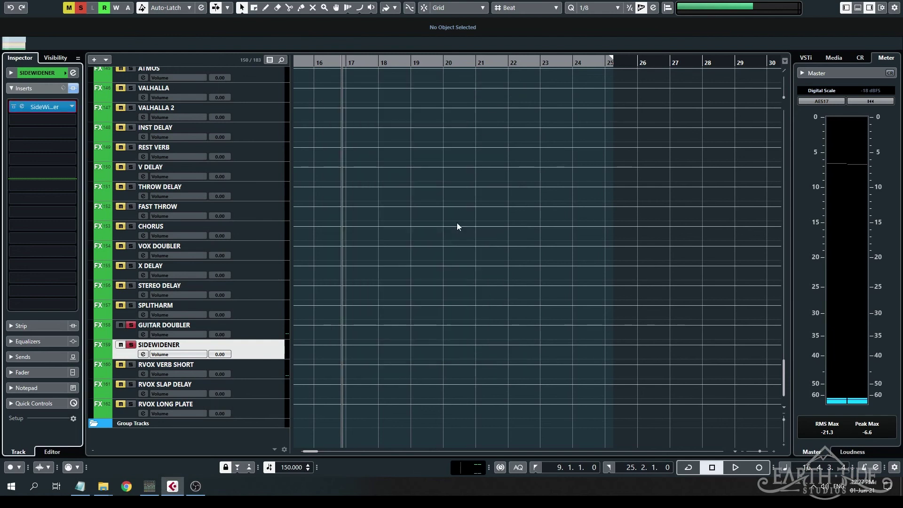
# Return to the LEAD GUIT track and play it with its sends bypassed and enabled to compare the sound
pyautogui.scroll(-15, 429, 288)
pyautogui.scroll(6, 347, 315)
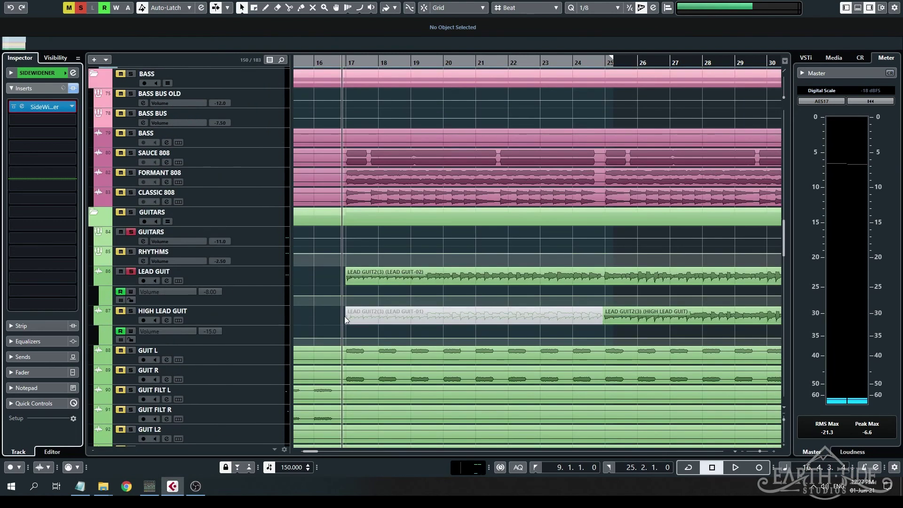
pyautogui.click(211, 278)
pyautogui.click(73, 166)
pyautogui.press('space')
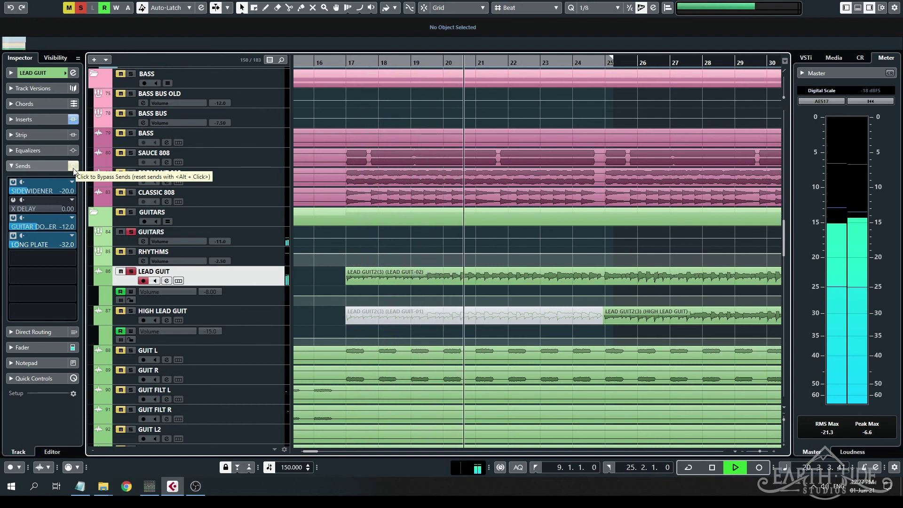
pyautogui.press('space')
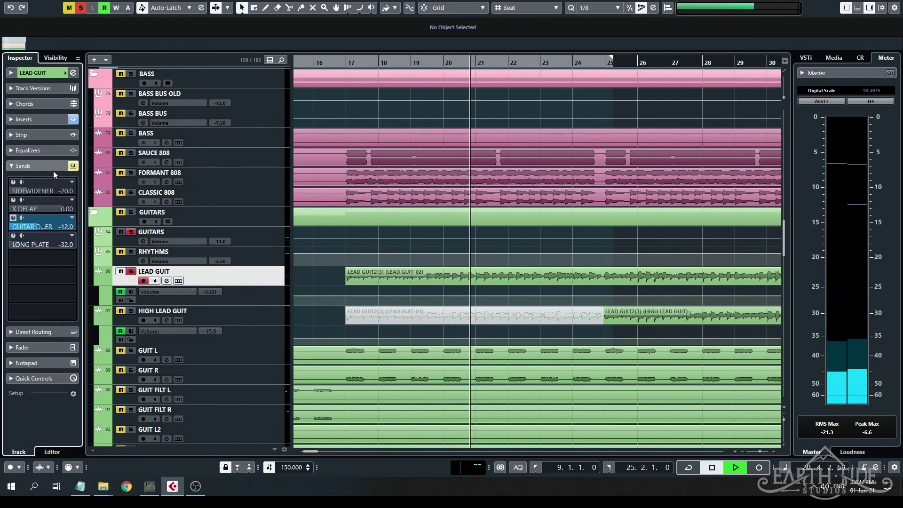
pyautogui.press('space')
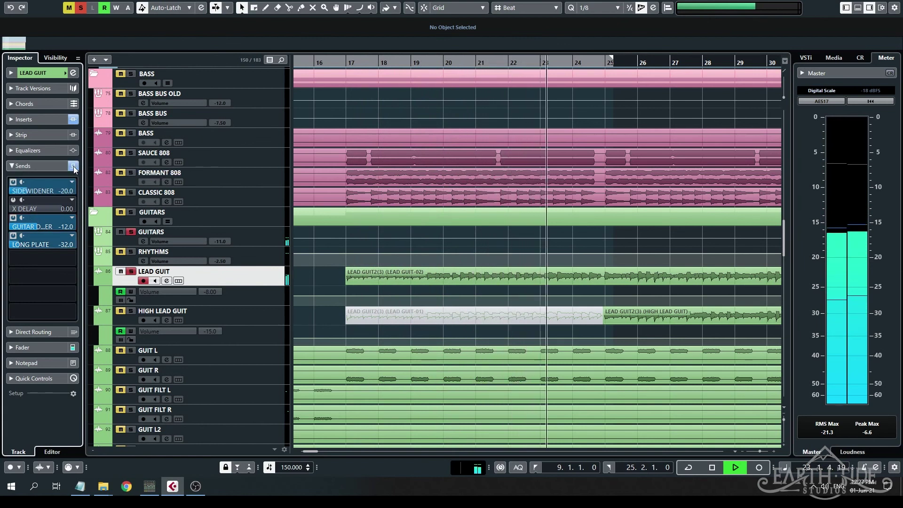
pyautogui.click(73, 166)
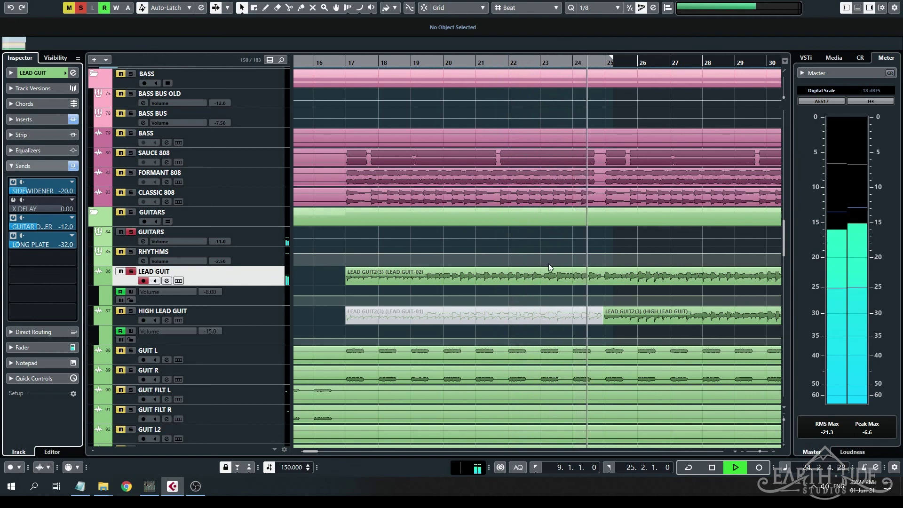
pyautogui.press('space')
# Solo HIGH LEAD GUIT in place of LEAD GUIT, show its inserts and play it alone from just before bar 25
pyautogui.hscroll(5, 332, 272)
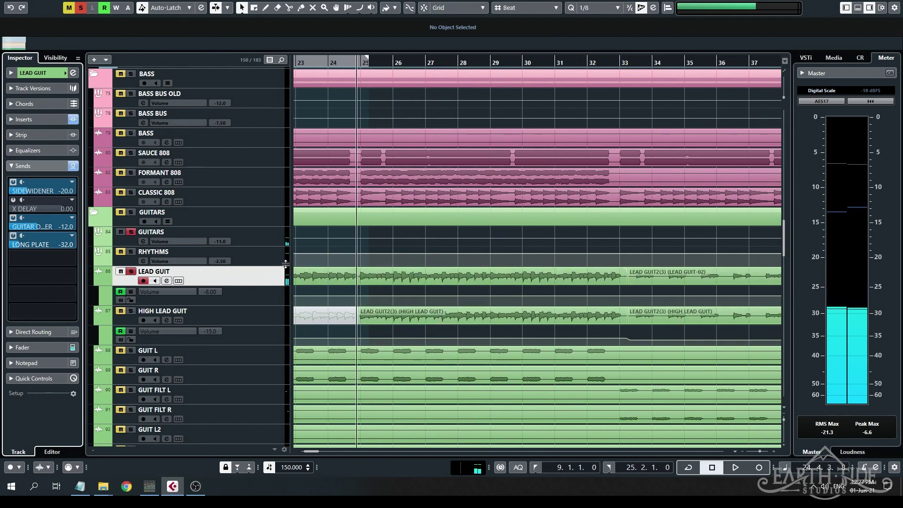
pyautogui.click(131, 272)
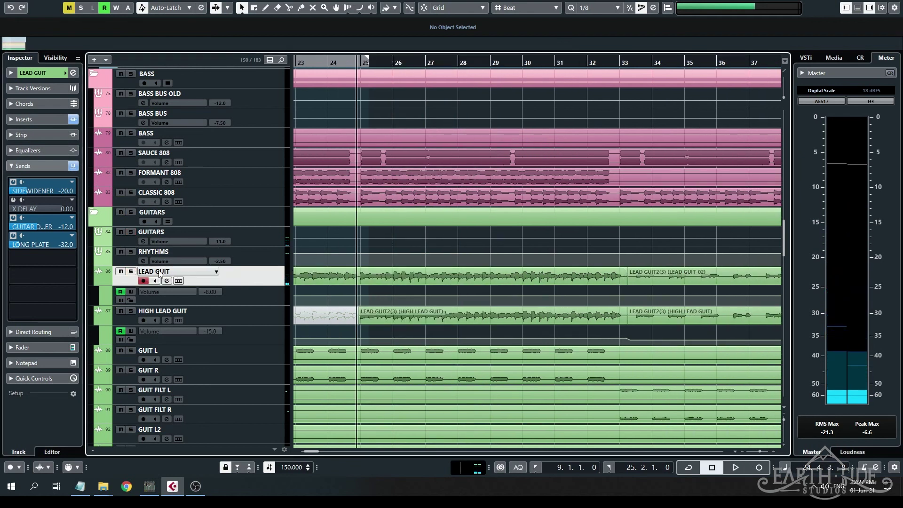
pyautogui.click(131, 311)
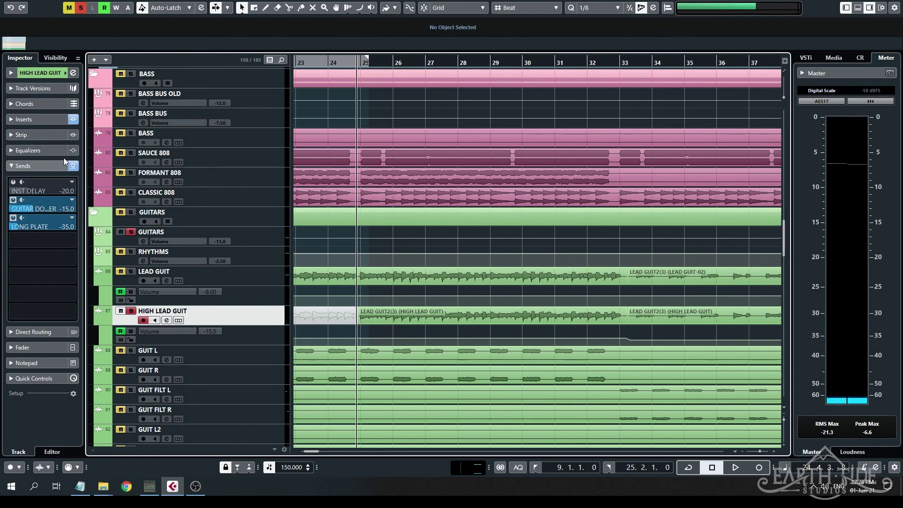
pyautogui.click(42, 119)
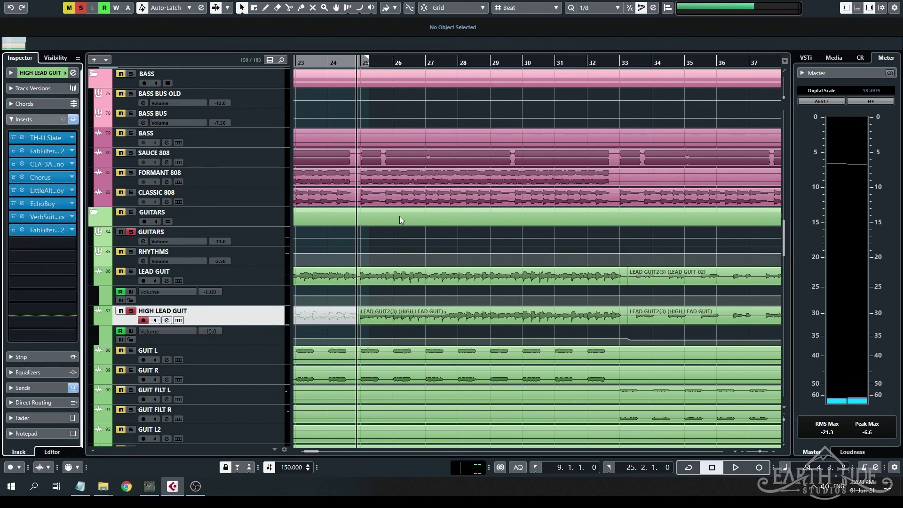
pyautogui.press('space')
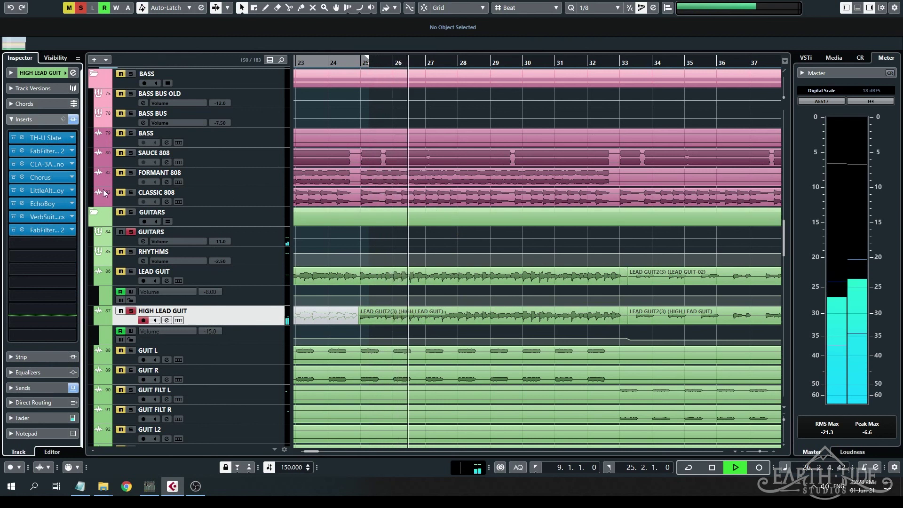
pyautogui.press('space')
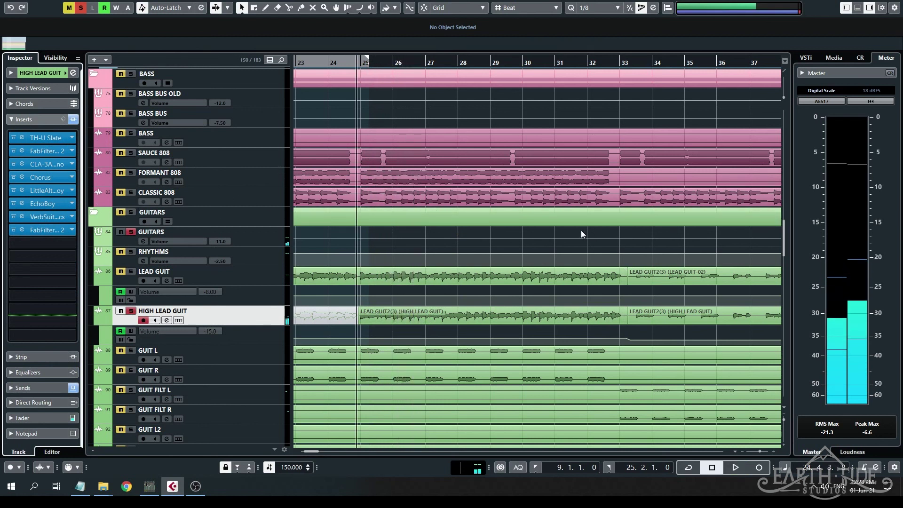
# Switch the solo from HIGH LEAD GUIT back to LEAD GUIT and play the same section with only that track
pyautogui.click(132, 271)
pyautogui.click(131, 312)
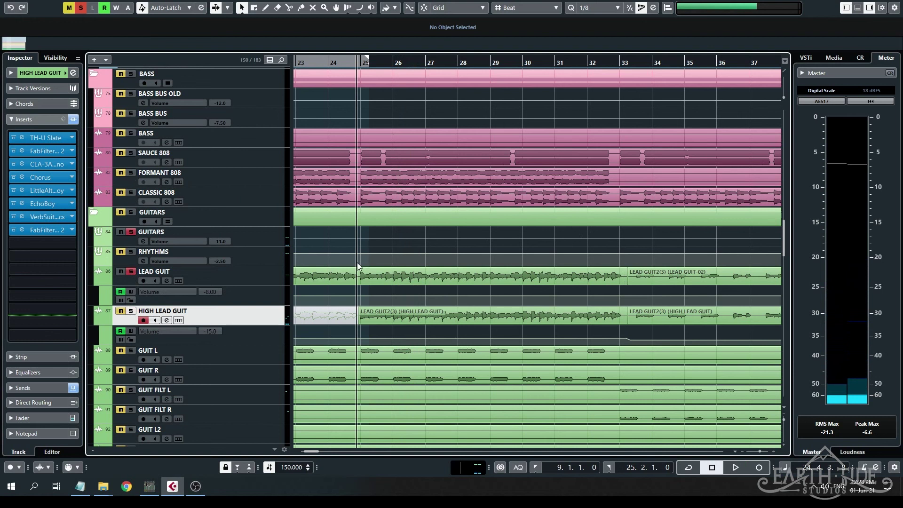
pyautogui.click(419, 274)
pyautogui.press('space')
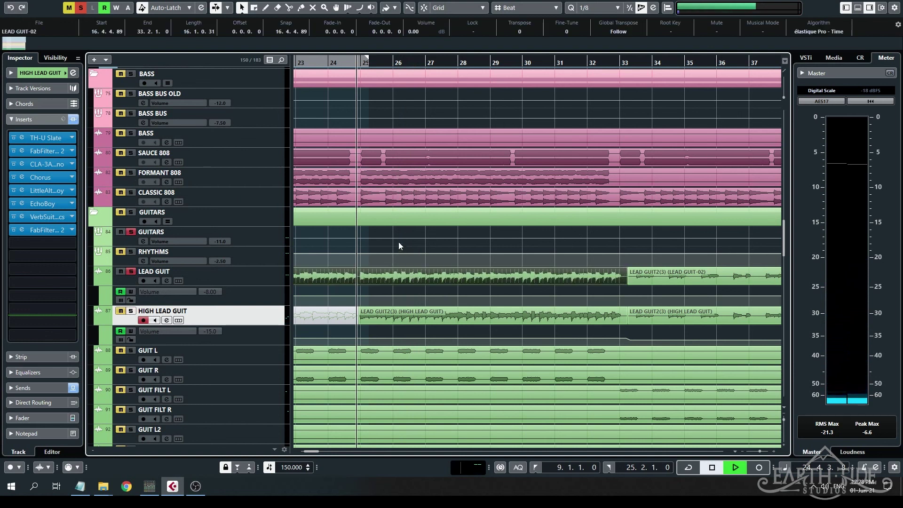
pyautogui.click(414, 245)
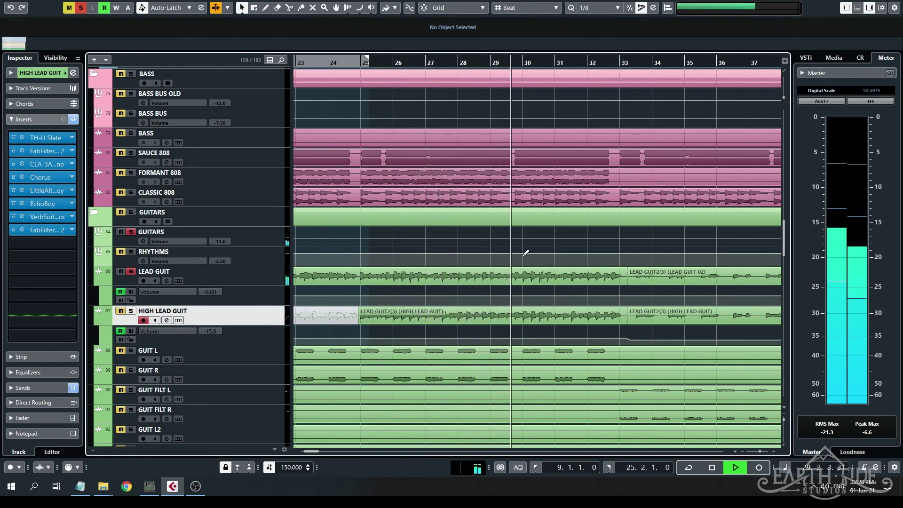
pyautogui.press('space')
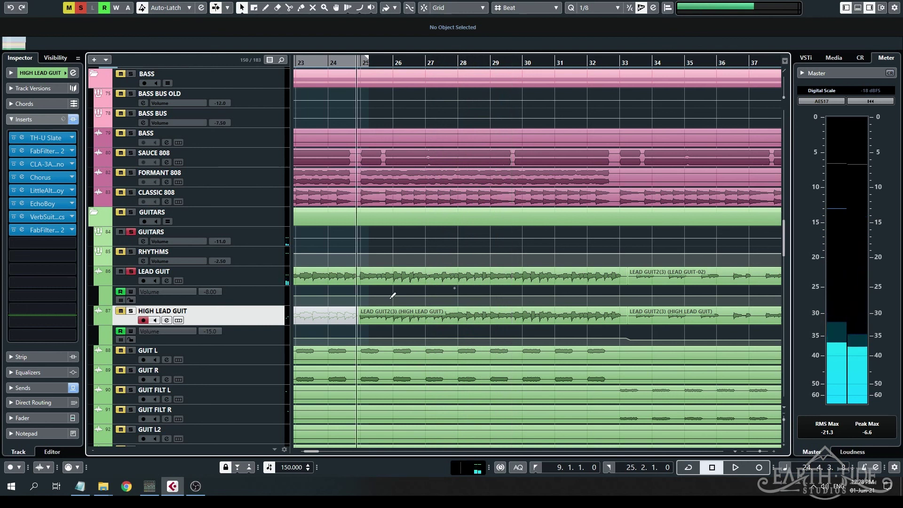
# Add HIGH LEAD GUIT to the soloed tracks and examine the pitch and formant settings of its LittleAlterBoy insert
pyautogui.click(132, 311)
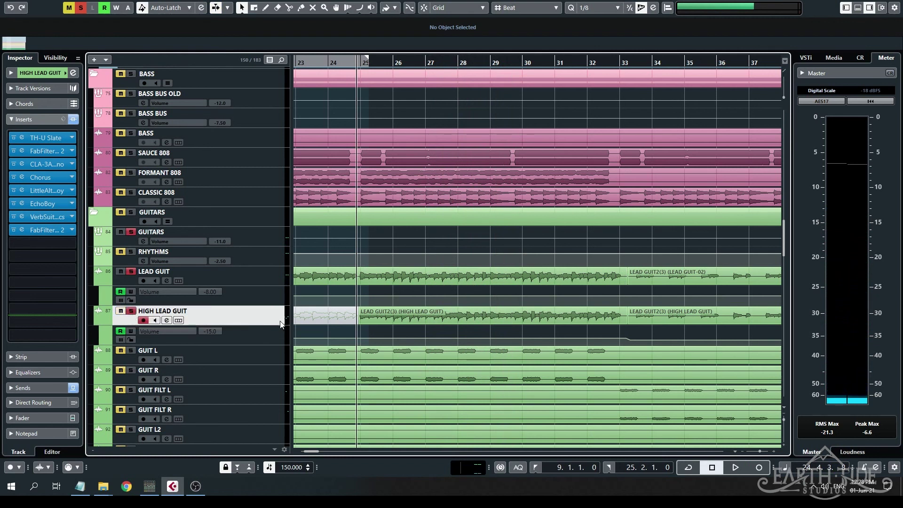
pyautogui.click(22, 190)
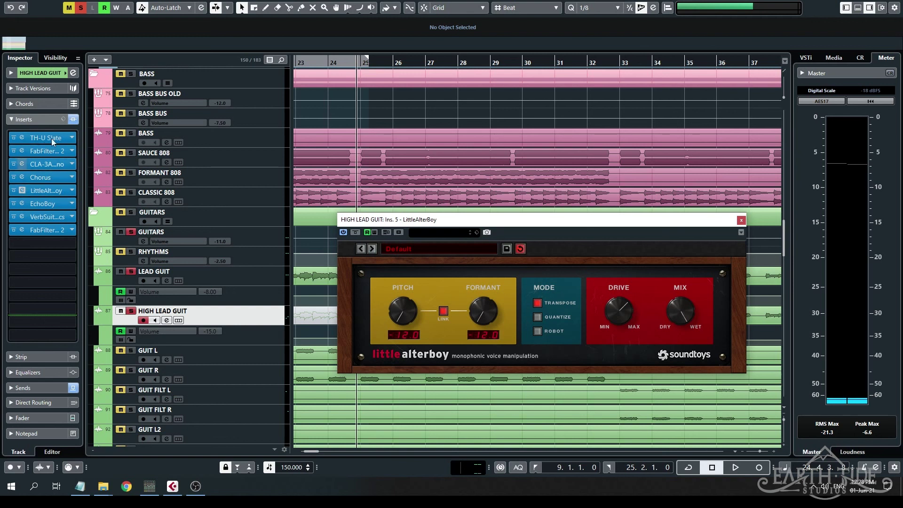
pyautogui.click(742, 220)
# Examine the VerbSuite Classics reverb settings on HIGH LEAD GUIT and play both lead guitars together
pyautogui.click(24, 217)
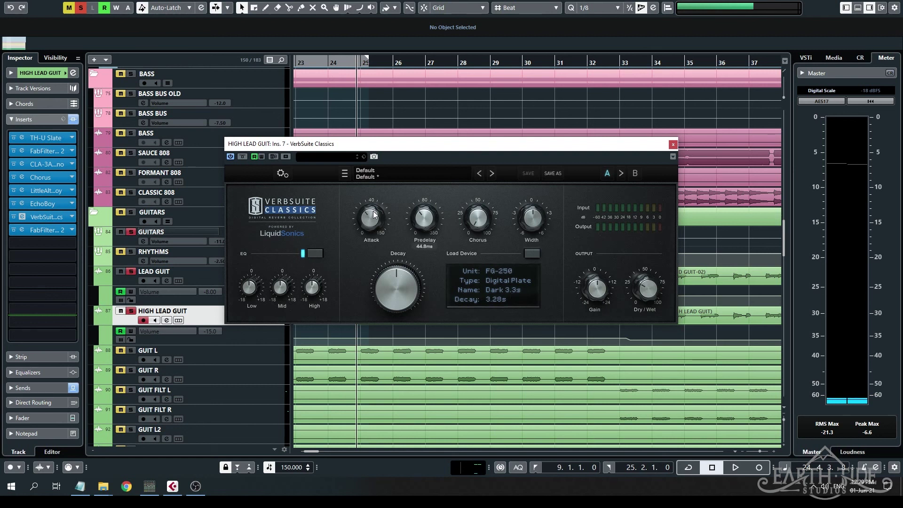
pyautogui.moveTo(373, 217)
pyautogui.moveTo(648, 284)
pyautogui.moveTo(649, 293); pyautogui.dragTo(644, 311)
pyautogui.click(673, 144)
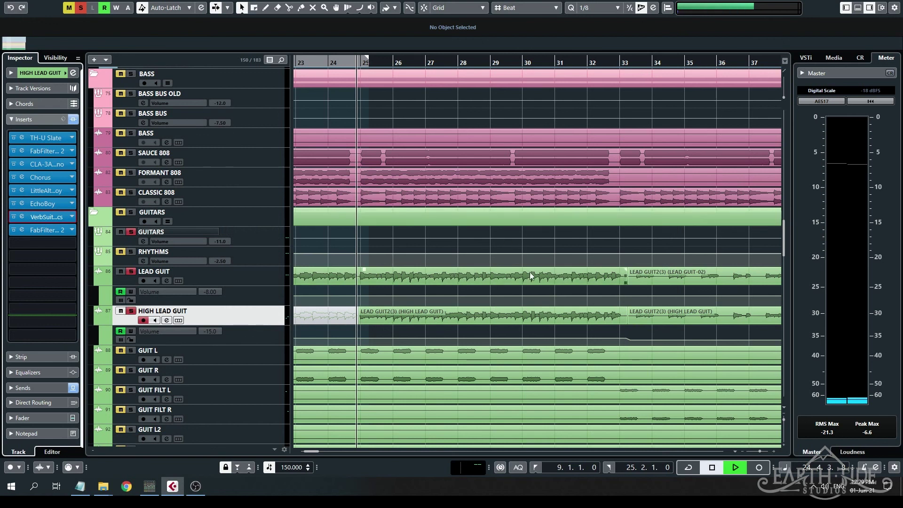
pyautogui.press('space')
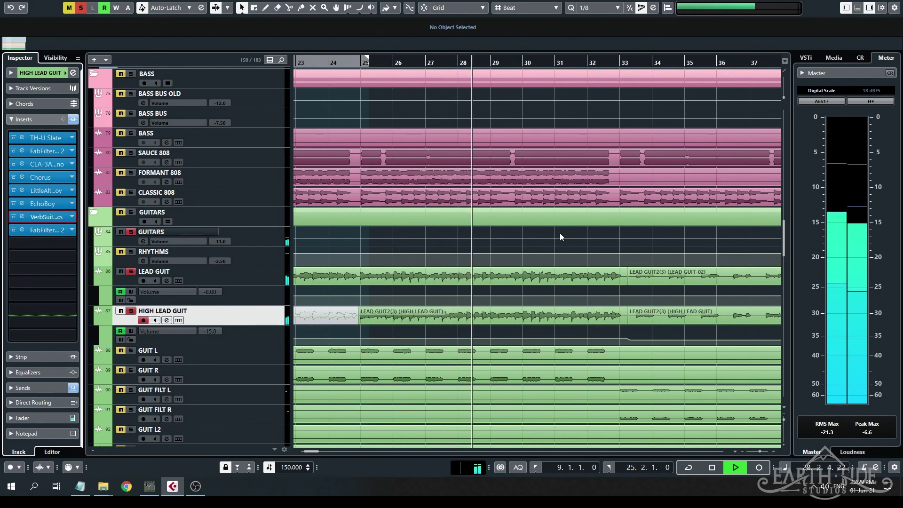
pyautogui.press('space')
# Clear all solos, solo GUIT FILT L, GUIT FILT R and LEAD GUIT, and play them from just before bar 33
pyautogui.scroll(4, 503, 258)
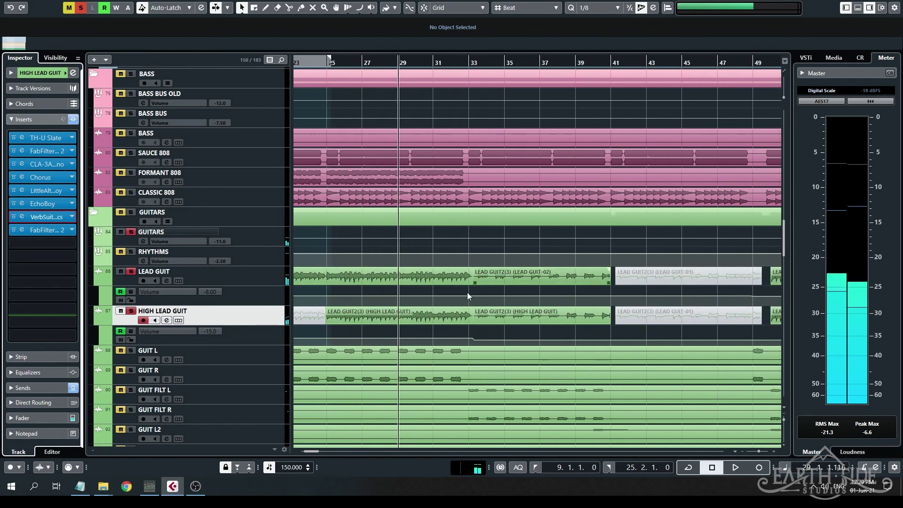
pyautogui.click(407, 62)
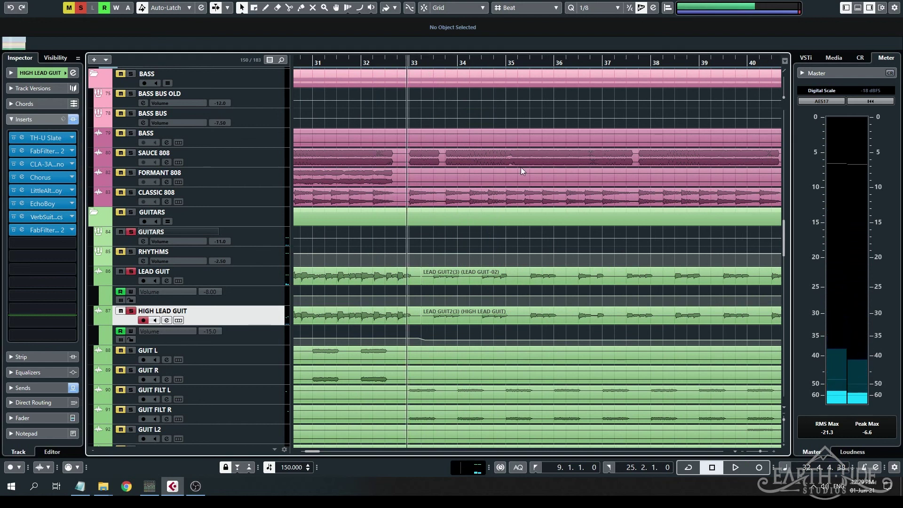
pyautogui.click(81, 7)
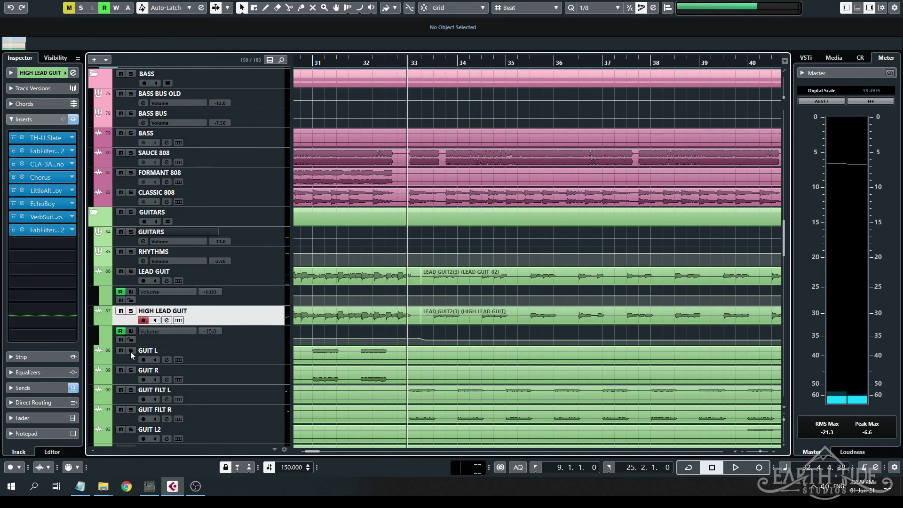
pyautogui.click(130, 390)
pyautogui.click(131, 410)
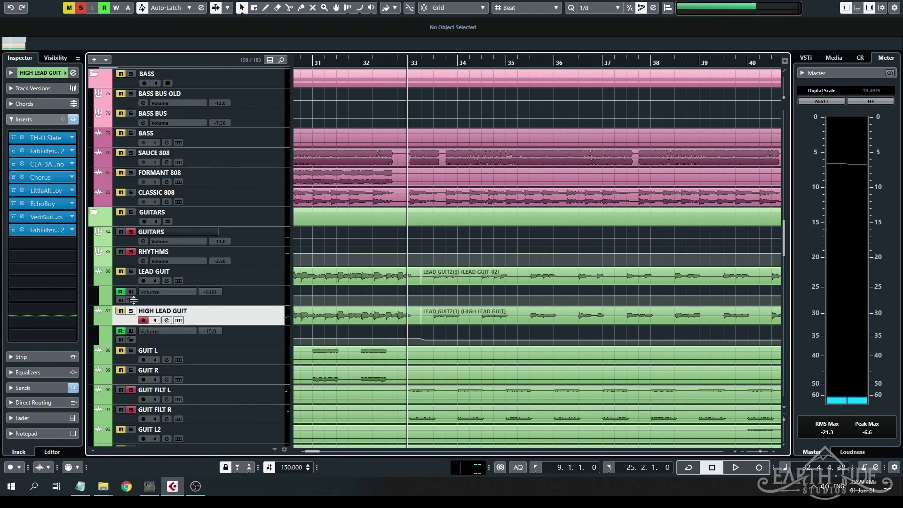
pyautogui.click(131, 272)
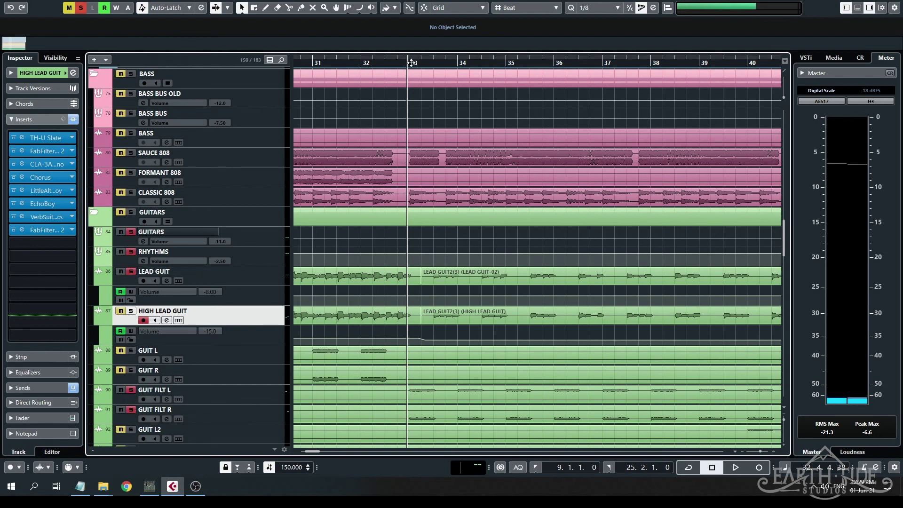
pyautogui.press('space')
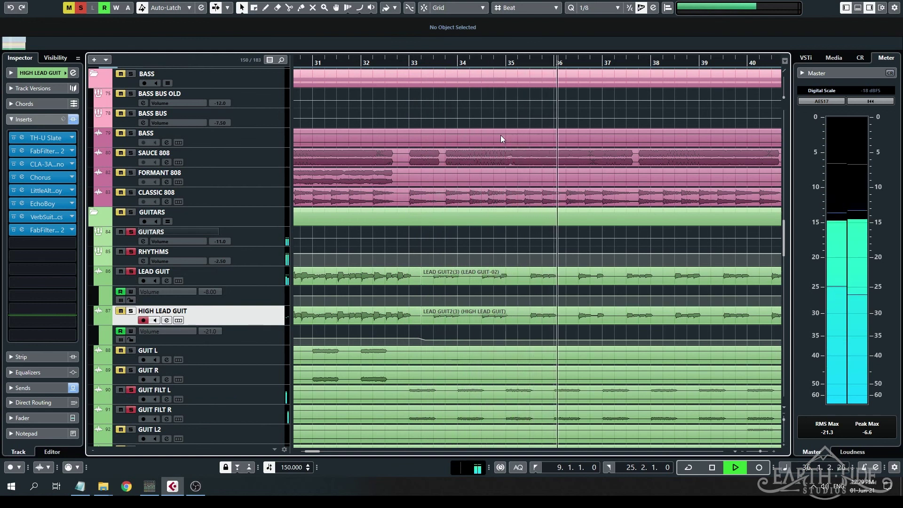
pyautogui.press('space')
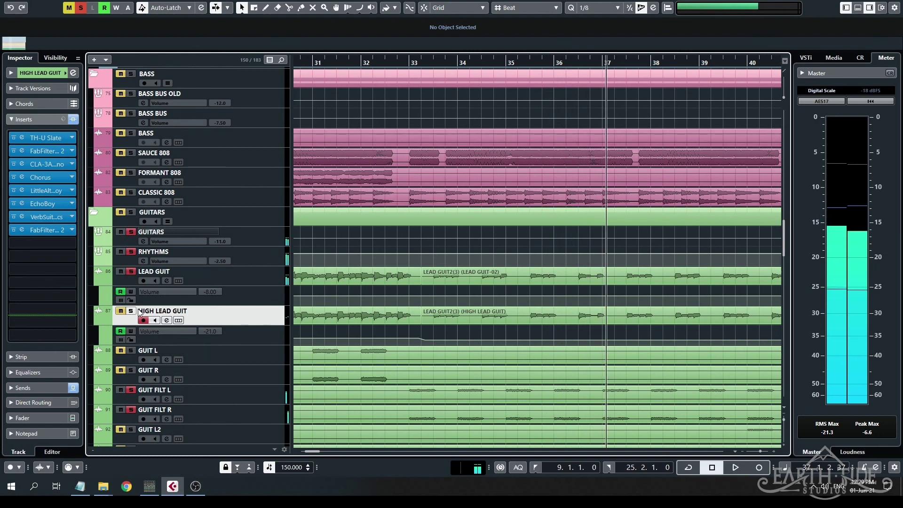
# Add HIGH LEAD GUIT to the soloed guitar tracks and play the layers together from bar 33
pyautogui.press('KP_0')
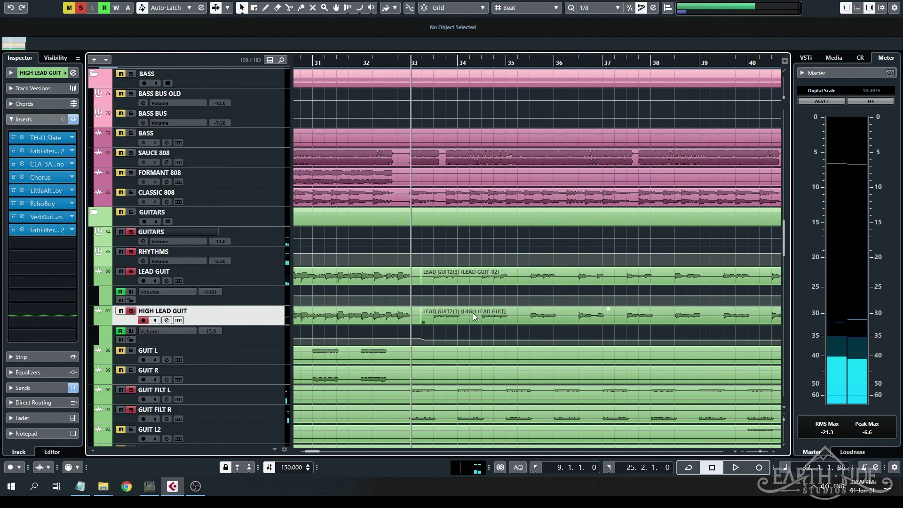
pyautogui.press('space')
pyautogui.scroll(-2, 476, 303)
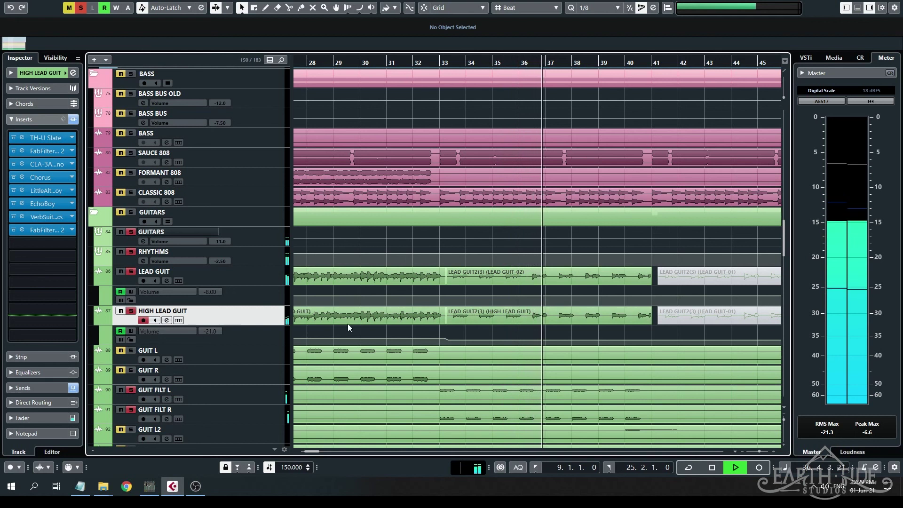
pyautogui.press('space')
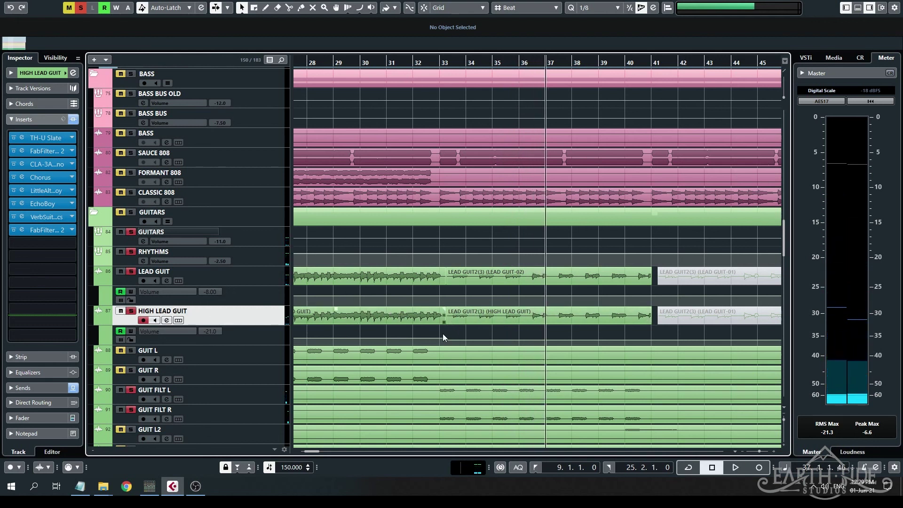
# Show the LittleAlterBoy Pitch automation on HIGH LEAD GUIT and examine how it changes across the song
pyautogui.click(157, 334)
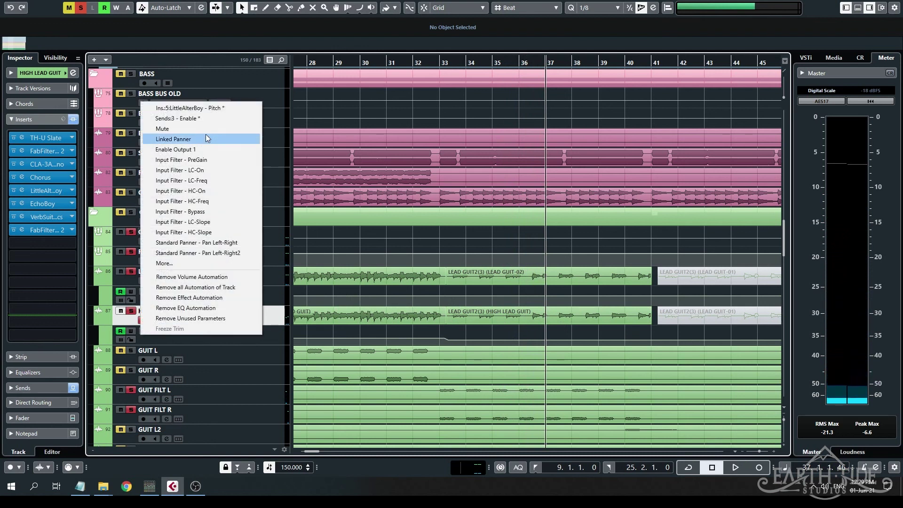
pyautogui.click(207, 108)
pyautogui.scroll(3, 453, 336)
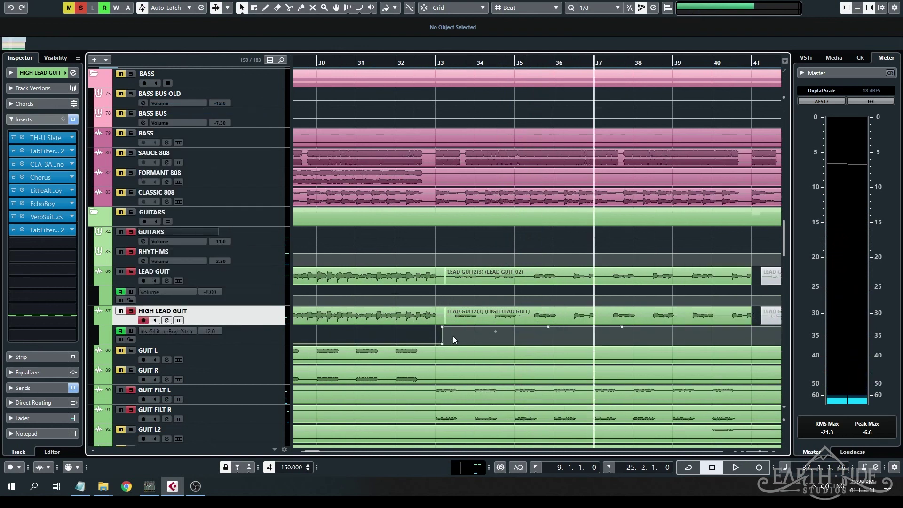
pyautogui.scroll(-6, 477, 312)
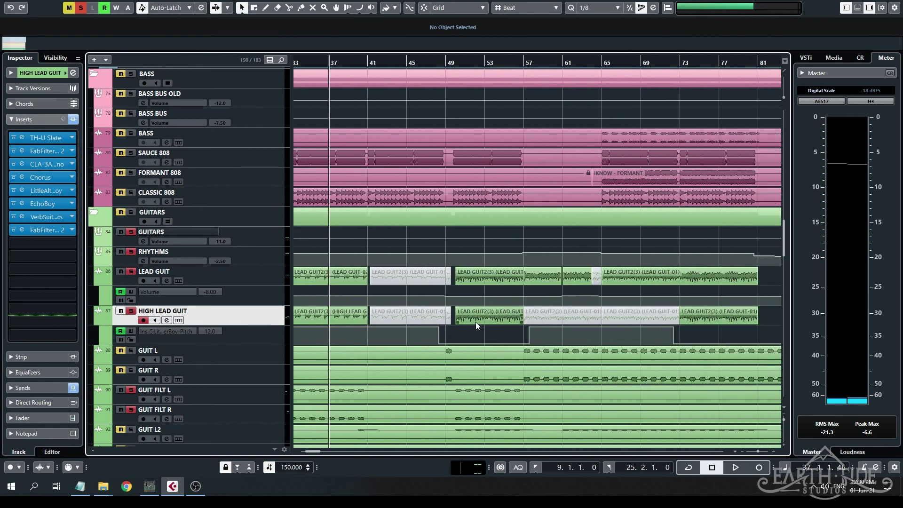
# Clear all solos and play the full mix from bar 65 while reviewing the guitar tracks
pyautogui.click(656, 63)
pyautogui.click(602, 62)
pyautogui.click(80, 8)
pyautogui.scroll(5, 358, 272)
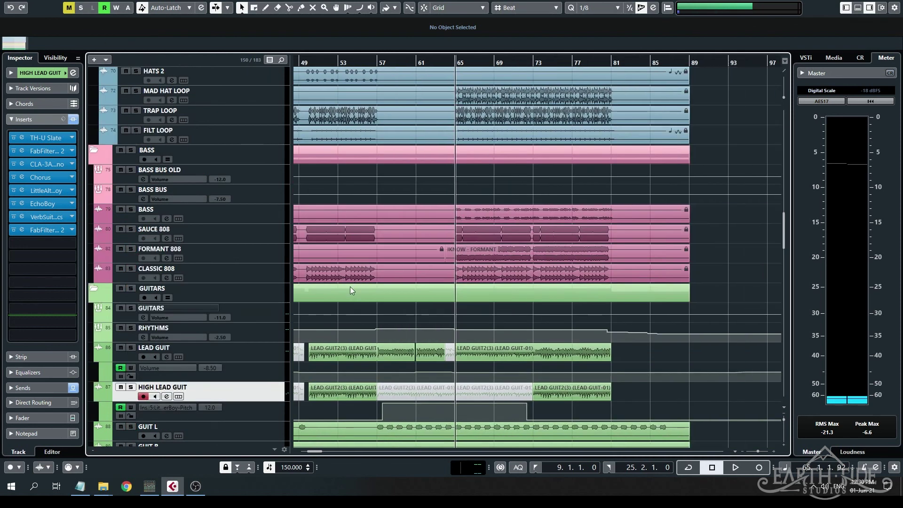
pyautogui.scroll(-8, 515, 229)
pyautogui.keyDown('ctrl'); pyautogui.scroll(3, 506, 200); pyautogui.keyUp('ctrl')
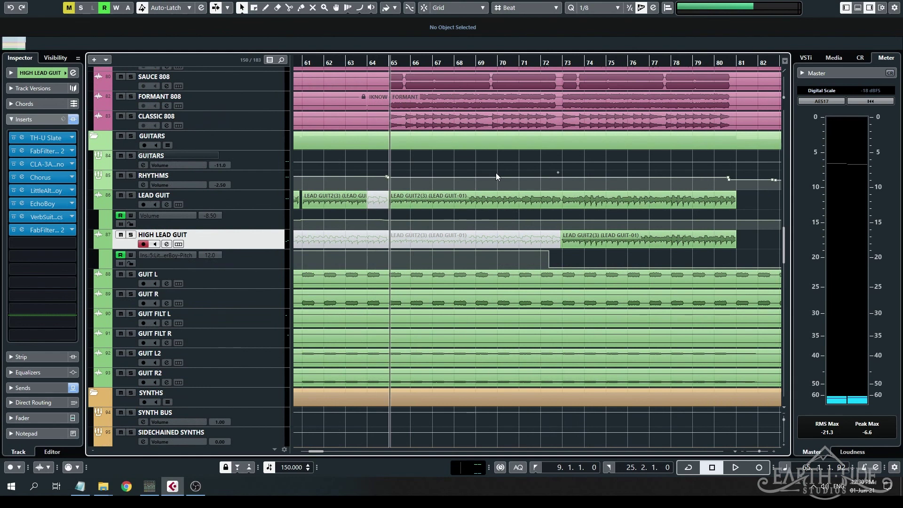
pyautogui.press('space')
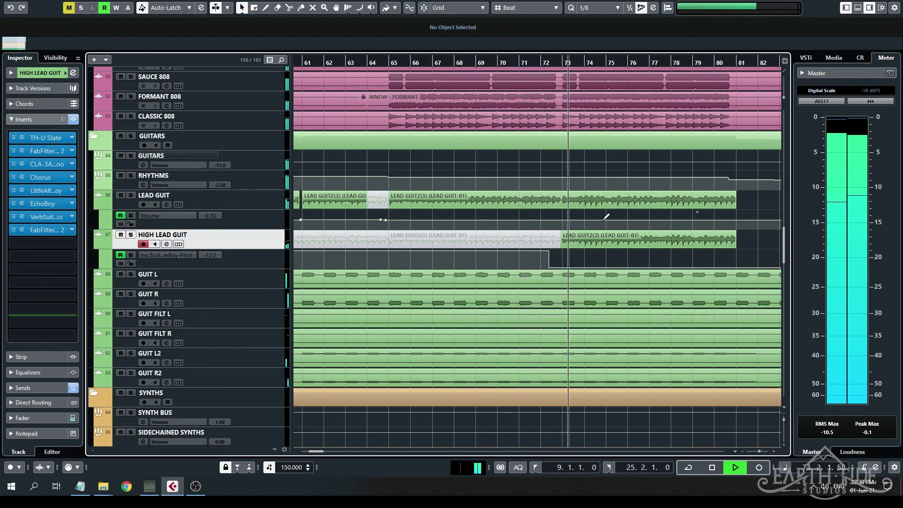
pyautogui.scroll(5, 603, 221)
pyautogui.press('space')
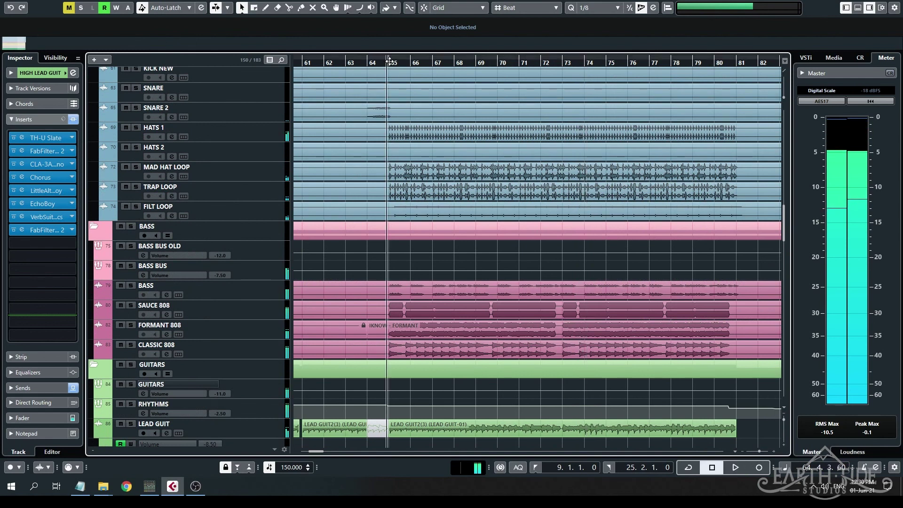
# Mute VOCALS ALL and replay the section from just before bar 65 to hear the lead guitars without vocals
pyautogui.scroll(20, 447, 167)
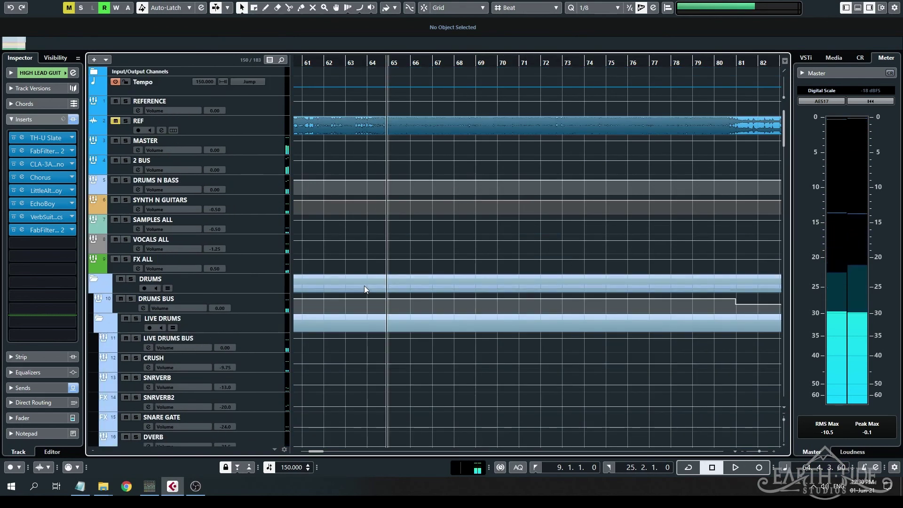
pyautogui.press('space')
pyautogui.scroll(-20, 447, 159)
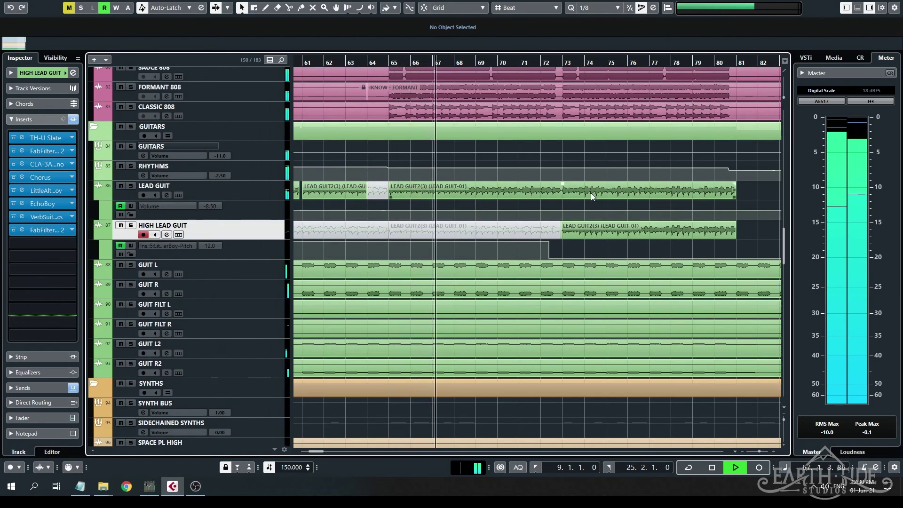
pyautogui.scroll(3, 595, 196)
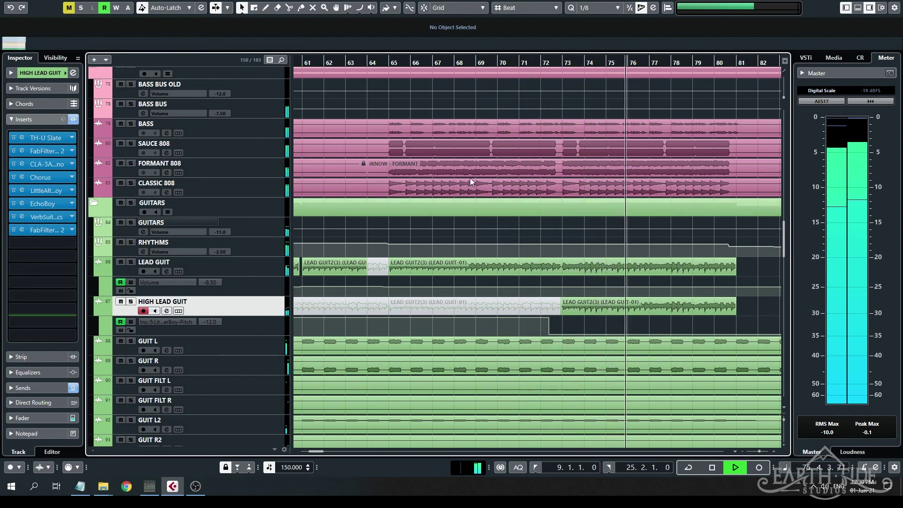
pyautogui.press('space')
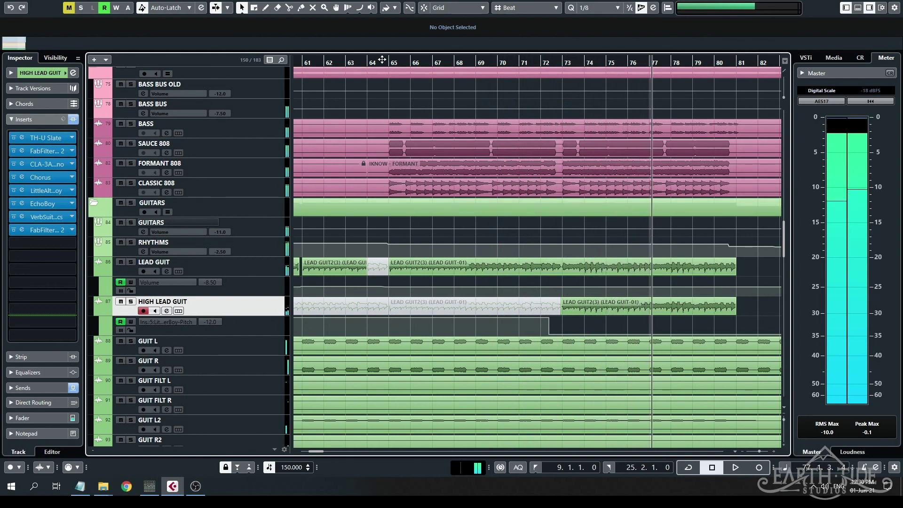
# Unmute VOCALS ALL, solo the REF track and play it from just before bar 65
pyautogui.moveTo(388, 64); pyautogui.dragTo(388, 60)
pyautogui.scroll(20, 397, 295)
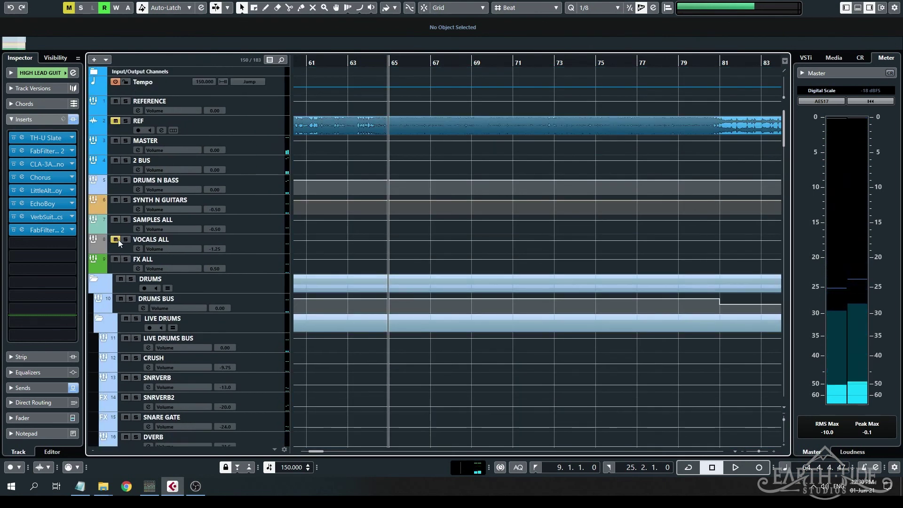
pyautogui.click(126, 121)
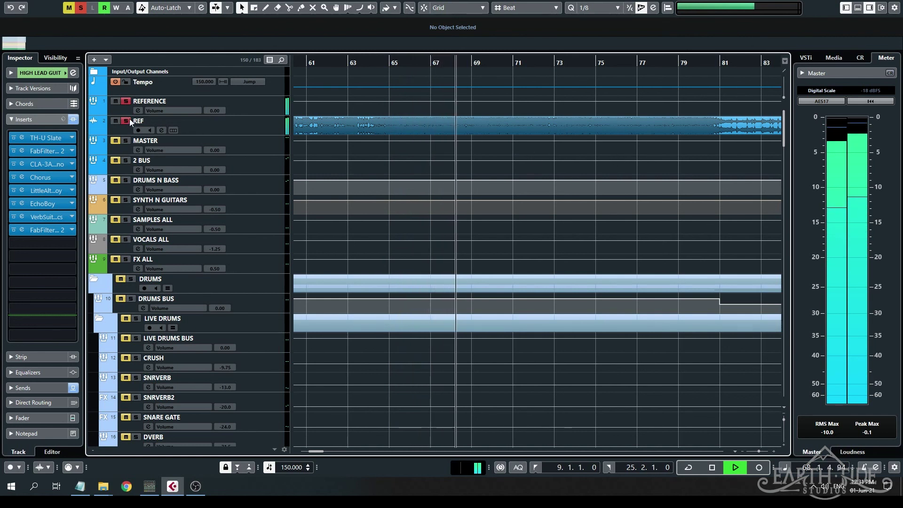
pyautogui.click(252, 123)
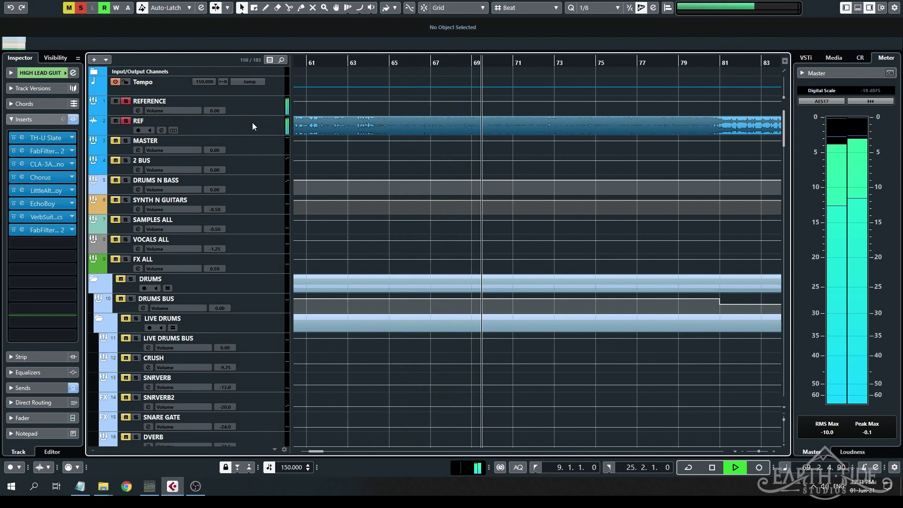
# Clear the REF solo and play the full mix from the same point for comparison
pyautogui.press('space')
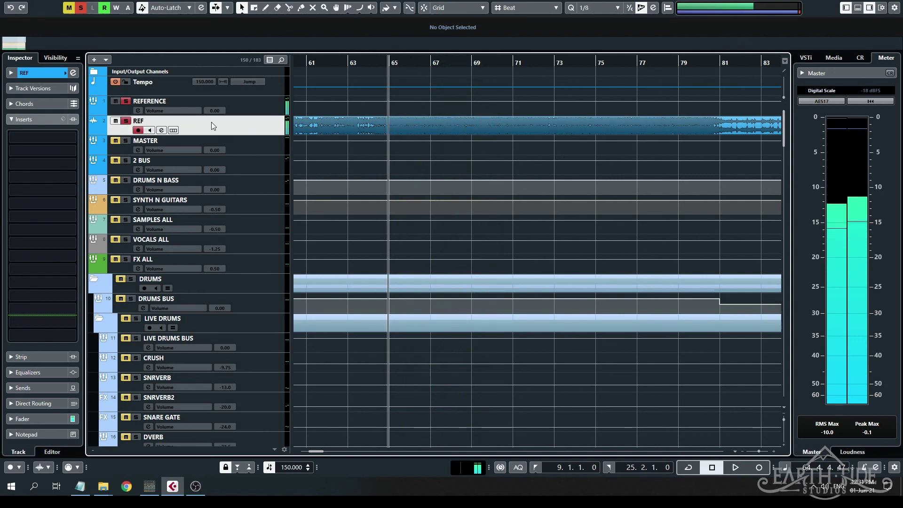
pyautogui.click(126, 122)
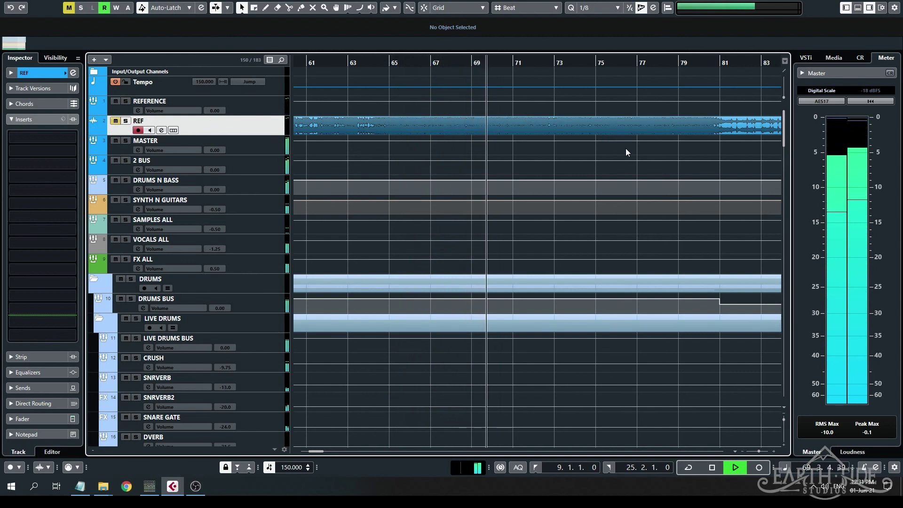
pyautogui.press('space')
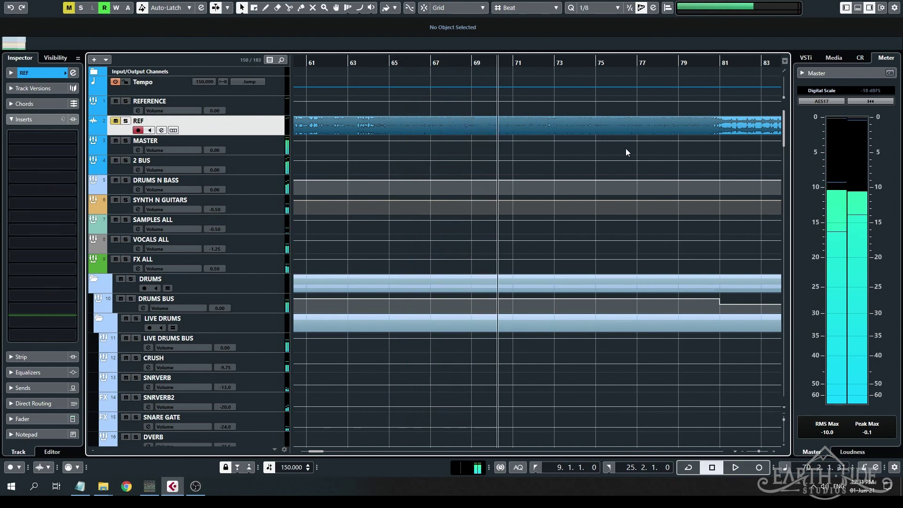